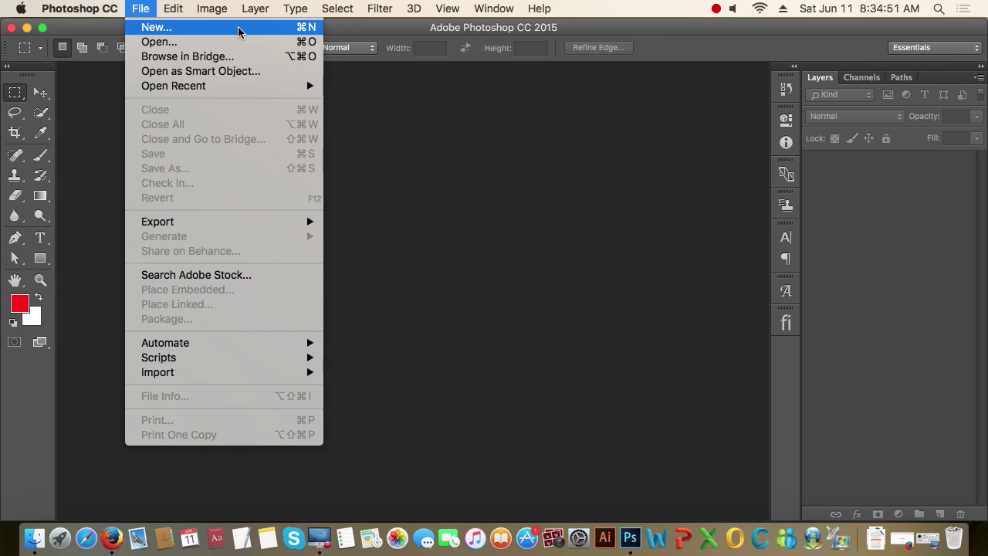
Step: Open the settings for creating a new document
{"action": "left_click", "coordinate": [369, 164]}
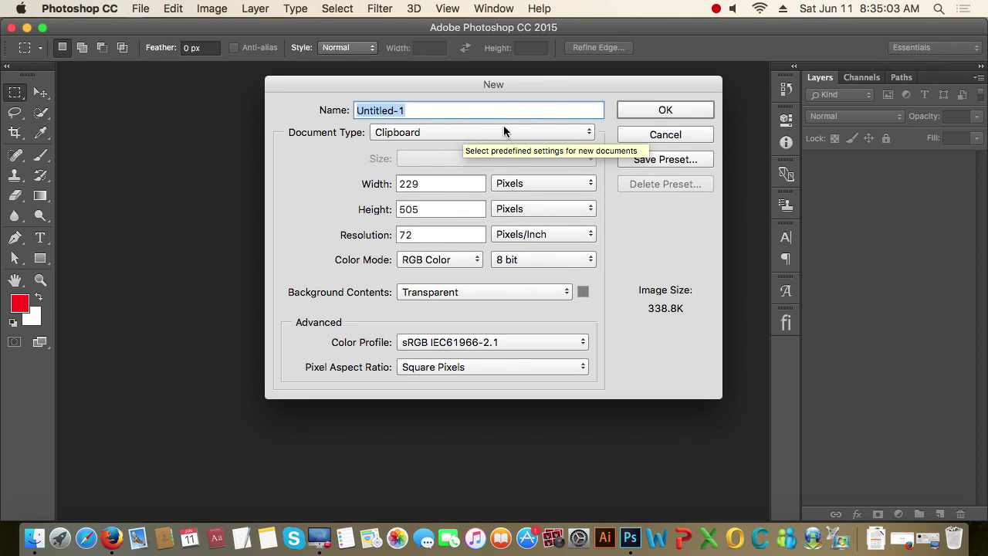
{"action": "left_click_drag", "start_coordinate": [521, 90], "coordinate": [517, 78]}
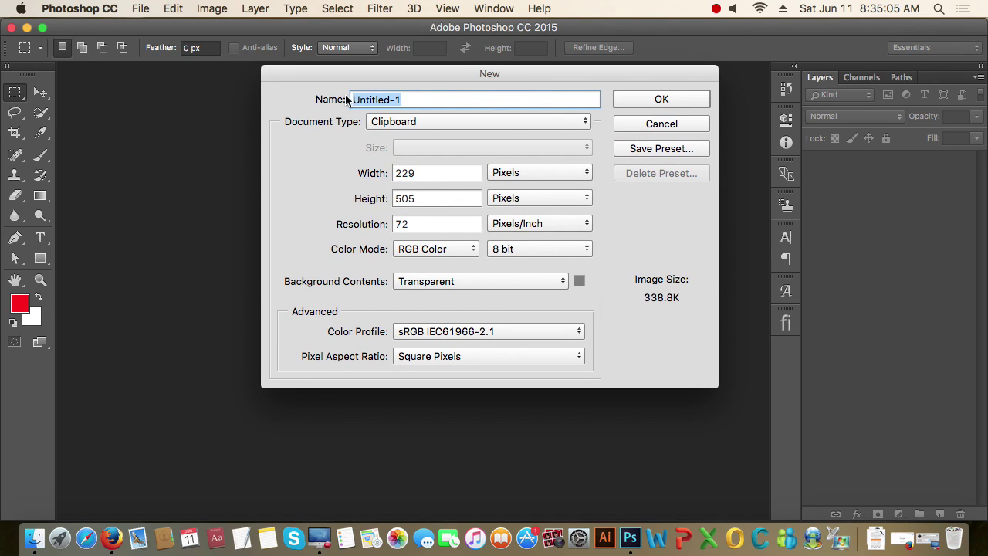
Step: Try the International Paper document type with its A4 size and return the document type to Clipboard
{"action": "left_click", "coordinate": [568, 122]}
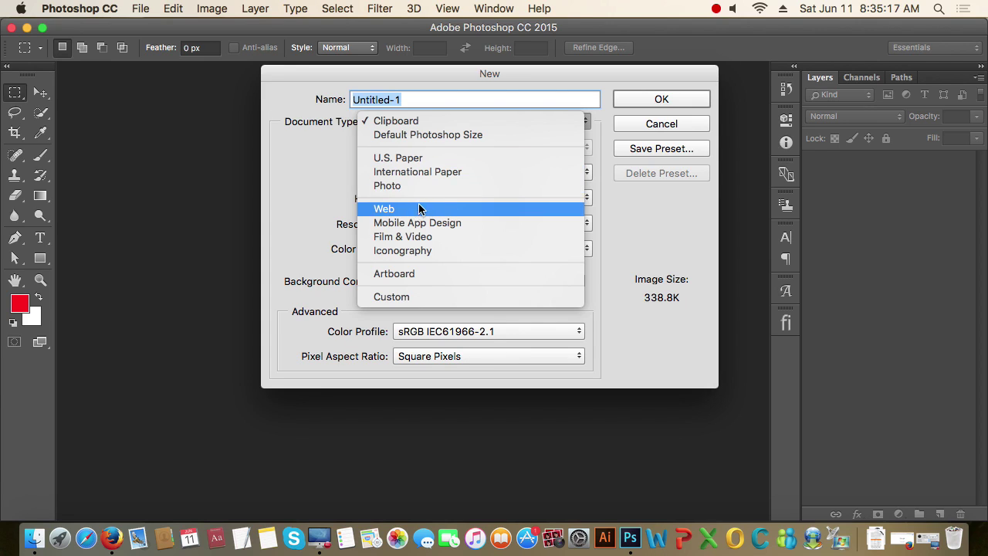
{"action": "left_click", "coordinate": [480, 171]}
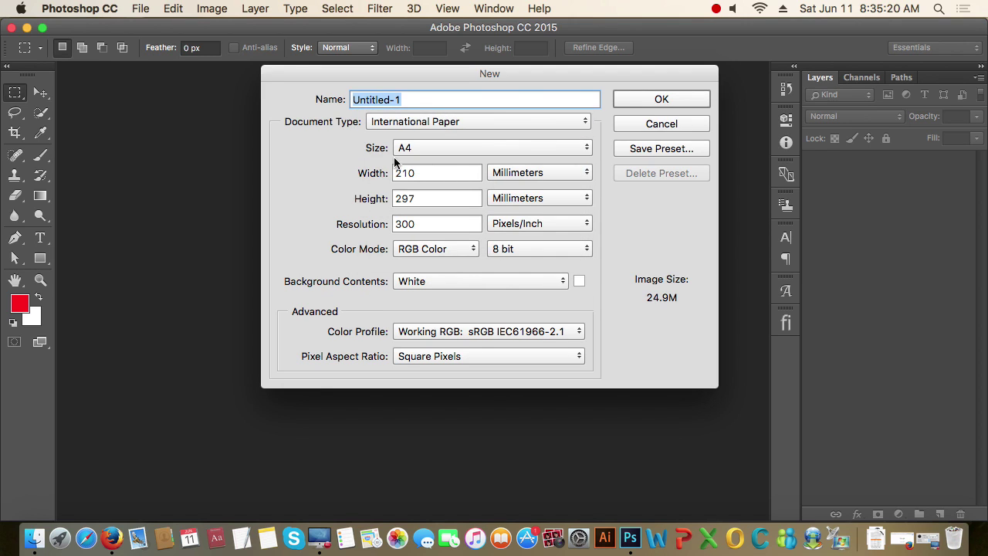
{"action": "left_click", "coordinate": [575, 147]}
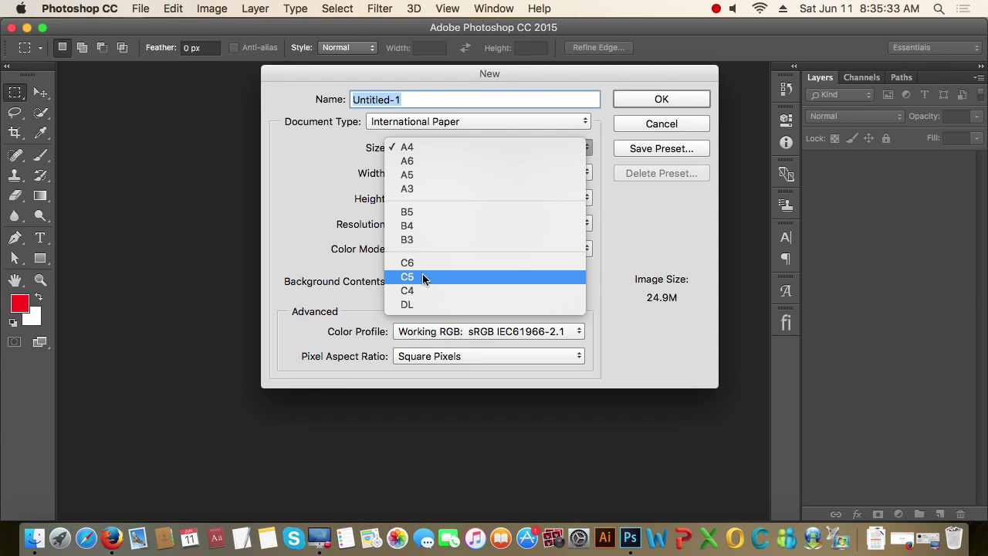
{"action": "left_click", "coordinate": [339, 160]}
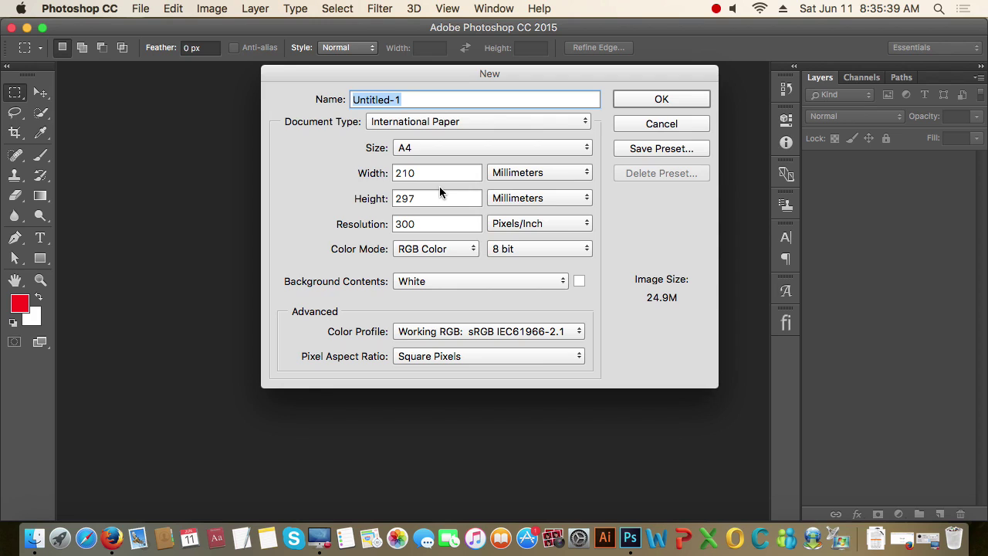
{"action": "left_click", "coordinate": [588, 121]}
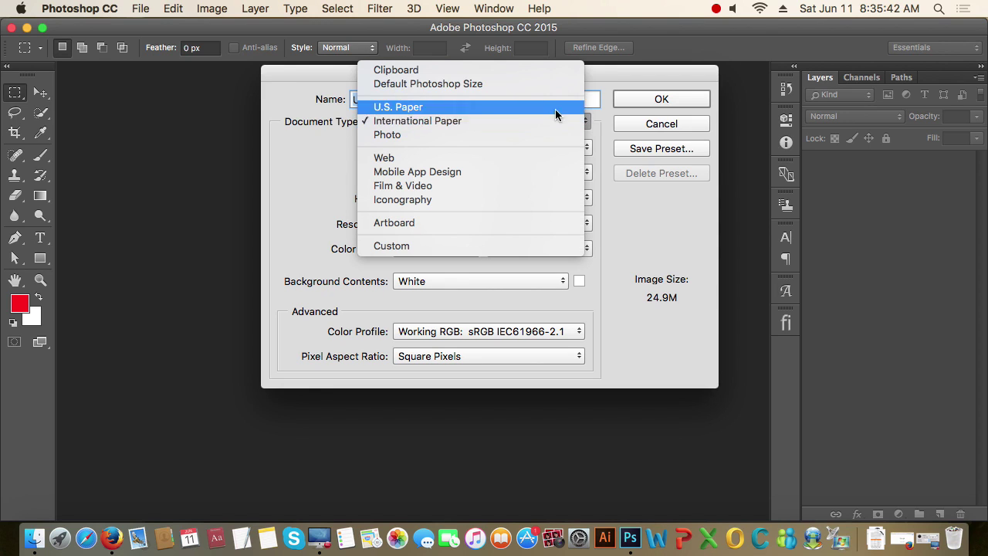
{"action": "left_click", "coordinate": [451, 70]}
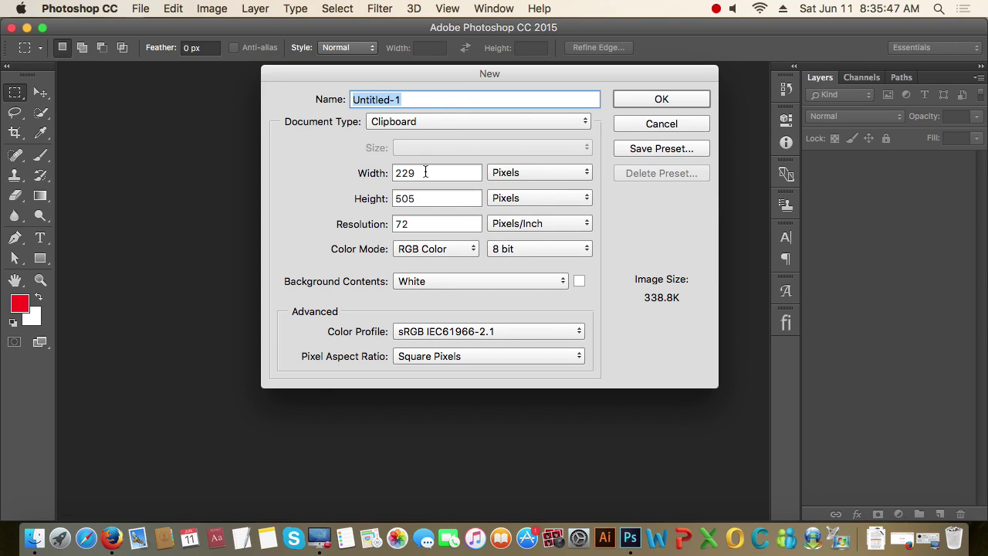
{"action": "left_click_drag", "start_coordinate": [426, 173], "coordinate": [342, 177]}
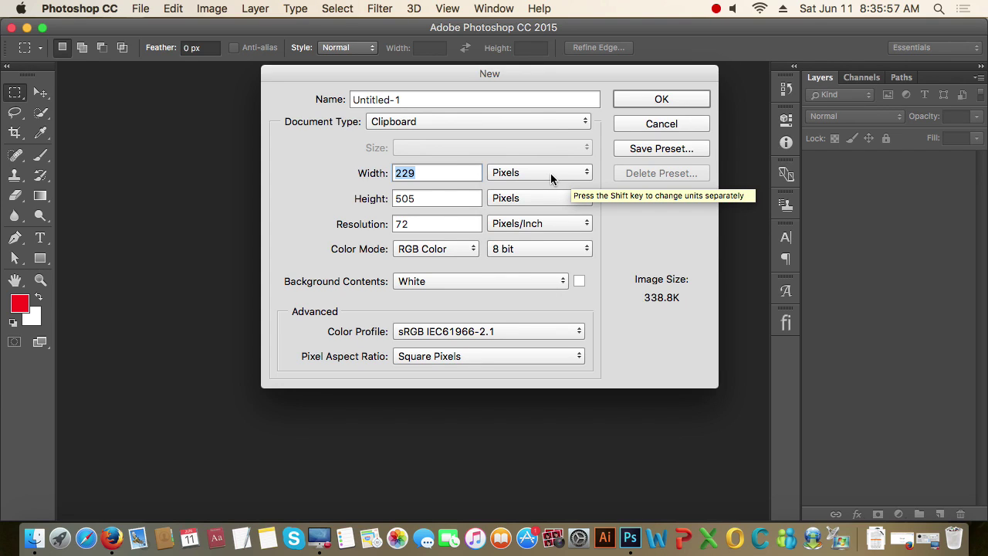
{"action": "left_click", "coordinate": [716, 9]}
{"action": "left_click", "coordinate": [727, 28]}
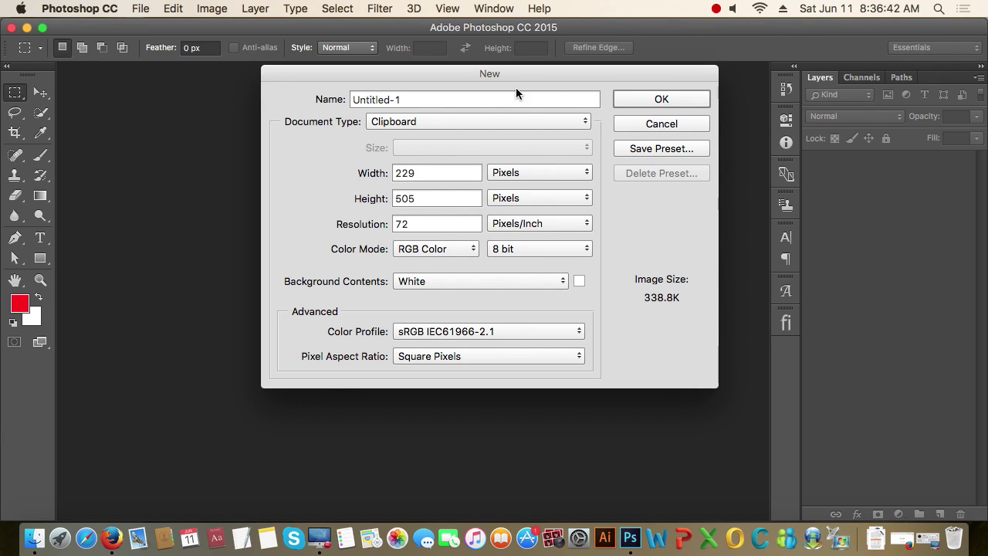
Step: Set the new document's width to 1000 pixels and its height to 800 pixels
{"action": "double_click", "coordinate": [421, 174]}
{"action": "left_click", "coordinate": [452, 174]}
{"action": "left_click_drag", "start_coordinate": [443, 174], "coordinate": [369, 174]}
{"action": "left_click", "coordinate": [541, 174]}
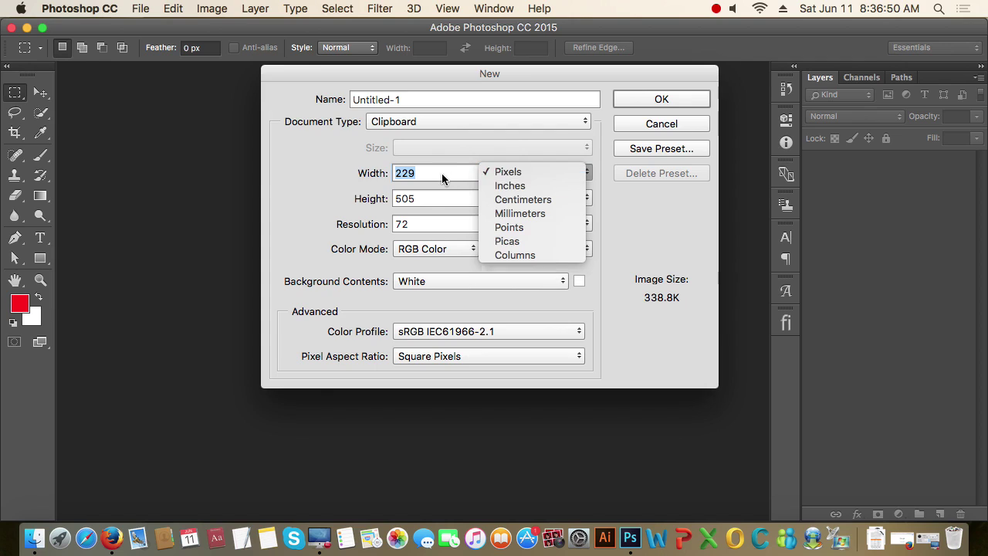
{"action": "left_click", "coordinate": [441, 173]}
{"action": "left_click", "coordinate": [542, 198]}
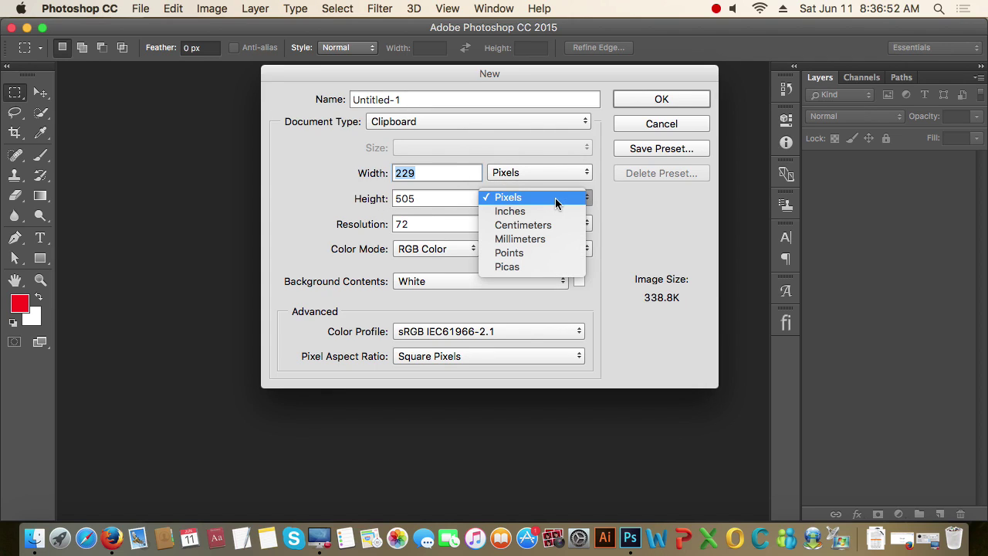
{"action": "left_click", "coordinate": [559, 200]}
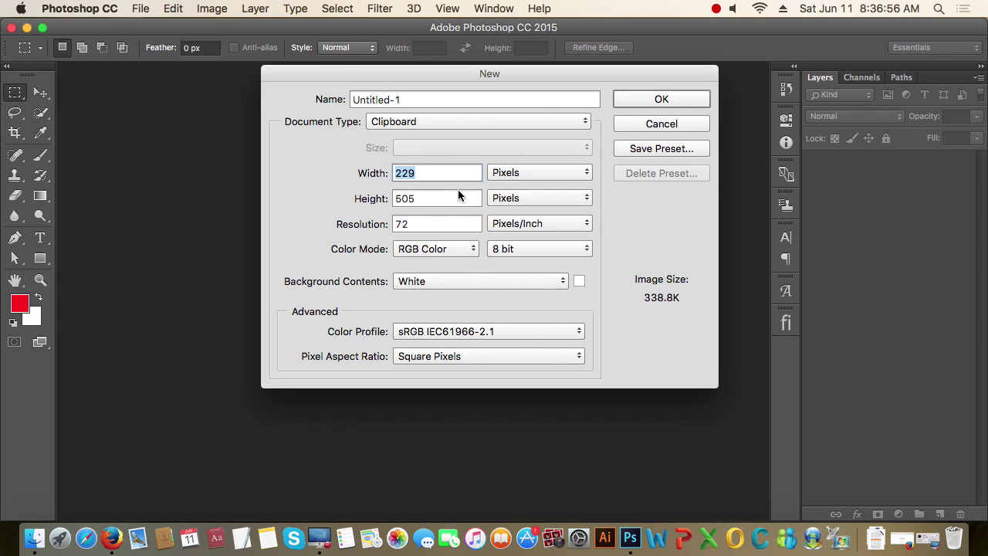
{"action": "left_click", "coordinate": [431, 199]}
{"action": "left_click", "coordinate": [429, 171]}
{"action": "type", "text": "1000"}
{"action": "key", "text": "Tab"}
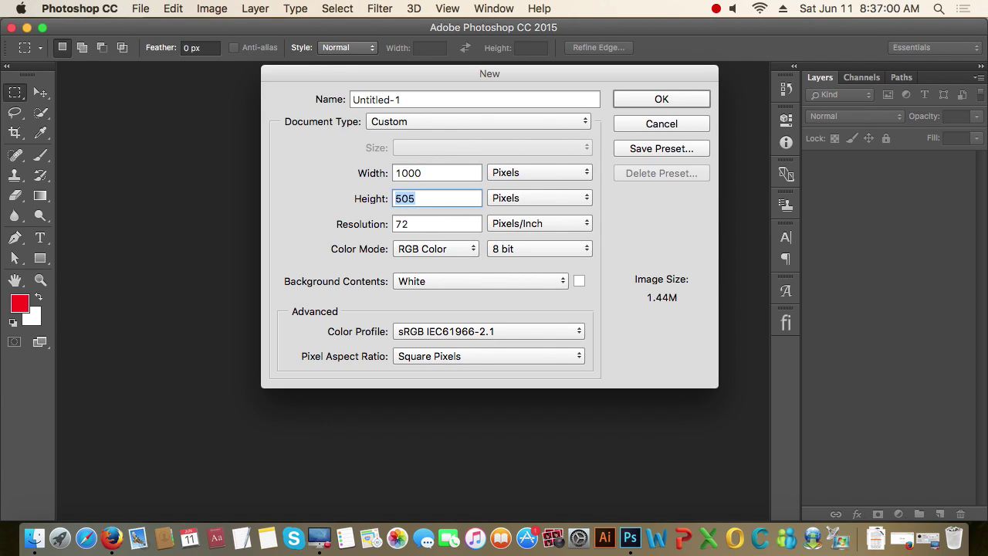
{"action": "type", "text": "800"}
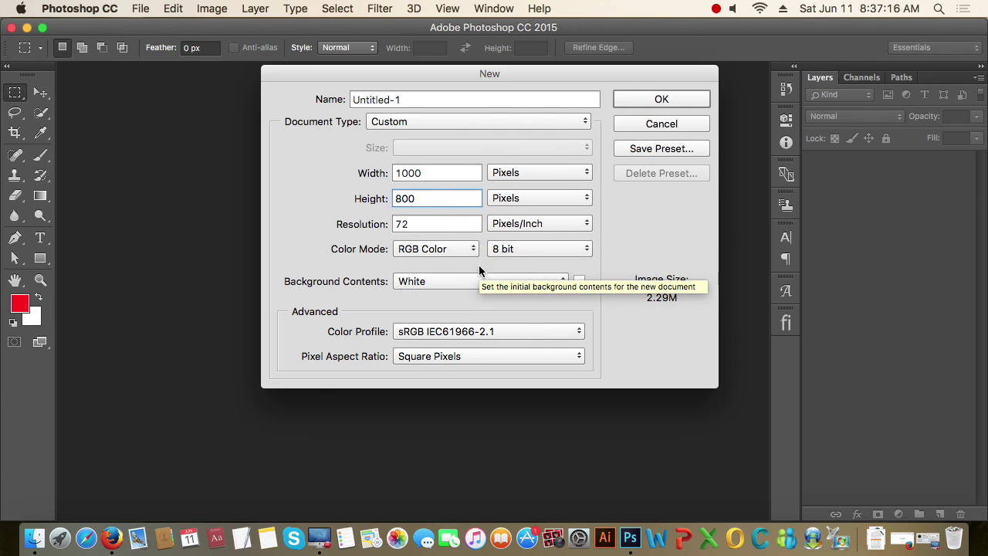
Step: Choose RGB Color as the new document's color mode with a depth of 8 bit
{"action": "left_click", "coordinate": [471, 250]}
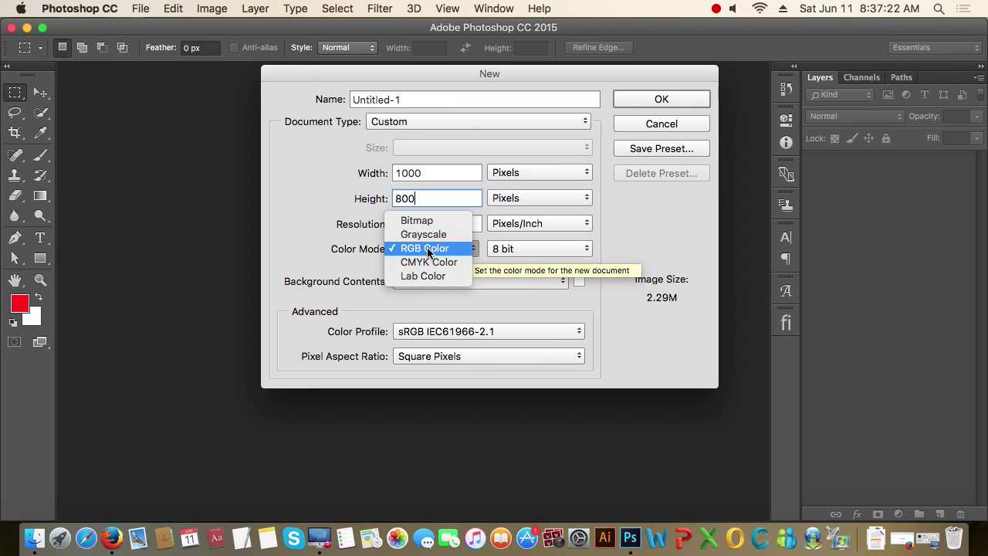
{"action": "left_click", "coordinate": [440, 249]}
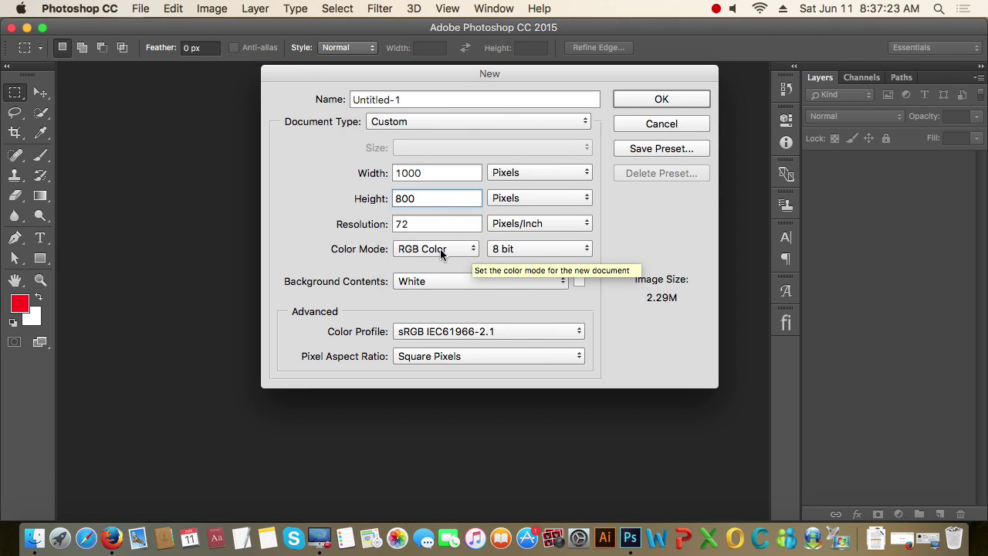
{"action": "left_click", "coordinate": [552, 247]}
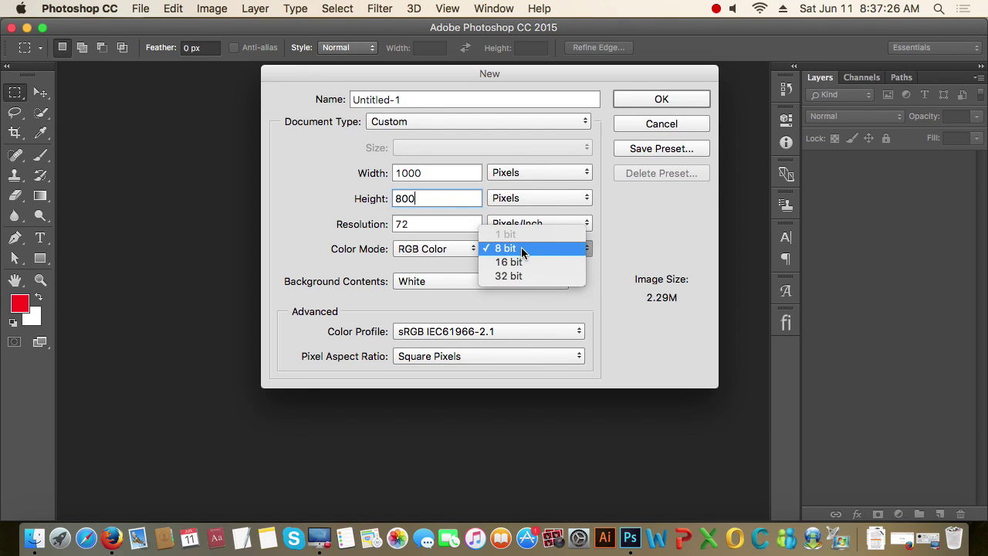
{"action": "left_click", "coordinate": [522, 249]}
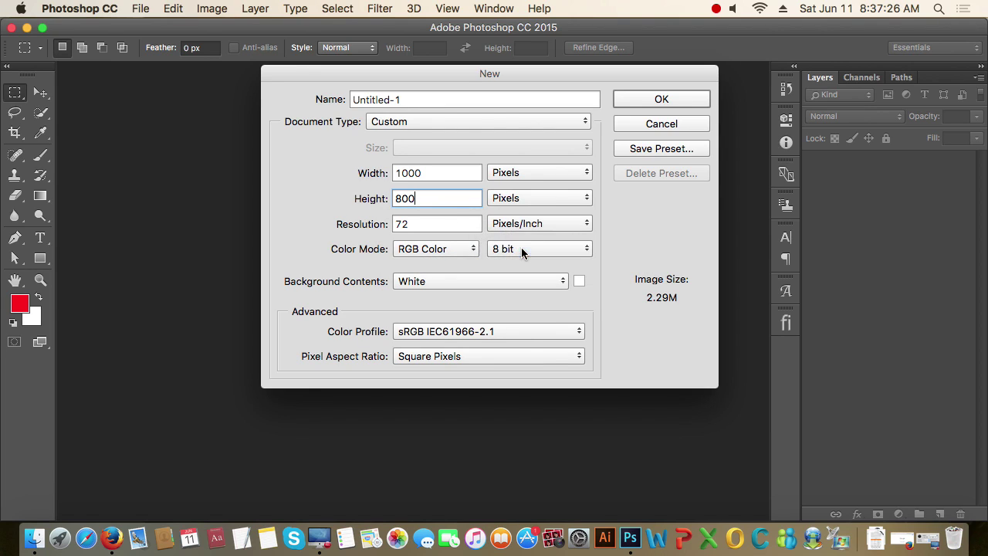
Step: Review the background color choices and set the new document's background contents to White
{"action": "left_click", "coordinate": [561, 283]}
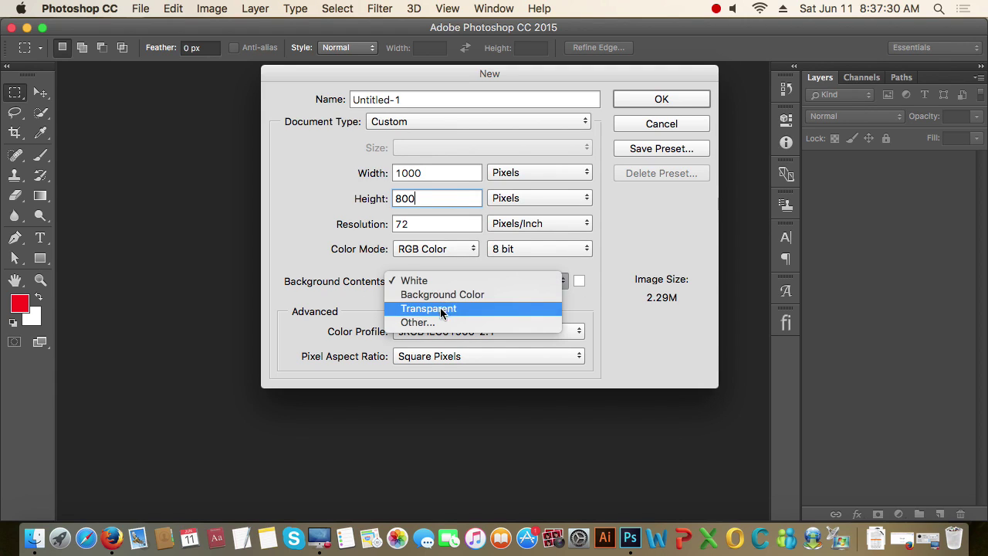
{"action": "left_click", "coordinate": [559, 281]}
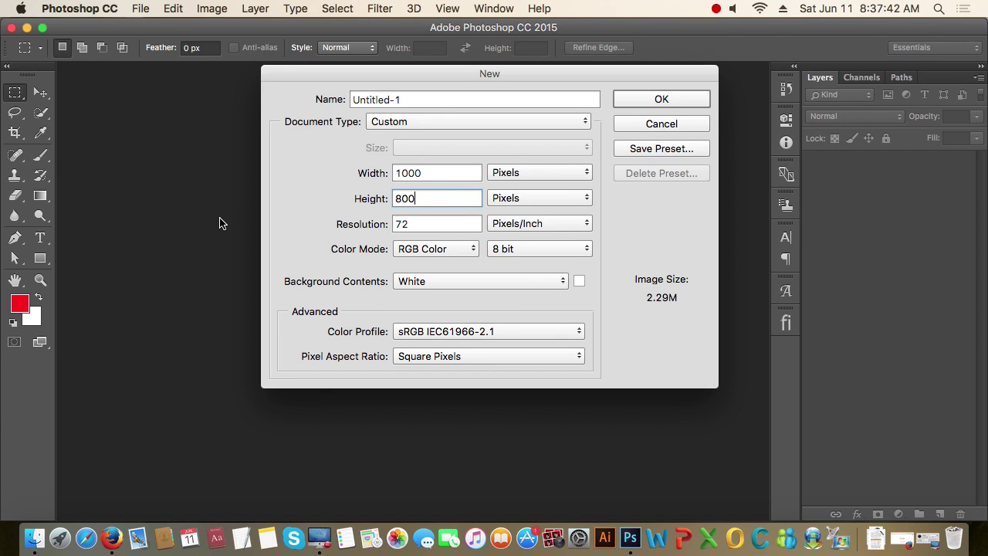
{"action": "left_click", "coordinate": [579, 283]}
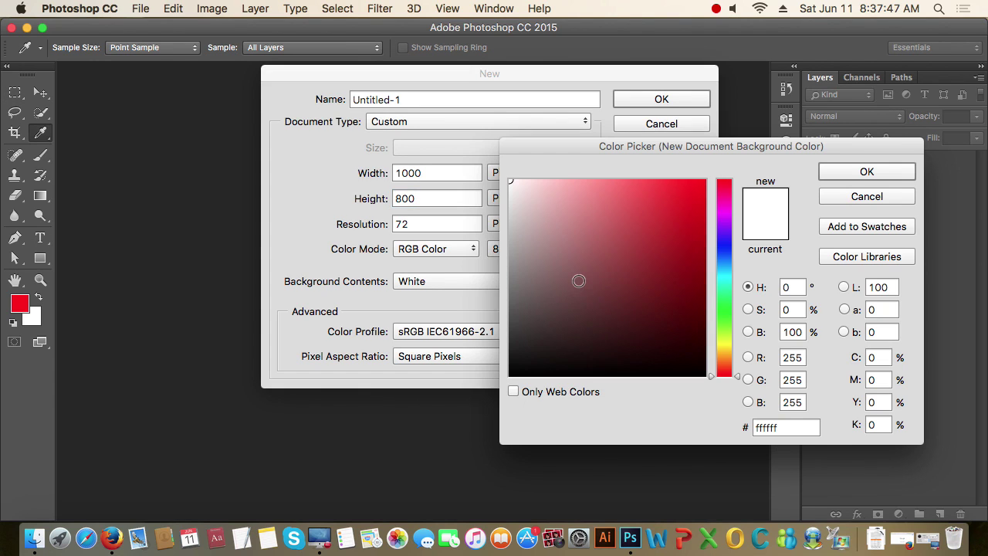
{"action": "left_click", "coordinate": [860, 172]}
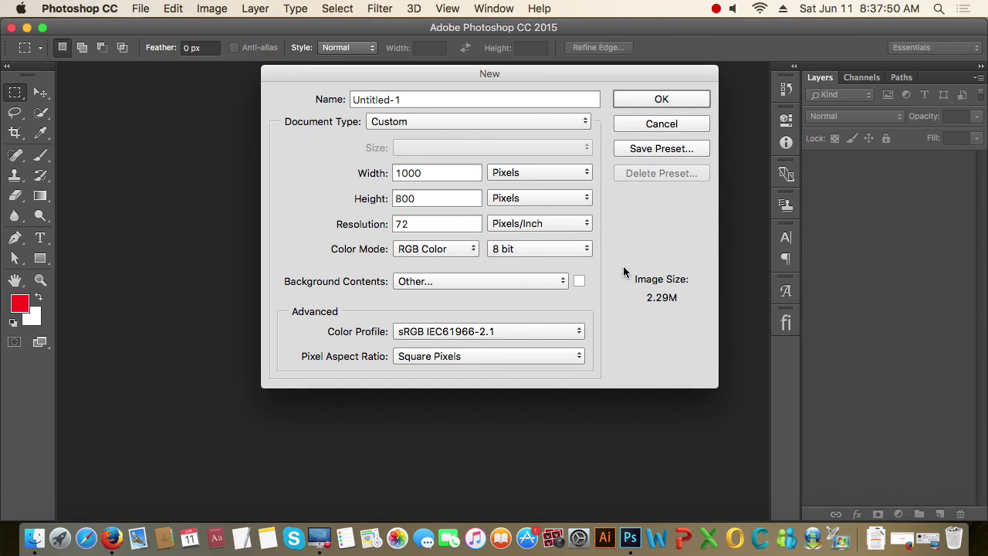
{"action": "left_click", "coordinate": [564, 280]}
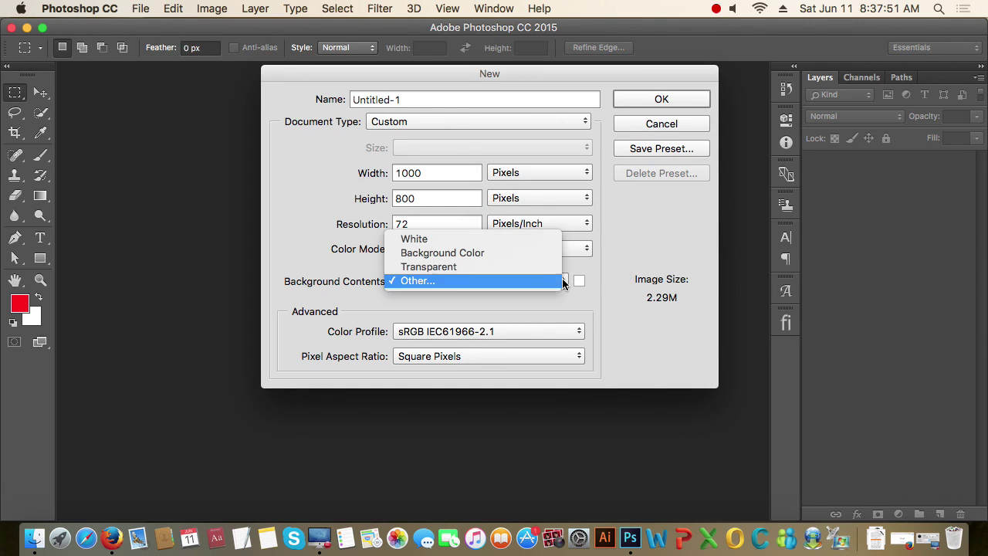
{"action": "left_click", "coordinate": [470, 239]}
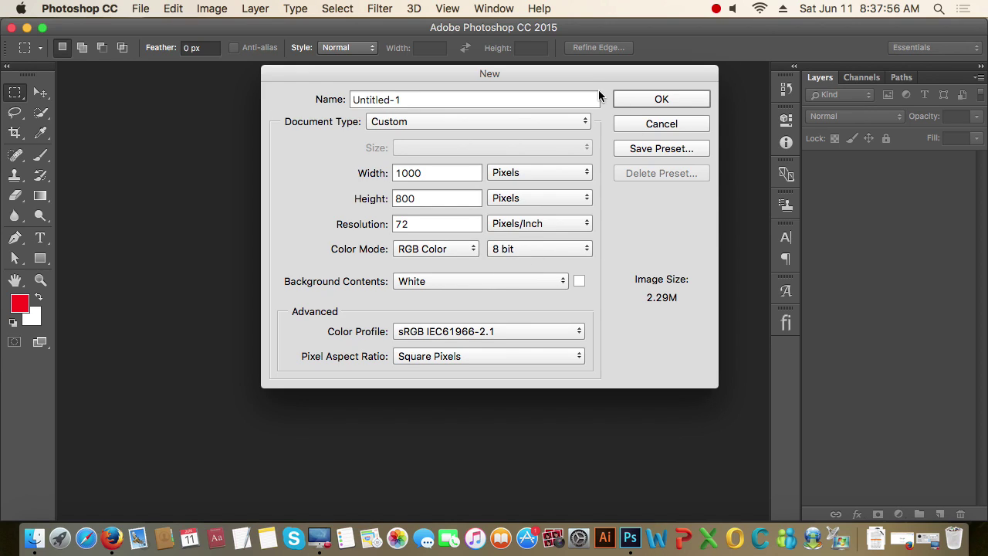
Step: Create the new document with the configured settings
{"action": "left_click_drag", "start_coordinate": [582, 77], "coordinate": [567, 76]}
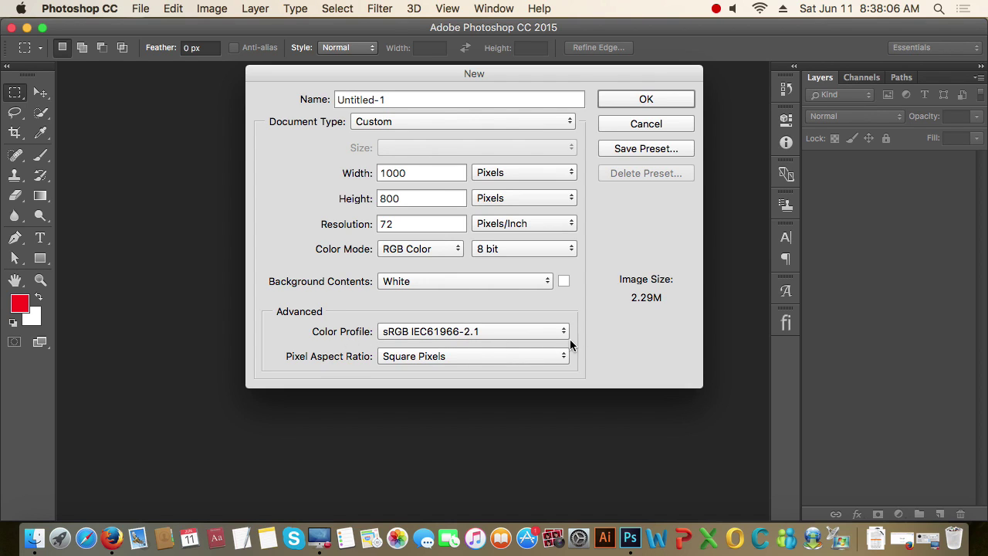
{"action": "left_click_drag", "start_coordinate": [572, 71], "coordinate": [568, 71]}
{"action": "left_click", "coordinate": [643, 99]}
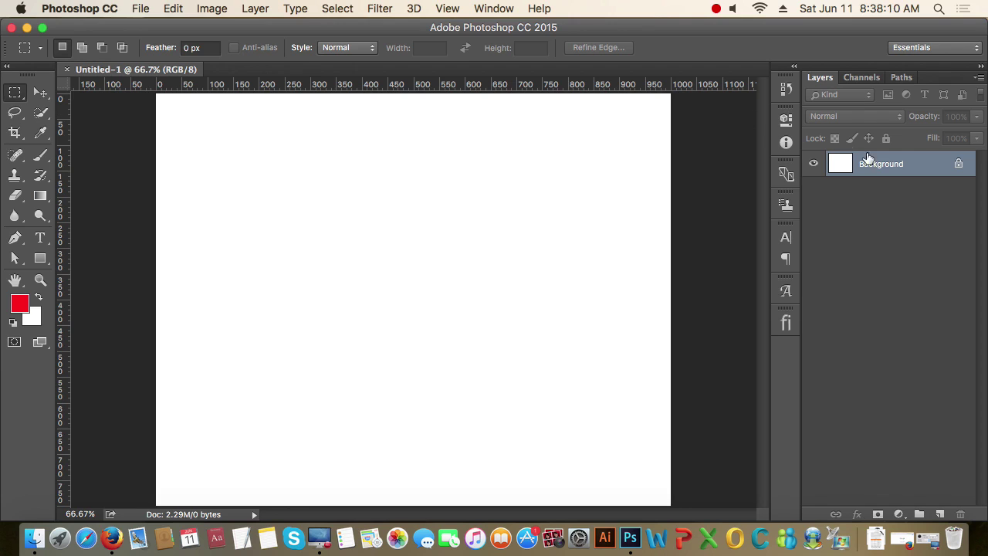
Step: Activate the Move tool and inspect the blank white canvas at different zoom levels and positions
{"action": "left_click", "coordinate": [40, 93]}
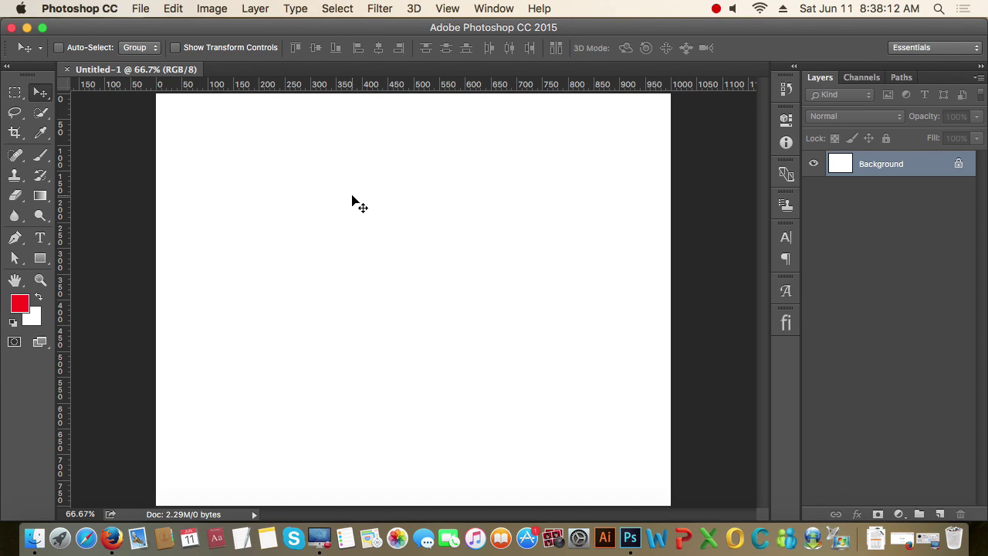
{"action": "scroll", "coordinate": [379, 221], "scroll_direction": "down", "scroll_amount": 5}
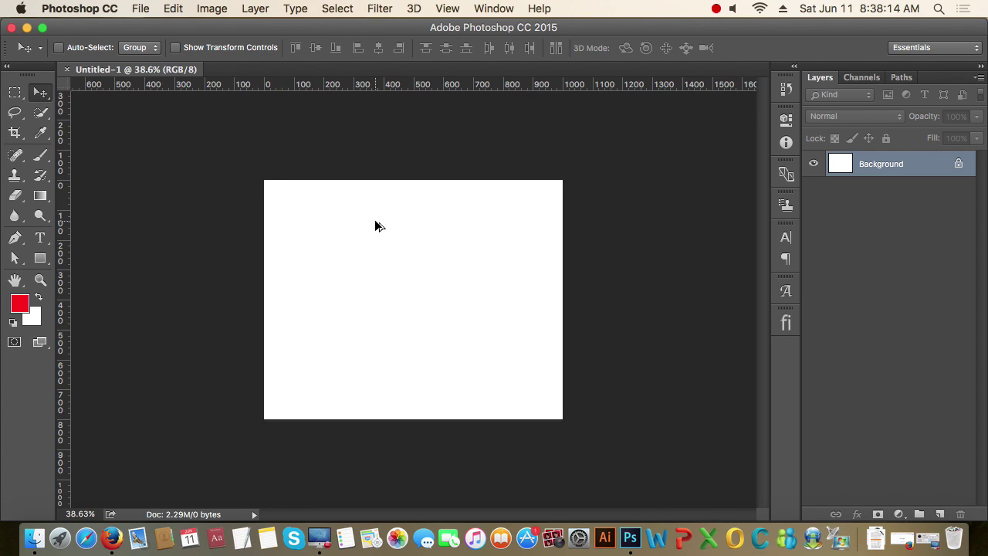
{"action": "scroll", "coordinate": [378, 279], "scroll_direction": "up", "scroll_amount": 2}
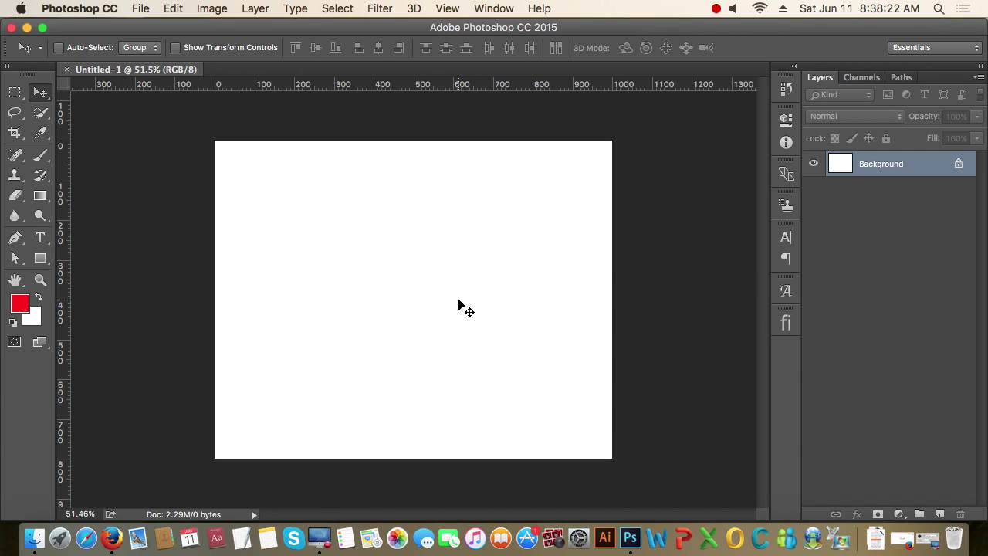
{"action": "scroll", "coordinate": [399, 308], "scroll_direction": "up", "scroll_amount": 5}
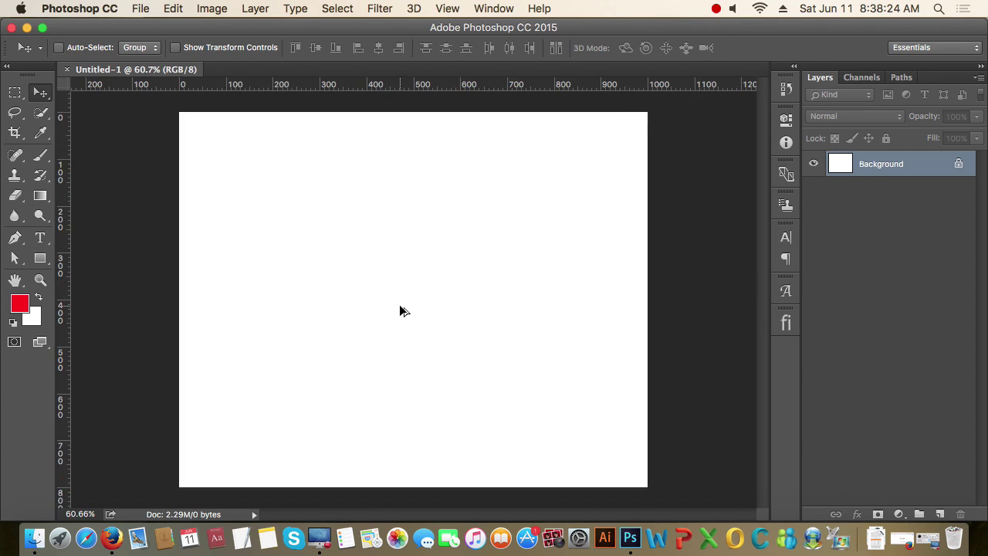
{"action": "left_click_drag", "start_coordinate": [368, 294], "coordinate": [313, 280]}
{"action": "key", "text": "super+r"}
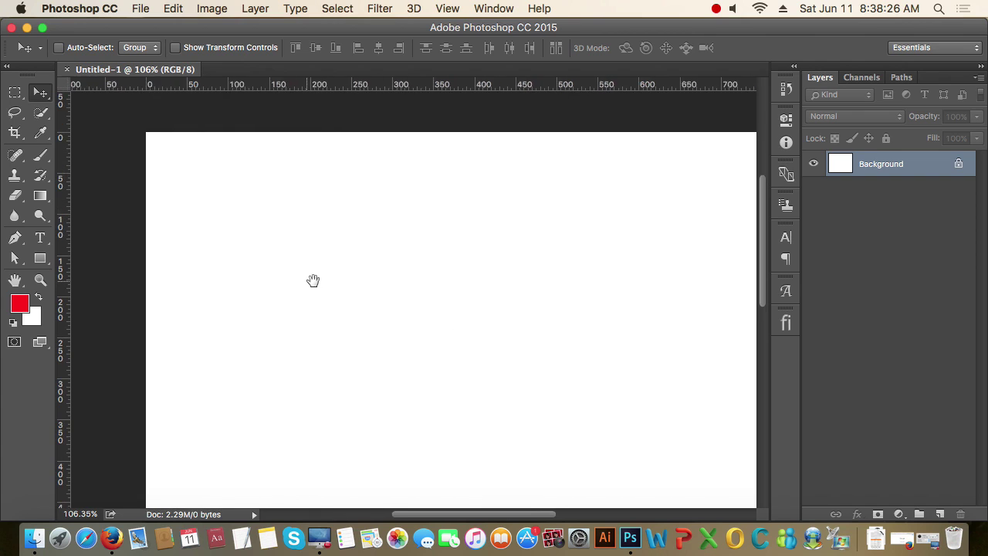
{"action": "scroll", "coordinate": [471, 316], "scroll_direction": "down", "scroll_amount": 2}
{"action": "scroll", "coordinate": [480, 307], "scroll_direction": "right", "scroll_amount": 5}
{"action": "scroll", "coordinate": [480, 307], "scroll_direction": "down", "scroll_amount": 3}
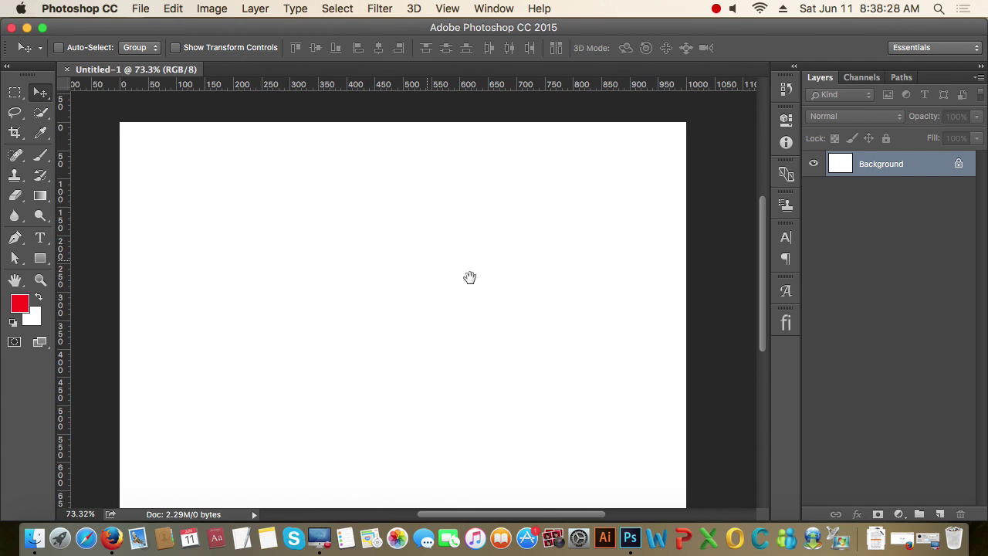
{"action": "scroll", "coordinate": [480, 301], "scroll_direction": "down", "scroll_amount": 1}
{"action": "scroll", "coordinate": [488, 329], "scroll_direction": "down", "scroll_amount": 1}
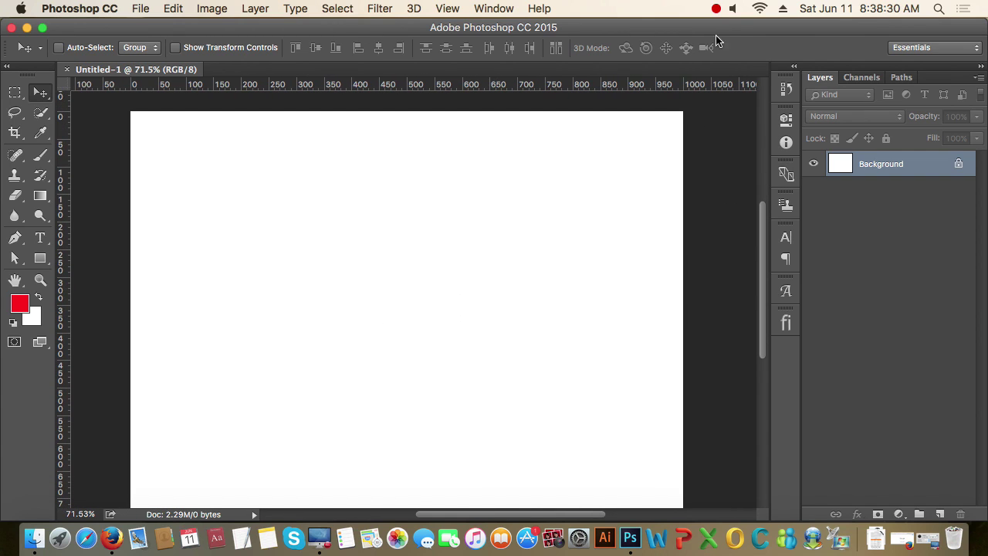
{"action": "left_click", "coordinate": [716, 9]}
{"action": "left_click", "coordinate": [763, 27]}
Step: Activate the Rectangular Marquee tool for the blank document
{"action": "left_click", "coordinate": [40, 93]}
{"action": "left_click", "coordinate": [15, 94]}
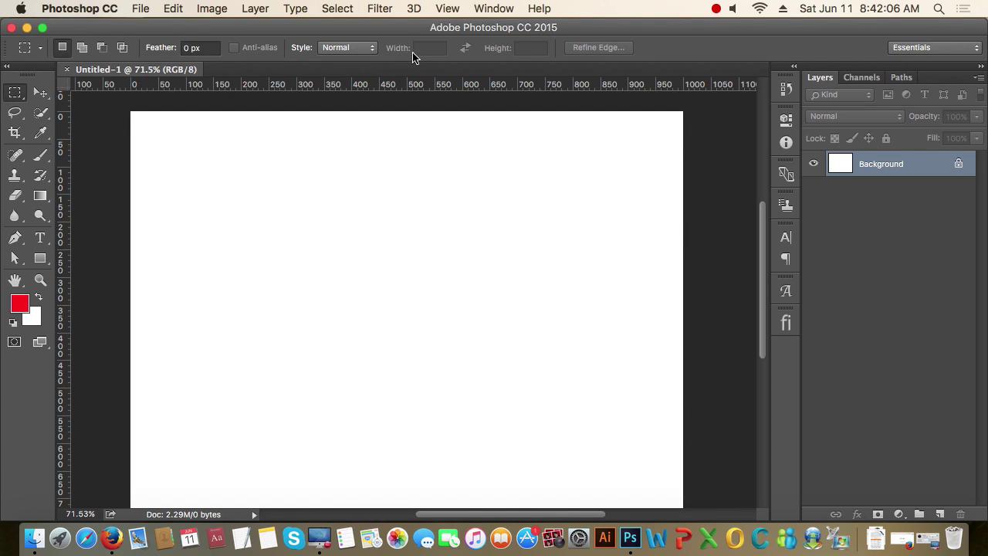
Step: Review the options of the Lasso, Quick Selection, Crop, Eyedropper, Brush and Spot Healing Brush tools
{"action": "left_click", "coordinate": [14, 112]}
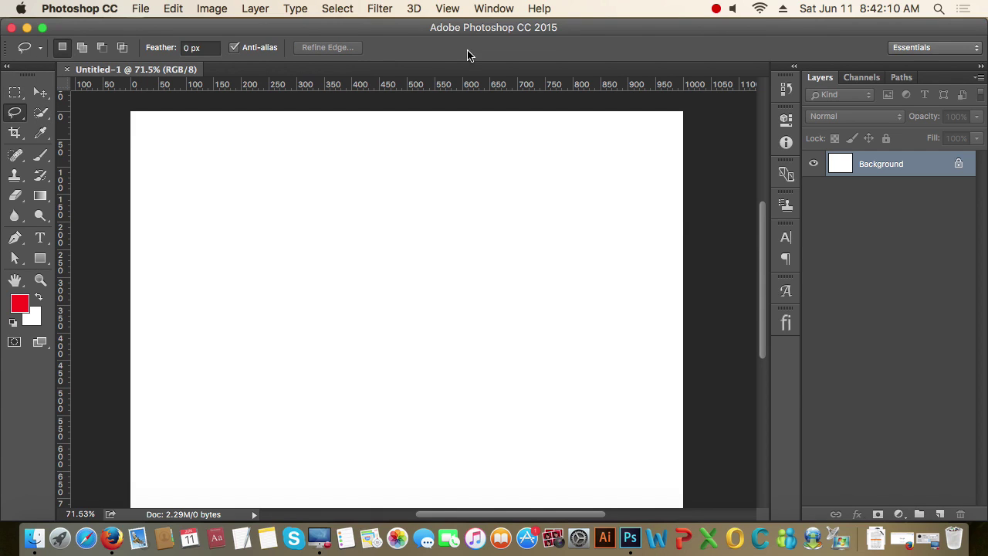
{"action": "left_click", "coordinate": [41, 116]}
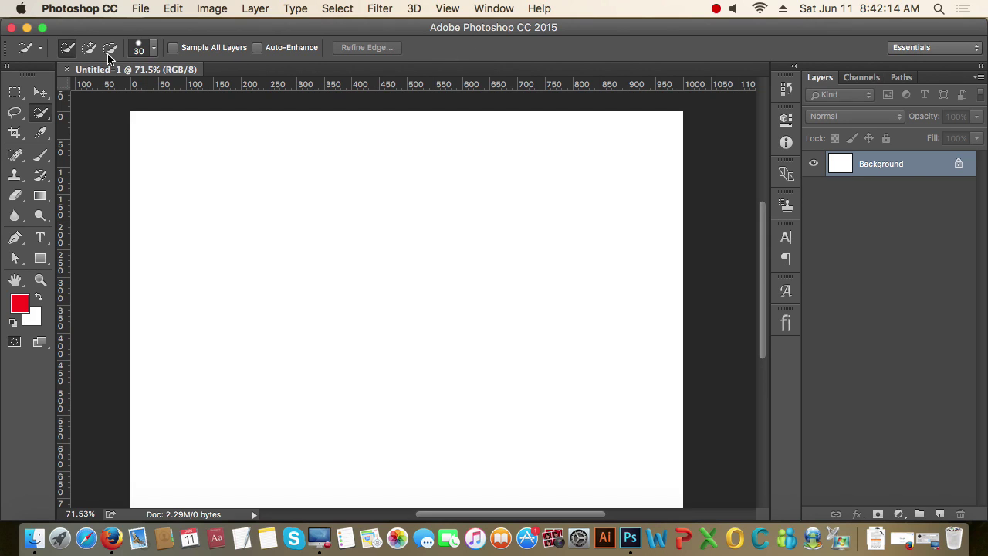
{"action": "left_click", "coordinate": [15, 134]}
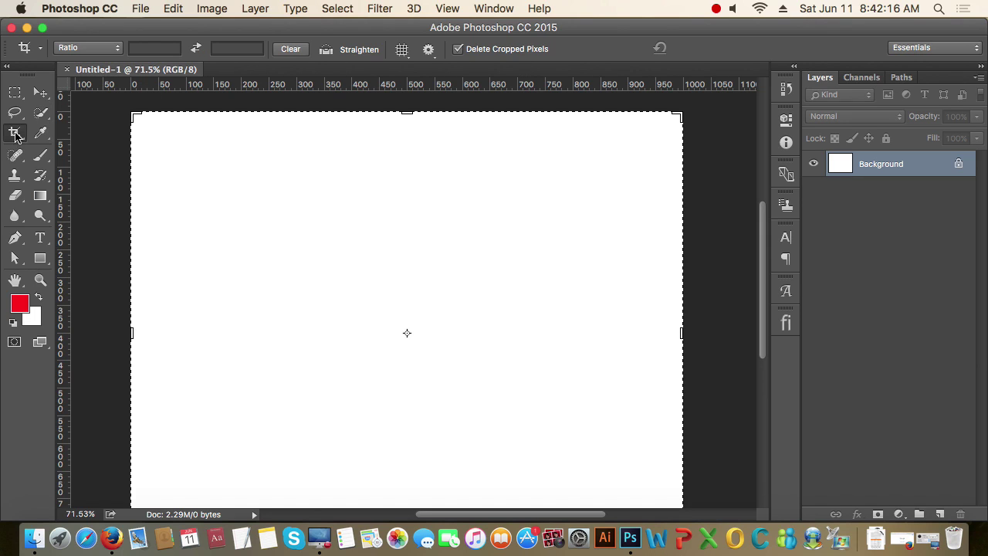
{"action": "left_click", "coordinate": [41, 135]}
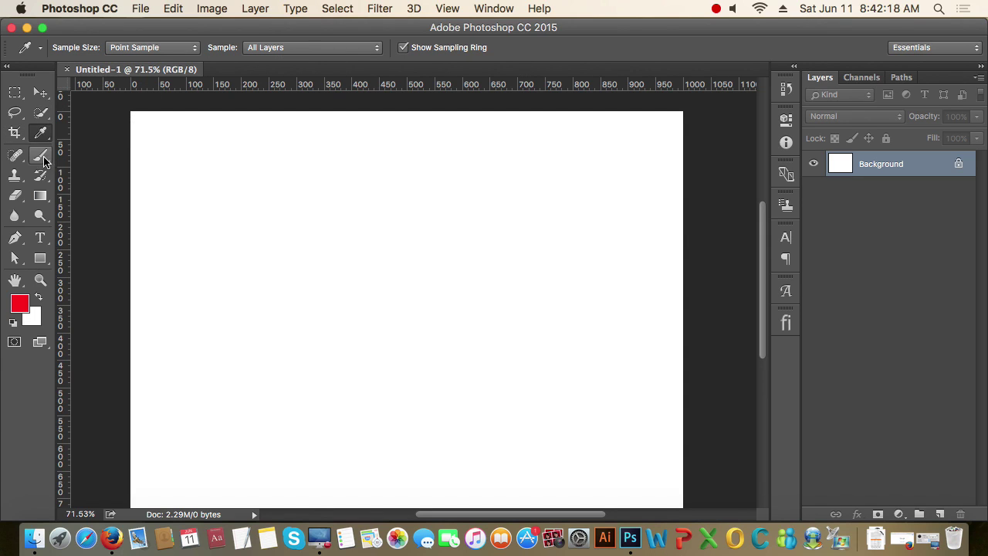
{"action": "left_click", "coordinate": [41, 154]}
{"action": "left_click", "coordinate": [15, 154]}
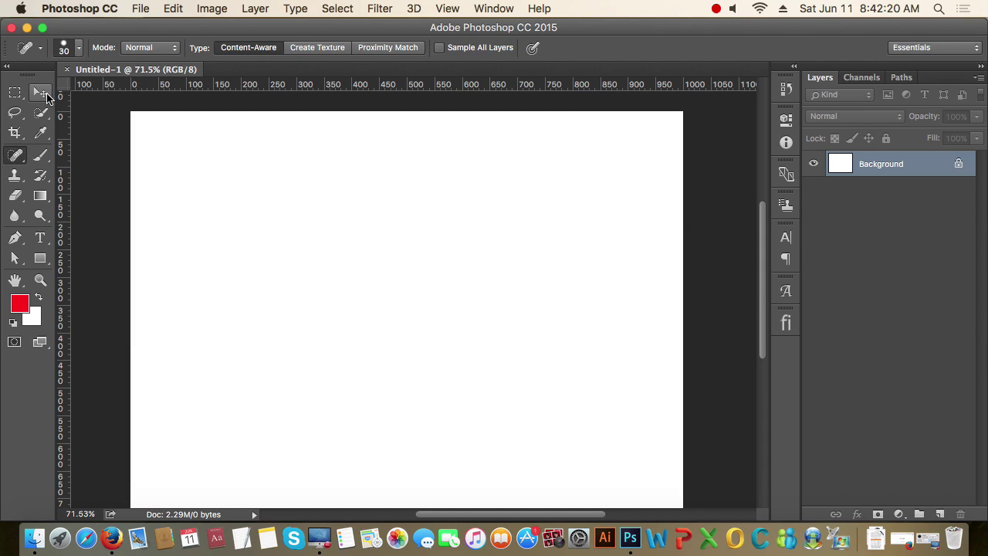
Step: Compare the options of the Move, Quick Selection, Eyedropper, Brush and Gradient tools, finishing with the Move tool active
{"action": "left_click", "coordinate": [41, 93]}
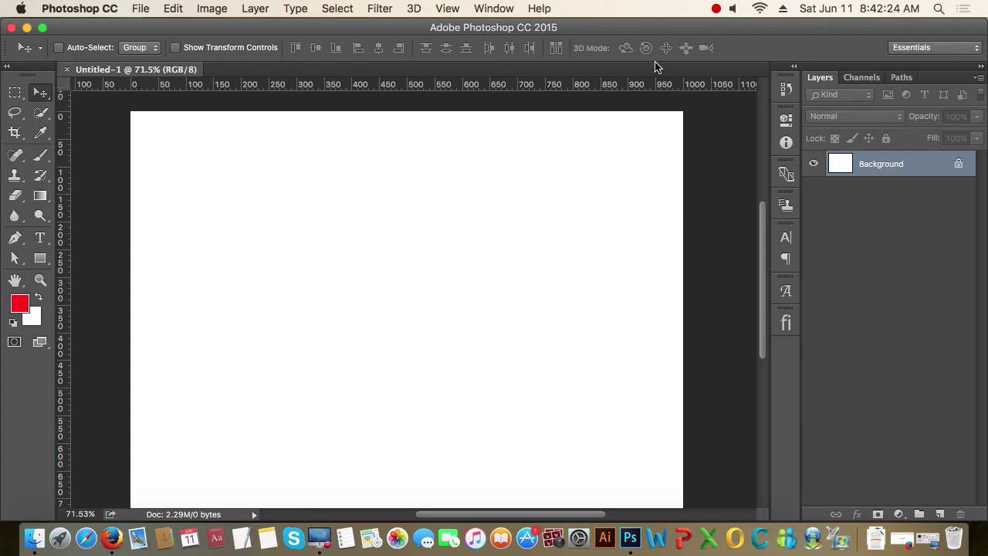
{"action": "left_click", "coordinate": [41, 113]}
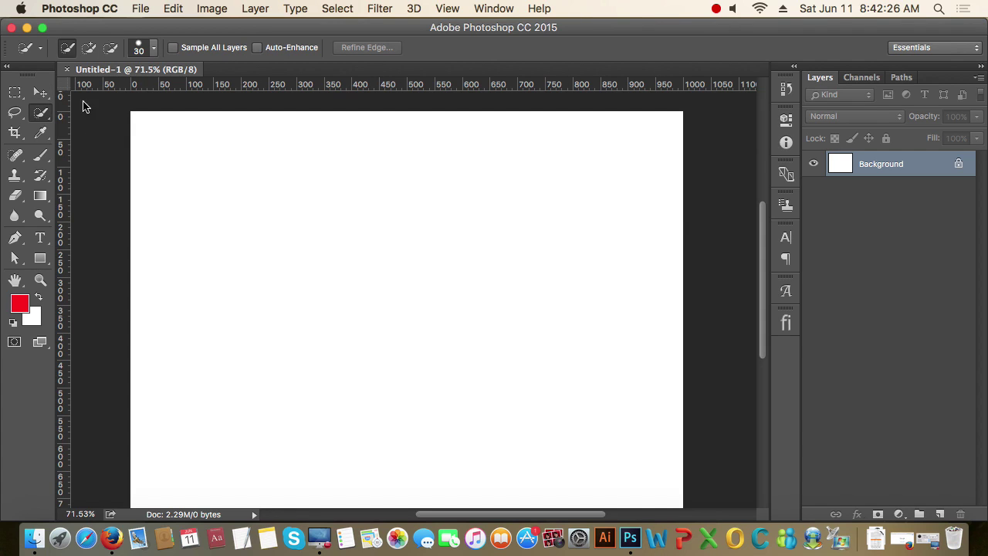
{"action": "left_click", "coordinate": [43, 134]}
{"action": "left_click", "coordinate": [41, 157]}
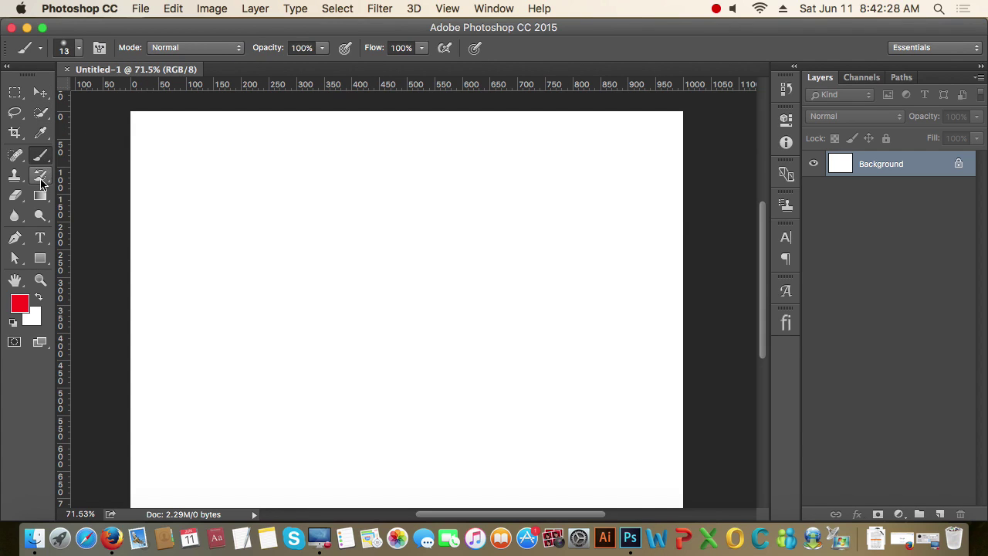
{"action": "left_click", "coordinate": [41, 197]}
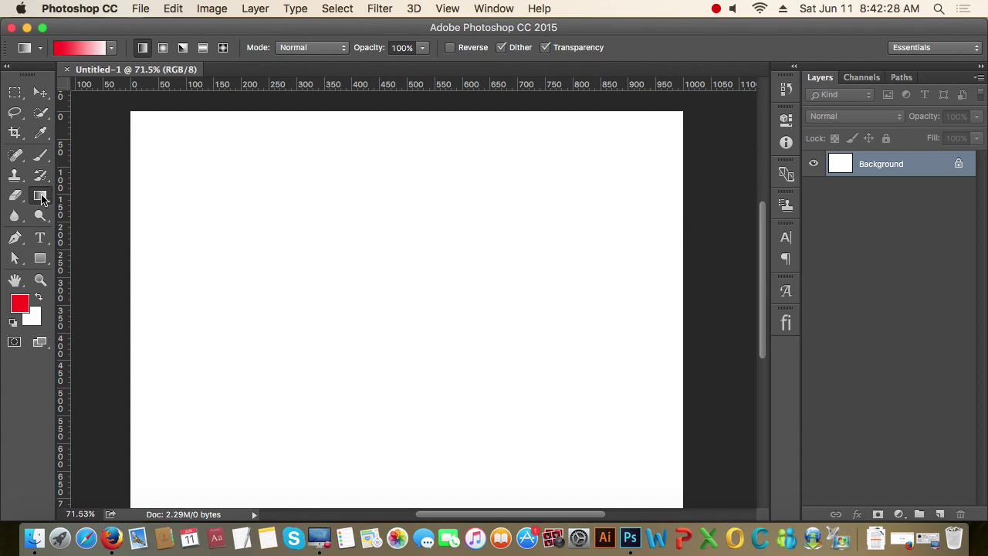
{"action": "left_click", "coordinate": [41, 94]}
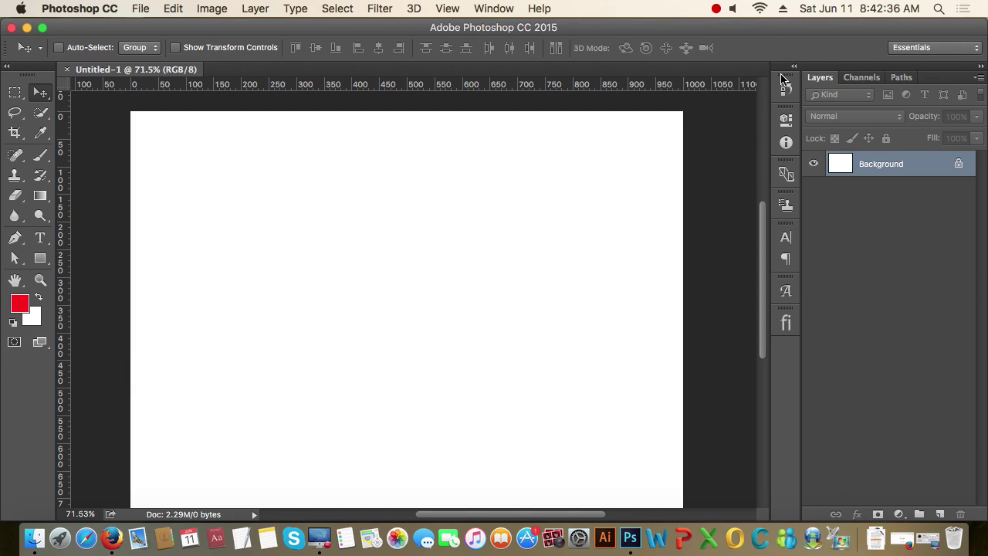
Step: Undock the collapsed panels and the Layers panel group one by one, floating them over the canvas
{"action": "left_click_drag", "start_coordinate": [783, 77], "coordinate": [612, 158]}
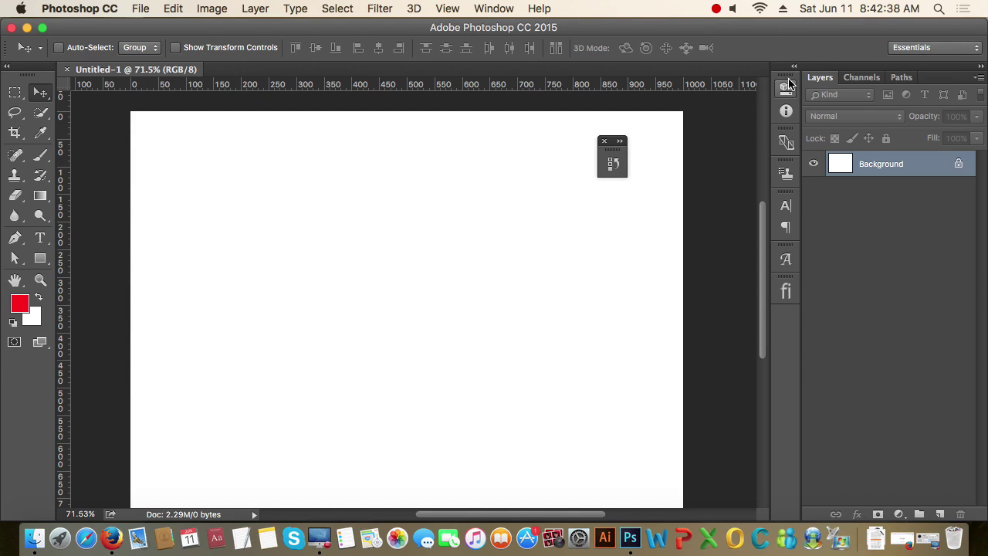
{"action": "left_click_drag", "start_coordinate": [784, 84], "coordinate": [642, 194]}
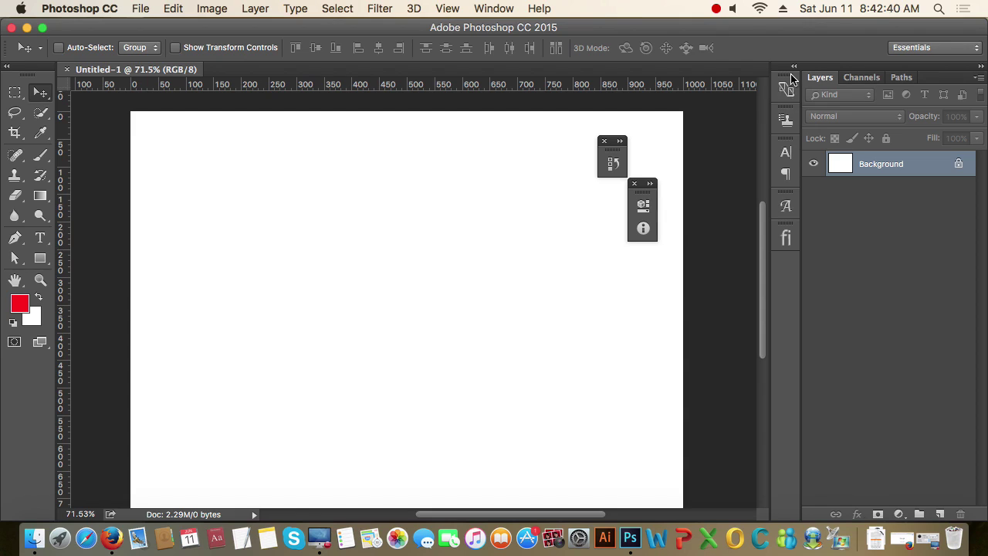
{"action": "left_click_drag", "start_coordinate": [785, 85], "coordinate": [585, 202]}
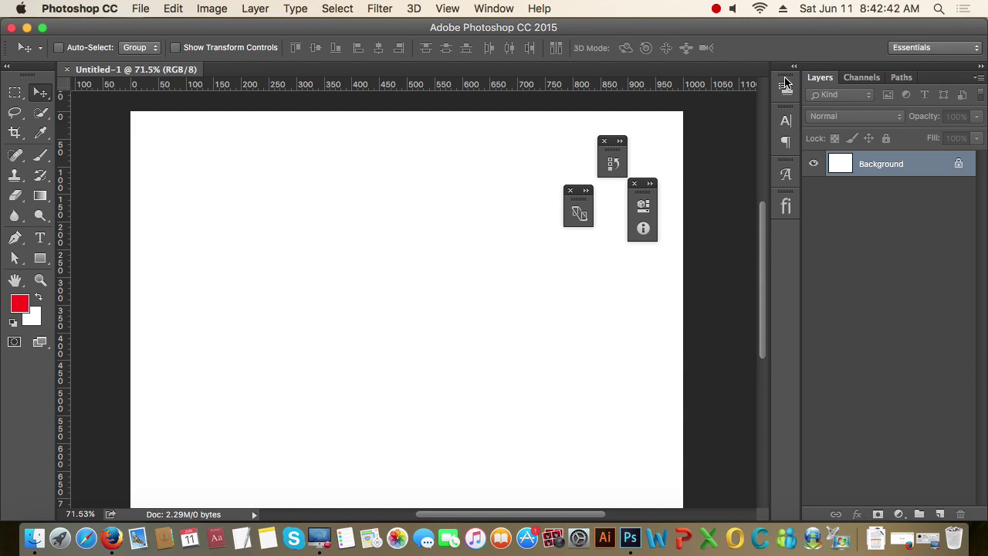
{"action": "left_click_drag", "start_coordinate": [784, 85], "coordinate": [503, 192]}
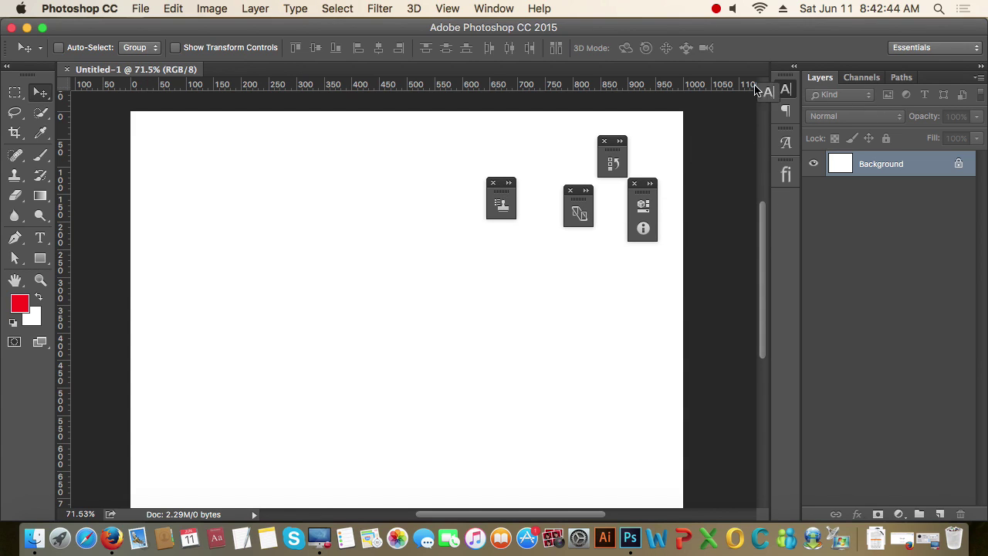
{"action": "left_click_drag", "start_coordinate": [786, 88], "coordinate": [487, 151]}
{"action": "left_click_drag", "start_coordinate": [794, 78], "coordinate": [437, 170]}
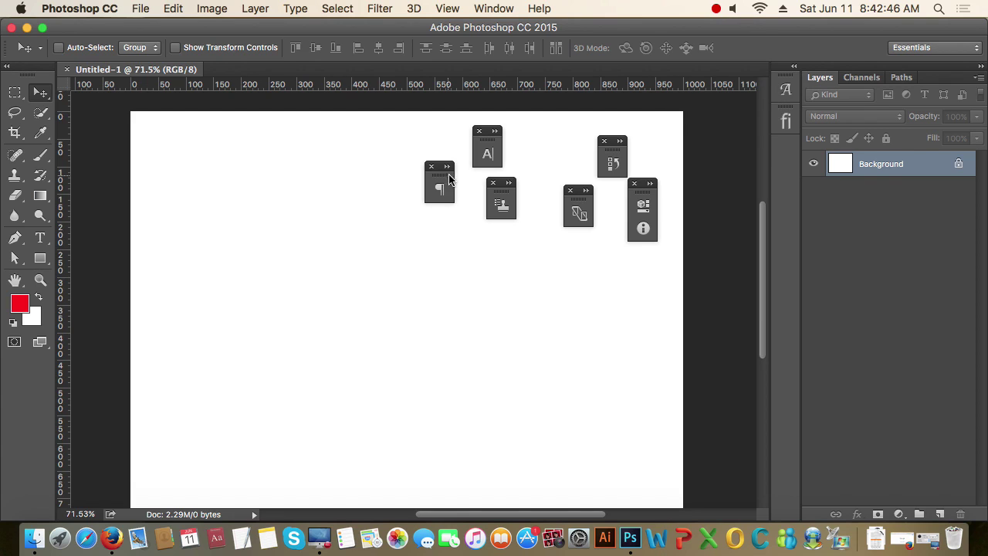
{"action": "left_click_drag", "start_coordinate": [786, 85], "coordinate": [422, 184]}
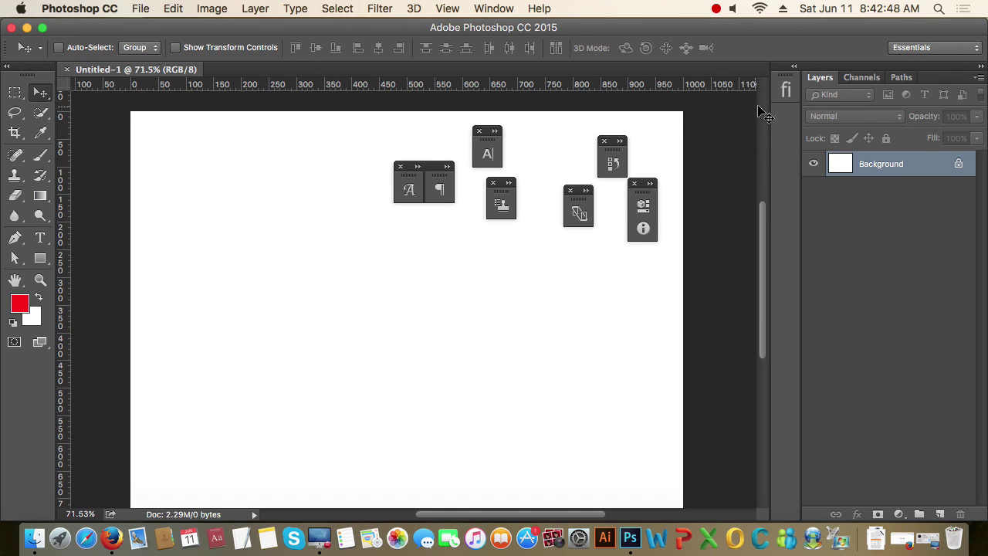
{"action": "left_click_drag", "start_coordinate": [785, 121], "coordinate": [443, 266]}
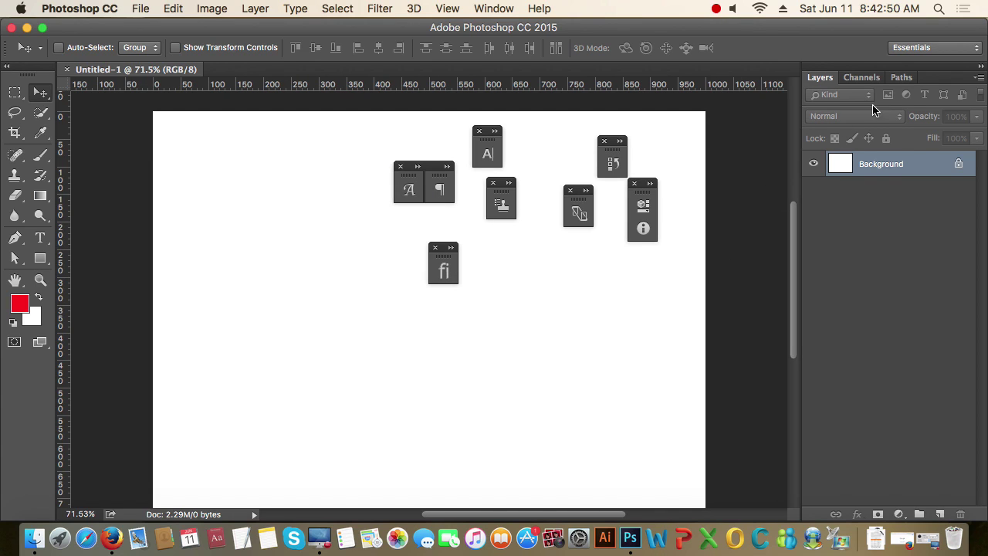
{"action": "left_click_drag", "start_coordinate": [972, 72], "coordinate": [354, 193]}
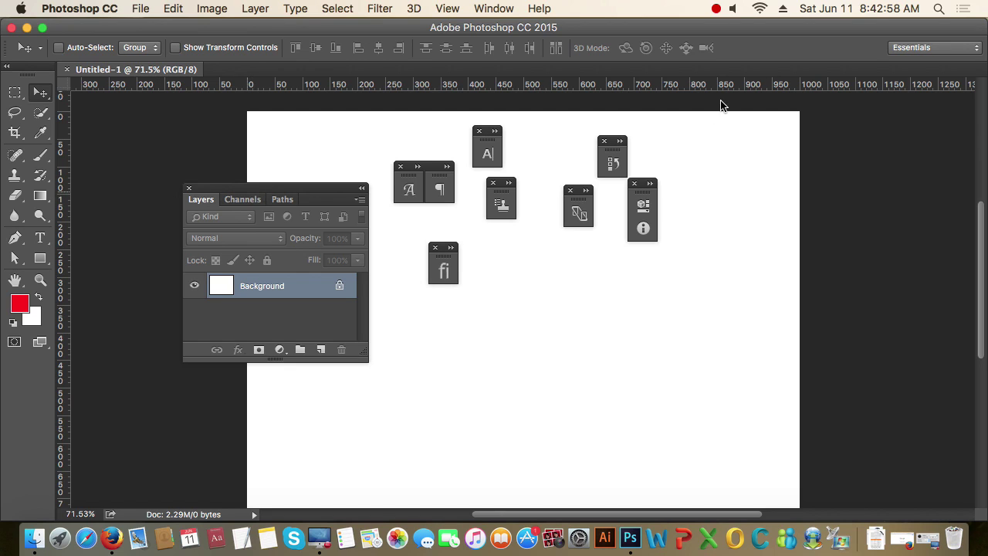
{"action": "left_click_drag", "start_coordinate": [224, 193], "coordinate": [636, 189]}
Step: Reset the Essentials workspace to its default panel layout
{"action": "left_click", "coordinate": [926, 47]}
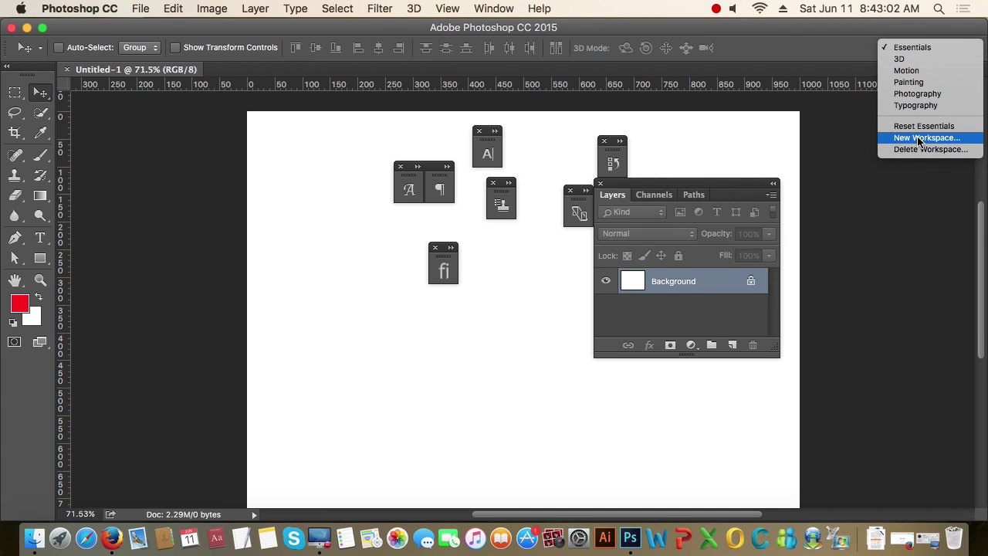
{"action": "left_click", "coordinate": [922, 125]}
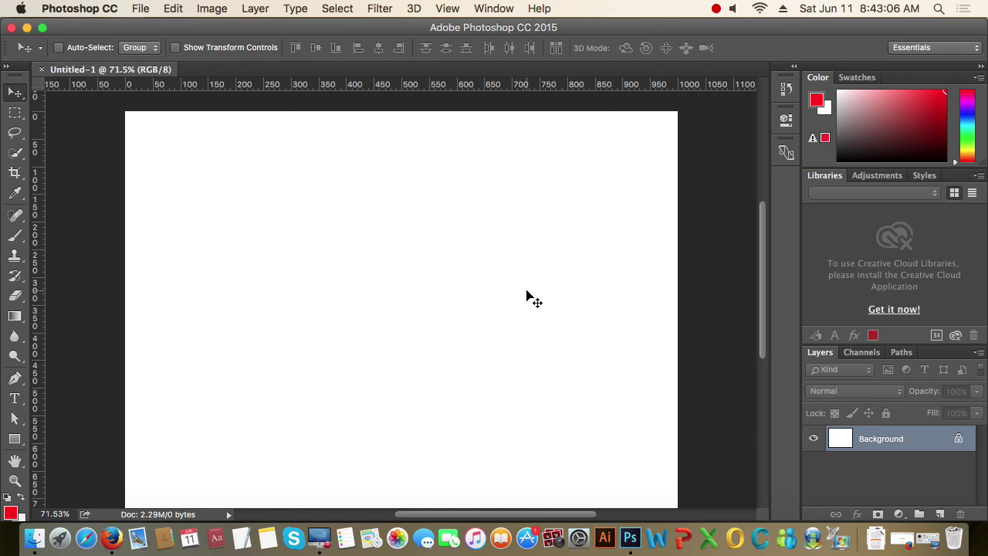
{"action": "scroll", "coordinate": [532, 316], "scroll_direction": "down", "scroll_amount": 2}
{"action": "scroll", "coordinate": [533, 317], "scroll_direction": "down", "scroll_amount": 1}
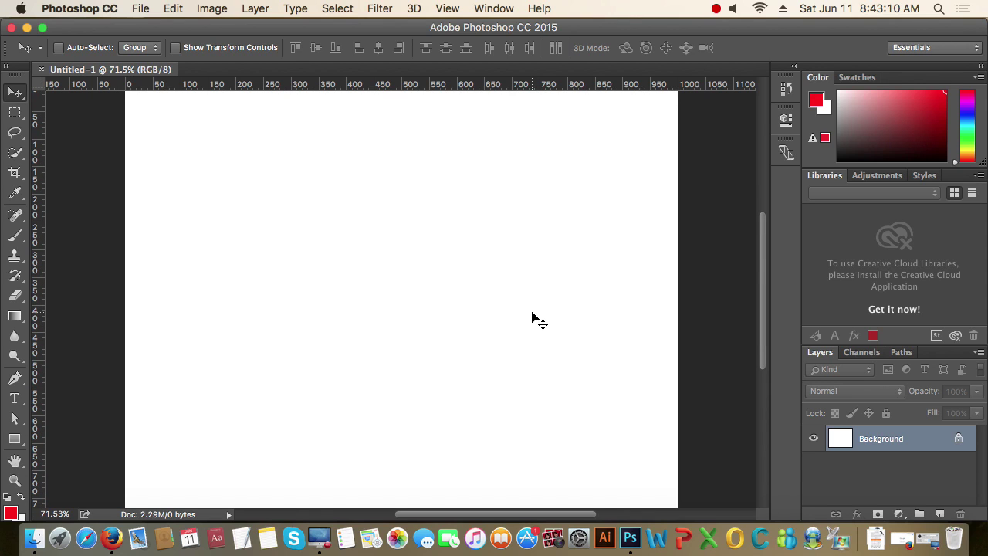
{"action": "scroll", "coordinate": [539, 323], "scroll_direction": "up", "scroll_amount": 3}
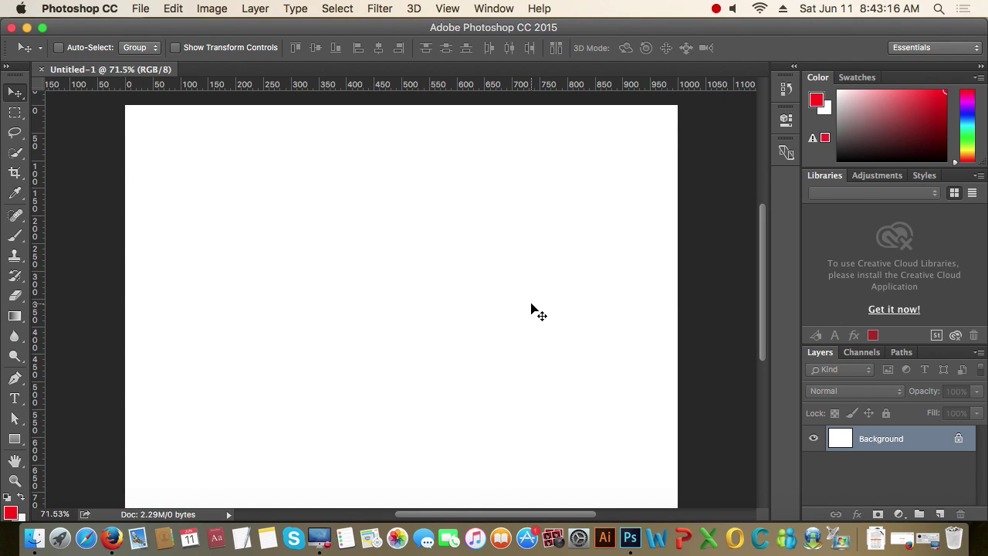
{"action": "scroll", "coordinate": [542, 303], "scroll_direction": "down", "scroll_amount": 1}
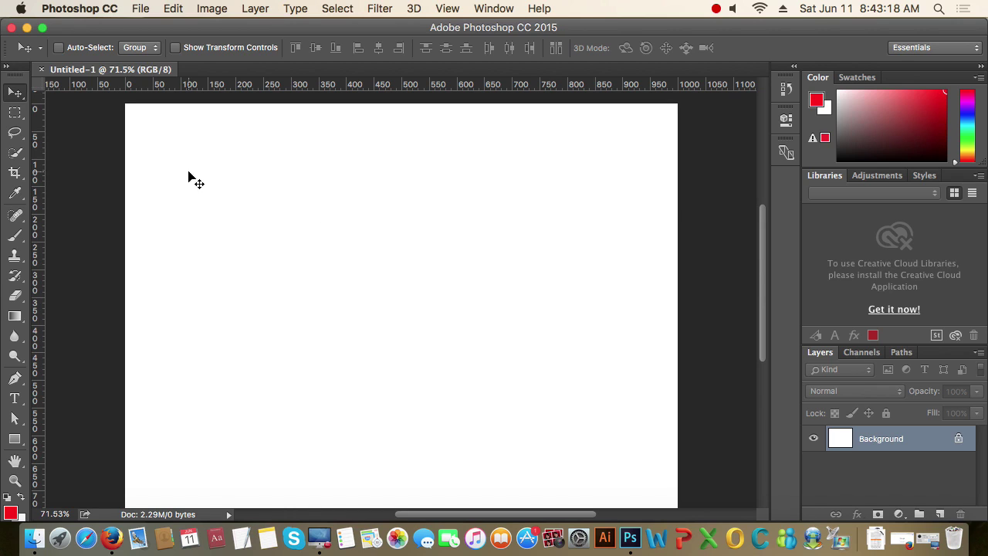
Step: Expand the toolbox to two columns and set the foreground color to a strong medium blue
{"action": "left_click", "coordinate": [6, 66]}
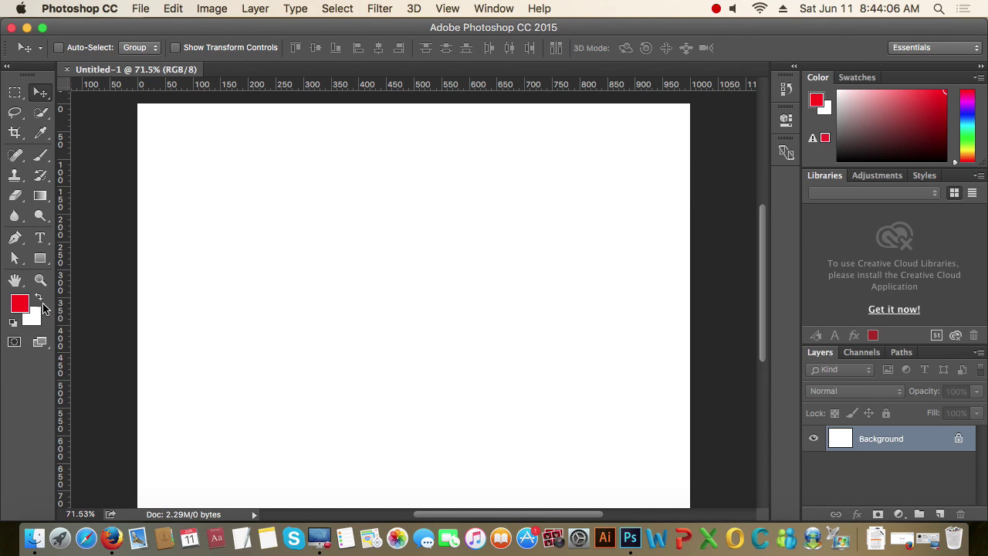
{"action": "left_click", "coordinate": [20, 306]}
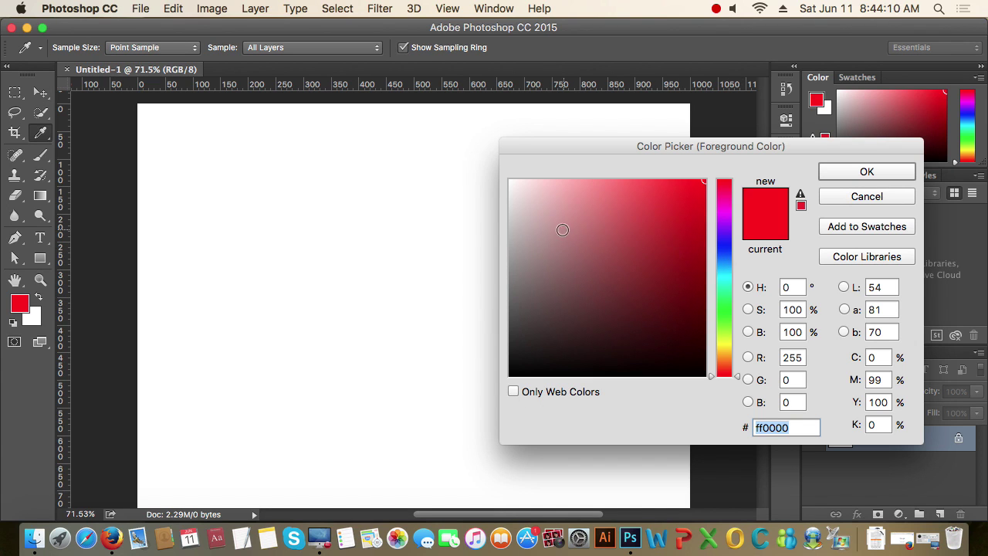
{"action": "left_click", "coordinate": [524, 289]}
{"action": "left_click", "coordinate": [522, 312]}
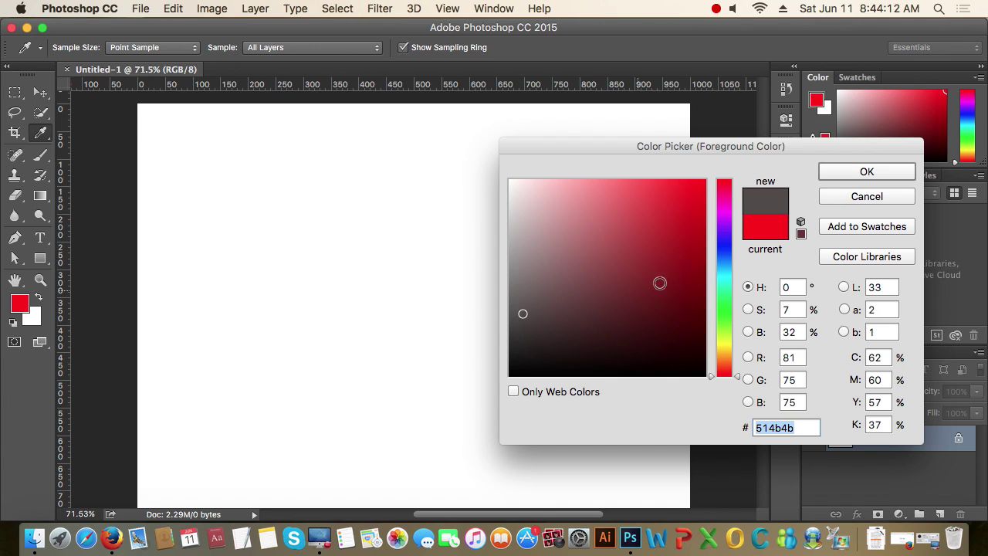
{"action": "left_click", "coordinate": [724, 248]}
{"action": "left_click", "coordinate": [669, 233]}
{"action": "left_click", "coordinate": [856, 173]}
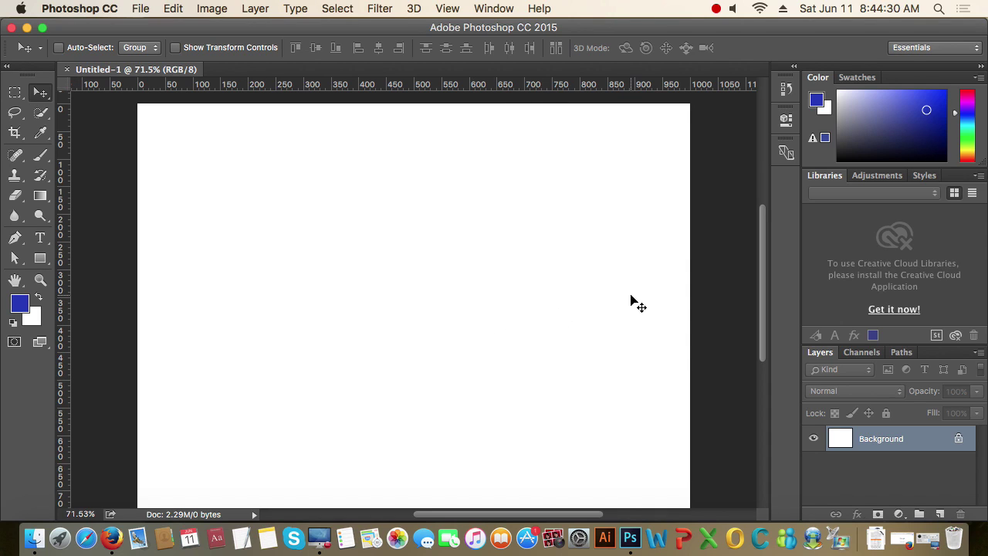
Step: Set the background color to a dark red using the Color Picker
{"action": "scroll", "coordinate": [631, 300], "scroll_direction": "down", "scroll_amount": 1}
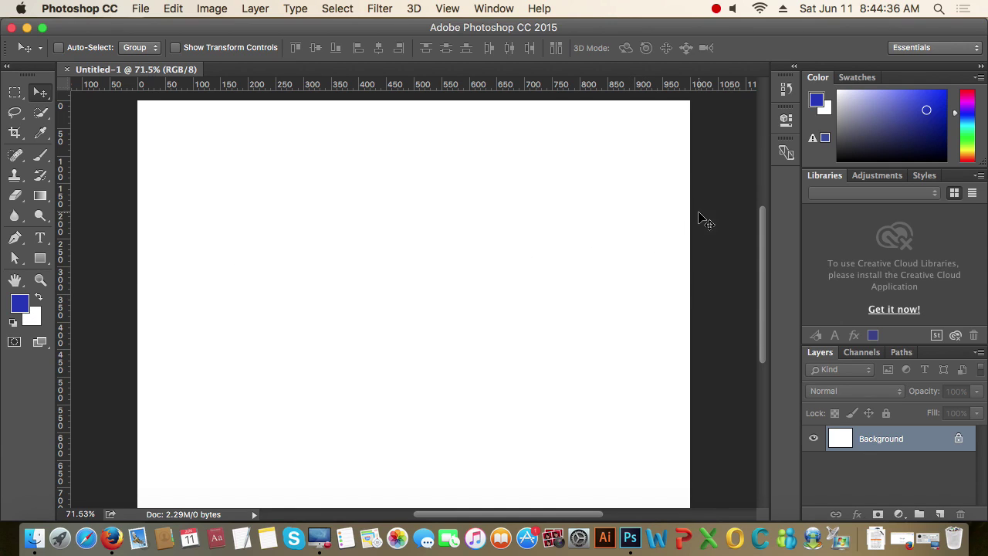
{"action": "left_click", "coordinate": [34, 318]}
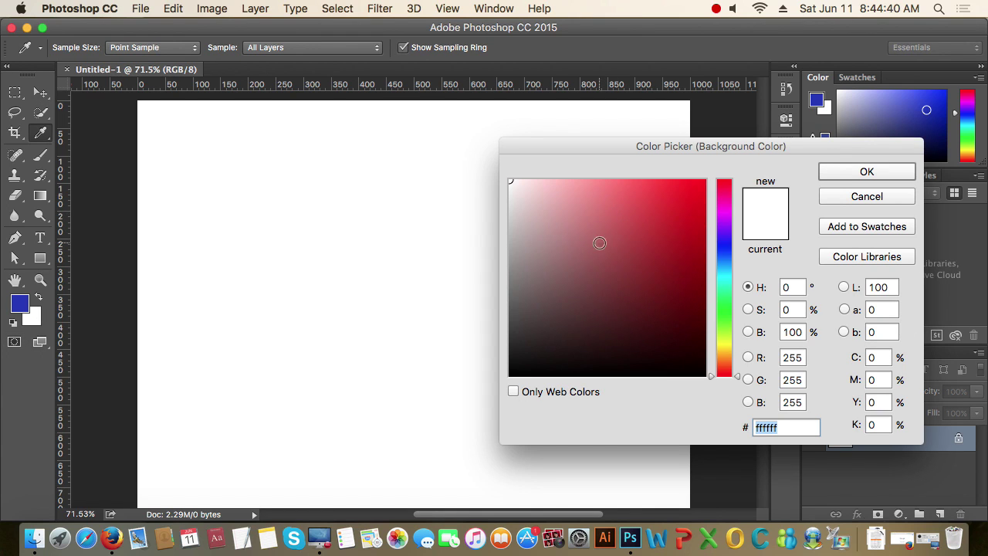
{"action": "left_click", "coordinate": [664, 221]}
{"action": "left_click_drag", "start_coordinate": [679, 267], "coordinate": [629, 277]}
{"action": "left_click", "coordinate": [591, 298]}
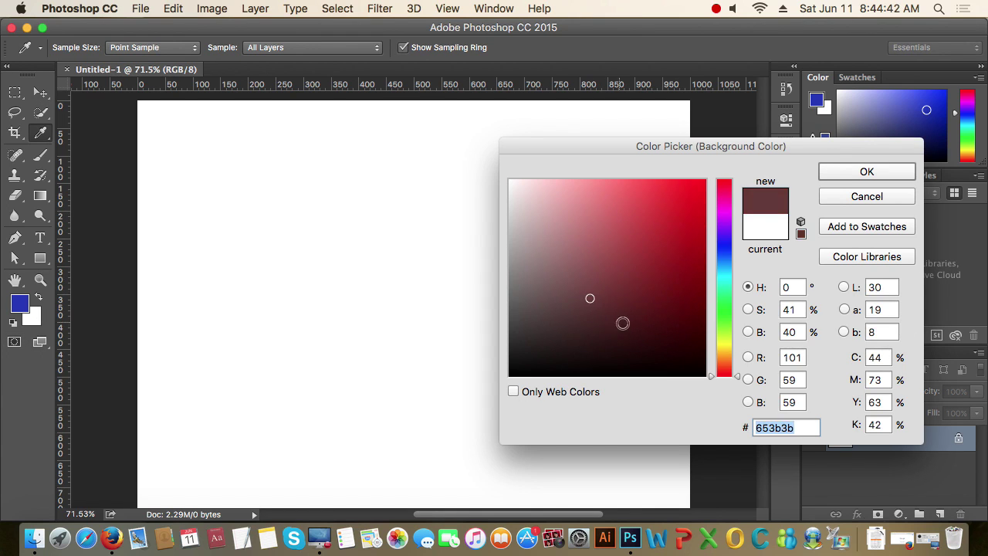
{"action": "left_click", "coordinate": [666, 267]}
{"action": "left_click", "coordinate": [836, 174]}
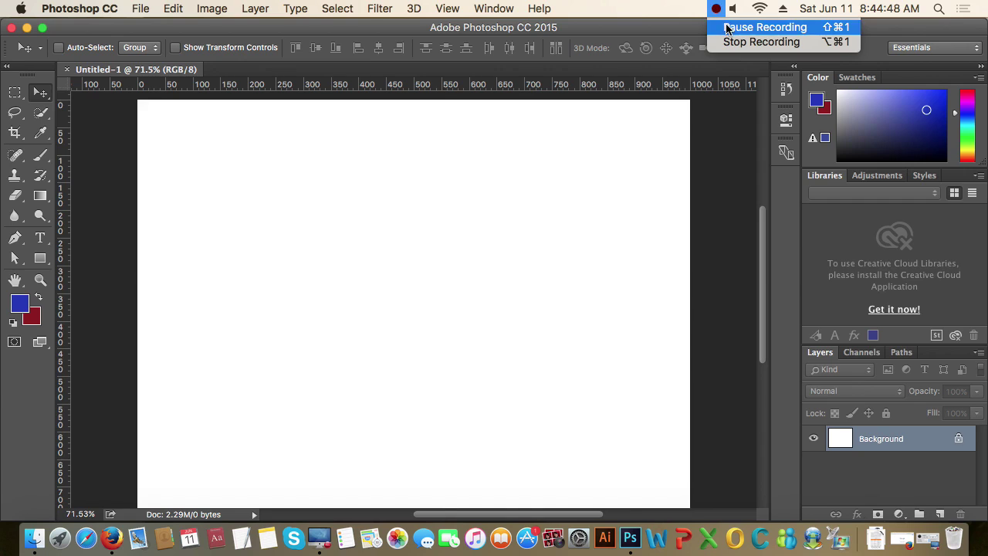
{"action": "left_click", "coordinate": [727, 28]}
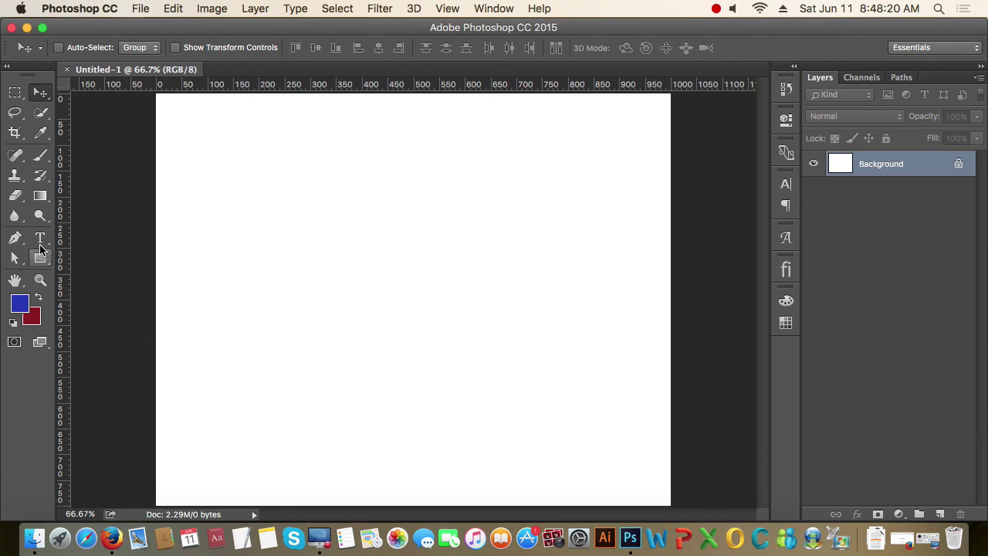
Step: Add left-aligned point text "zhbslghblbkhb;kdfzb" with a second line "db .xkjbnjkn", and move it to the upper right of the canvas
{"action": "left_click", "coordinate": [41, 239]}
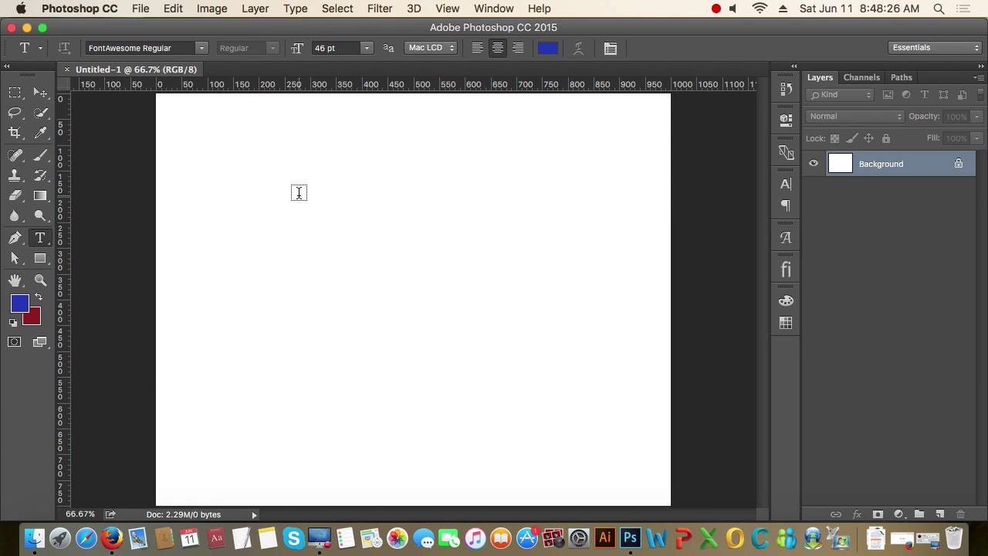
{"action": "left_click", "coordinate": [298, 193]}
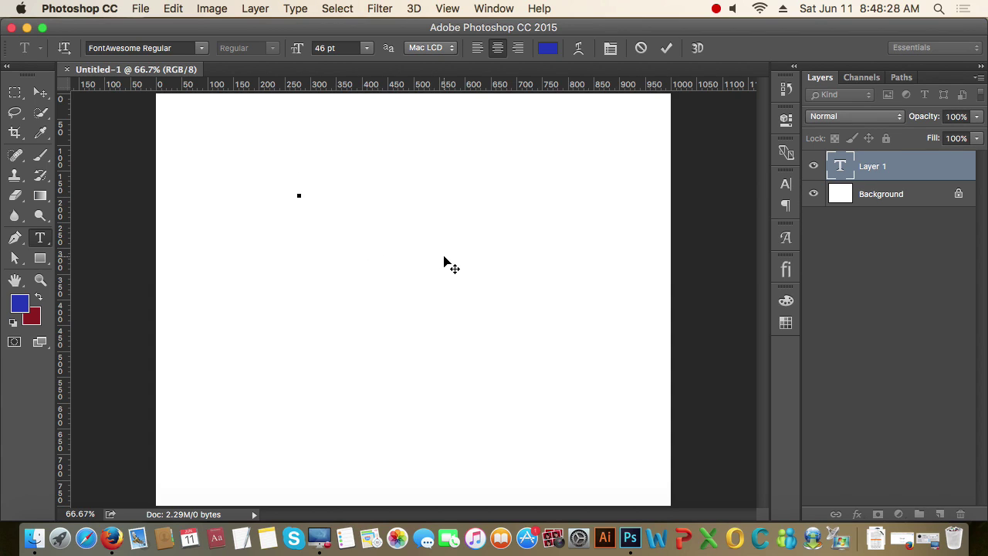
{"action": "type", "text": "zhbslghblb"}
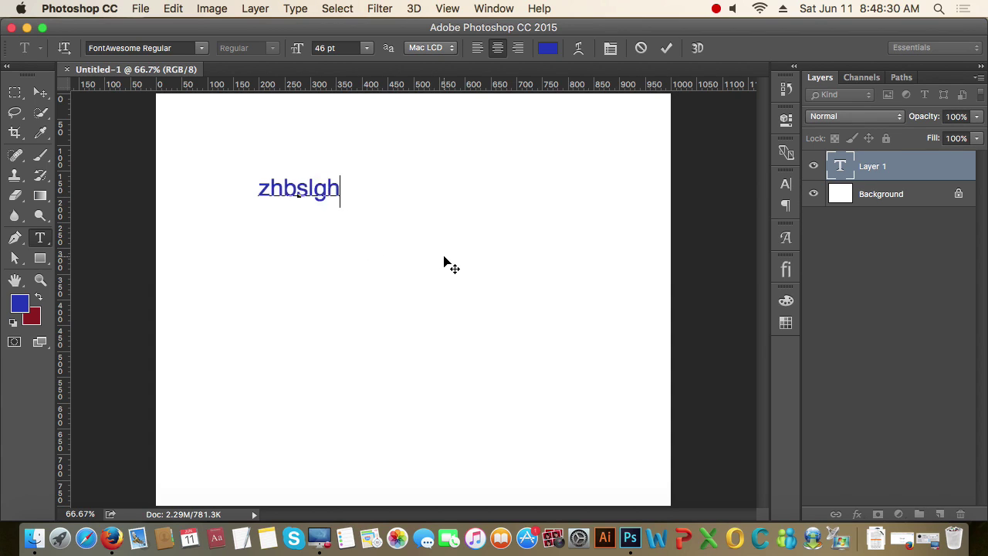
{"action": "left_click", "coordinate": [477, 48]}
{"action": "type", "text": "khb;kdfzb"}
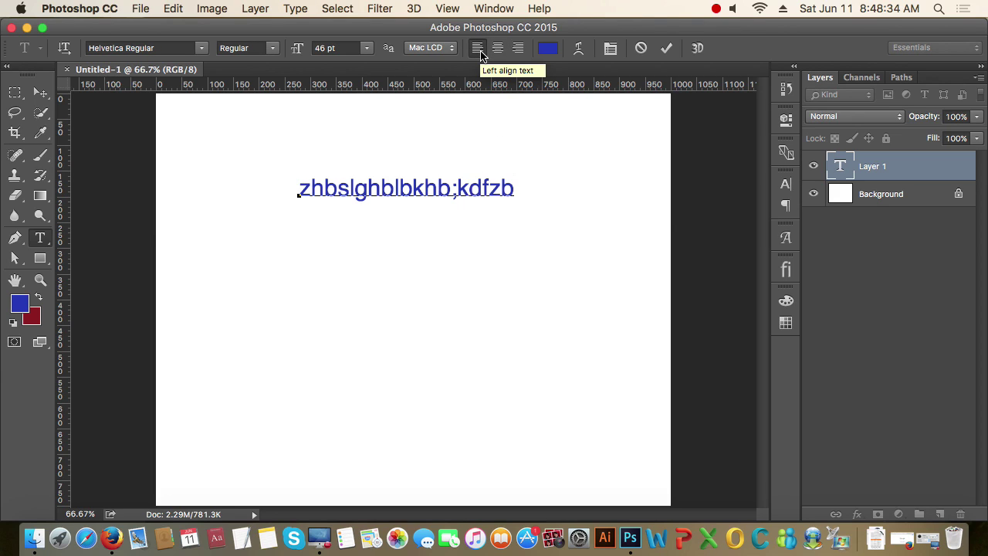
{"action": "key", "text": "Return"}
{"action": "type", "text": "db .xkjbhjkh"}
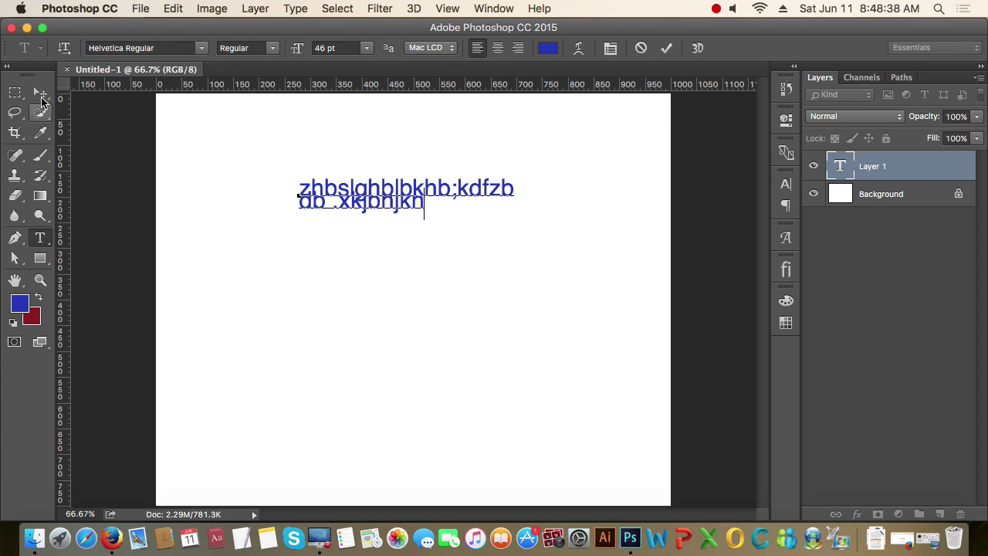
{"action": "left_click", "coordinate": [42, 94]}
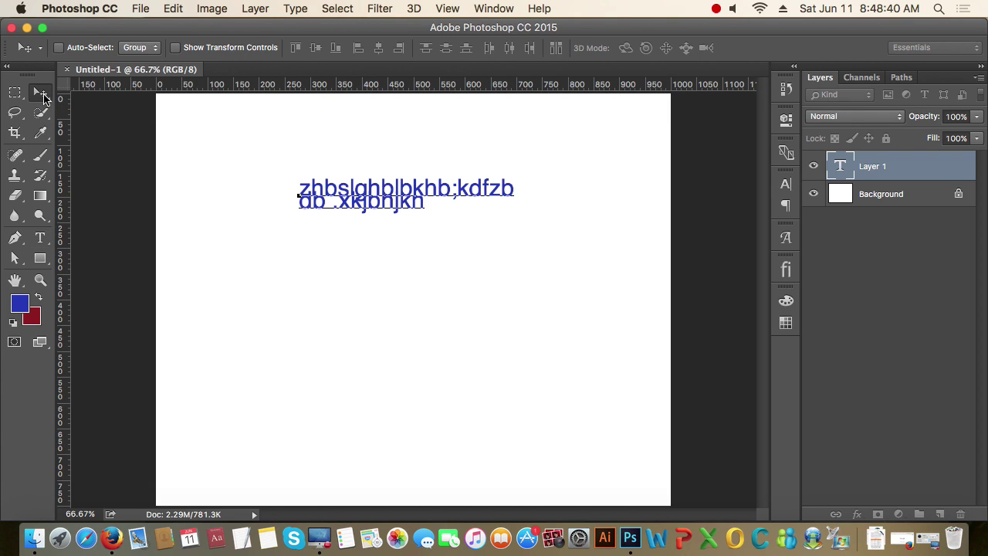
{"action": "left_click_drag", "start_coordinate": [363, 205], "coordinate": [465, 142]}
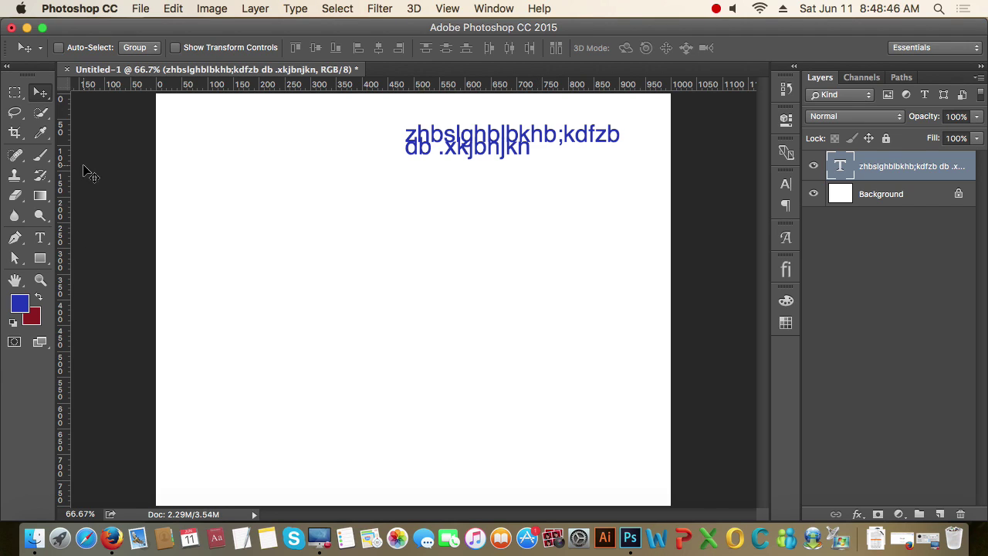
Step: Draw a paragraph text box across the canvas middle filled with Lorem Ipsum placeholder text, and enlarge it downward and to the right
{"action": "left_click", "coordinate": [40, 238]}
{"action": "left_click_drag", "start_coordinate": [255, 207], "coordinate": [568, 368]}
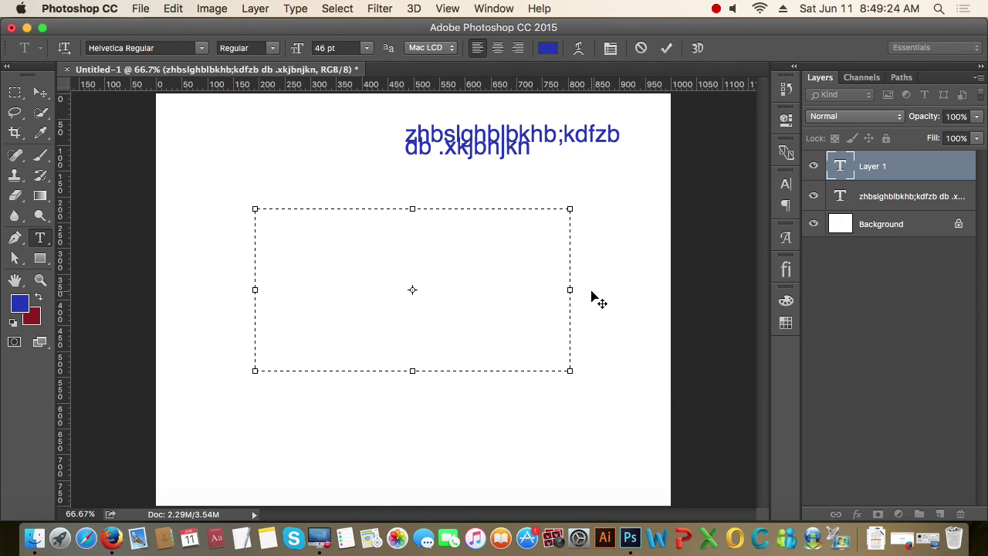
{"action": "left_click", "coordinate": [294, 9]}
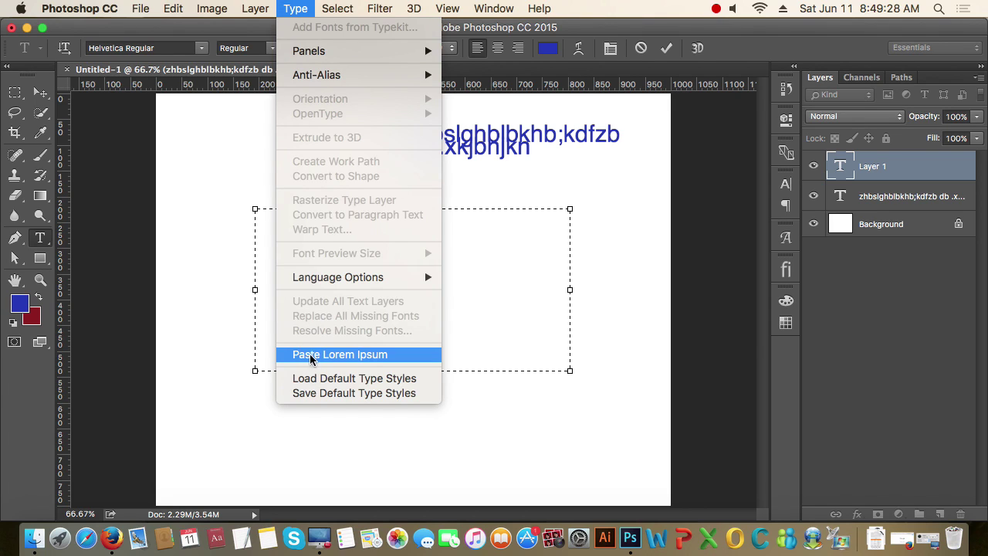
{"action": "left_click", "coordinate": [369, 357]}
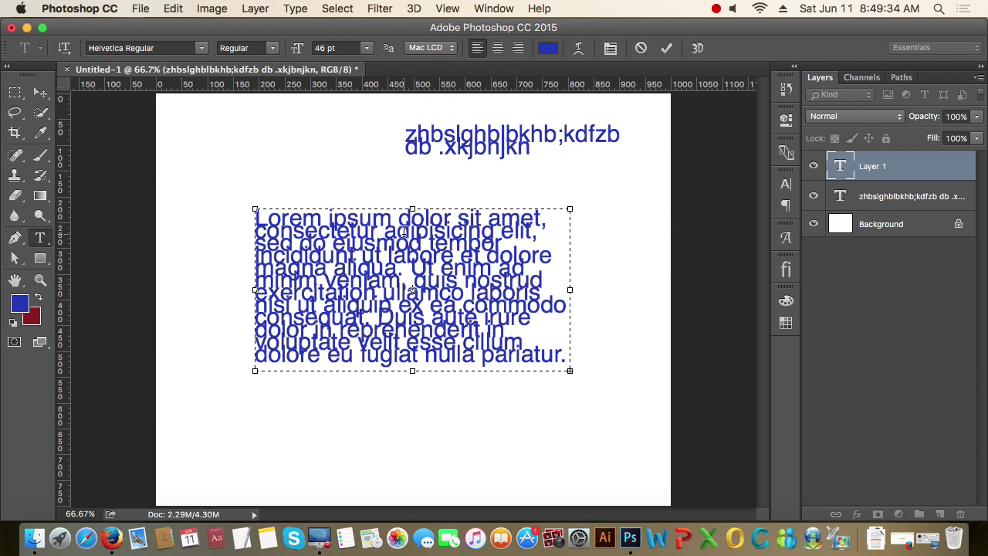
{"action": "left_click_drag", "start_coordinate": [411, 372], "coordinate": [412, 433]}
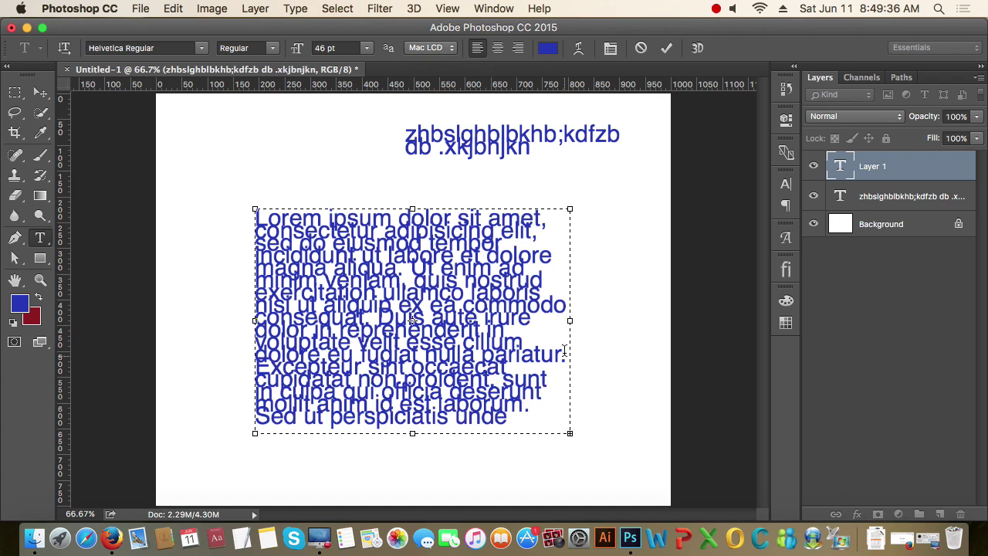
{"action": "left_click_drag", "start_coordinate": [572, 329], "coordinate": [643, 320]}
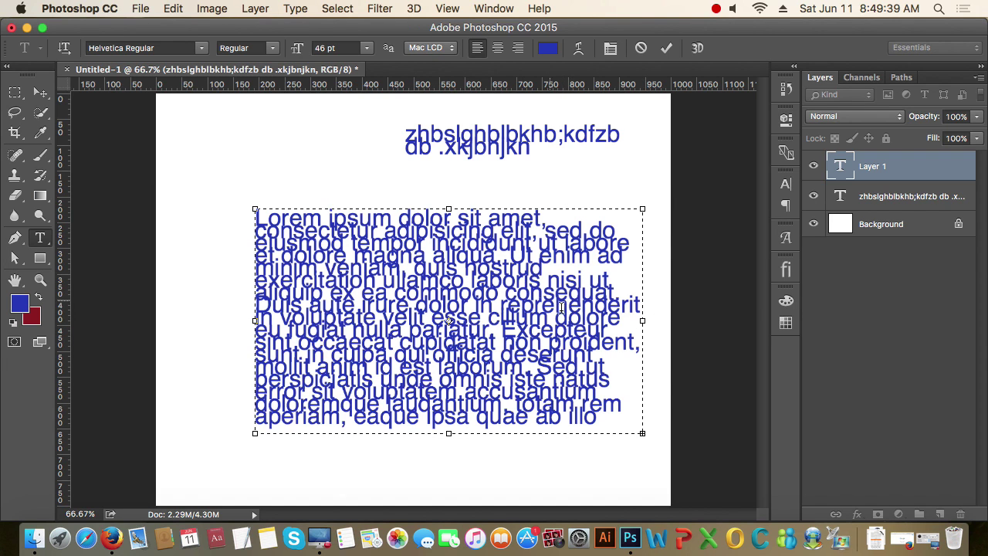
Step: Move the Lorem Ipsum paragraph around the canvas, leaving it below the short two-line text
{"action": "left_click", "coordinate": [41, 92]}
{"action": "left_click_drag", "start_coordinate": [321, 248], "coordinate": [278, 224]}
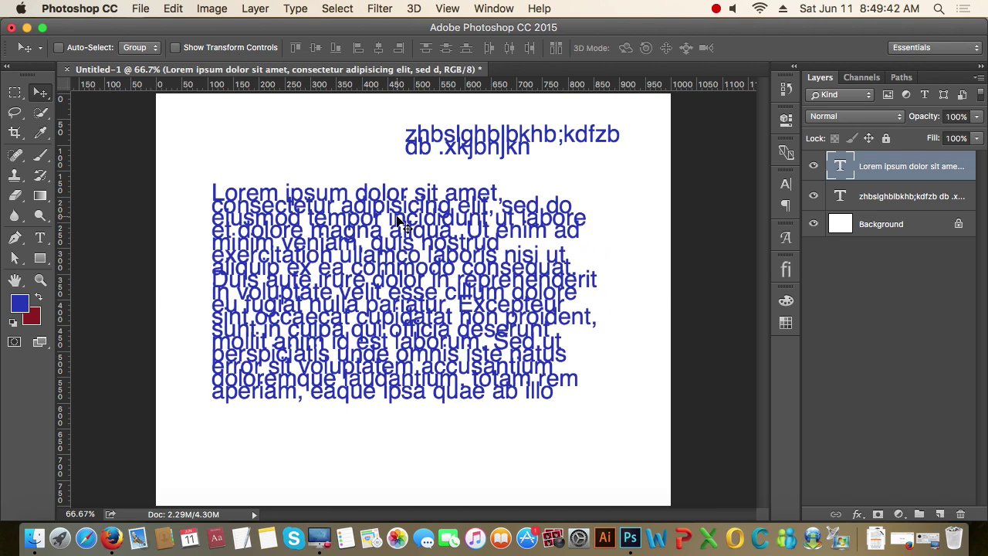
{"action": "mouse_move", "coordinate": [400, 222]}
{"action": "left_mouse_down"}
{"action": "mouse_move", "coordinate": [432, 202]}
{"action": "mouse_move", "coordinate": [416, 229]}
{"action": "left_mouse_up"}
{"action": "left_click_drag", "start_coordinate": [478, 162], "coordinate": [454, 139]}
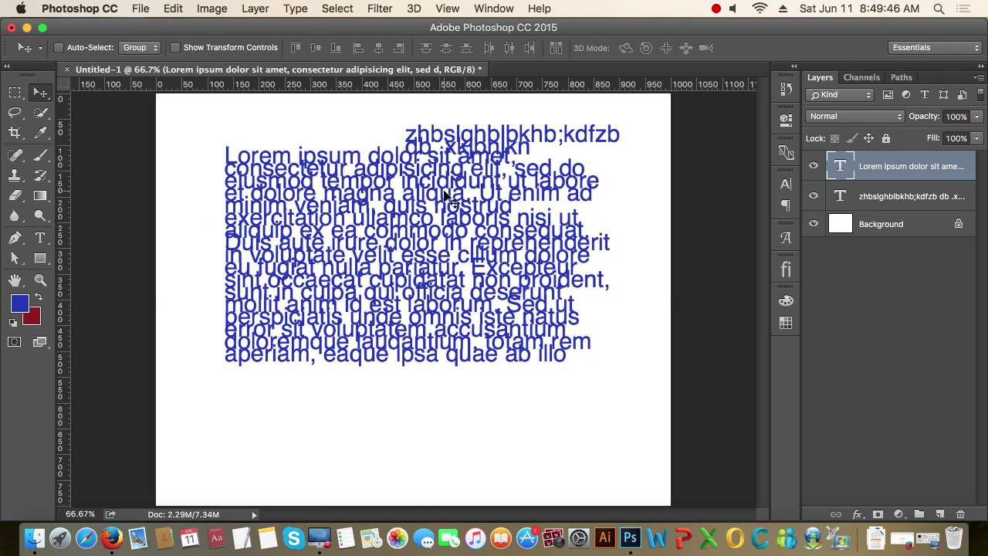
{"action": "left_click_drag", "start_coordinate": [448, 193], "coordinate": [443, 230]}
{"action": "left_click_drag", "start_coordinate": [472, 148], "coordinate": [423, 136]}
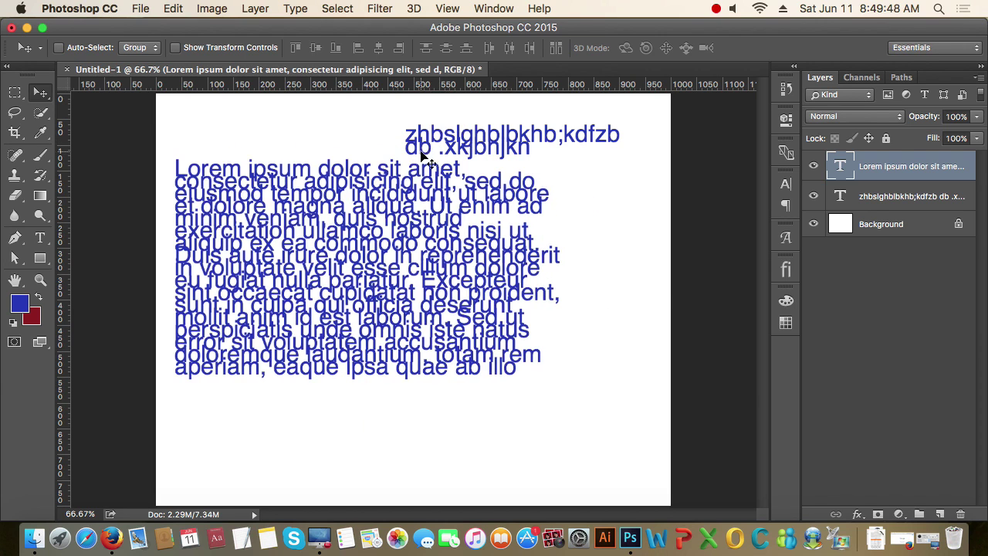
{"action": "left_click_drag", "start_coordinate": [347, 215], "coordinate": [396, 237]}
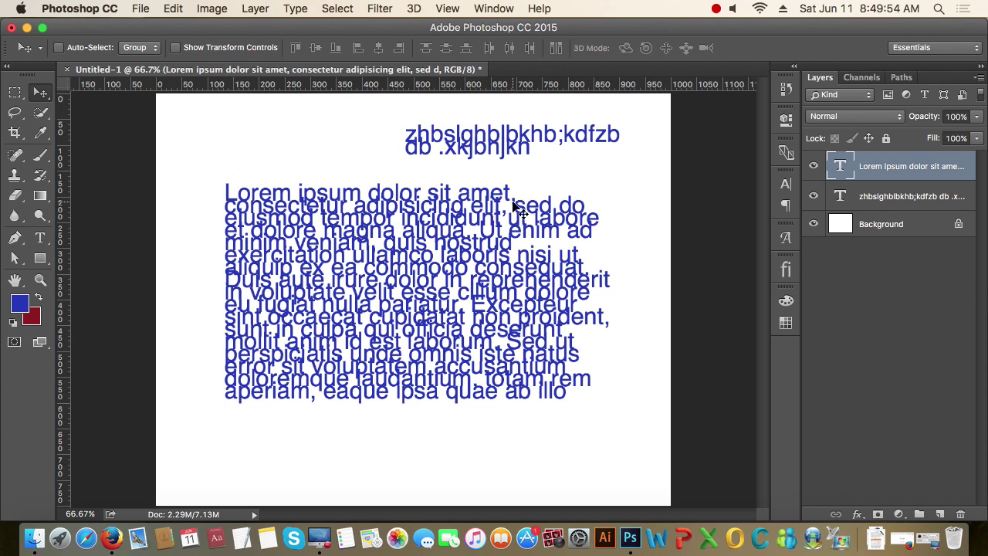
Step: Hide and show again the short text layer and the Lorem Ipsum layer in turn
{"action": "left_click", "coordinate": [900, 203]}
{"action": "left_click", "coordinate": [906, 173]}
{"action": "left_click", "coordinate": [890, 199]}
{"action": "left_click", "coordinate": [813, 196]}
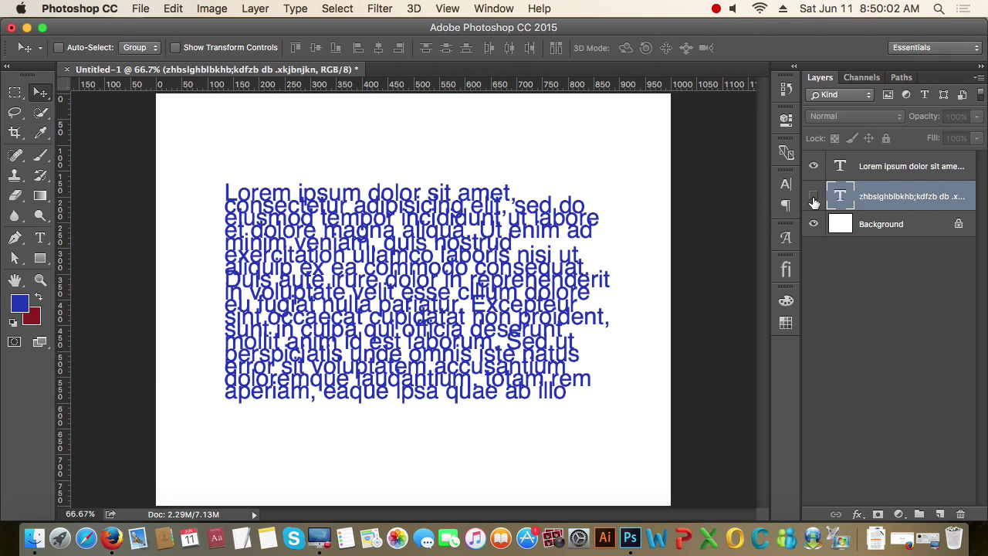
{"action": "left_click", "coordinate": [813, 196]}
{"action": "left_click", "coordinate": [813, 166]}
{"action": "left_click", "coordinate": [814, 166]}
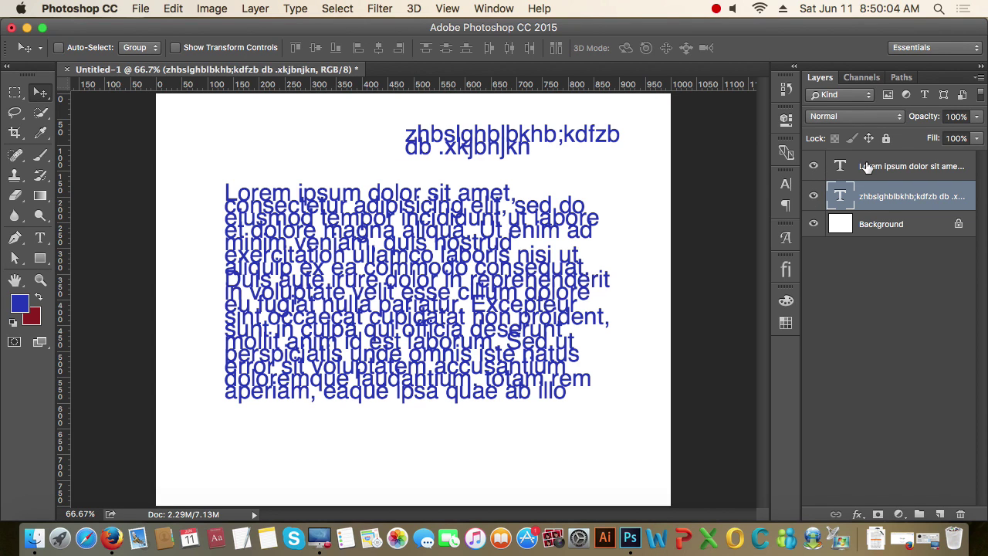
Step: Alternate the selection between the two text layers, ending on Lorem Ipsum, and move its paragraph slightly down and to the right
{"action": "left_click", "coordinate": [866, 167]}
{"action": "left_click", "coordinate": [870, 197]}
{"action": "left_click", "coordinate": [878, 168]}
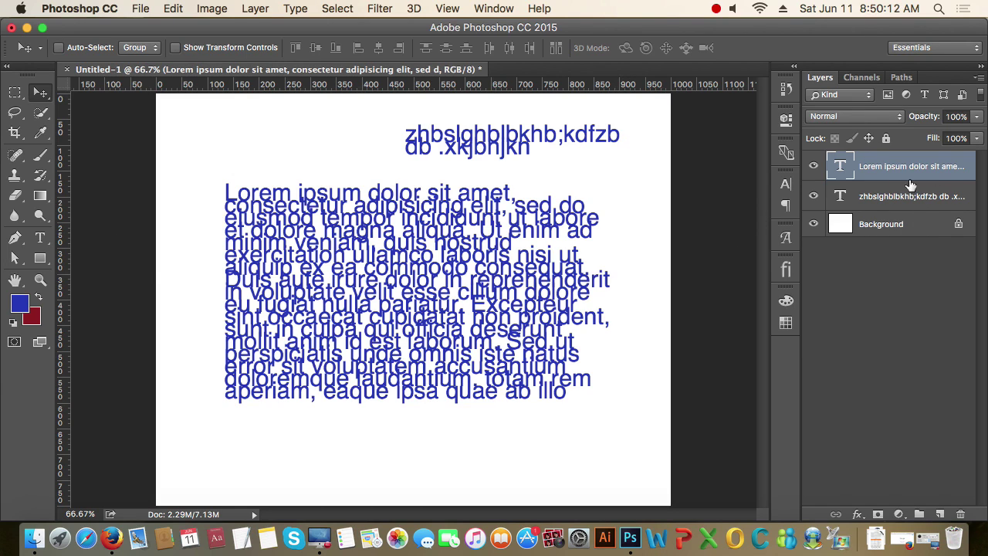
{"action": "left_click", "coordinate": [912, 200]}
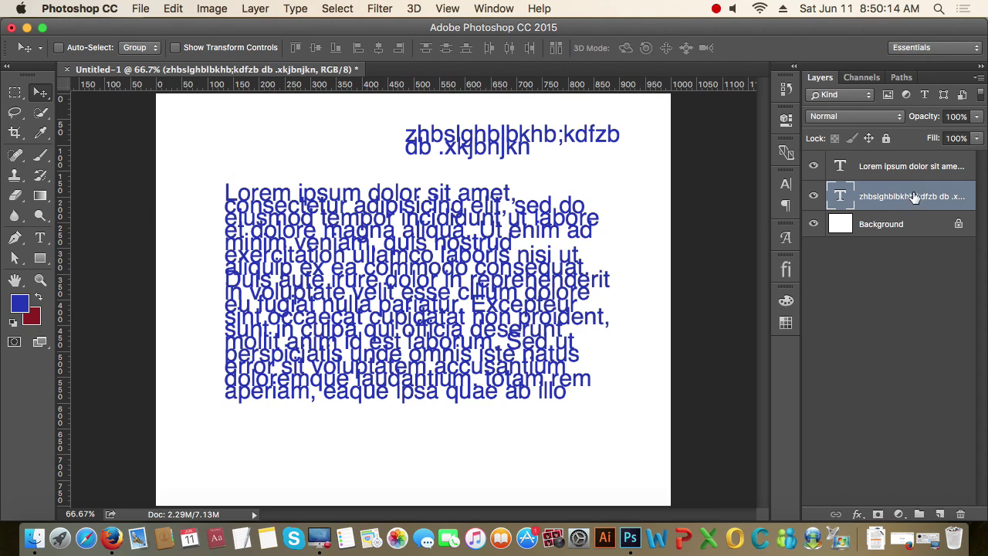
{"action": "left_click", "coordinate": [913, 178]}
{"action": "left_click", "coordinate": [911, 199]}
{"action": "left_click", "coordinate": [917, 177]}
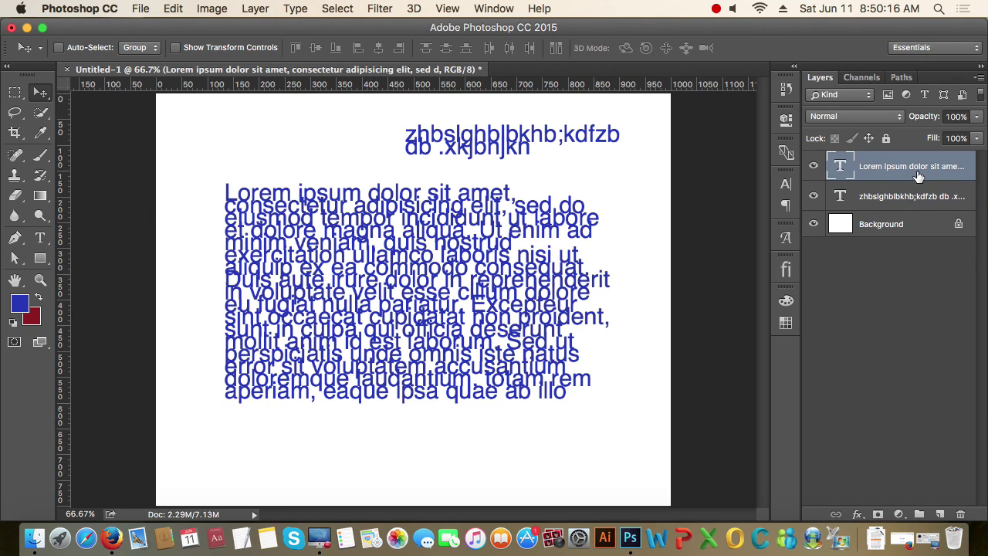
{"action": "left_click", "coordinate": [915, 197]}
{"action": "left_click", "coordinate": [918, 177]}
{"action": "left_click_drag", "start_coordinate": [525, 147], "coordinate": [546, 154]}
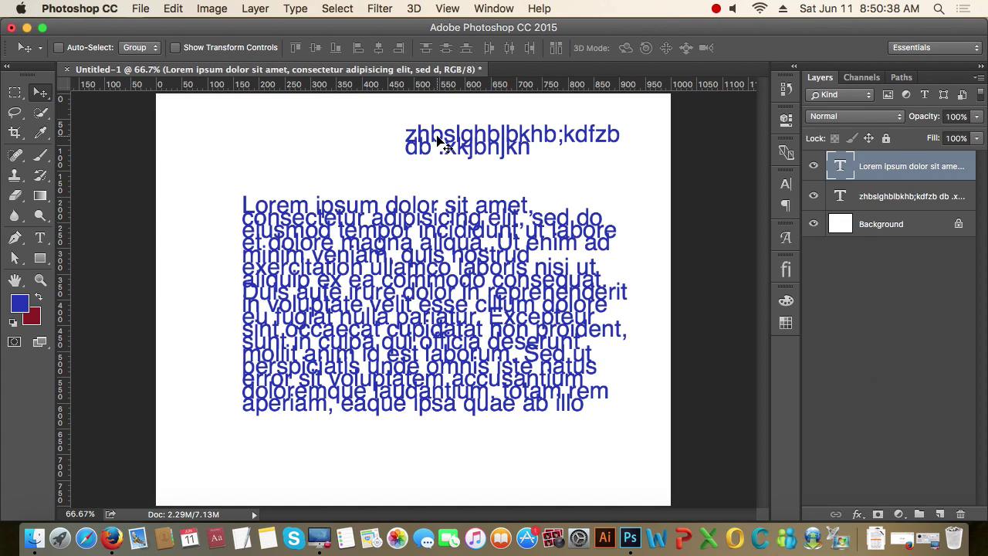
Step: Turn the Lorem Ipsum layer's visibility off and back on
{"action": "left_click", "coordinate": [814, 167]}
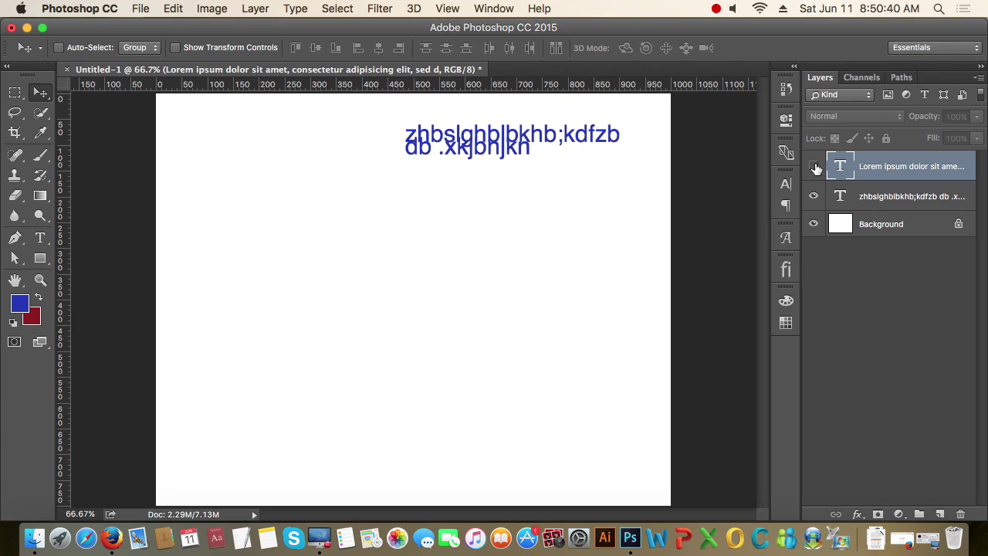
{"action": "left_click", "coordinate": [815, 168]}
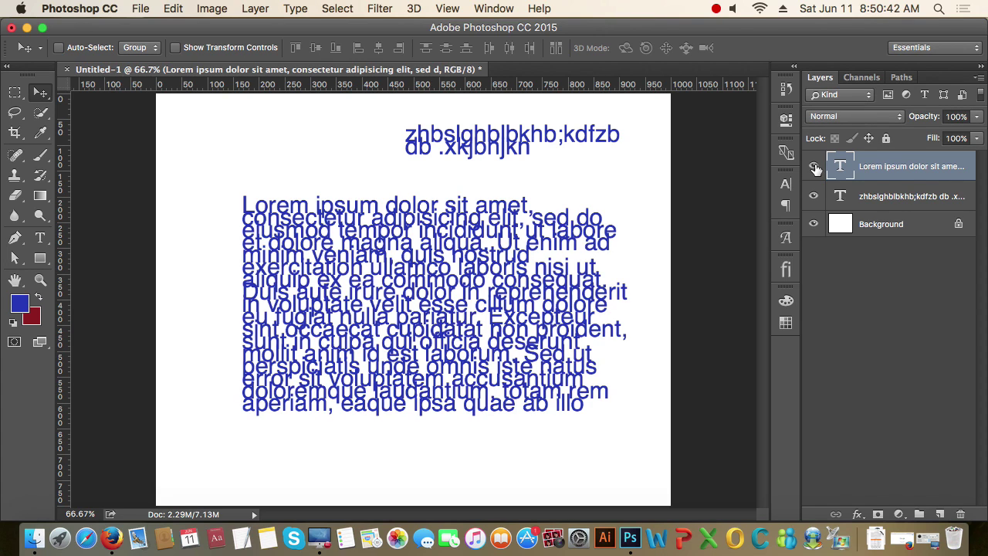
{"action": "left_click", "coordinate": [716, 9]}
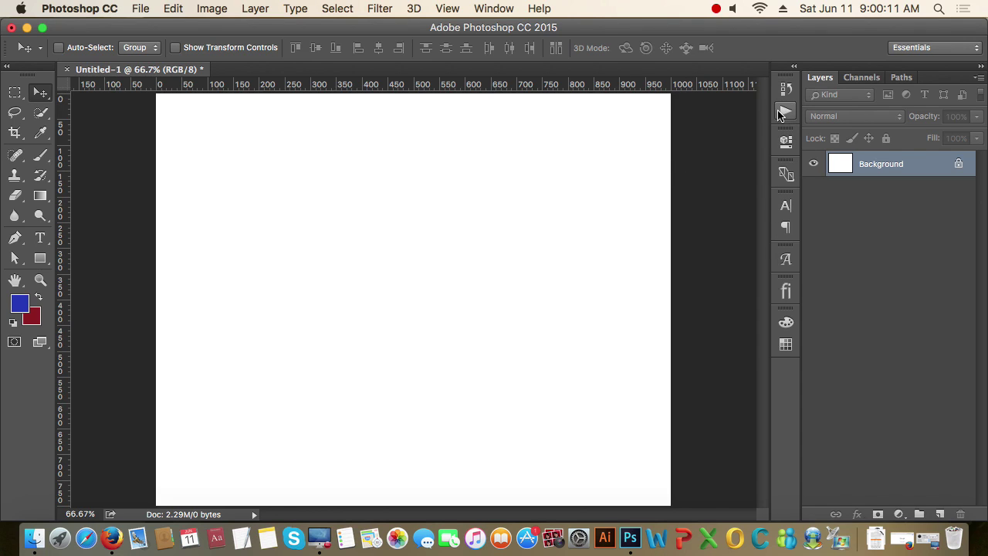
Step: Open and lengthen the Actions panel, and collapse and re-expand the Default Actions set
{"action": "left_click", "coordinate": [482, 8]}
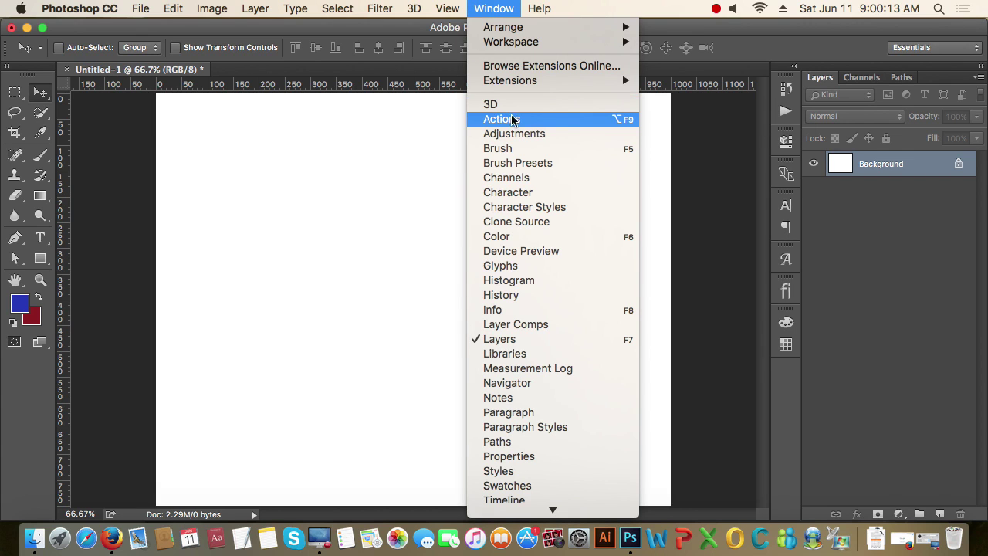
{"action": "left_click", "coordinate": [548, 121]}
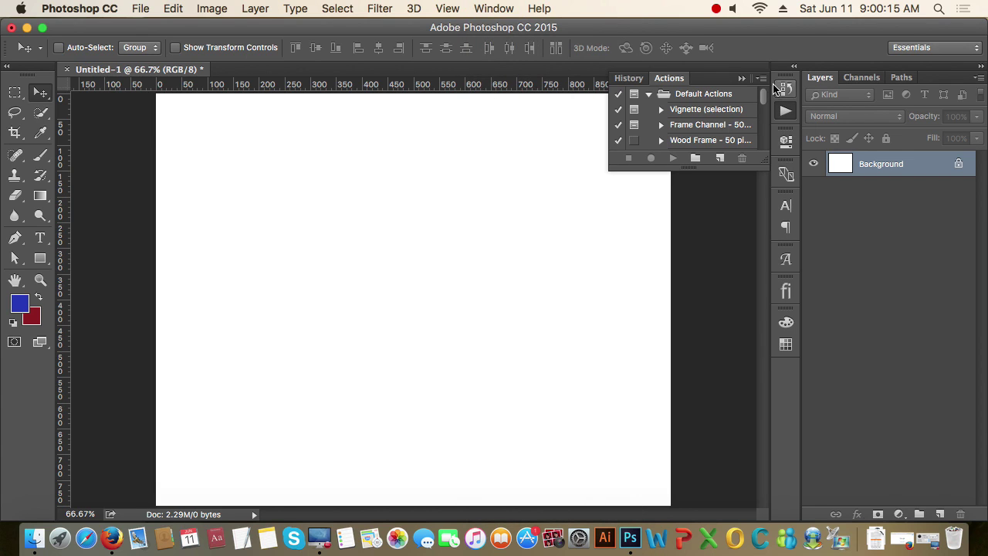
{"action": "left_click_drag", "start_coordinate": [696, 165], "coordinate": [721, 360]}
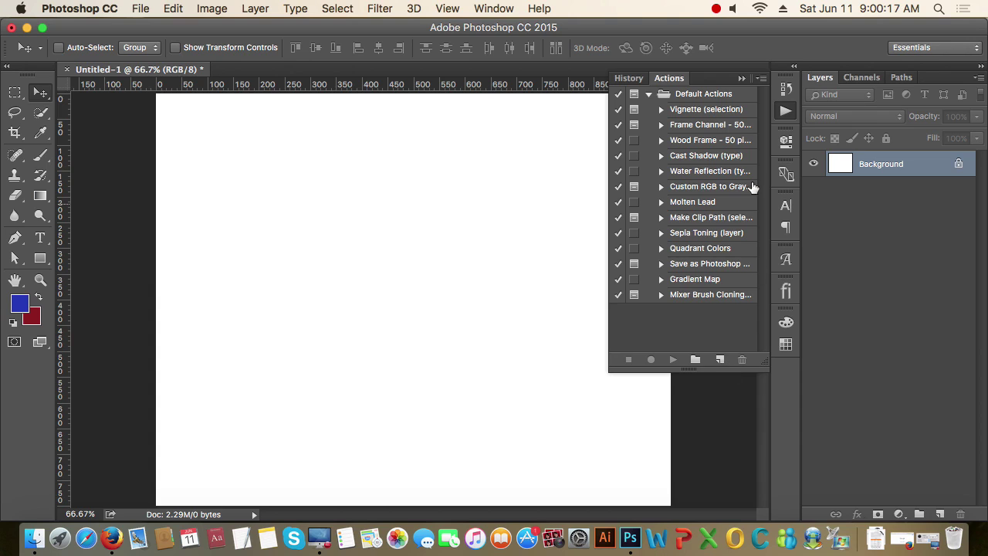
{"action": "left_click", "coordinate": [648, 94]}
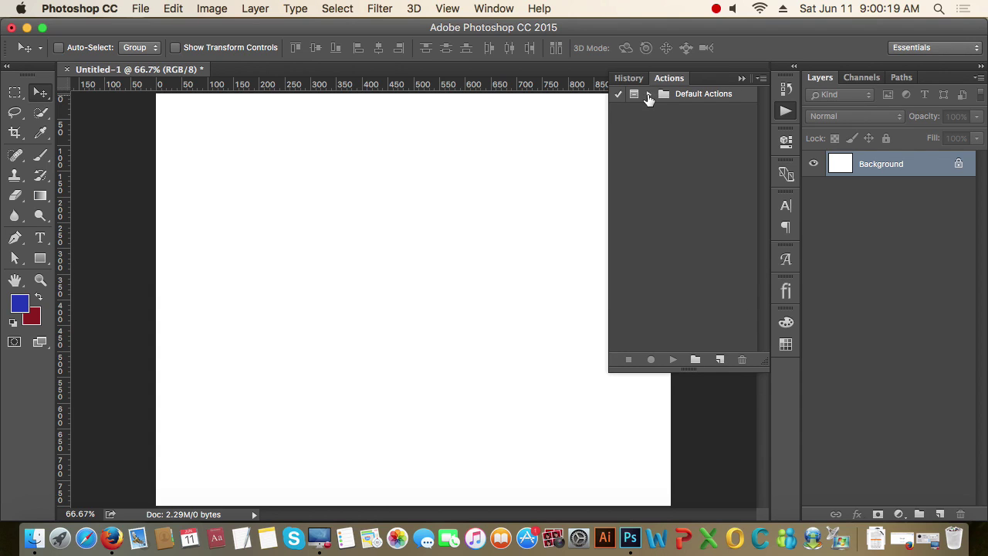
{"action": "left_click", "coordinate": [648, 94]}
Step: Look through the default actions from Vignette to Quadrant Colors, and collapse and reopen the Actions panel
{"action": "left_click", "coordinate": [697, 110]}
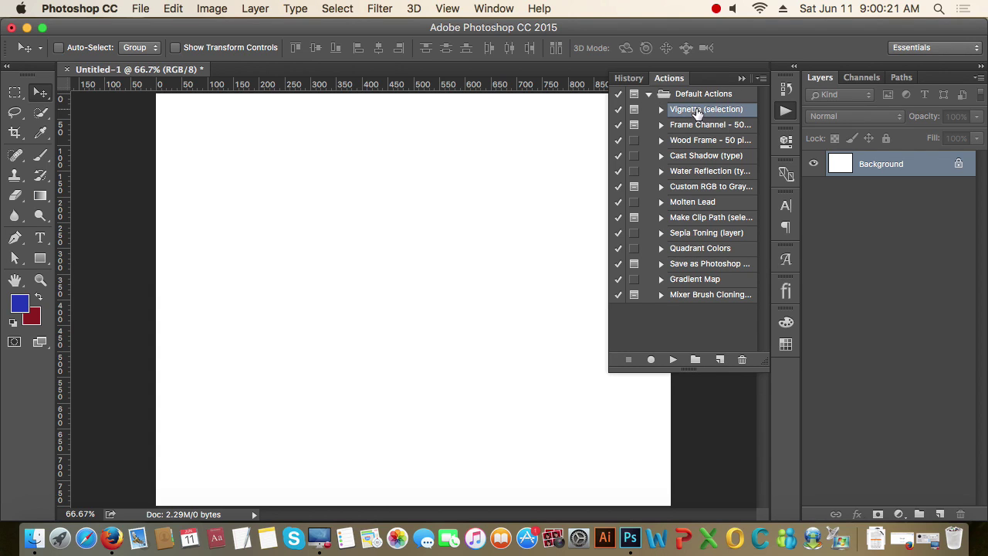
{"action": "left_click", "coordinate": [698, 126]}
{"action": "left_click", "coordinate": [699, 141]}
{"action": "left_click", "coordinate": [699, 156]}
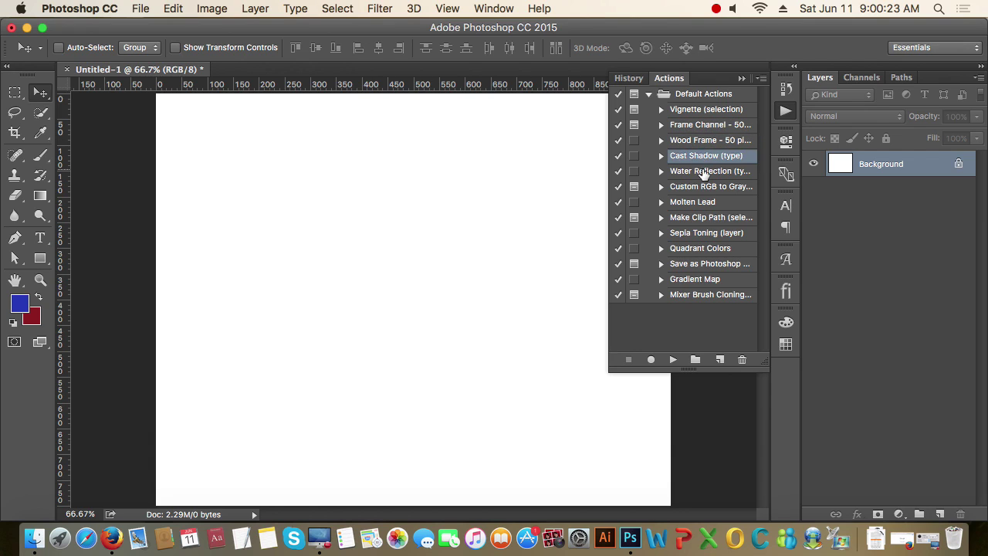
{"action": "left_click", "coordinate": [703, 172]}
{"action": "left_click", "coordinate": [705, 188]}
{"action": "left_click", "coordinate": [706, 202]}
{"action": "left_click", "coordinate": [710, 219]}
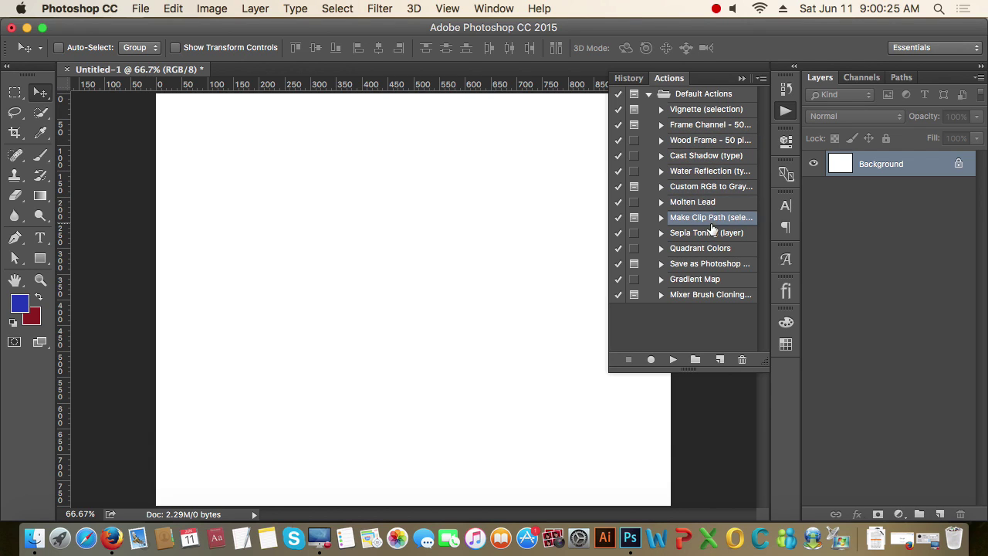
{"action": "left_click", "coordinate": [717, 233]}
{"action": "left_click", "coordinate": [711, 249]}
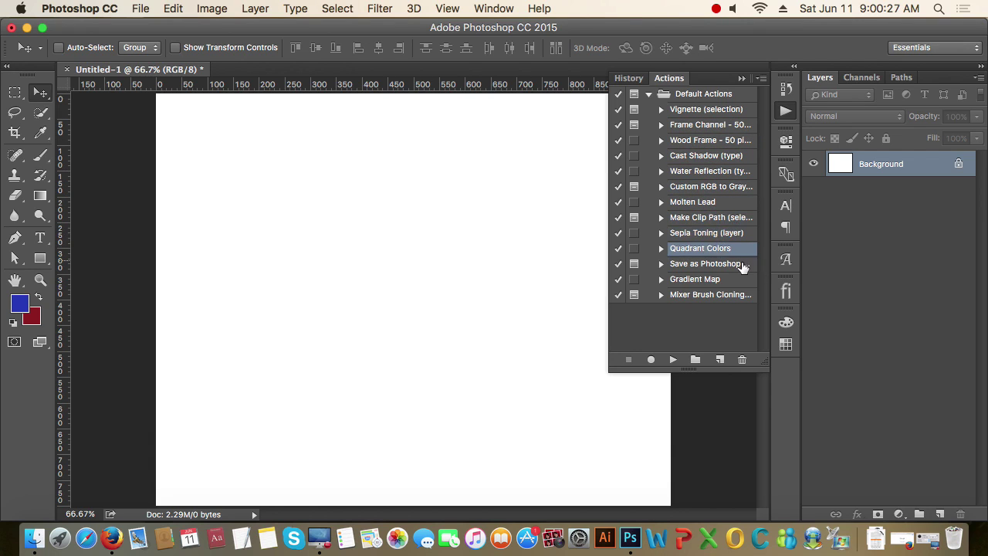
{"action": "left_click", "coordinate": [741, 79]}
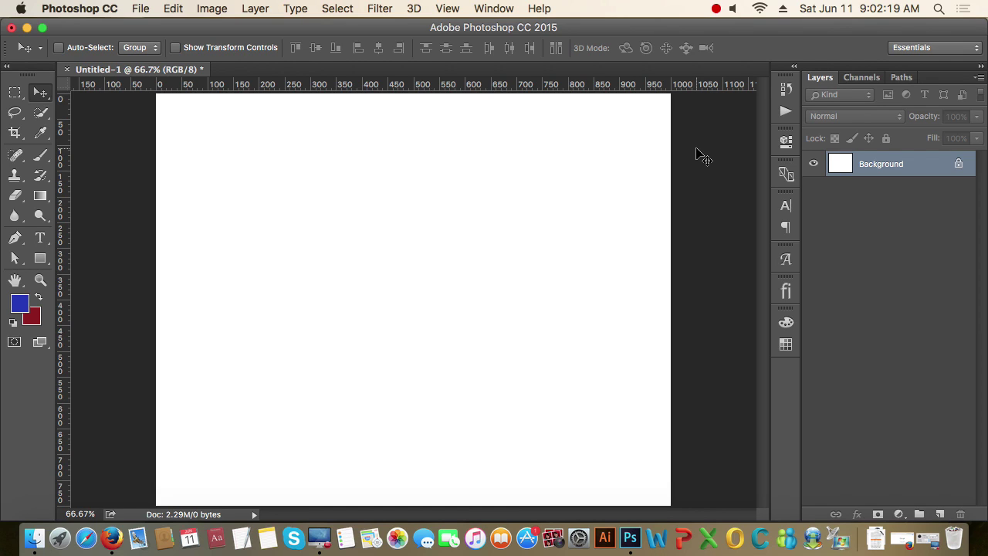
{"action": "left_click", "coordinate": [786, 111]}
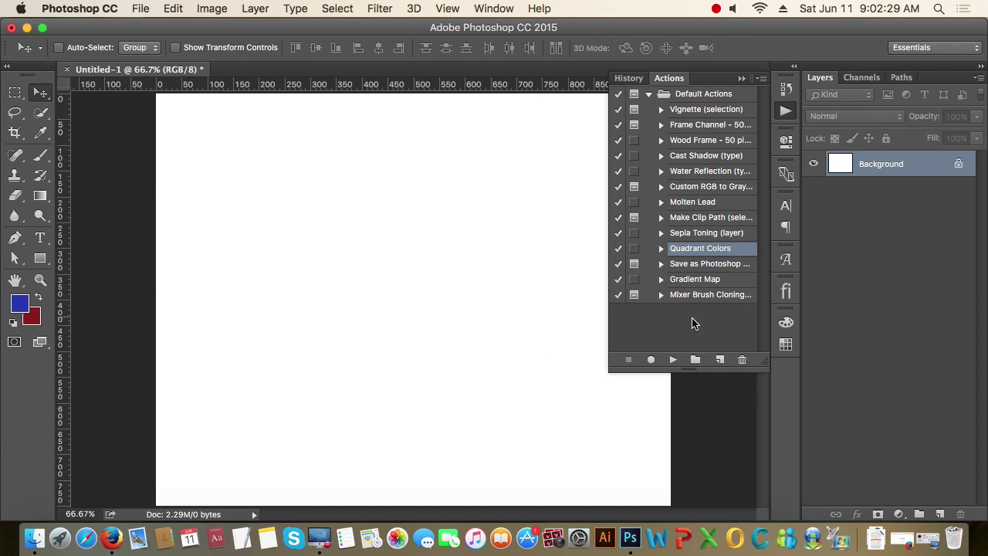
Step: Expand the Save as Photoshop PDF action, examine its Save step's settings, and collapse both again
{"action": "left_click", "coordinate": [699, 280]}
{"action": "left_click", "coordinate": [710, 264]}
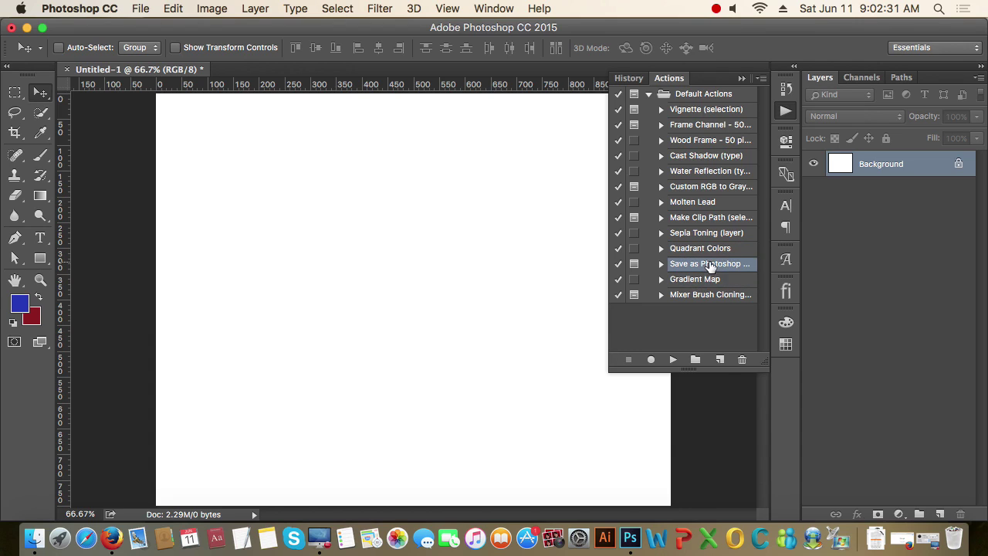
{"action": "left_click", "coordinate": [660, 265]}
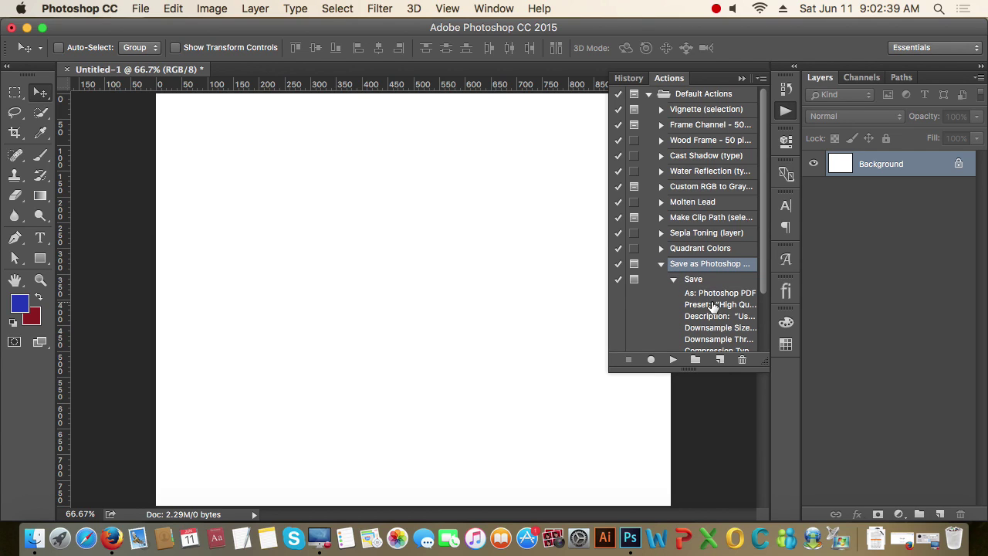
{"action": "scroll", "coordinate": [711, 307], "scroll_direction": "down", "scroll_amount": 4}
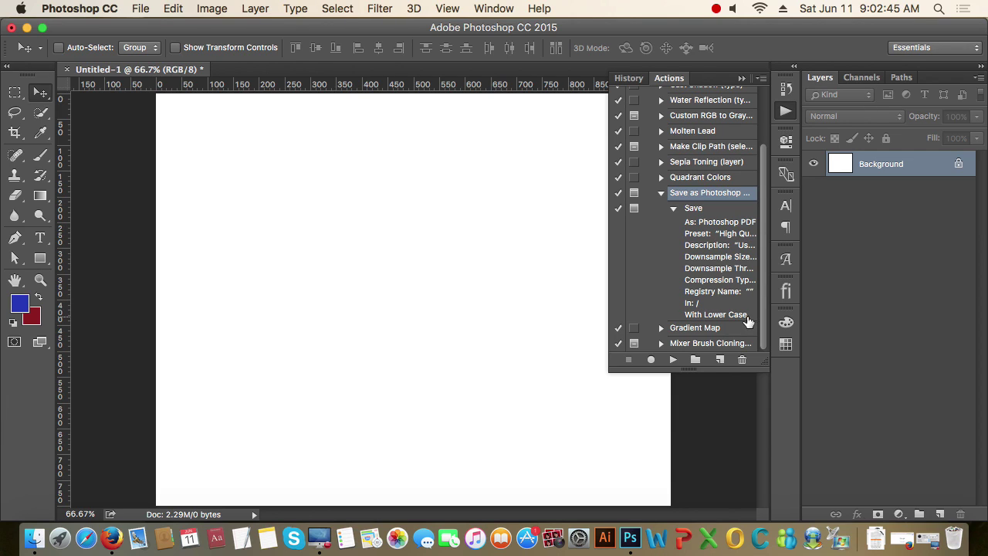
{"action": "left_click", "coordinate": [673, 208]}
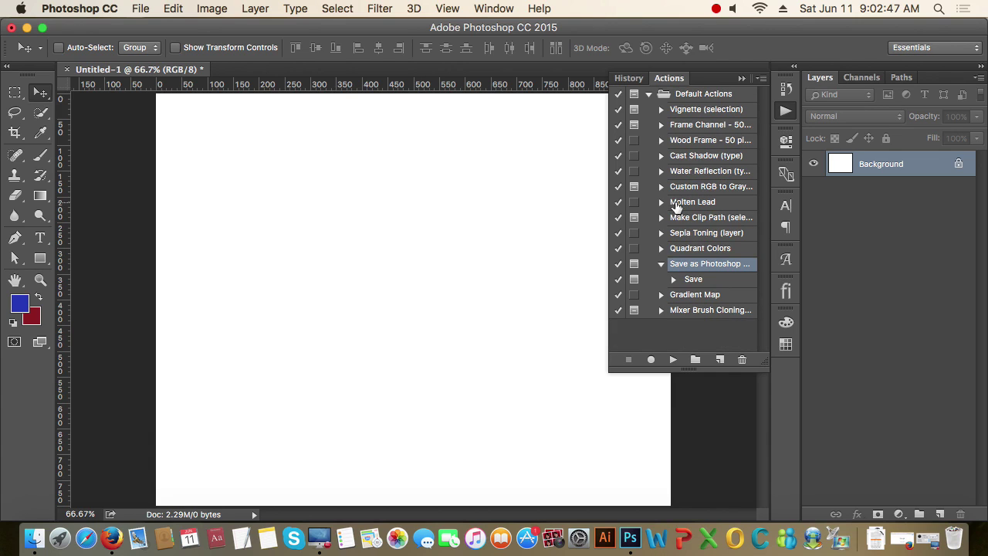
{"action": "left_click", "coordinate": [660, 264]}
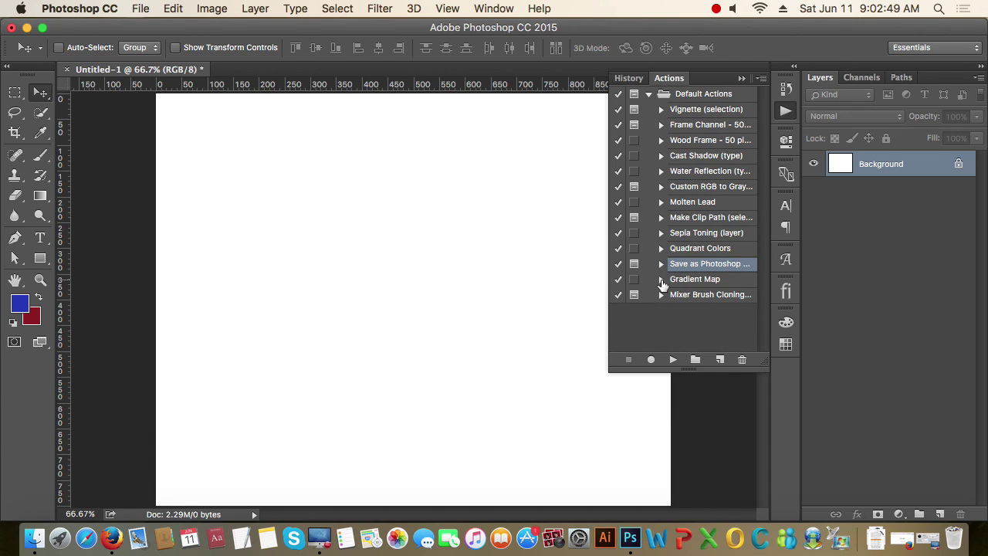
Step: Expand the Gradient Map action, go through its steps from Make snapshot to Set current layer, and collapse it
{"action": "left_click", "coordinate": [661, 279]}
{"action": "left_click", "coordinate": [727, 296]}
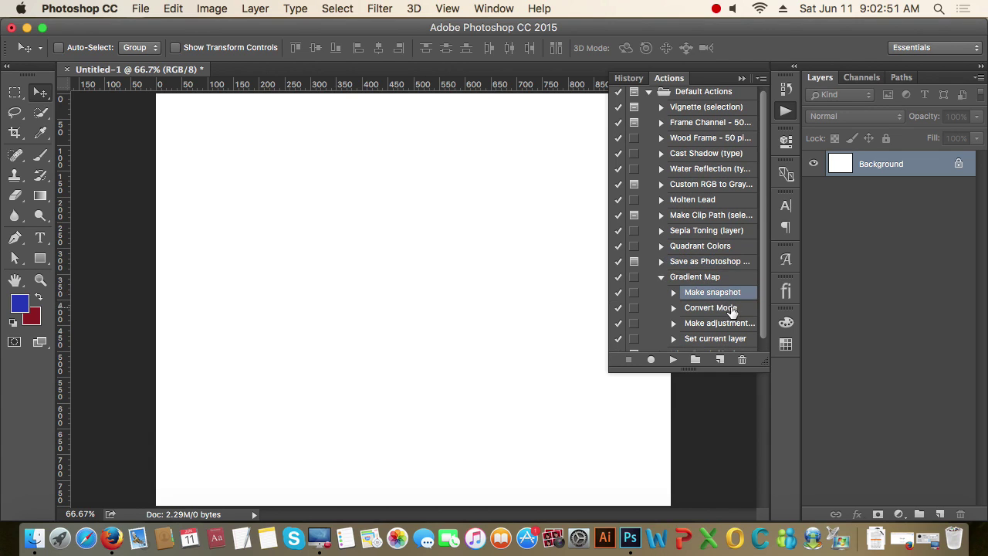
{"action": "left_click", "coordinate": [732, 310]}
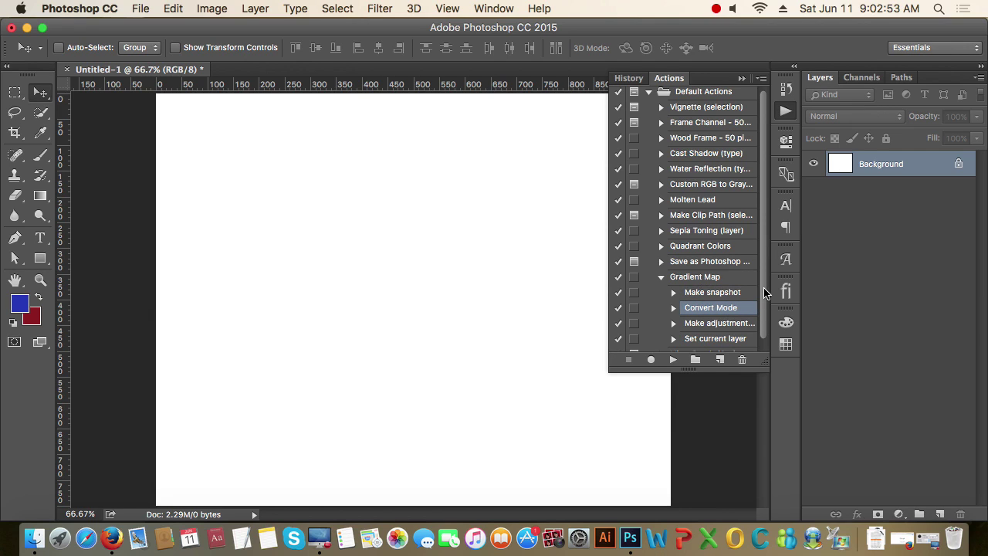
{"action": "scroll", "coordinate": [763, 292], "scroll_direction": "down", "scroll_amount": 1}
{"action": "left_click", "coordinate": [735, 313]}
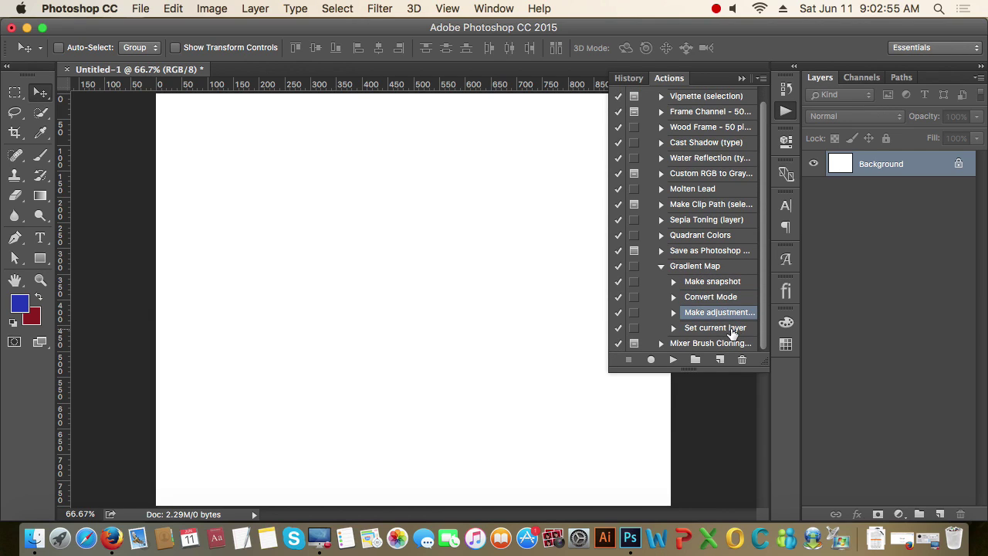
{"action": "left_click", "coordinate": [732, 328]}
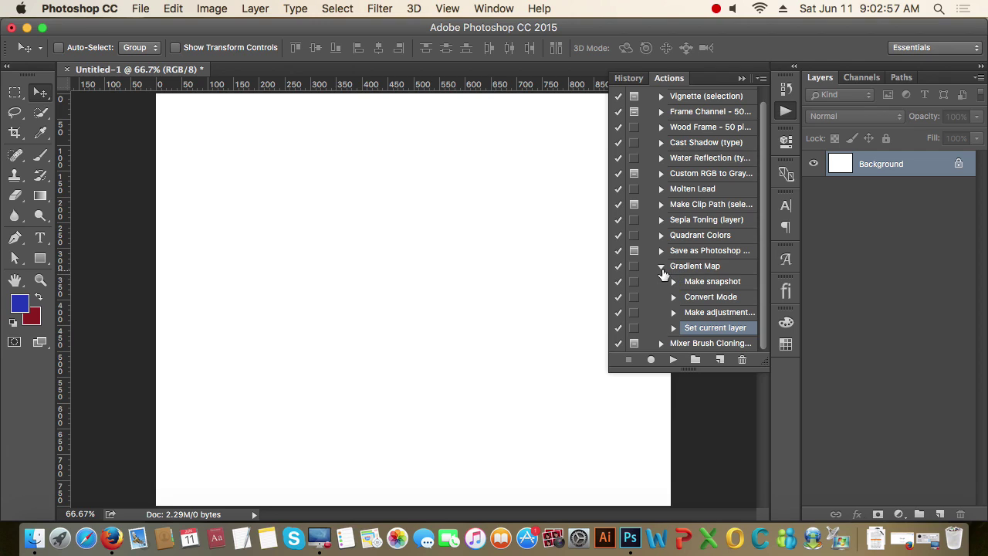
{"action": "left_click", "coordinate": [660, 268]}
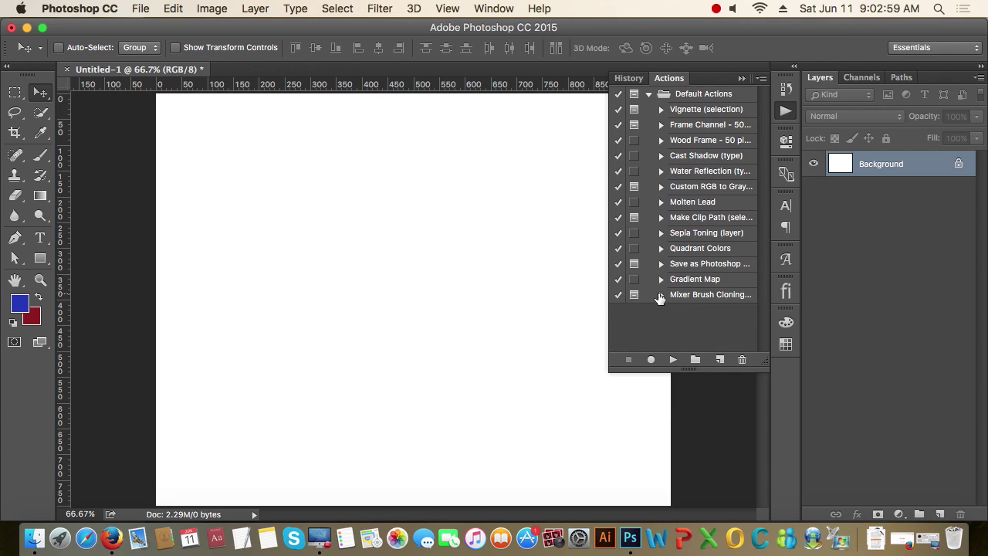
Step: Collapse the Default Actions set and create a new action set named Graphic Design
{"action": "left_click", "coordinate": [649, 93]}
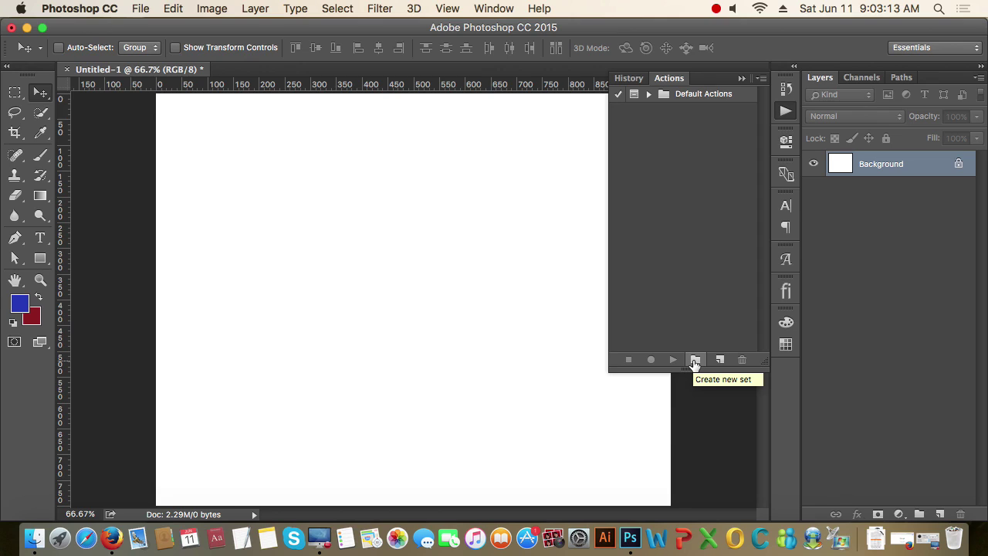
{"action": "left_click", "coordinate": [694, 98]}
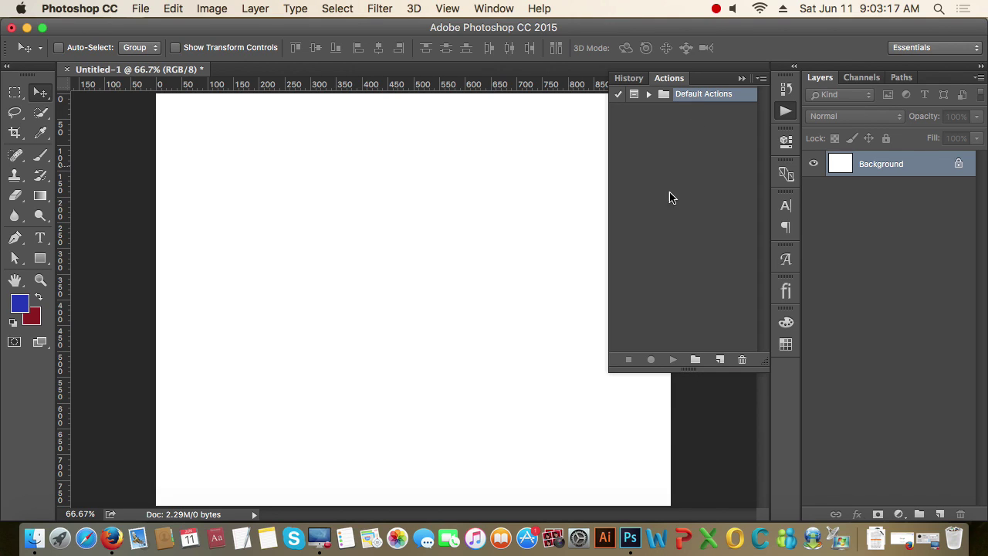
{"action": "left_click", "coordinate": [695, 359]}
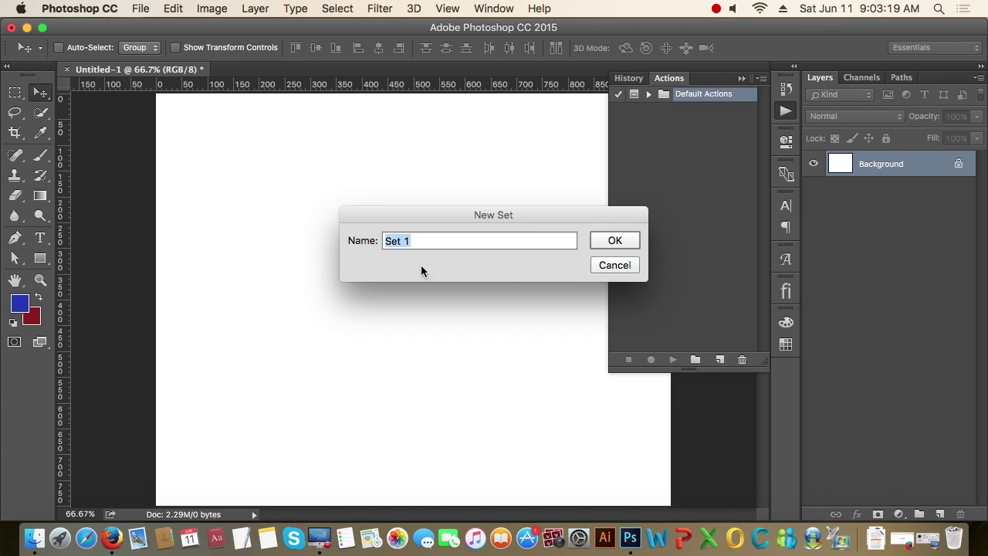
{"action": "left_click_drag", "start_coordinate": [505, 214], "coordinate": [514, 164]}
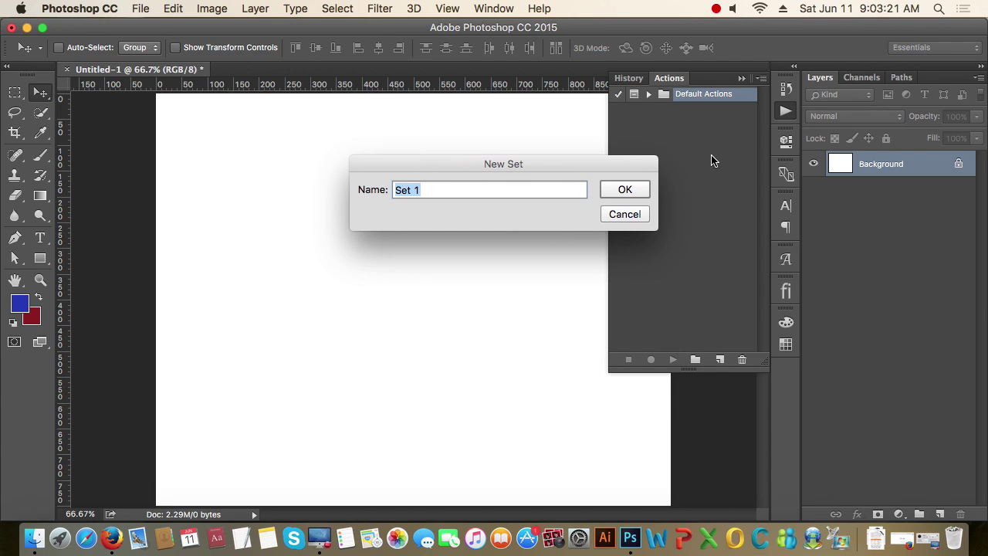
{"action": "type", "text": "Graphic Design"}
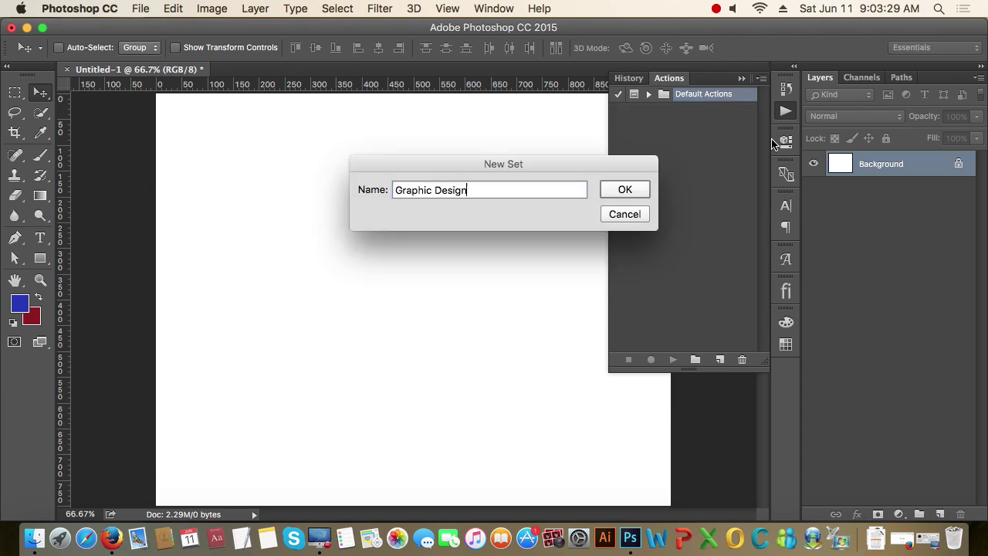
{"action": "key", "text": "Return"}
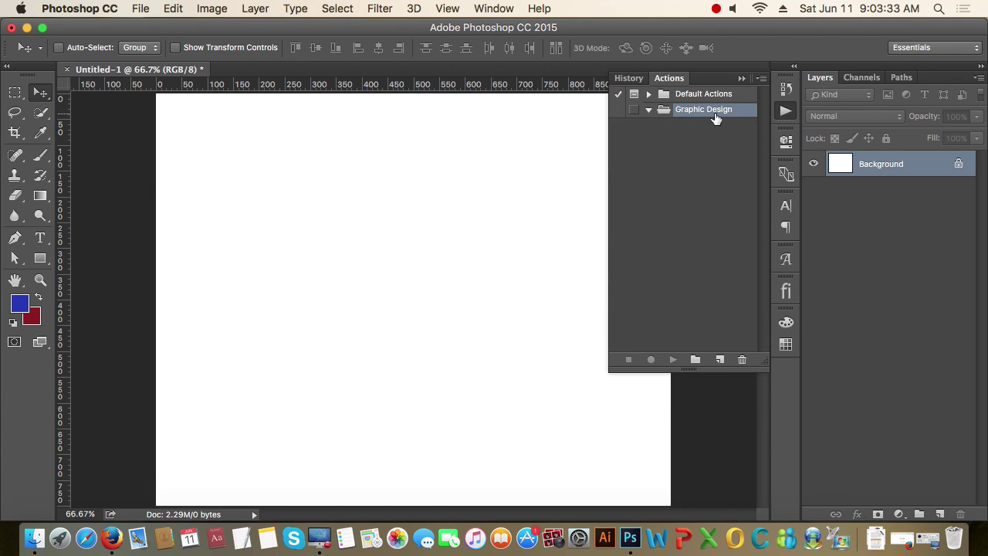
Step: Start a new action named Batch 15 and keep it in the Graphic Design set
{"action": "left_click", "coordinate": [721, 360]}
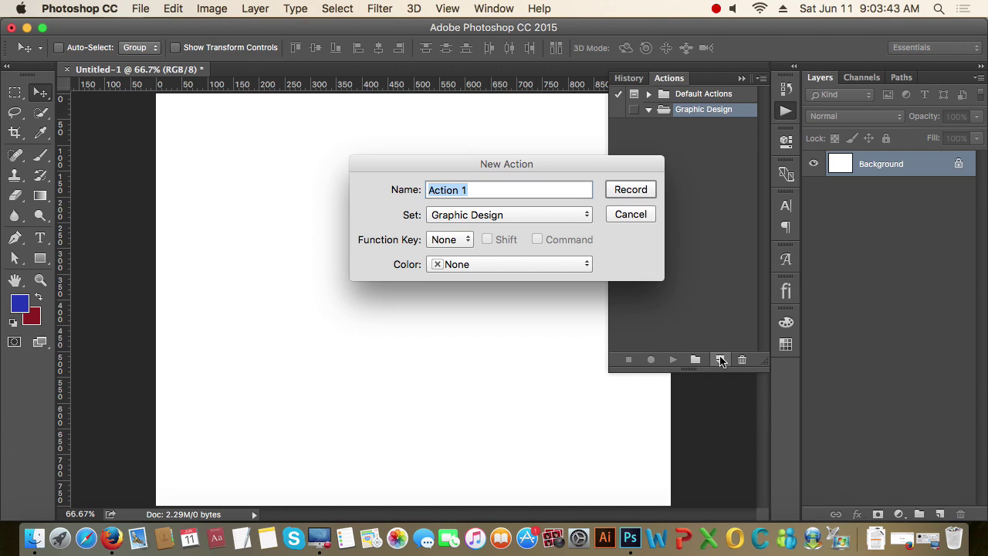
{"action": "left_click_drag", "start_coordinate": [533, 164], "coordinate": [505, 124]}
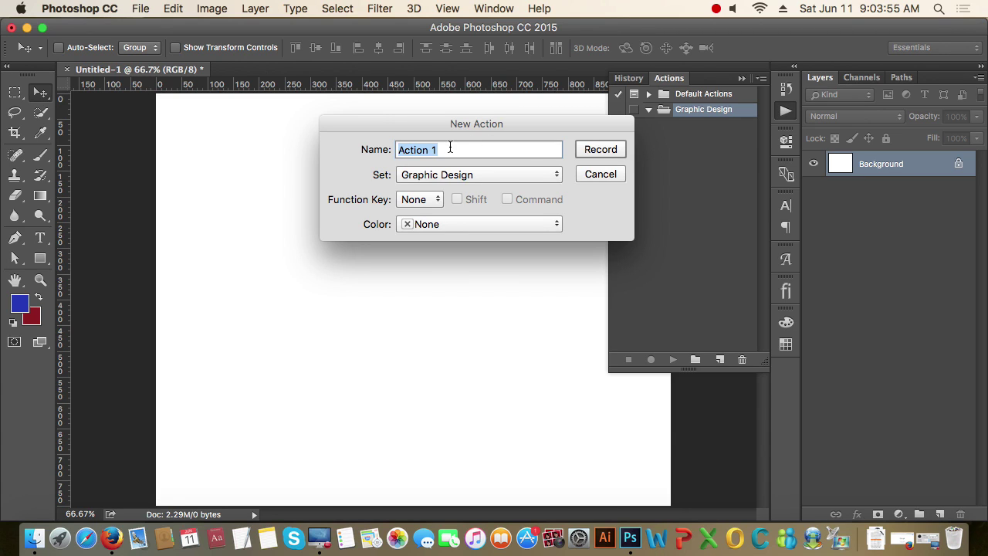
{"action": "type", "text": "Batch"}
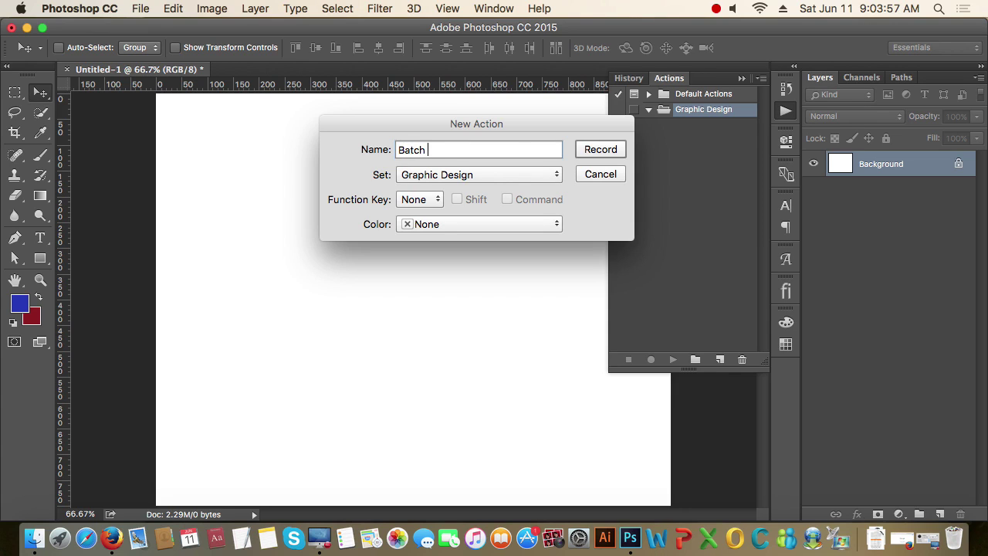
{"action": "type", "text": " 15"}
{"action": "left_click", "coordinate": [496, 176]}
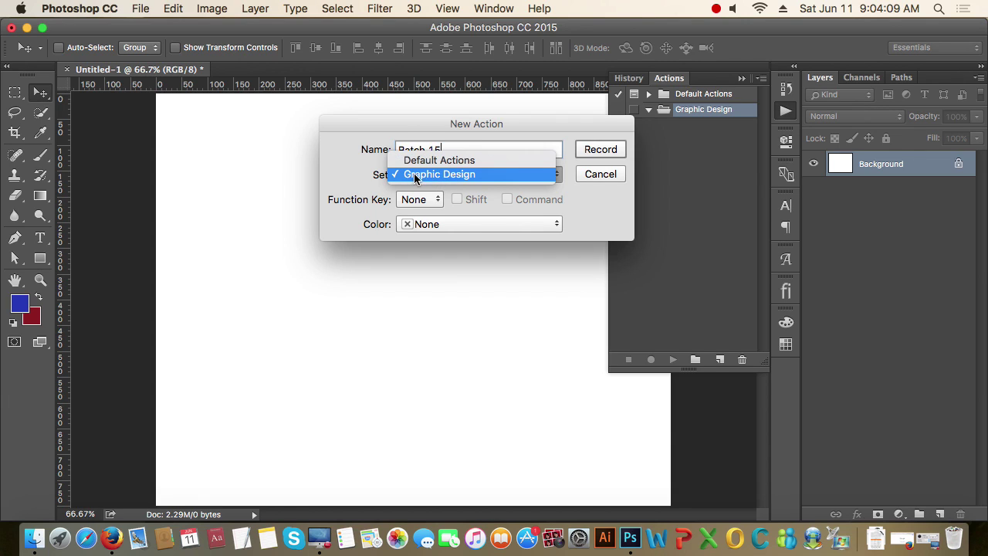
{"action": "left_click", "coordinate": [476, 174]}
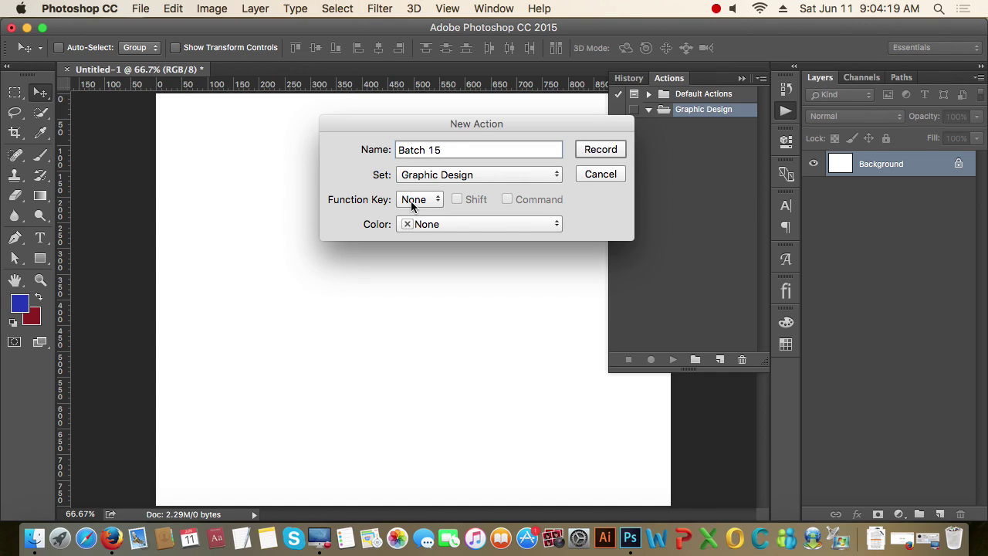
Step: Assign Shift+F2 as the new action's function key, leave its color at None, and begin recording
{"action": "left_click", "coordinate": [437, 202]}
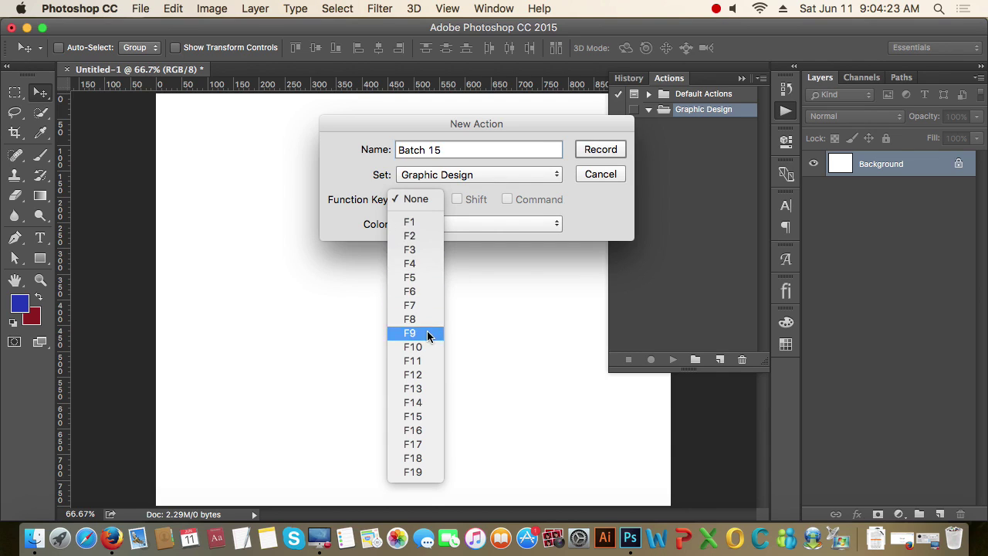
{"action": "left_click", "coordinate": [421, 234]}
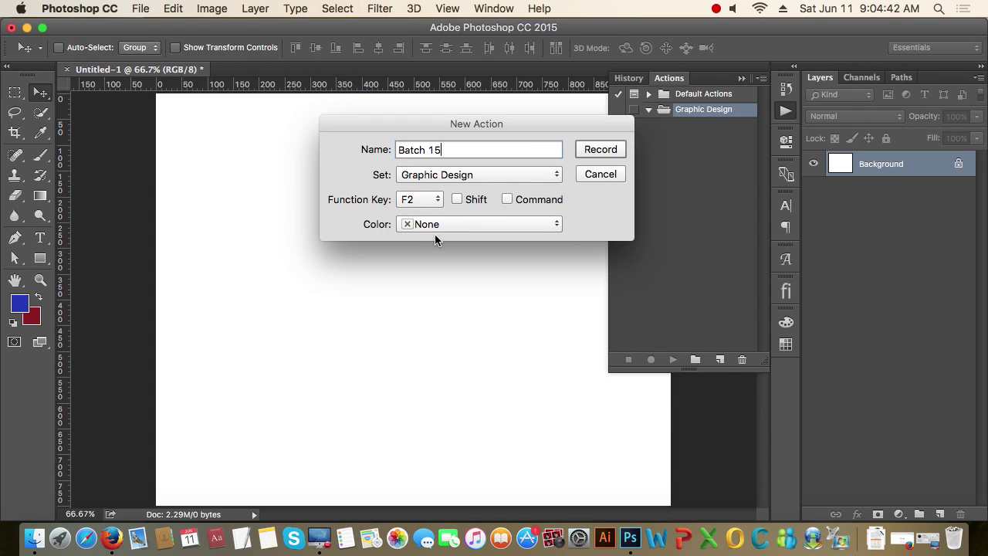
{"action": "left_click", "coordinate": [457, 200]}
{"action": "left_click", "coordinate": [507, 199]}
{"action": "left_click", "coordinate": [517, 202]}
{"action": "left_click", "coordinate": [542, 232]}
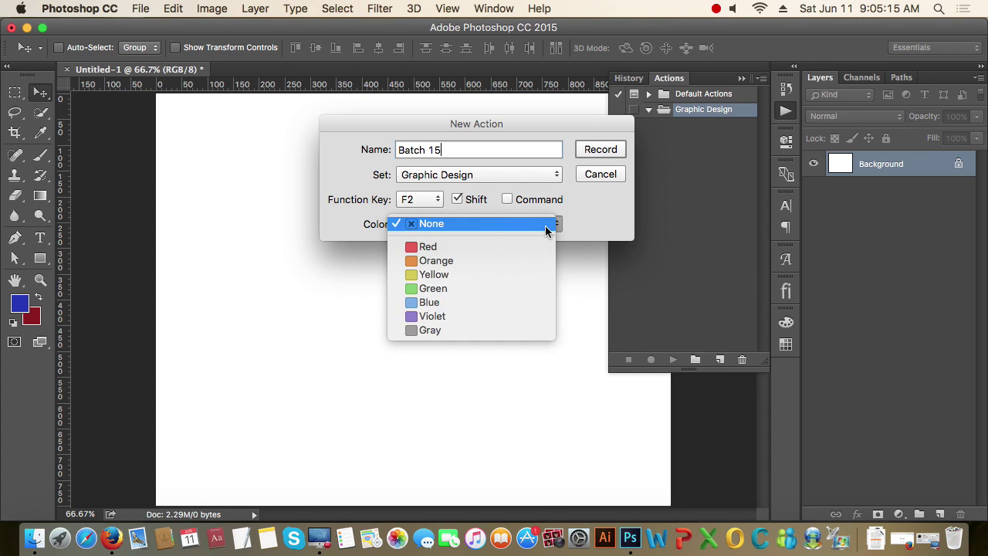
{"action": "left_click", "coordinate": [546, 227]}
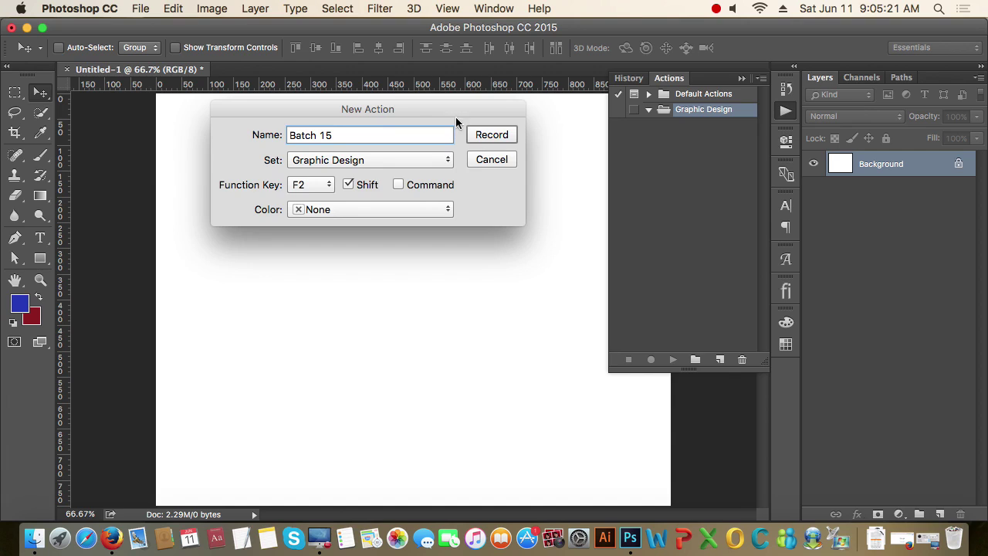
{"action": "left_click", "coordinate": [510, 135]}
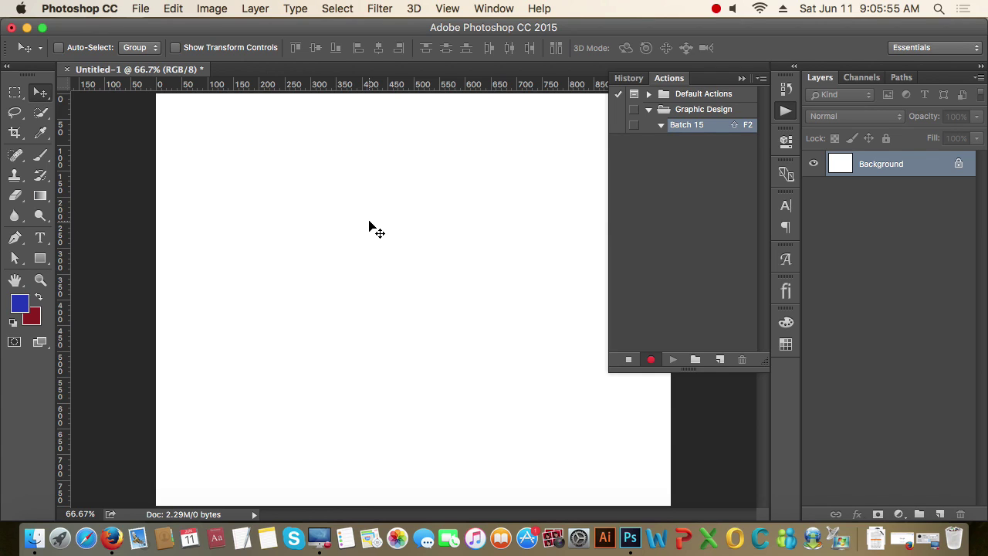
Step: Record the creation of a new 1000 by 900 pixel document and examine the settings of the recorded Make step
{"action": "key", "text": "super+n"}
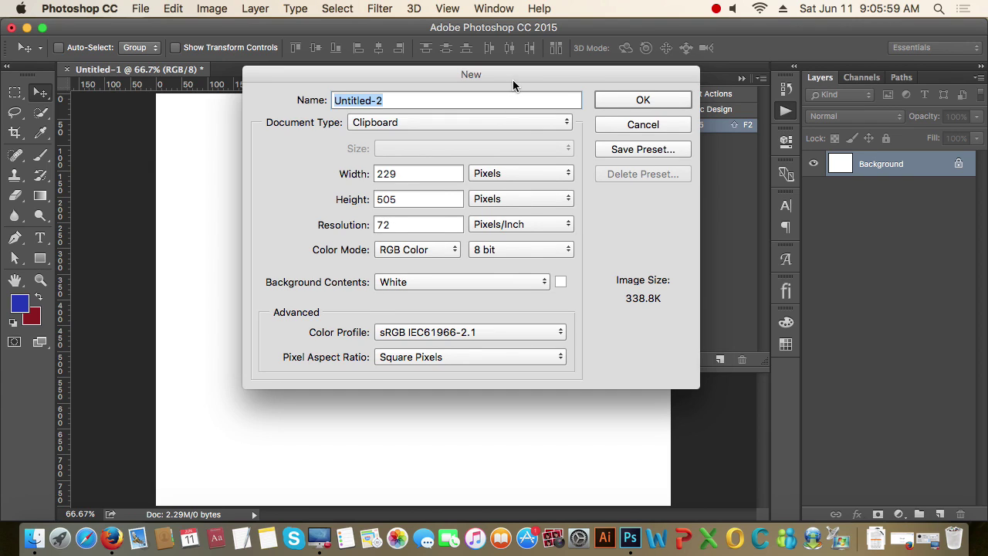
{"action": "left_click_drag", "start_coordinate": [512, 79], "coordinate": [474, 74]}
{"action": "double_click", "coordinate": [370, 176]}
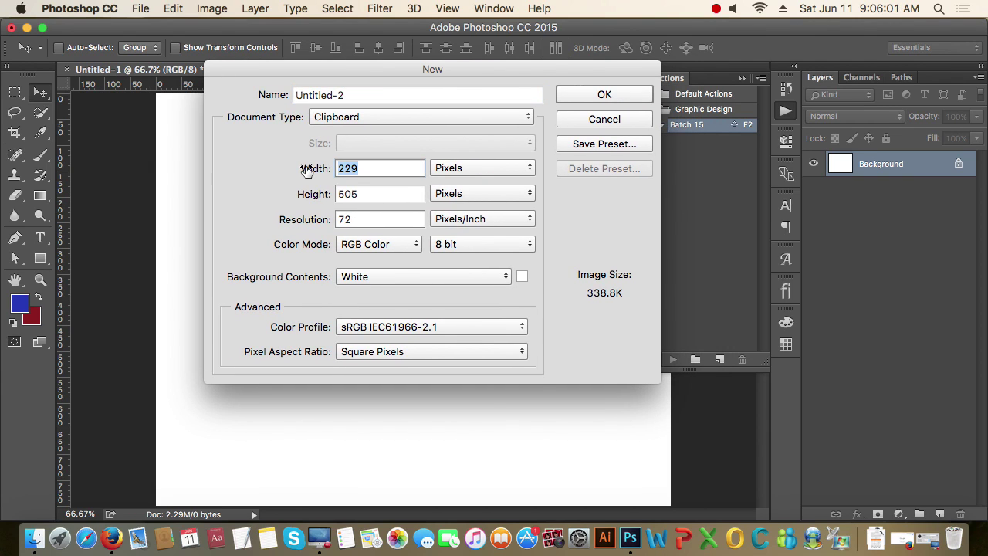
{"action": "type", "text": "1000"}
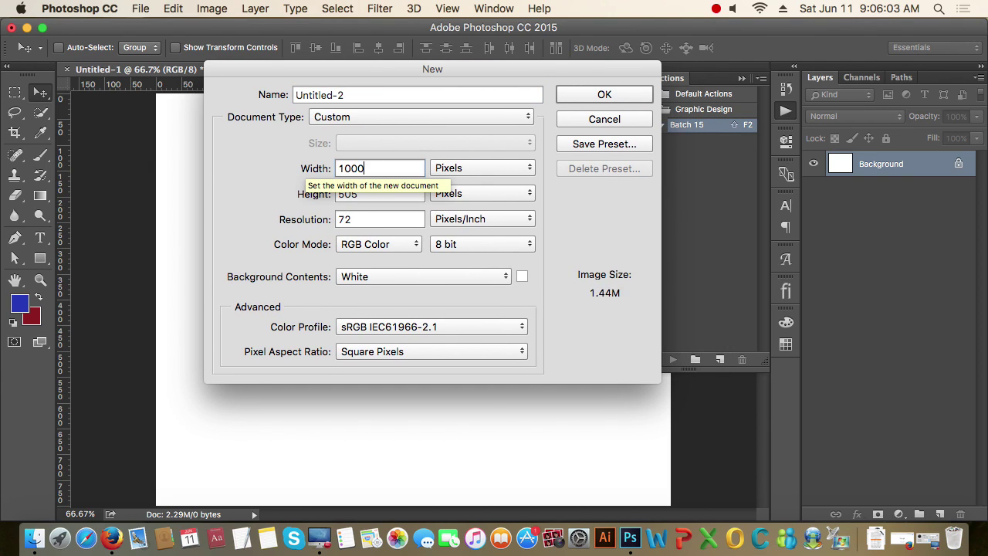
{"action": "key", "text": "Tab"}
{"action": "type", "text": "900"}
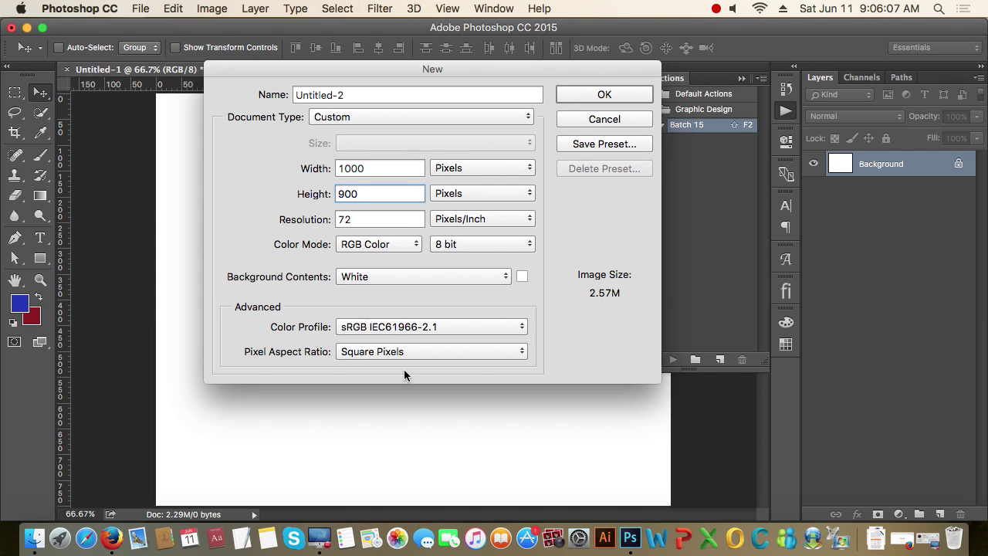
{"action": "left_click", "coordinate": [605, 95]}
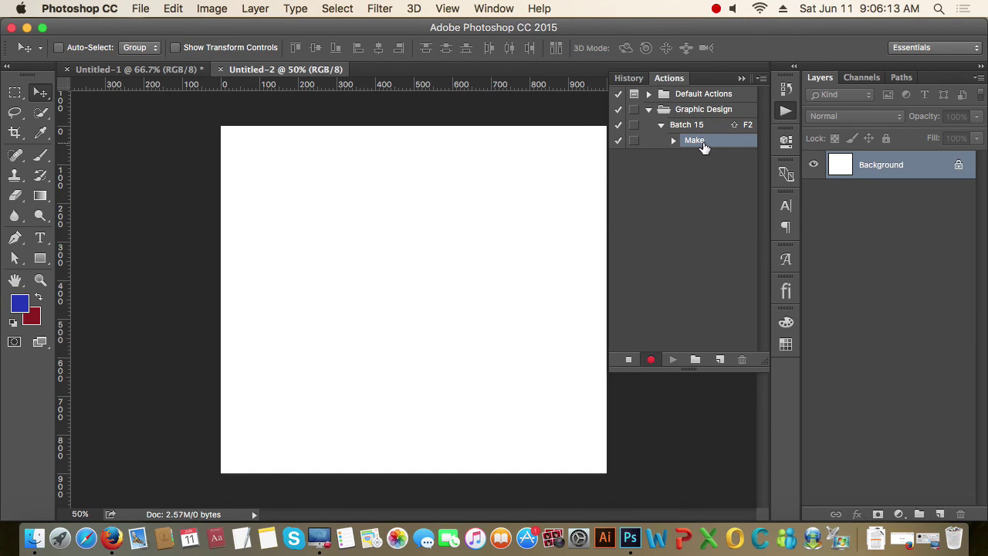
{"action": "left_click", "coordinate": [673, 142]}
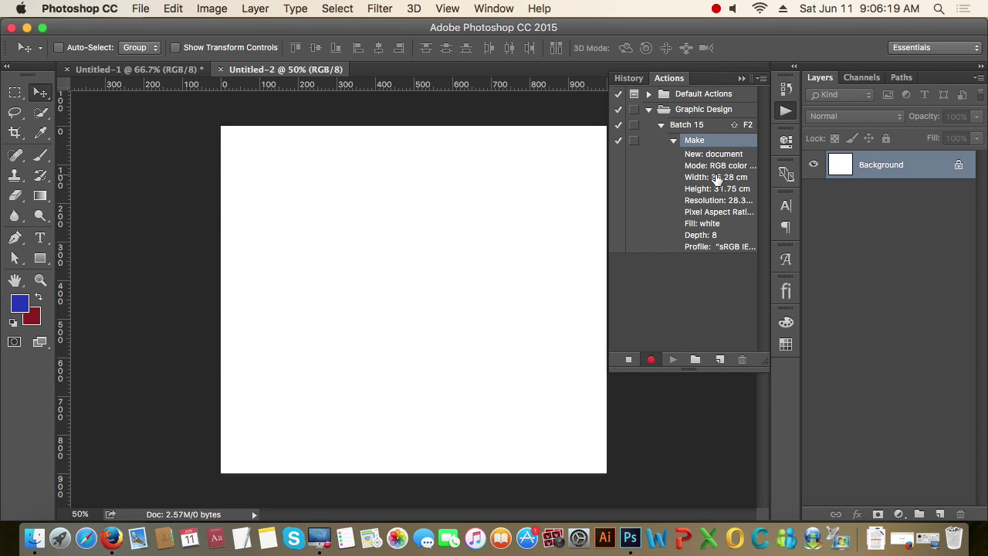
{"action": "left_click", "coordinate": [673, 142]}
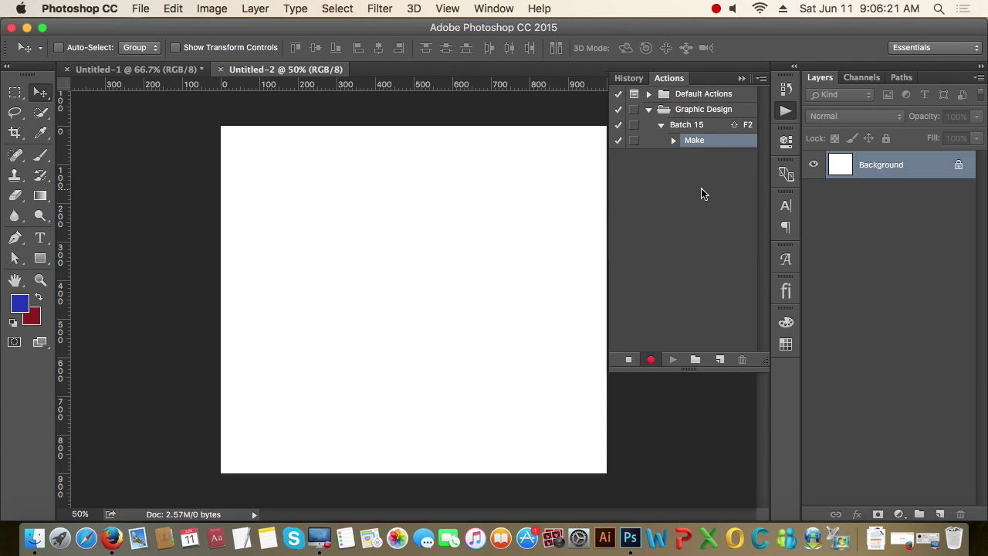
Step: Draw a paragraph text box about 580 by 515 pixels near the canvas center and fill it with Lorem Ipsum placeholder text
{"action": "left_click", "coordinate": [41, 241]}
{"action": "left_click_drag", "start_coordinate": [315, 217], "coordinate": [539, 416]}
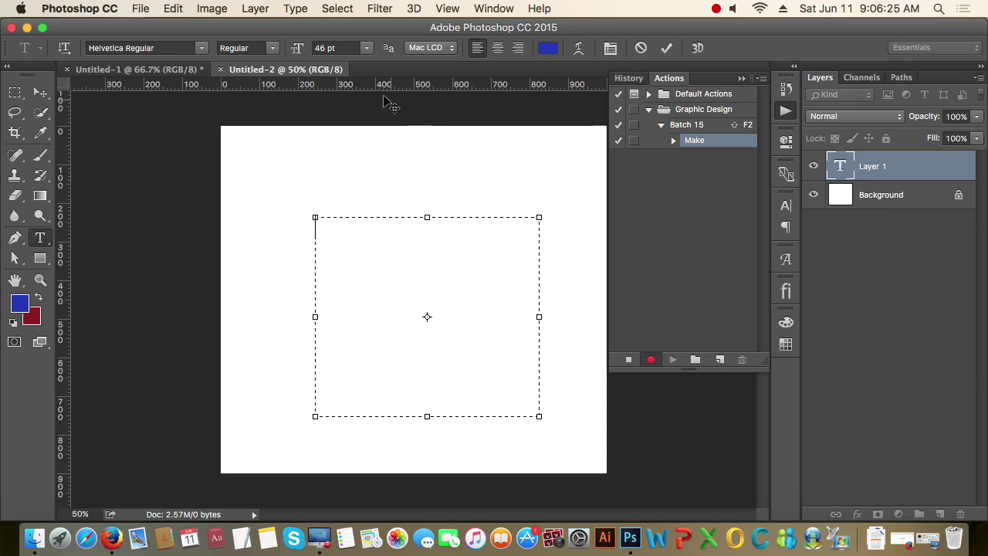
{"action": "left_click", "coordinate": [294, 9]}
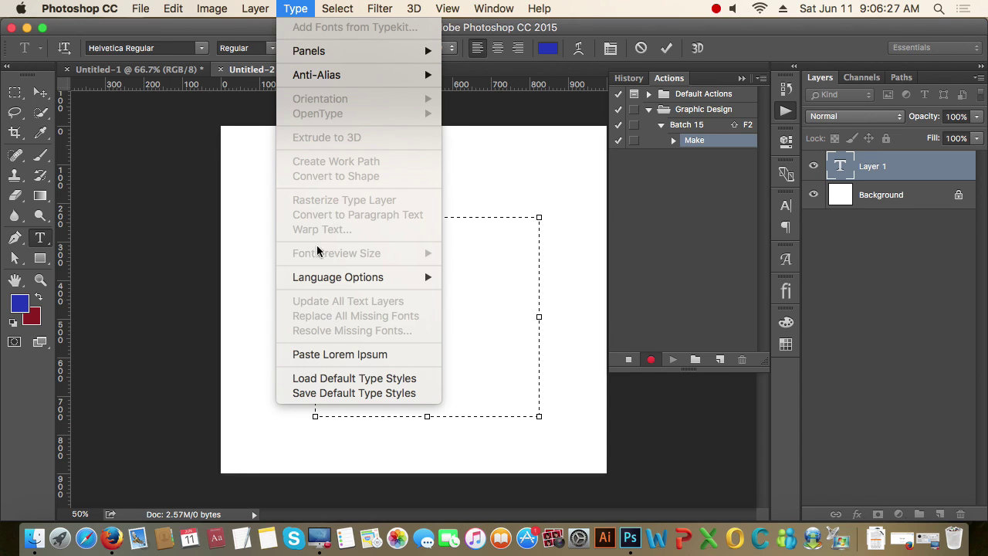
{"action": "left_click", "coordinate": [343, 355]}
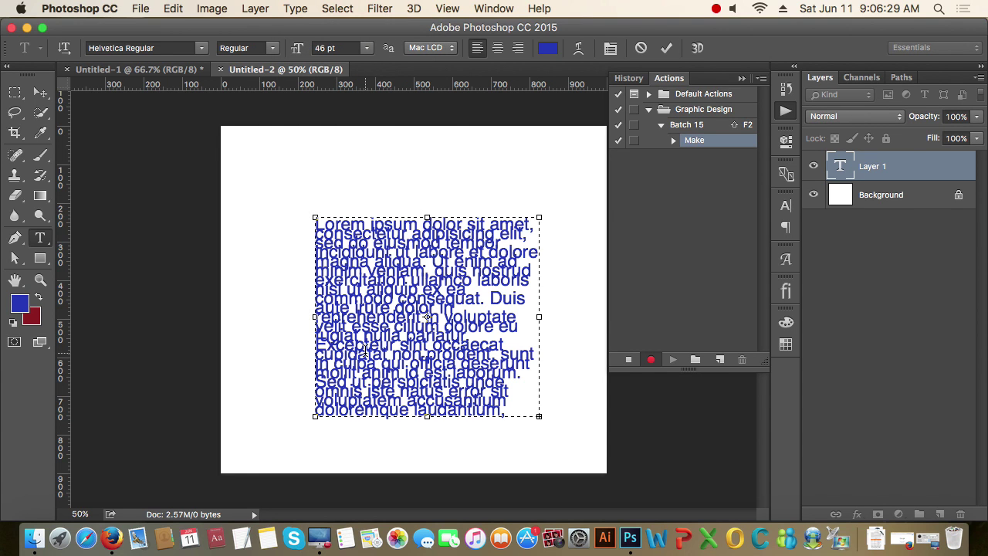
Step: Move the text block toward the canvas's upper left in two moves, and place a duplicate of it diagonally down to the right
{"action": "left_click", "coordinate": [41, 92]}
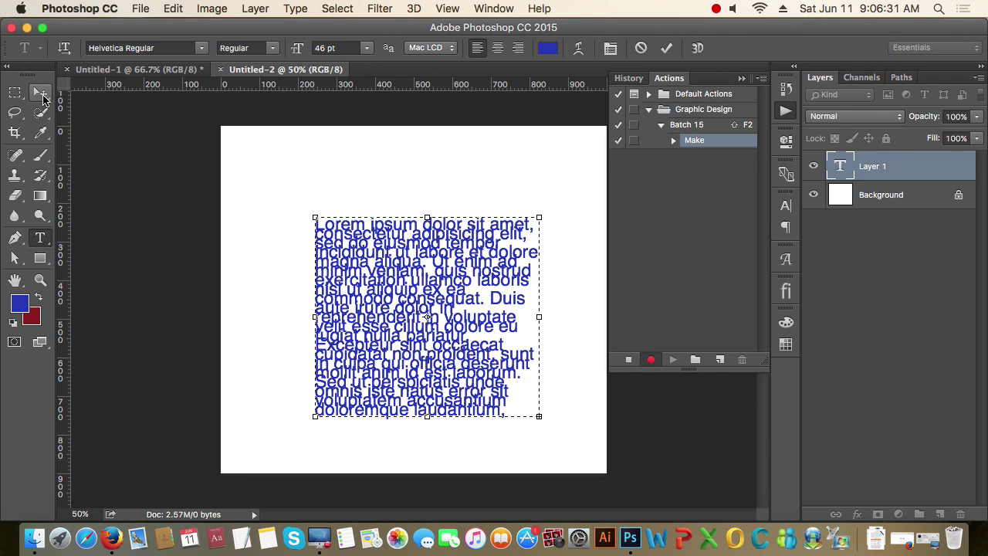
{"action": "left_click_drag", "start_coordinate": [345, 315], "coordinate": [332, 282]}
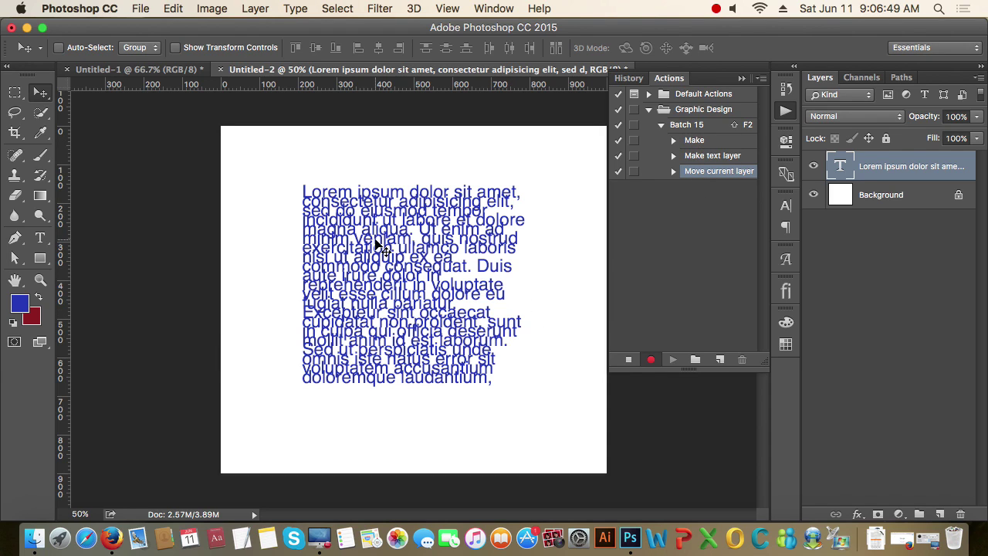
{"action": "left_click_drag", "start_coordinate": [416, 258], "coordinate": [391, 231]}
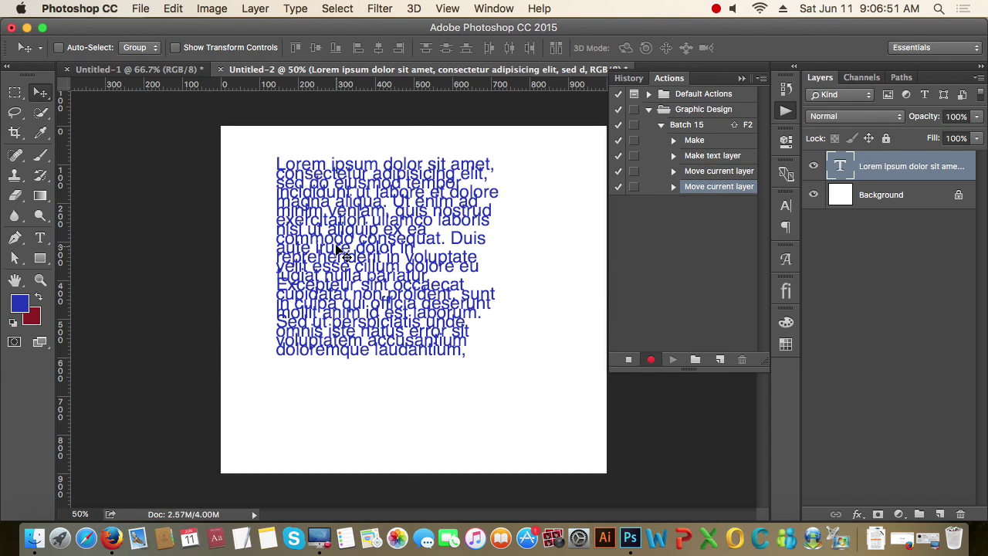
{"action": "left_click_drag", "start_coordinate": [330, 213], "coordinate": [415, 294]}
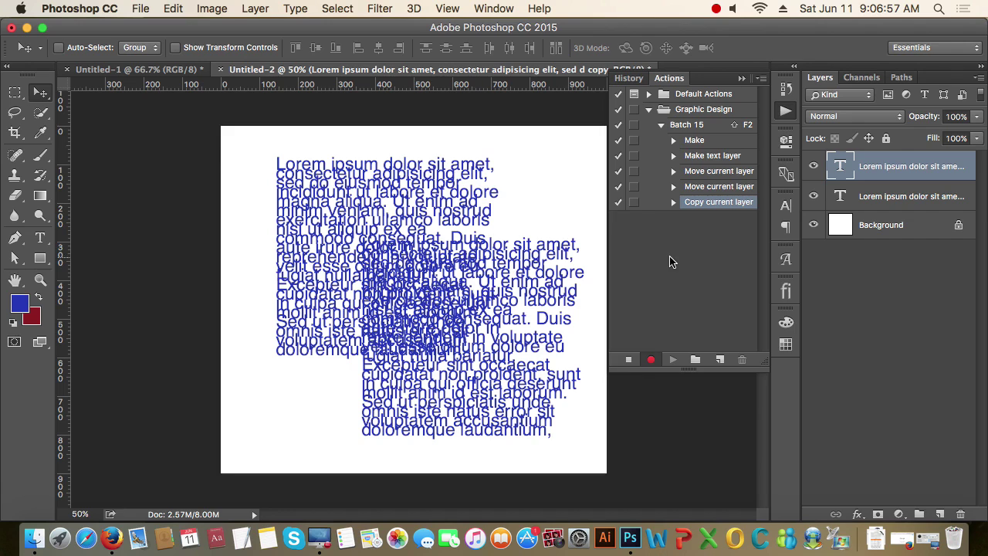
Step: Stop recording the Batch 15 action and collapse the Graphic Design set and the Actions panel
{"action": "left_click", "coordinate": [629, 364]}
{"action": "left_click", "coordinate": [661, 125]}
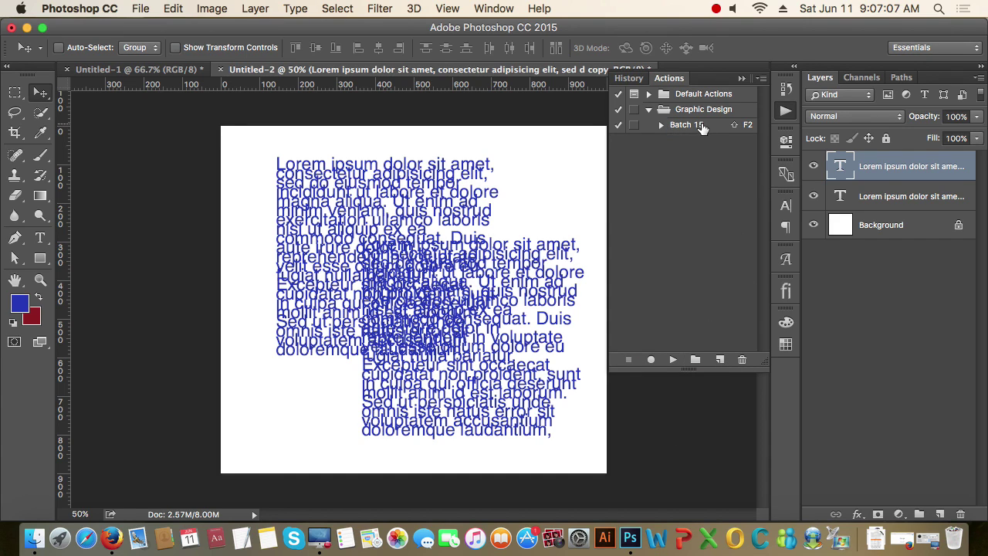
{"action": "left_click", "coordinate": [648, 109]}
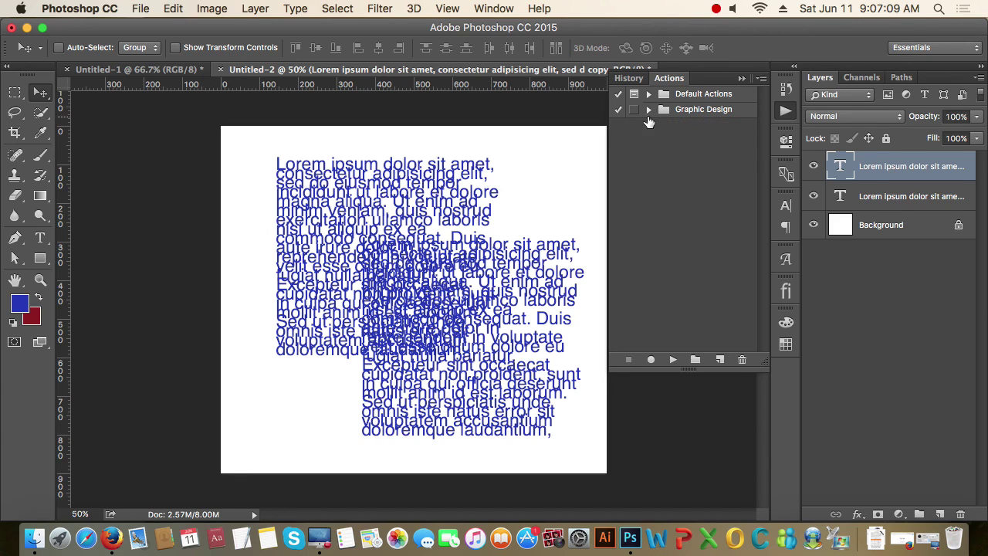
{"action": "left_click", "coordinate": [742, 78]}
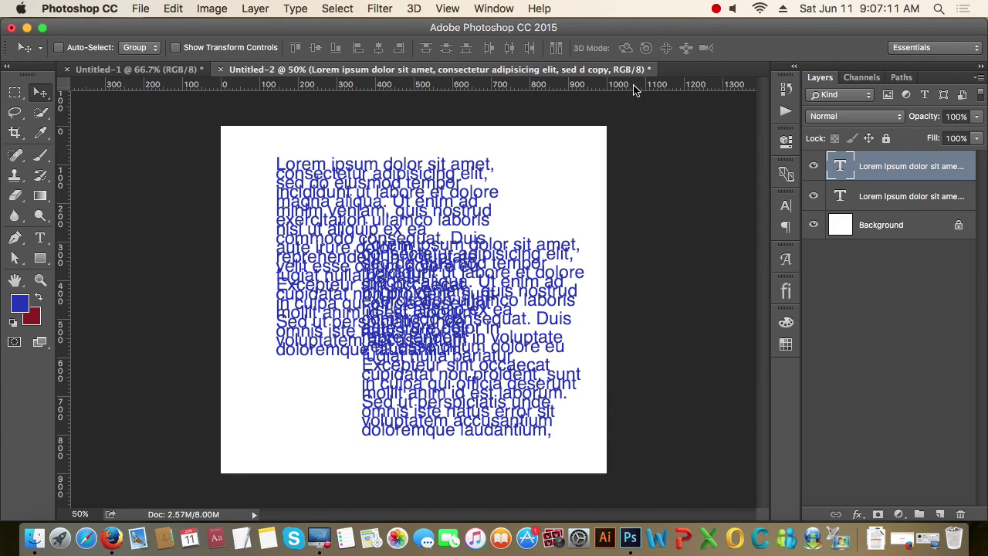
Step: Close the Untitled-2 document without saving and play the Batch 15 action from the Graphic Design set
{"action": "left_click", "coordinate": [220, 69]}
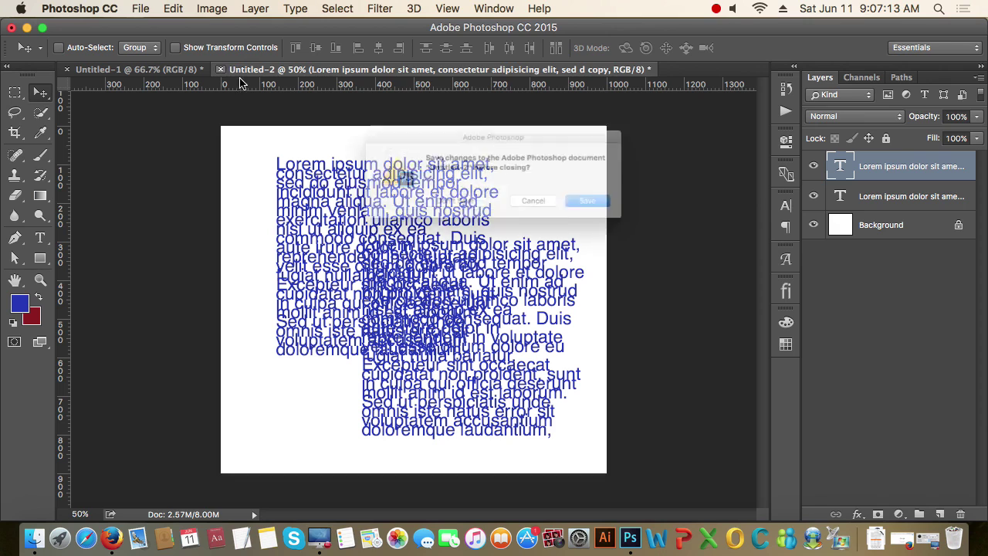
{"action": "left_click", "coordinate": [470, 213]}
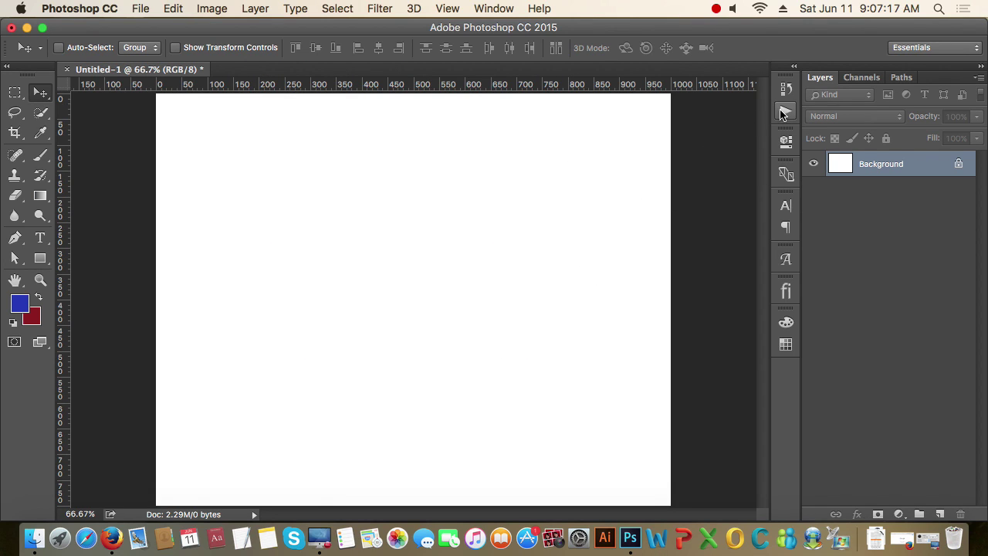
{"action": "left_click", "coordinate": [784, 111]}
{"action": "left_click", "coordinate": [706, 110]}
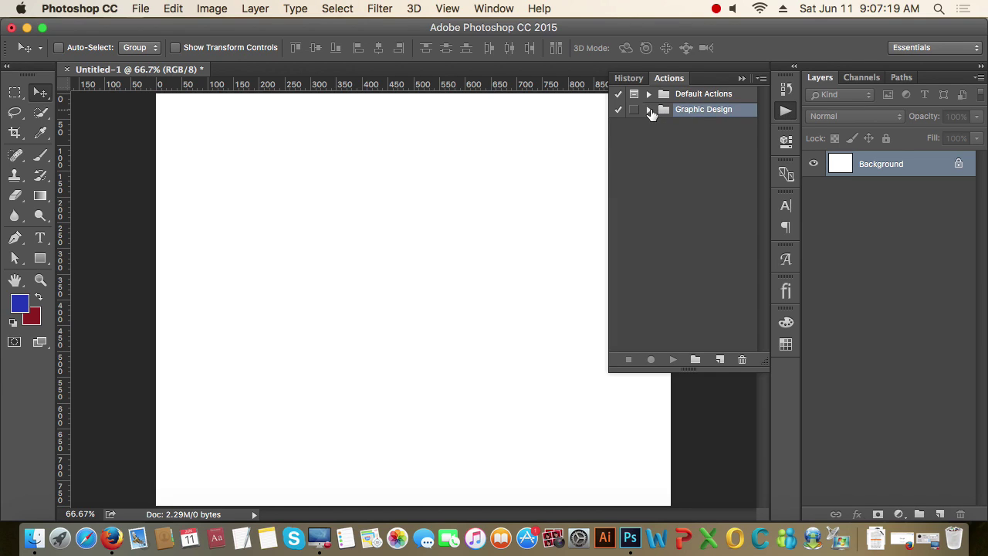
{"action": "left_click", "coordinate": [649, 109]}
{"action": "left_click", "coordinate": [692, 129]}
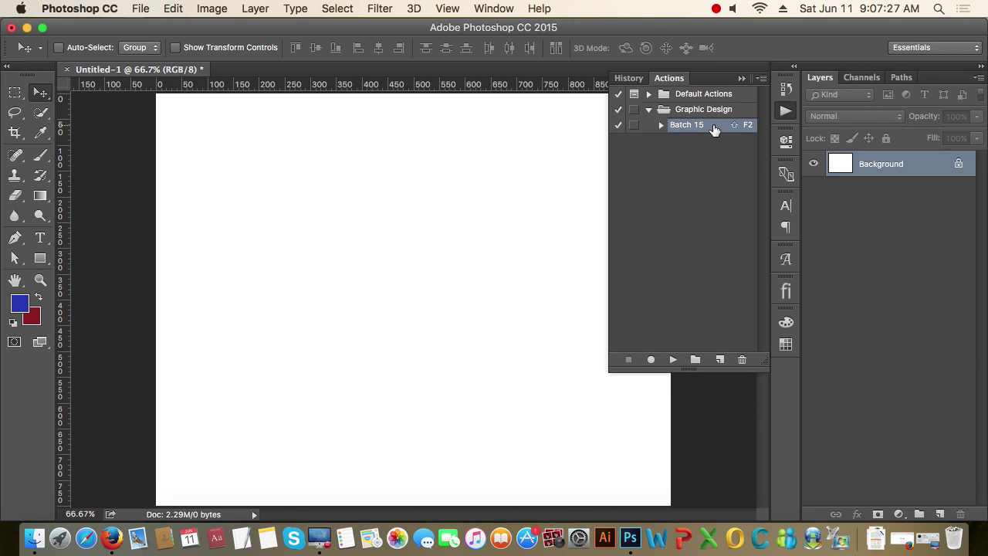
{"action": "left_click", "coordinate": [675, 360]}
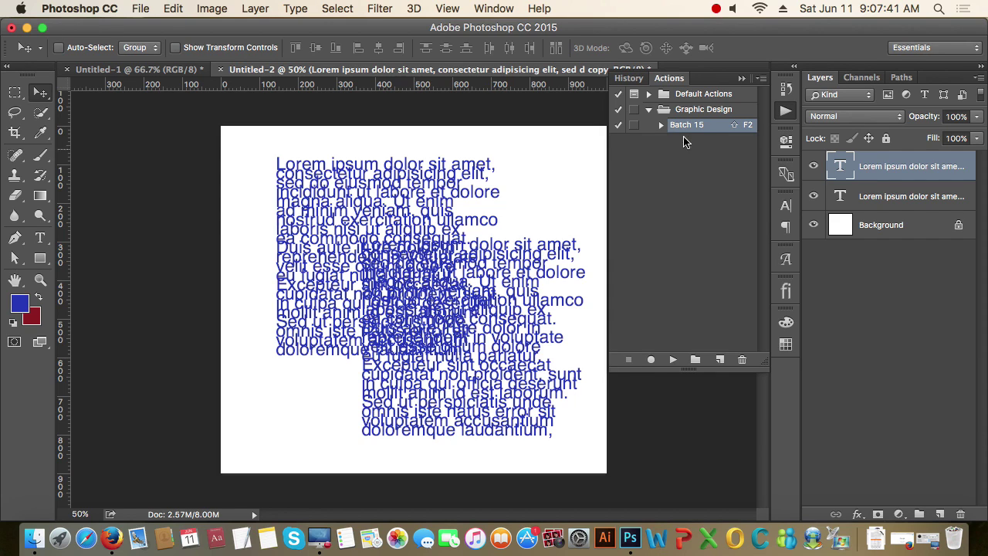
Step: Collapse the Actions panel and try to close the document generated by Batch 15
{"action": "left_click", "coordinate": [741, 78]}
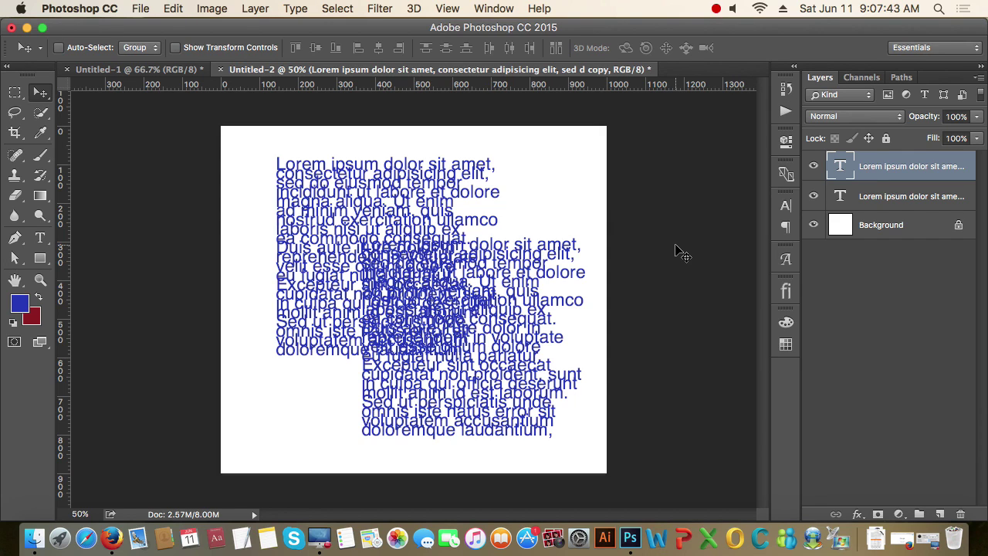
{"action": "left_click", "coordinate": [221, 69]}
{"action": "left_click", "coordinate": [431, 209]}
{"action": "left_click", "coordinate": [716, 9]}
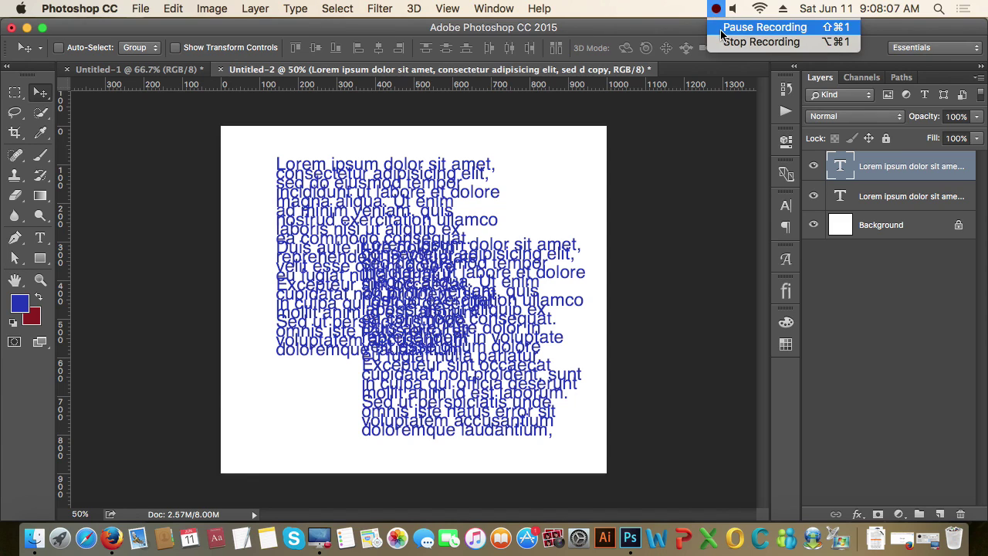
{"action": "left_click", "coordinate": [721, 28]}
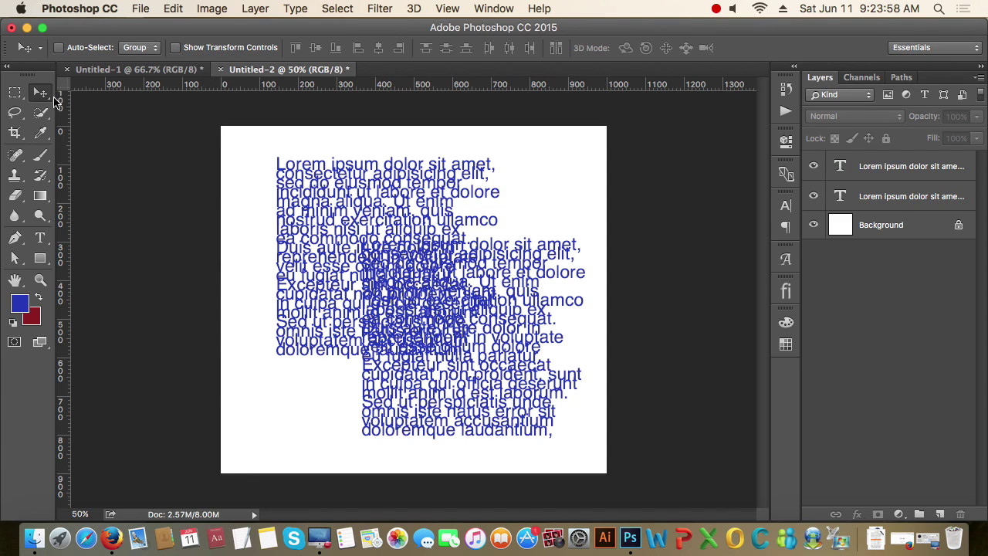
Step: Delete the uppermost Lorem ipsum text layer
{"action": "left_click", "coordinate": [900, 171]}
{"action": "key", "text": "Delete"}
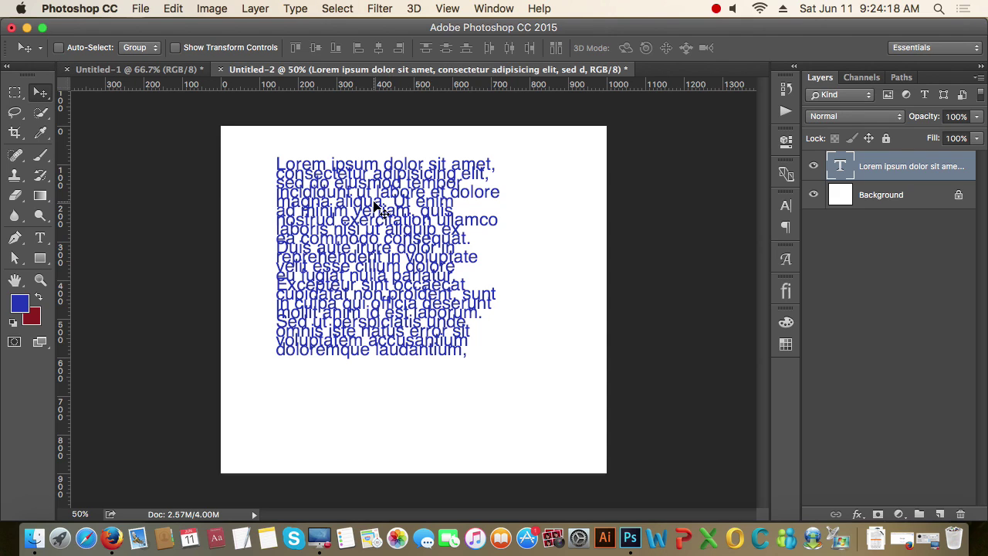
Step: Deselect all layers and try to move the text with no layer selected
{"action": "left_click", "coordinate": [937, 301]}
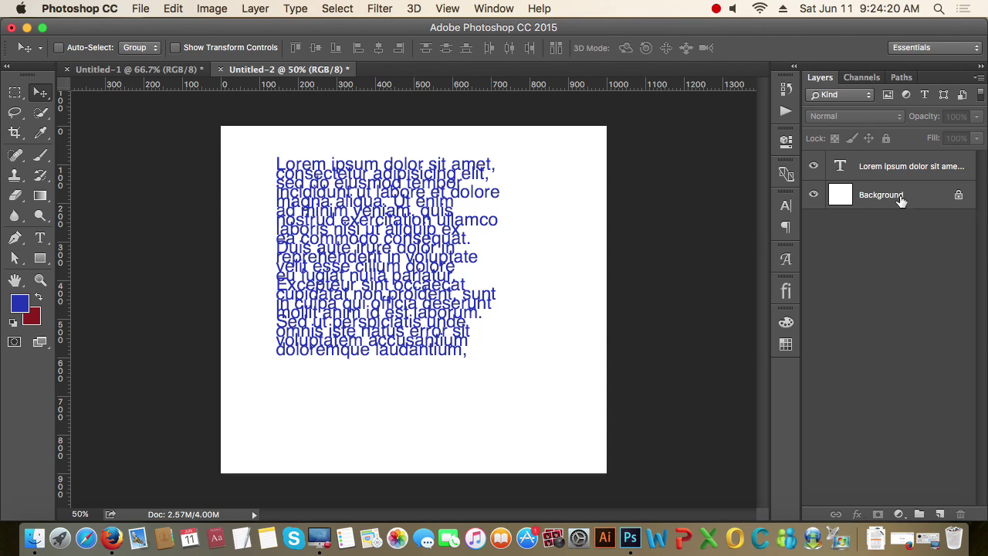
{"action": "left_click", "coordinate": [391, 246]}
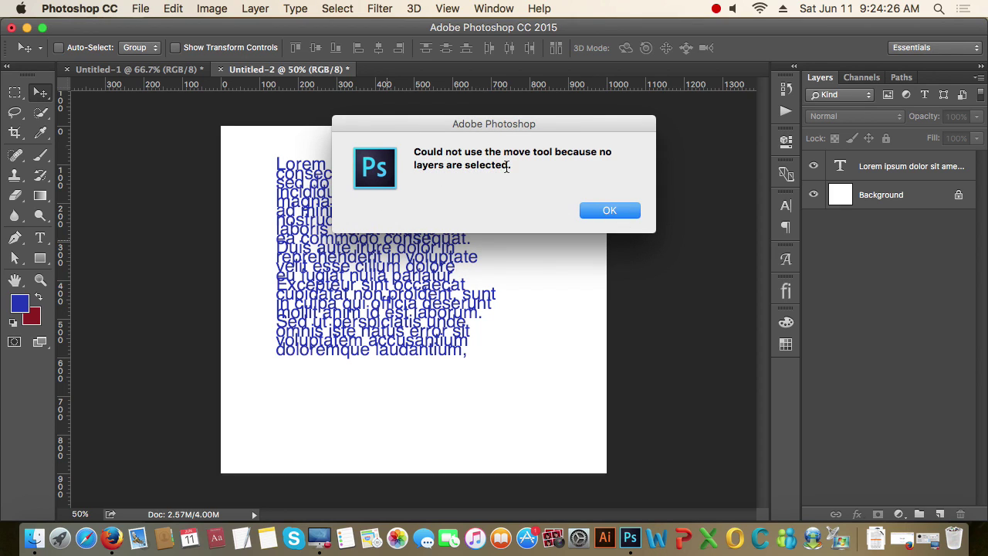
{"action": "left_click", "coordinate": [603, 212]}
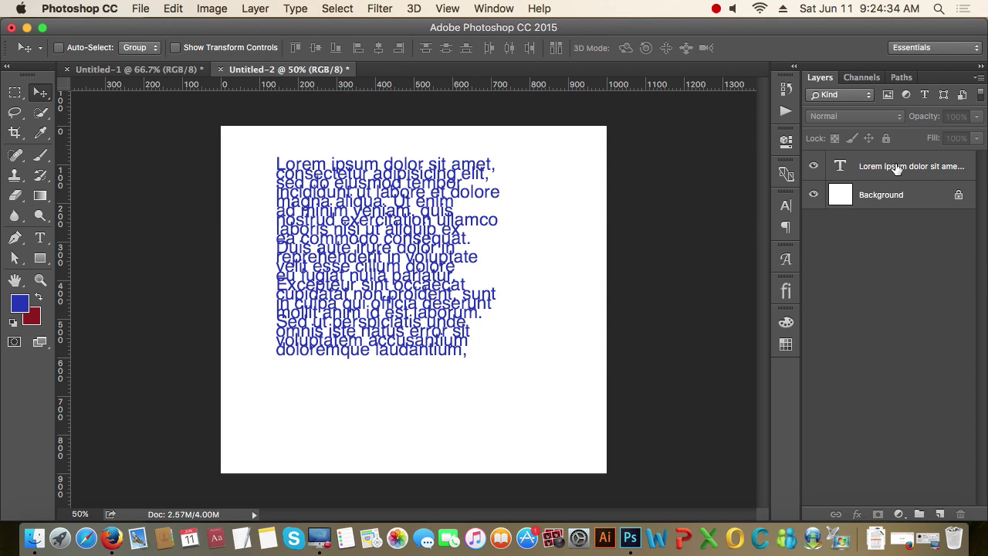
Step: Select the remaining text layer and move its text block toward the canvas's upper left and back down to the right
{"action": "left_click", "coordinate": [895, 169]}
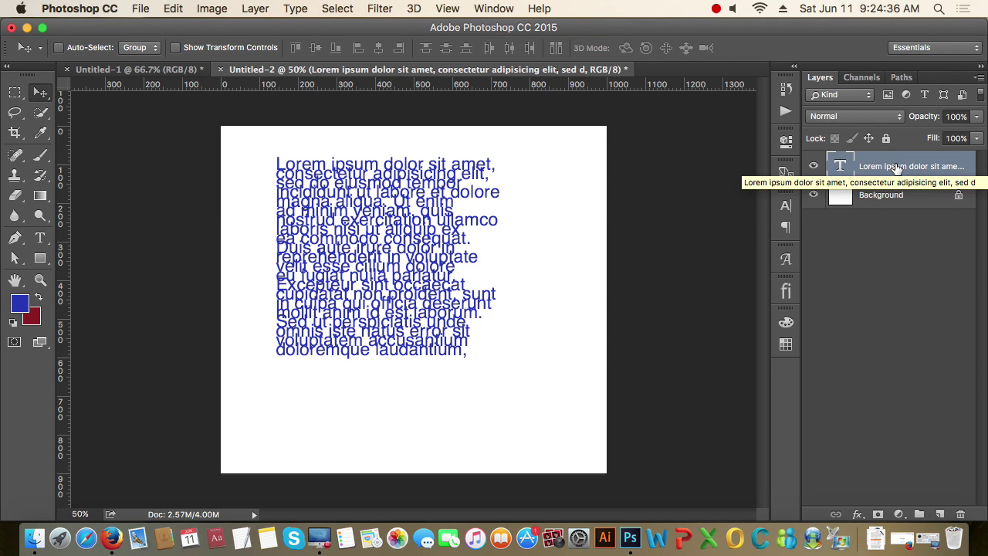
{"action": "left_click_drag", "start_coordinate": [326, 190], "coordinate": [285, 180]}
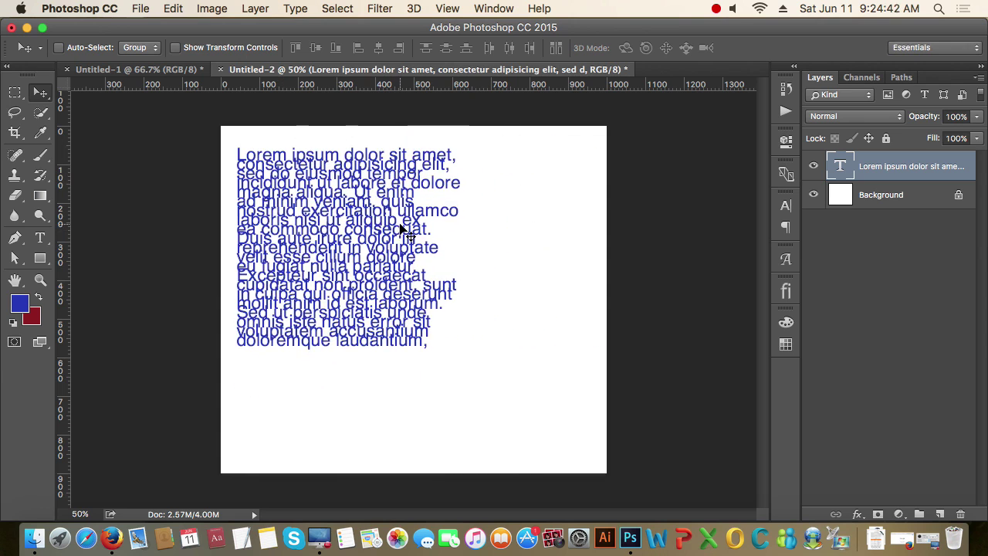
{"action": "left_click_drag", "start_coordinate": [401, 226], "coordinate": [457, 257]}
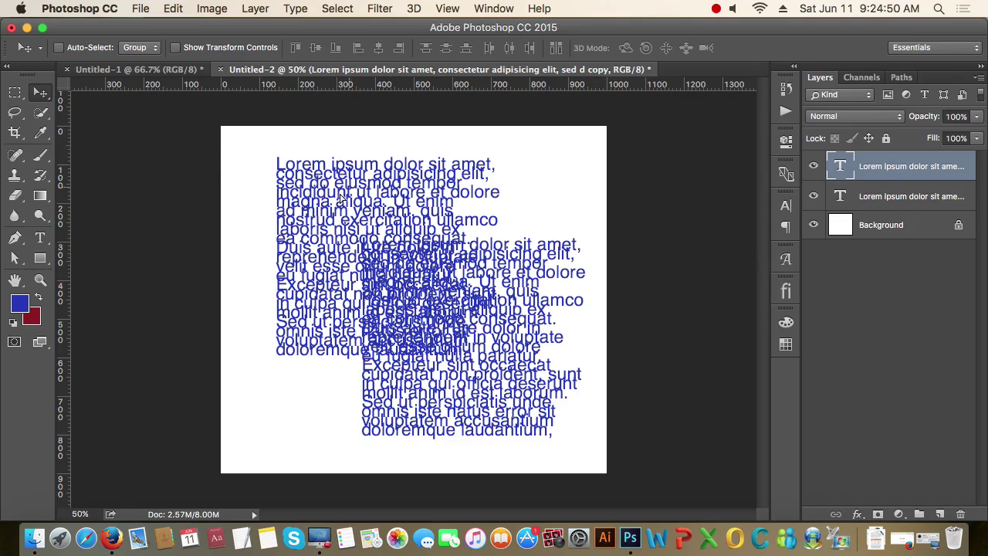
Step: Move the duplicate text block up and left, and reposition the lower text layer's block near the top of the canvas
{"action": "left_click_drag", "start_coordinate": [340, 198], "coordinate": [308, 159]}
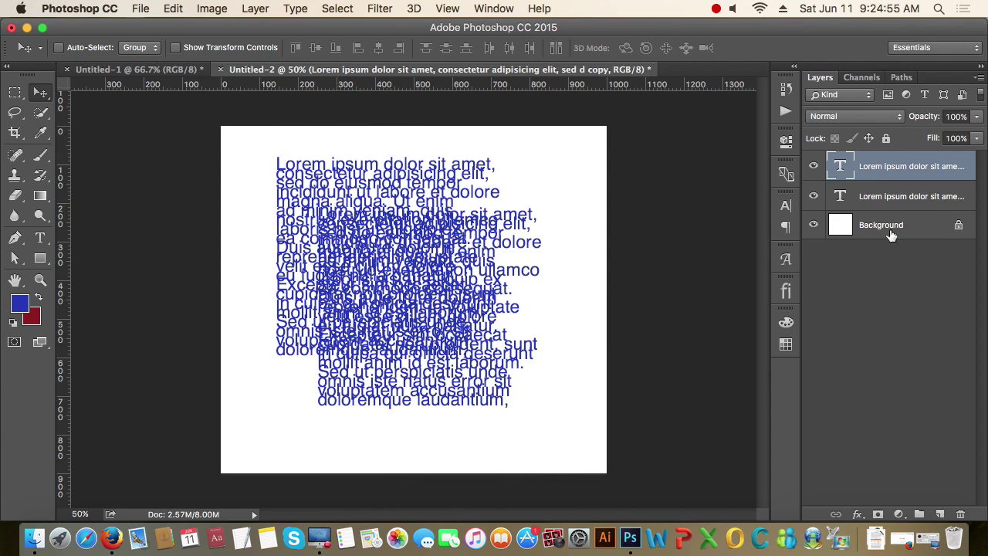
{"action": "left_click", "coordinate": [928, 199]}
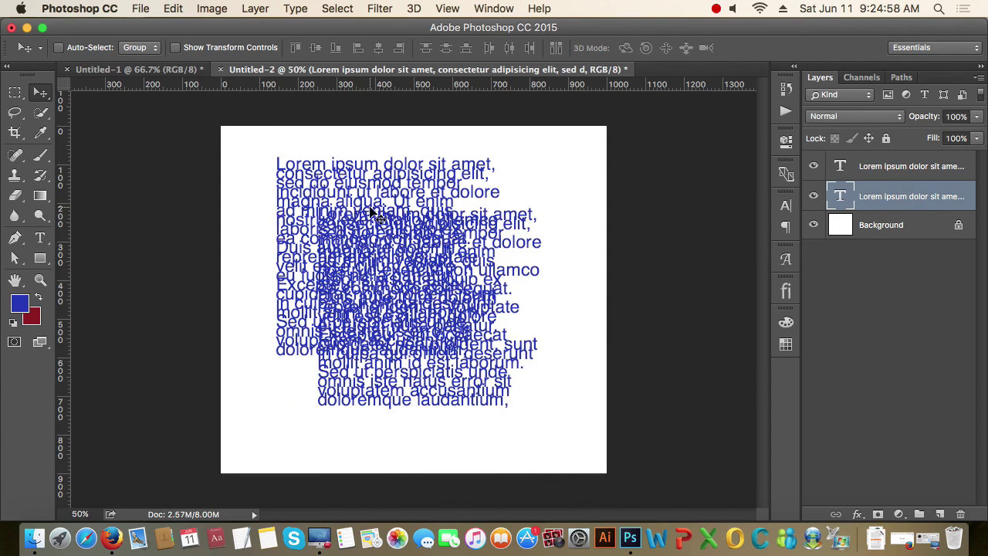
{"action": "left_click_drag", "start_coordinate": [594, 349], "coordinate": [567, 342]}
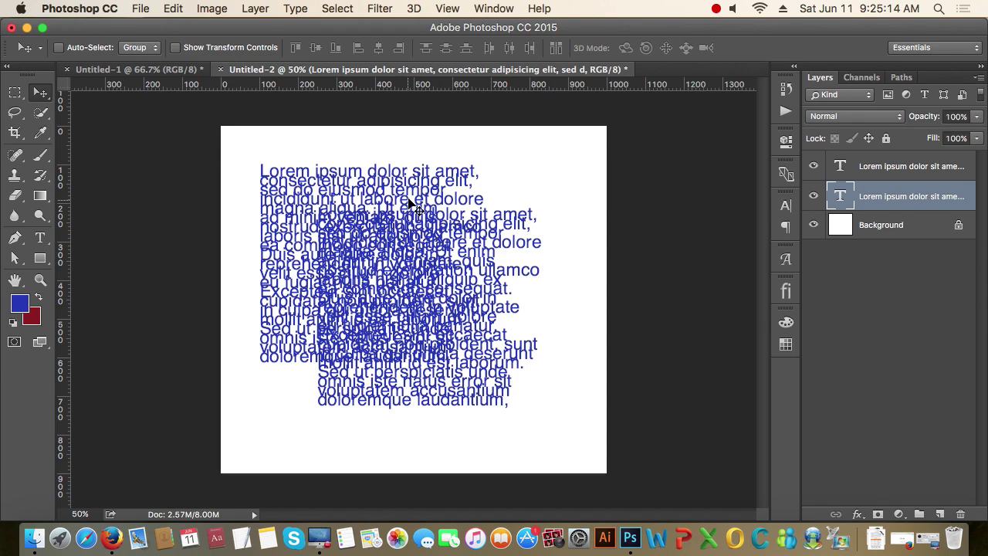
{"action": "left_click_drag", "start_coordinate": [363, 193], "coordinate": [398, 177]}
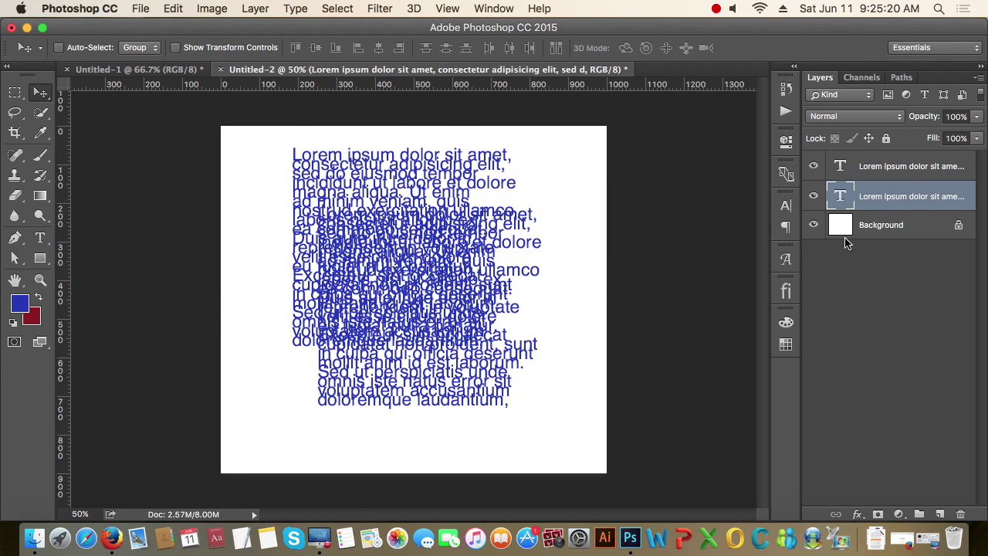
Step: Select the upper text layer and move its text block slightly down and right on the canvas
{"action": "left_click", "coordinate": [882, 272]}
{"action": "left_click", "coordinate": [901, 175]}
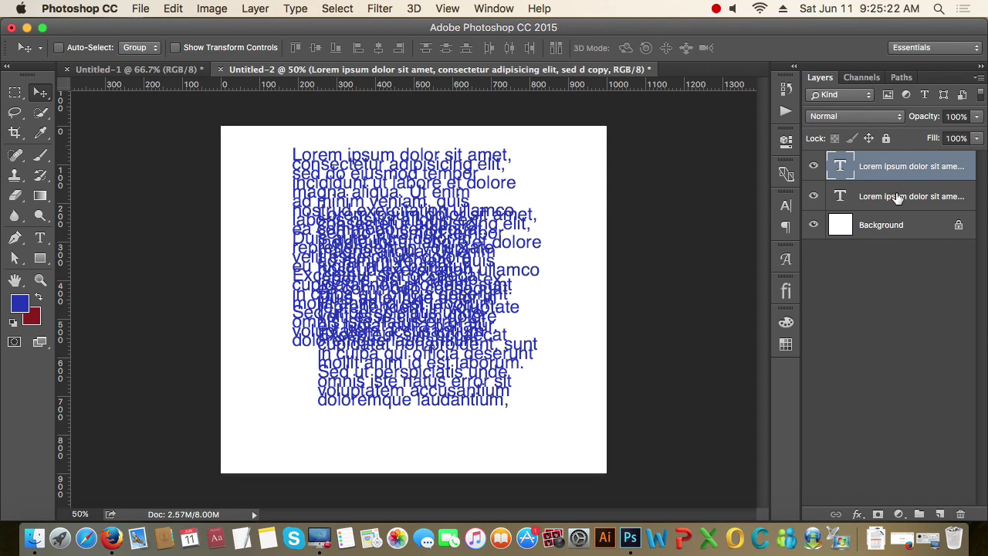
{"action": "left_click", "coordinate": [889, 198]}
{"action": "left_click", "coordinate": [891, 174]}
{"action": "left_click_drag", "start_coordinate": [398, 188], "coordinate": [417, 232]}
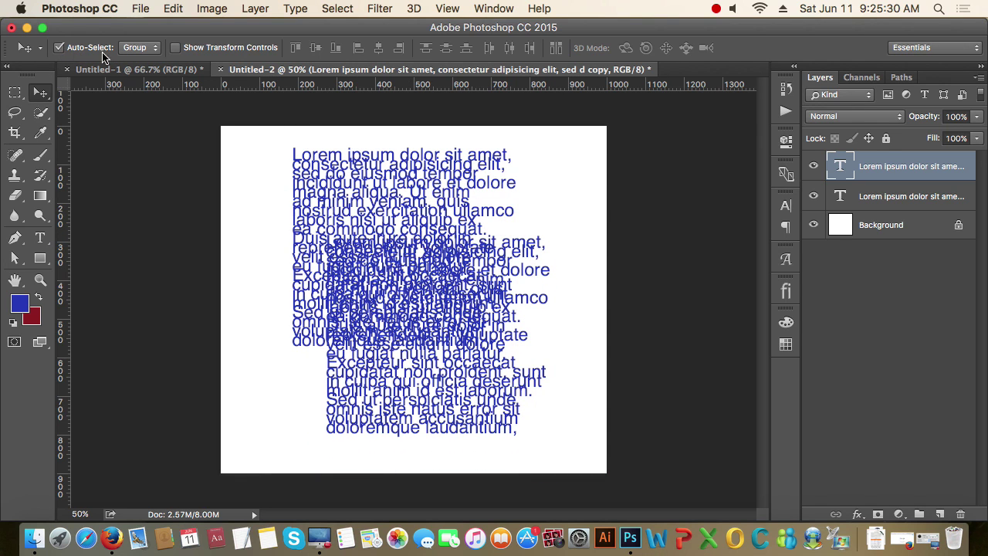
Step: Set the Move tool's Auto-Select option to Layer and deselect all layers
{"action": "left_click", "coordinate": [151, 48]}
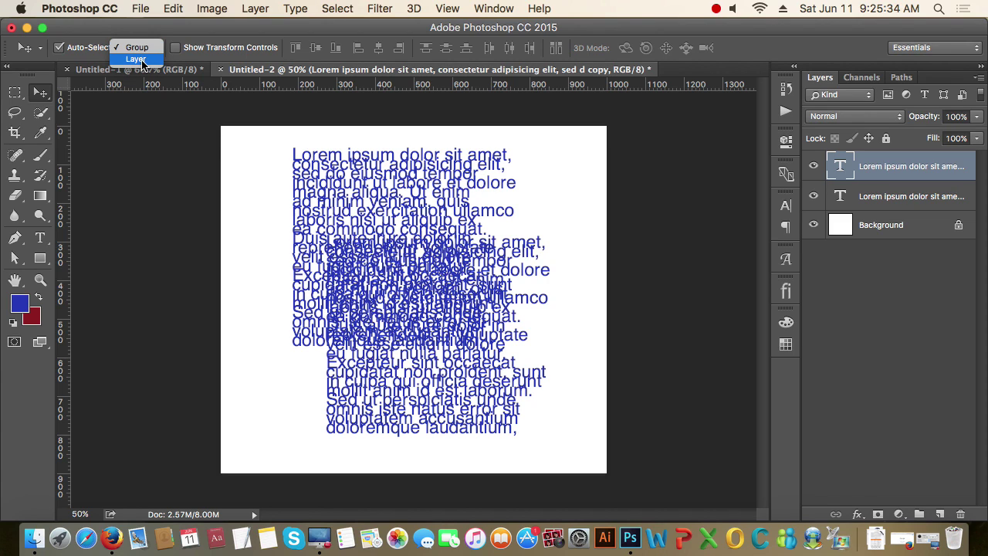
{"action": "left_click", "coordinate": [137, 60]}
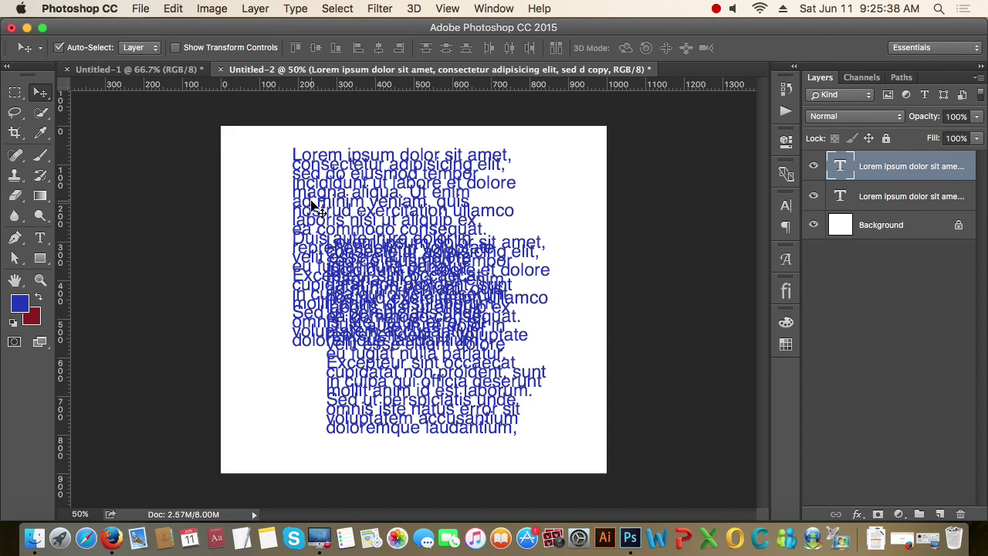
{"action": "left_click", "coordinate": [928, 295]}
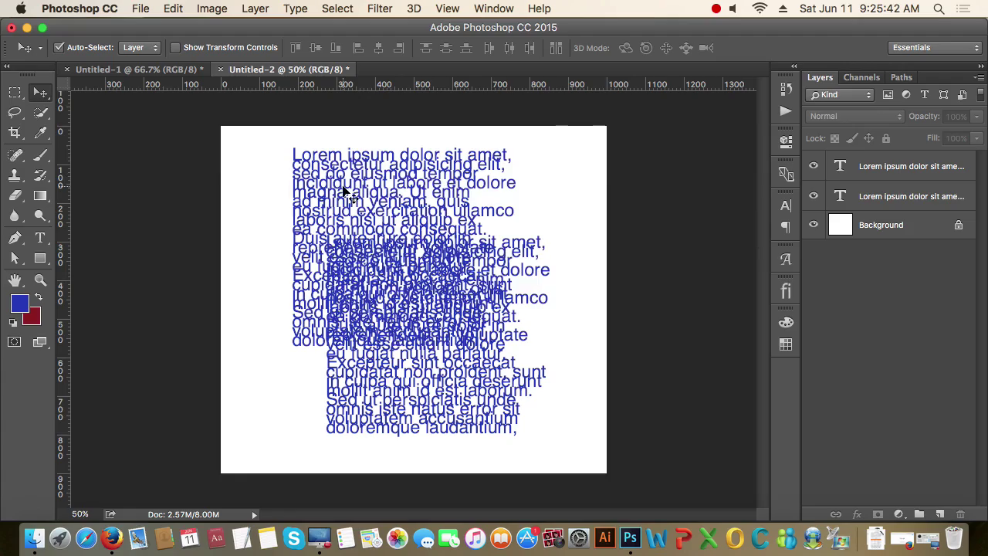
Step: Move the two text blocks apart with Auto-Select, one to the canvas's upper-left corner and the other to its upper right
{"action": "left_click_drag", "start_coordinate": [348, 193], "coordinate": [280, 189]}
{"action": "left_click_drag", "start_coordinate": [413, 260], "coordinate": [472, 271]}
{"action": "left_click_drag", "start_coordinate": [297, 232], "coordinate": [294, 202]}
{"action": "left_click_drag", "start_coordinate": [439, 314], "coordinate": [476, 216]}
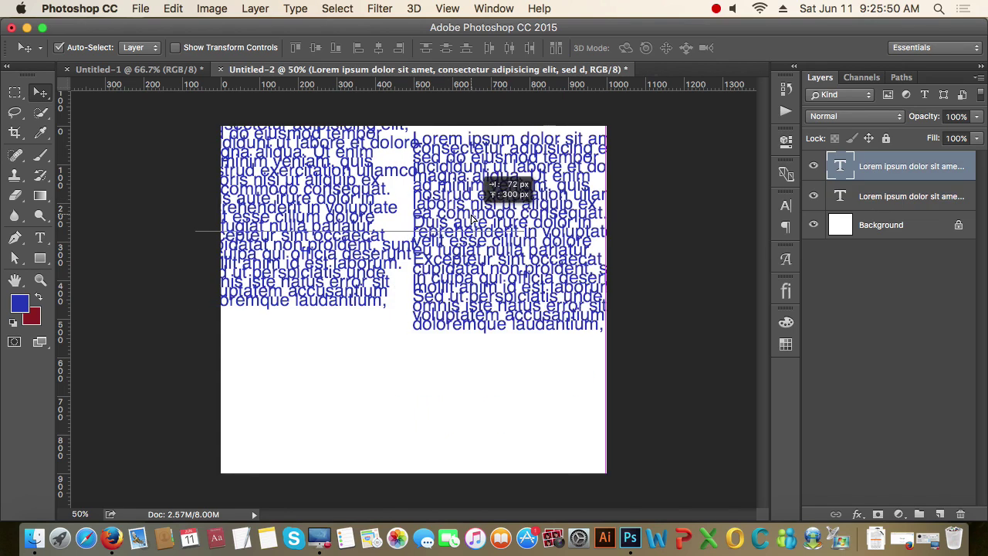
Step: Reposition the two text blocks with Auto-Select, one at the canvas's middle left and the other at its upper right, slightly overlapping
{"action": "left_click_drag", "start_coordinate": [310, 266], "coordinate": [353, 342]}
{"action": "left_click_drag", "start_coordinate": [474, 220], "coordinate": [419, 213]}
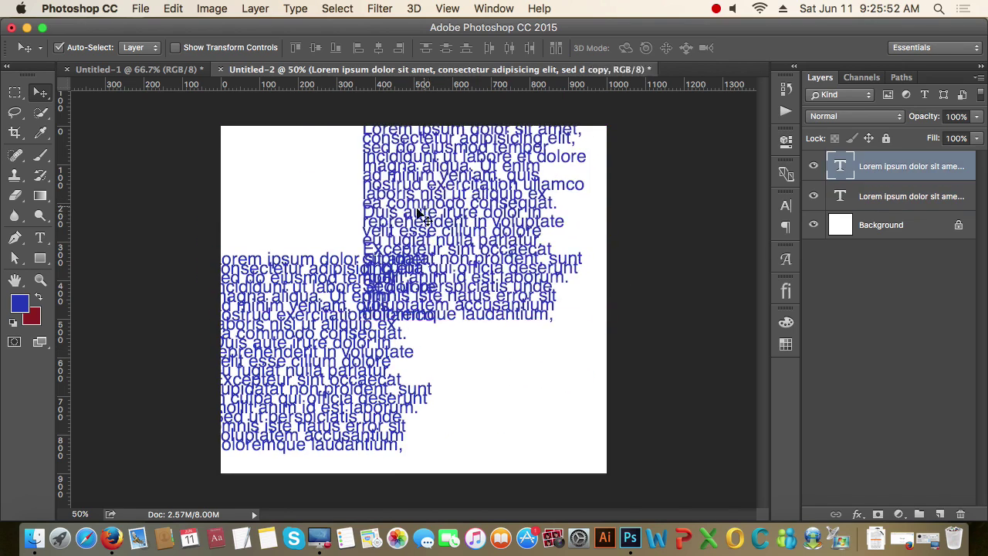
{"action": "left_click_drag", "start_coordinate": [307, 343], "coordinate": [301, 273]}
{"action": "left_click", "coordinate": [460, 193]}
{"action": "left_click_drag", "start_coordinate": [457, 189], "coordinate": [487, 231]}
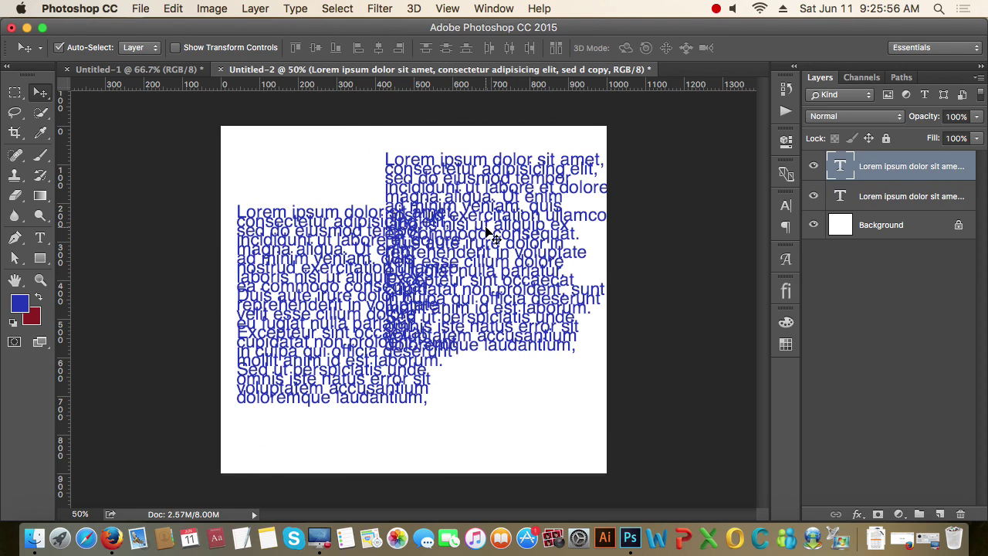
{"action": "left_click_drag", "start_coordinate": [298, 231], "coordinate": [297, 235]}
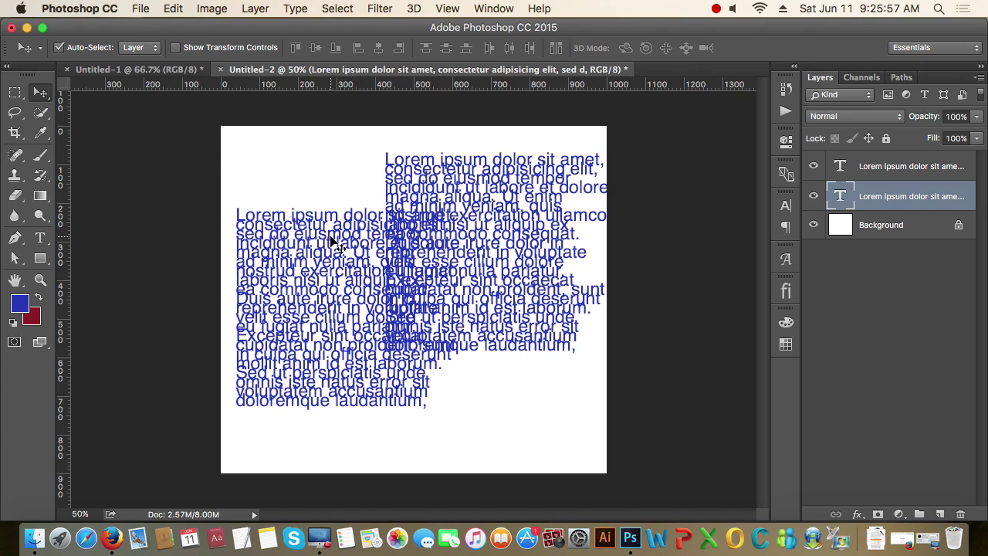
Step: Group the two text layers, expand the group to check the layers inside, and collapse it again
{"action": "left_click", "coordinate": [904, 172], "text": "shift"}
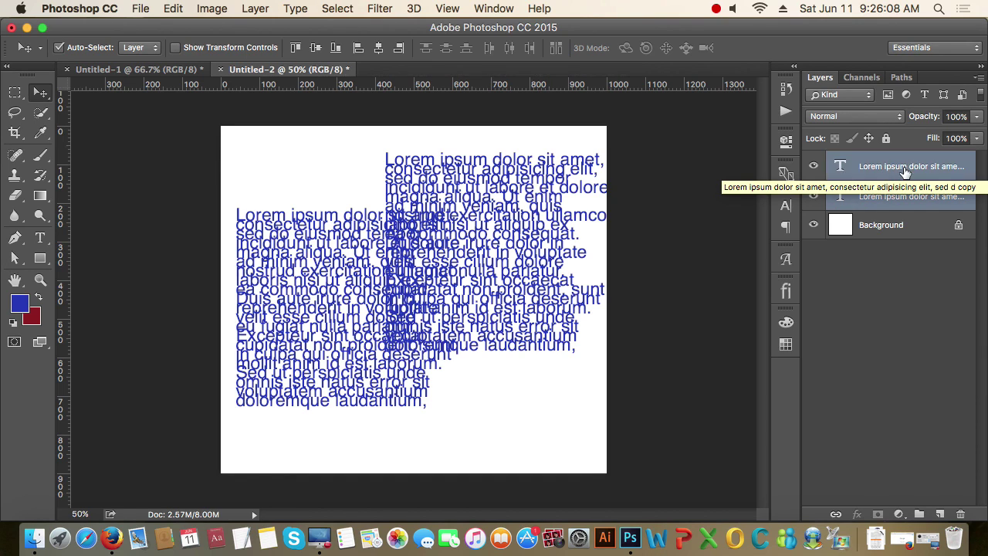
{"action": "key", "text": "super+g"}
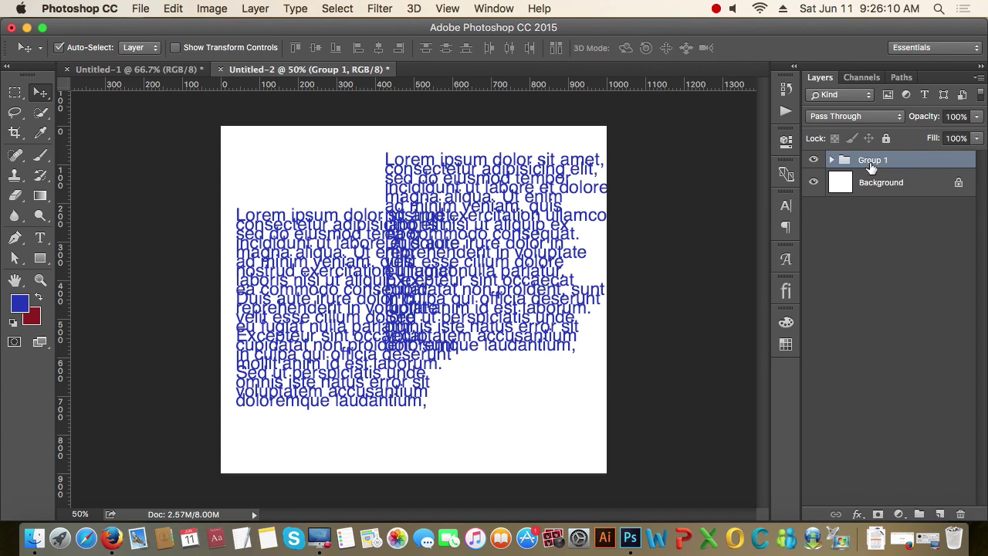
{"action": "left_click", "coordinate": [832, 164]}
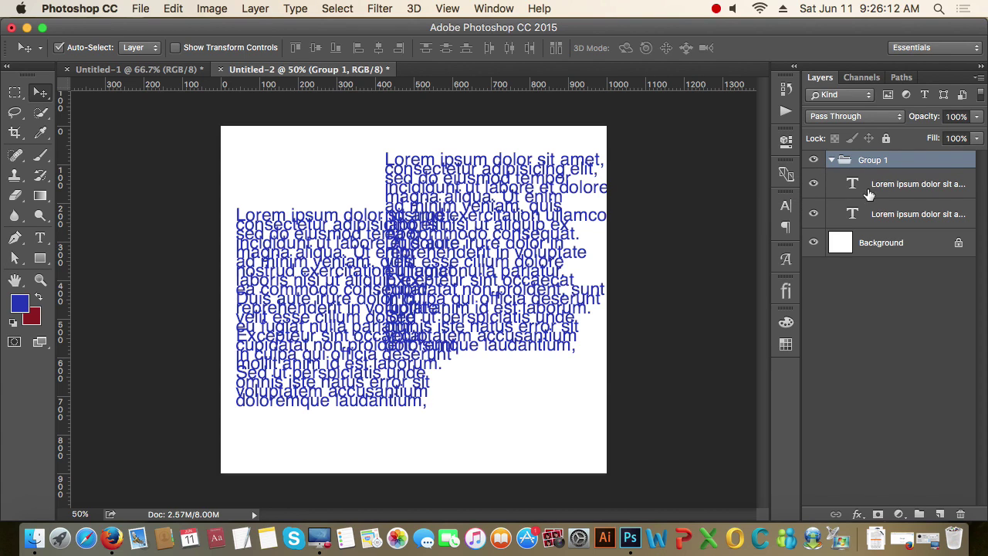
{"action": "left_click", "coordinate": [887, 185]}
{"action": "left_click", "coordinate": [887, 212]}
{"action": "left_click", "coordinate": [834, 161]}
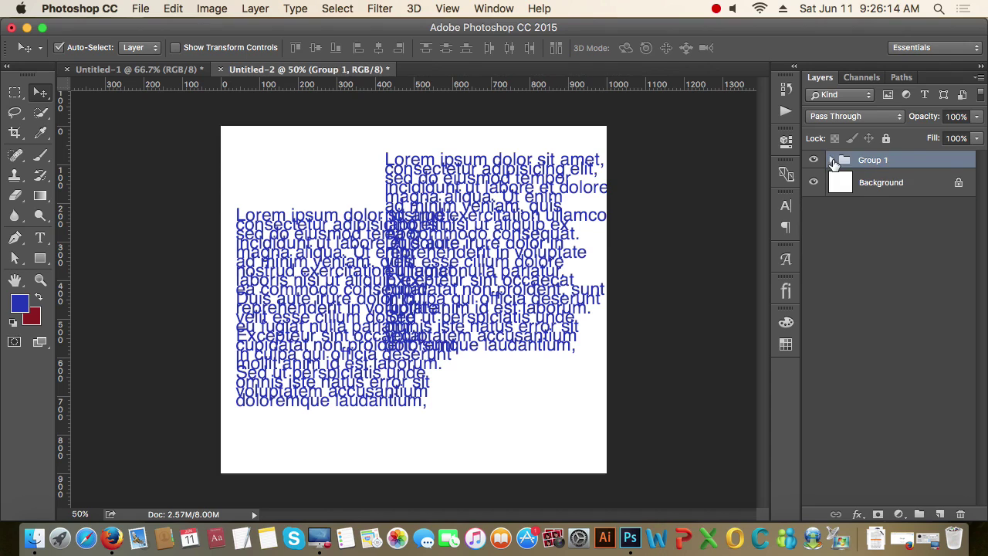
Step: Deselect the layers, set Auto-Select to Group, and move the whole text group slightly down and left on the canvas
{"action": "left_click", "coordinate": [917, 227]}
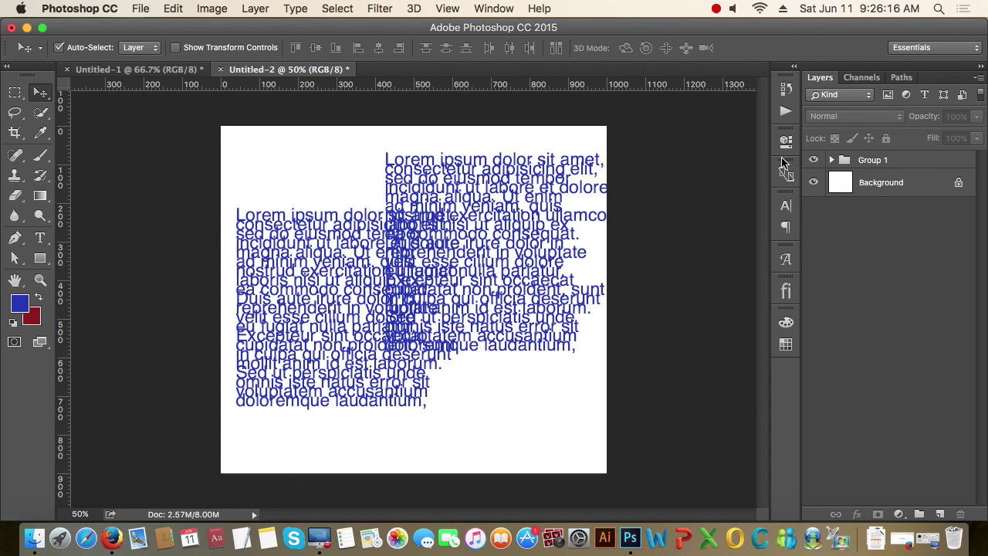
{"action": "left_click", "coordinate": [151, 51]}
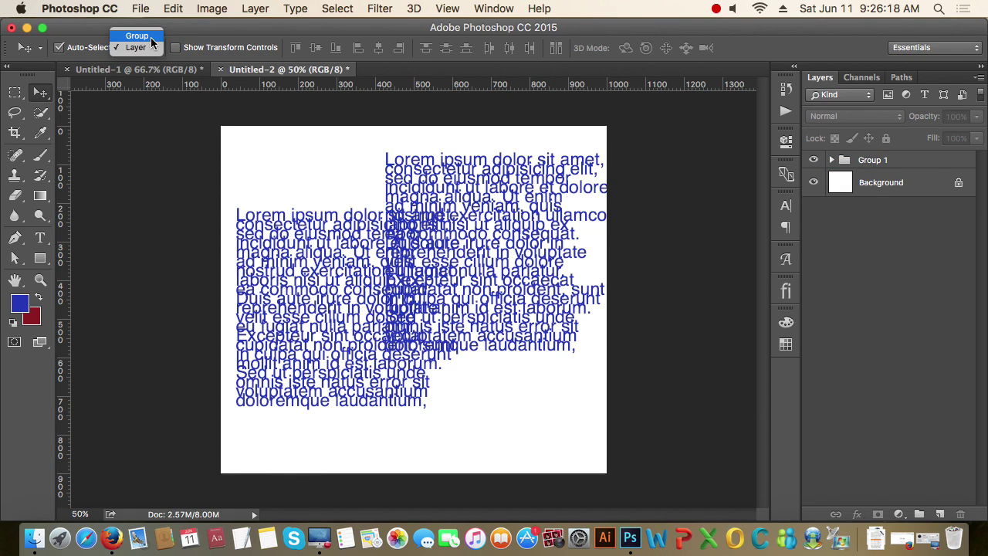
{"action": "left_click", "coordinate": [151, 39]}
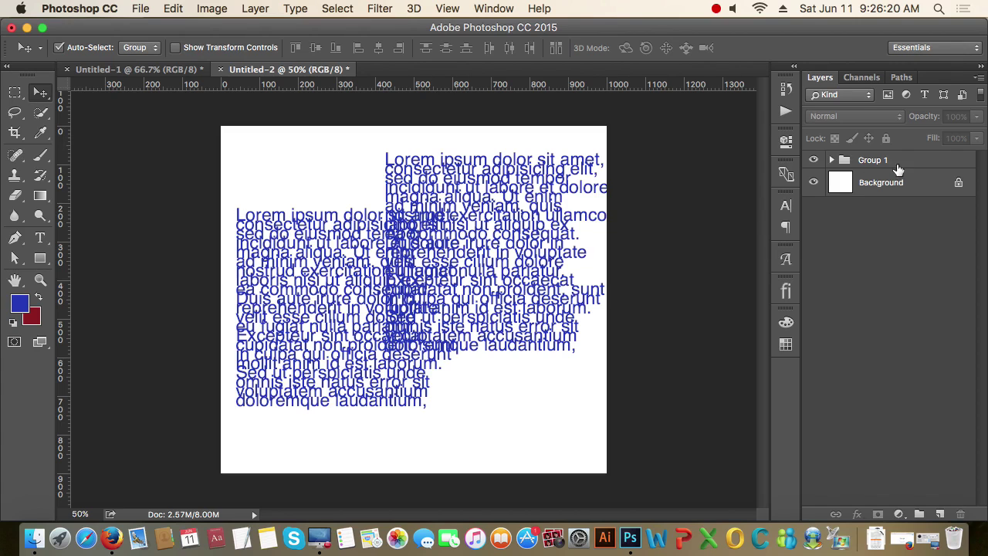
{"action": "mouse_move", "coordinate": [411, 167]}
{"action": "left_mouse_down"}
{"action": "mouse_move", "coordinate": [364, 162]}
{"action": "mouse_move", "coordinate": [333, 211]}
{"action": "mouse_move", "coordinate": [454, 154]}
{"action": "mouse_move", "coordinate": [503, 232]}
{"action": "mouse_move", "coordinate": [377, 298]}
{"action": "mouse_move", "coordinate": [442, 193]}
{"action": "mouse_move", "coordinate": [420, 215]}
{"action": "mouse_move", "coordinate": [383, 177]}
{"action": "mouse_move", "coordinate": [422, 162]}
{"action": "mouse_move", "coordinate": [406, 202]}
{"action": "mouse_move", "coordinate": [404, 181]}
{"action": "left_mouse_up"}
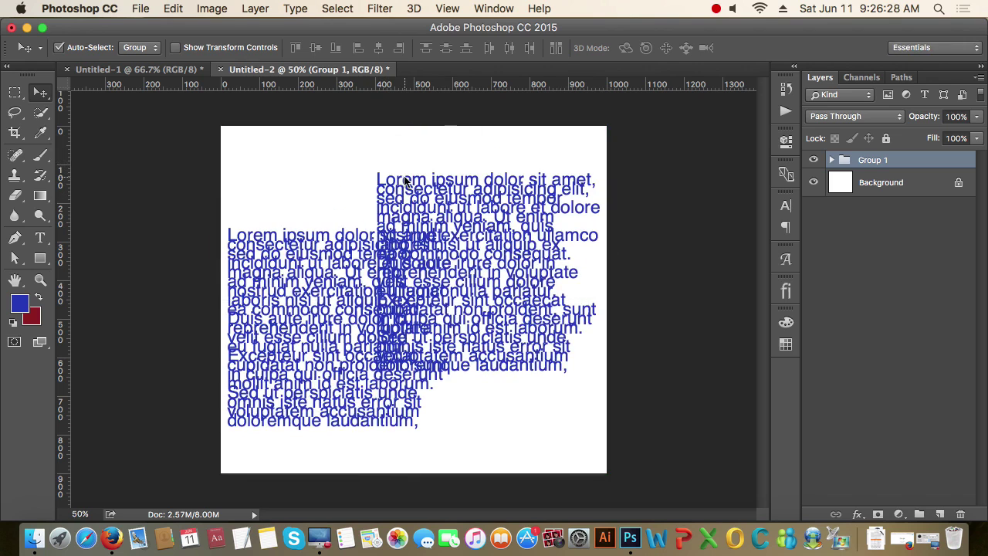
Step: Set Auto-Select to Layer and move only the group's upper-right text block past the canvas's right edge
{"action": "left_click", "coordinate": [136, 49]}
{"action": "left_click", "coordinate": [139, 63]}
{"action": "left_click_drag", "start_coordinate": [408, 190], "coordinate": [522, 160]}
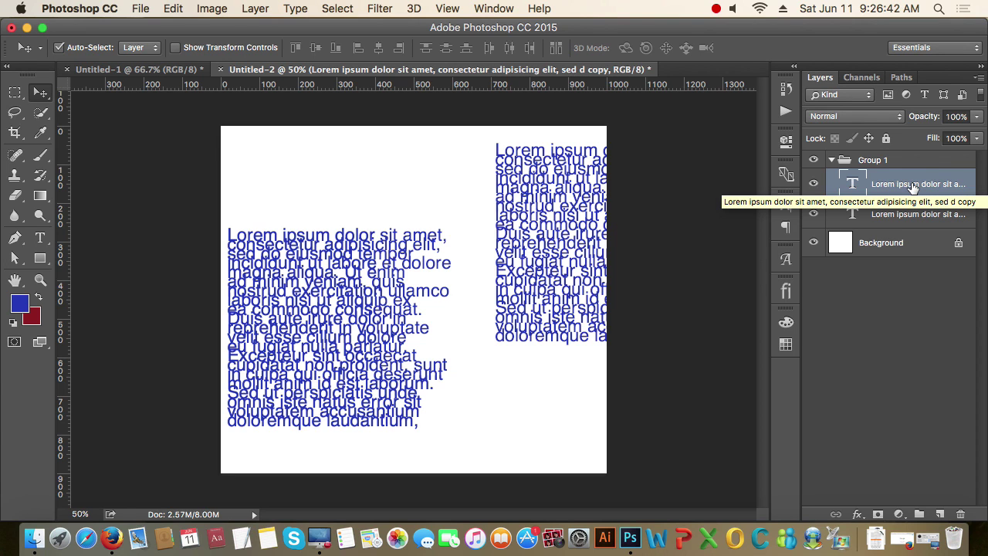
Step: Move the group's two text blocks individually so they overlap slightly side by side in the canvas's upper half
{"action": "left_click_drag", "start_coordinate": [547, 199], "coordinate": [472, 234]}
{"action": "left_click_drag", "start_coordinate": [404, 325], "coordinate": [407, 268]}
{"action": "left_click_drag", "start_coordinate": [394, 273], "coordinate": [397, 274]}
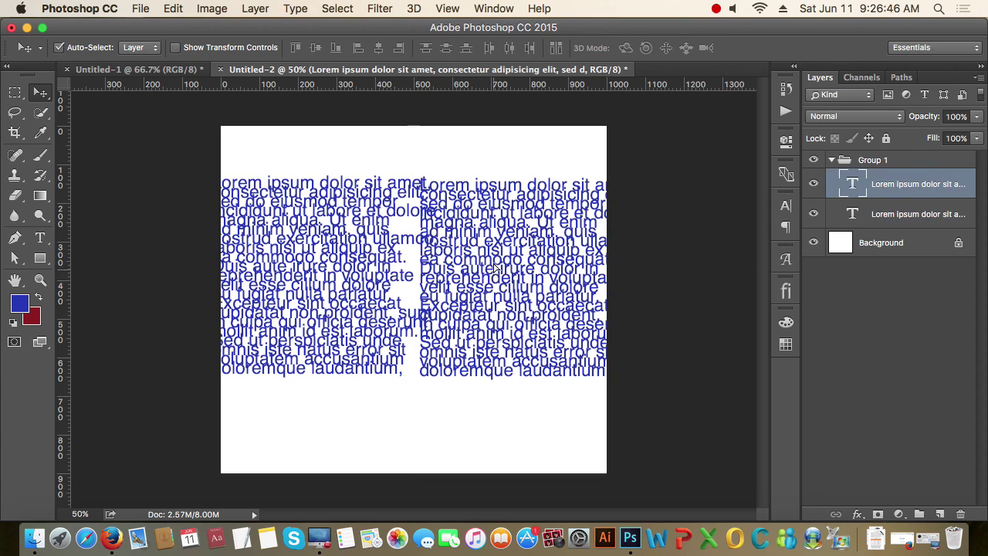
{"action": "left_click_drag", "start_coordinate": [525, 247], "coordinate": [525, 217]}
{"action": "left_click_drag", "start_coordinate": [328, 282], "coordinate": [344, 266]}
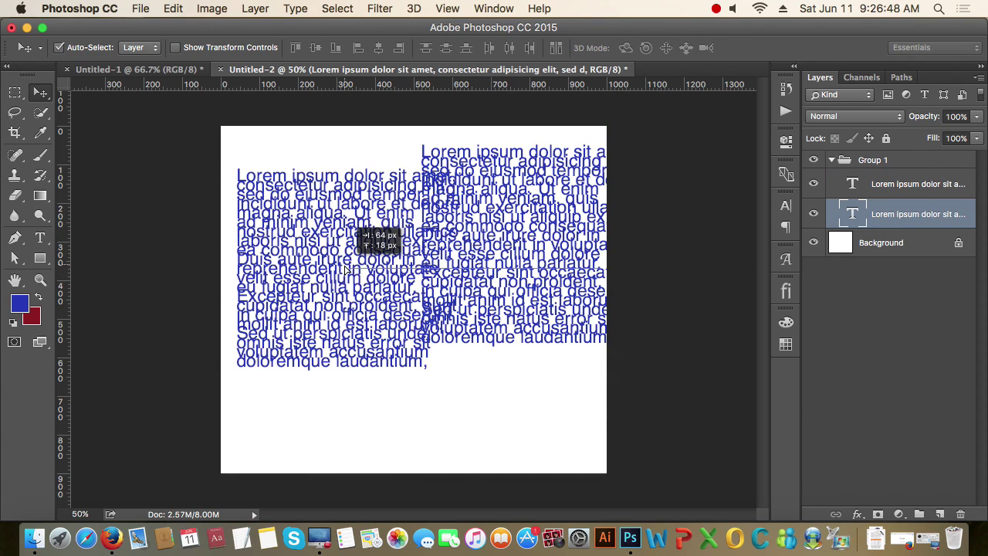
{"action": "left_click_drag", "start_coordinate": [537, 235], "coordinate": [501, 229]}
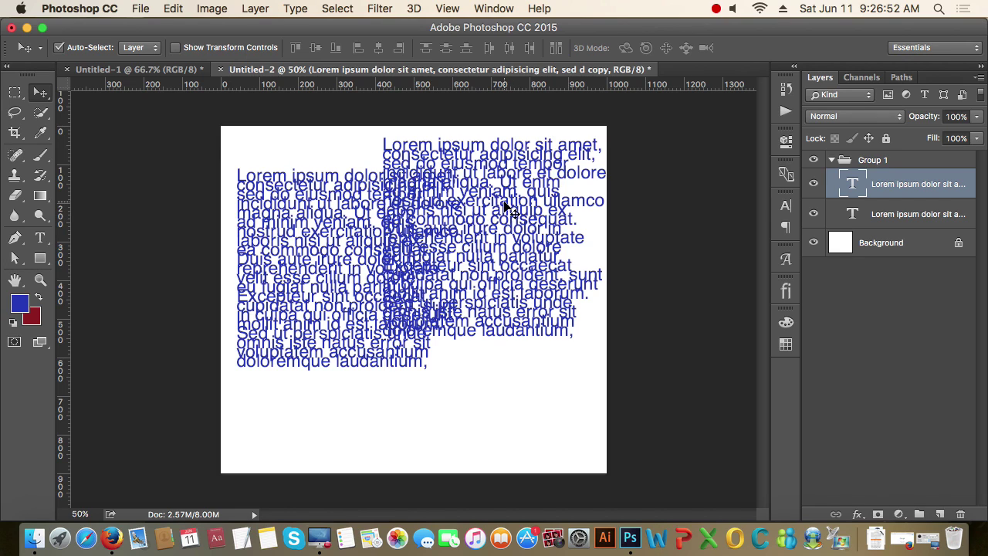
Step: Collapse and reopen Group 1, move its right text block away from the left one, and delete that block's layer
{"action": "left_click", "coordinate": [832, 161]}
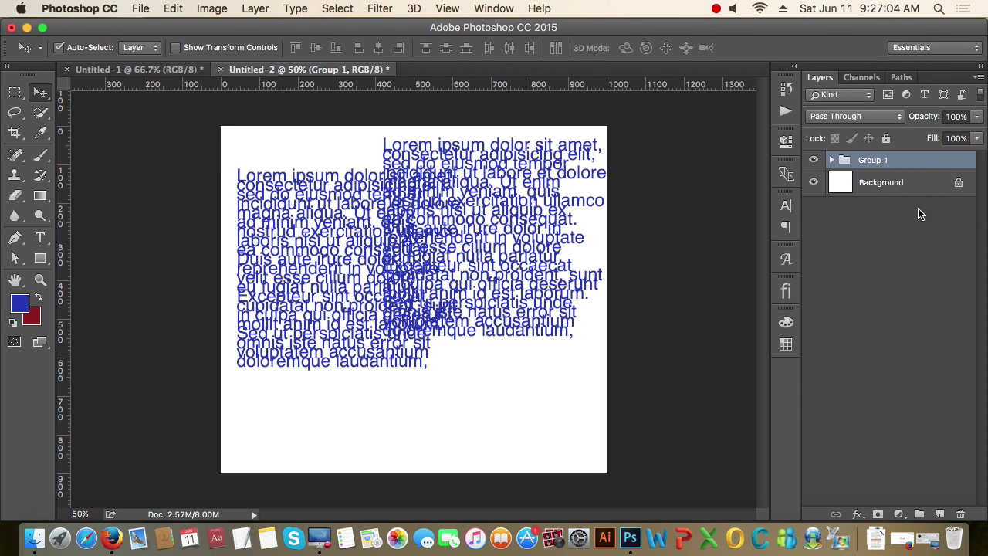
{"action": "left_click", "coordinate": [831, 160]}
{"action": "left_click", "coordinate": [831, 161]}
{"action": "left_click_drag", "start_coordinate": [487, 160], "coordinate": [580, 171]}
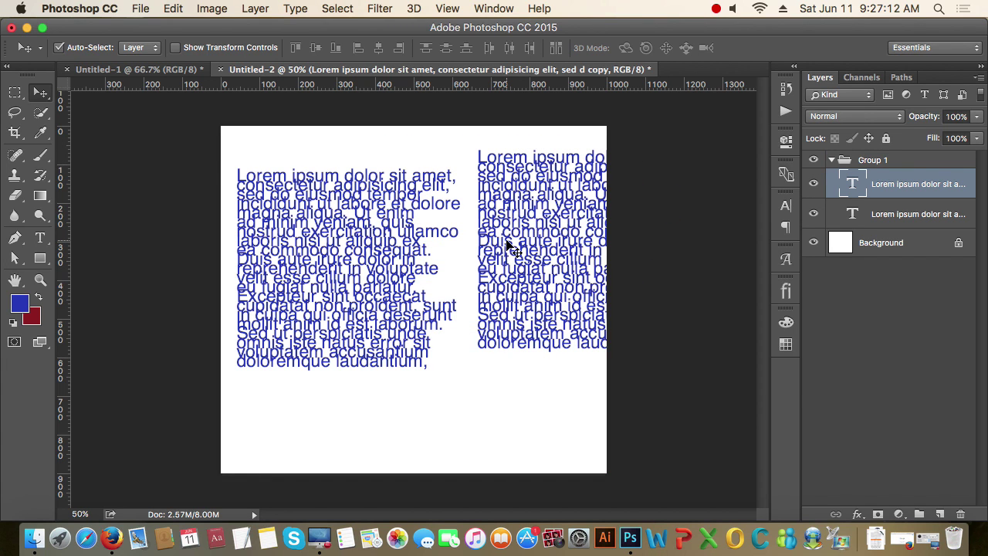
{"action": "key", "text": "Delete"}
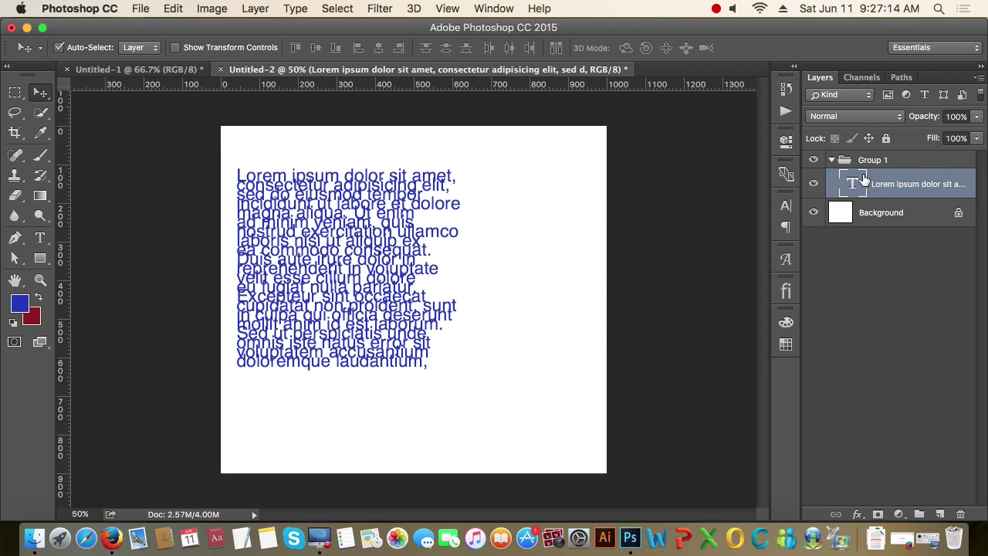
Step: Ungroup Group 1 and move the remaining text block to the horizontal centre of the canvas
{"action": "left_click", "coordinate": [874, 162]}
{"action": "right_click", "coordinate": [872, 162]}
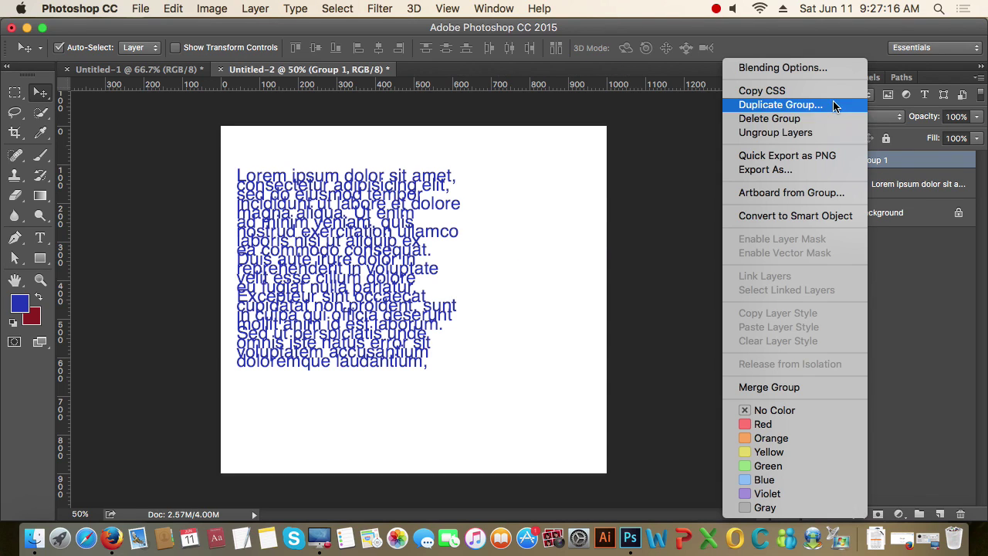
{"action": "left_click", "coordinate": [807, 133]}
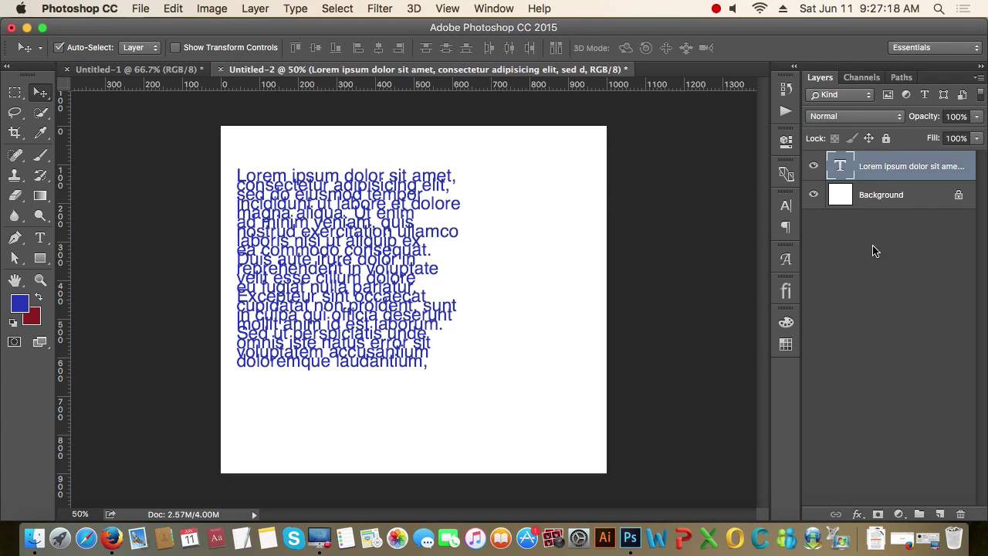
{"action": "left_click_drag", "start_coordinate": [348, 251], "coordinate": [413, 259]}
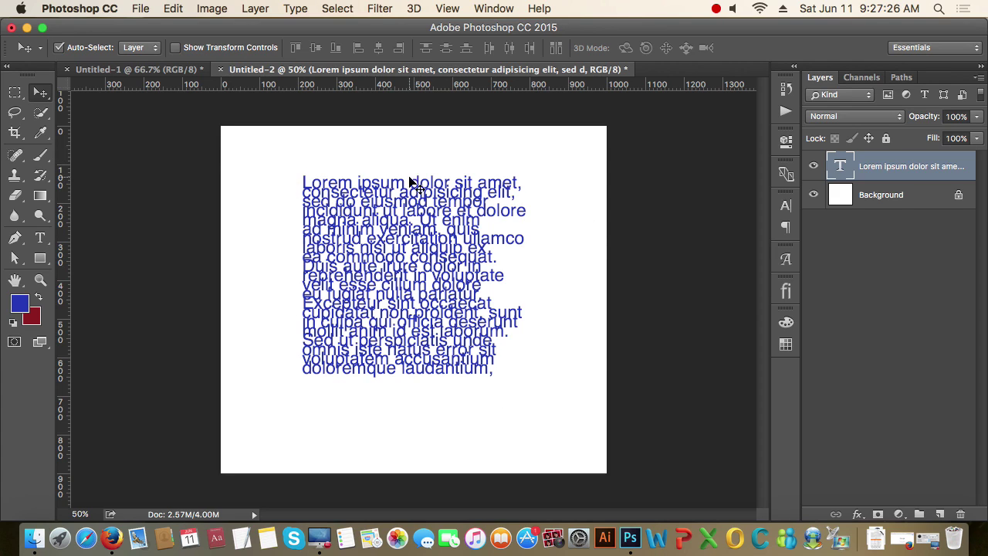
Step: Show the transform controls and try scaling the text block and rotating it about 32 degrees, cancelling the transform
{"action": "left_click", "coordinate": [177, 48]}
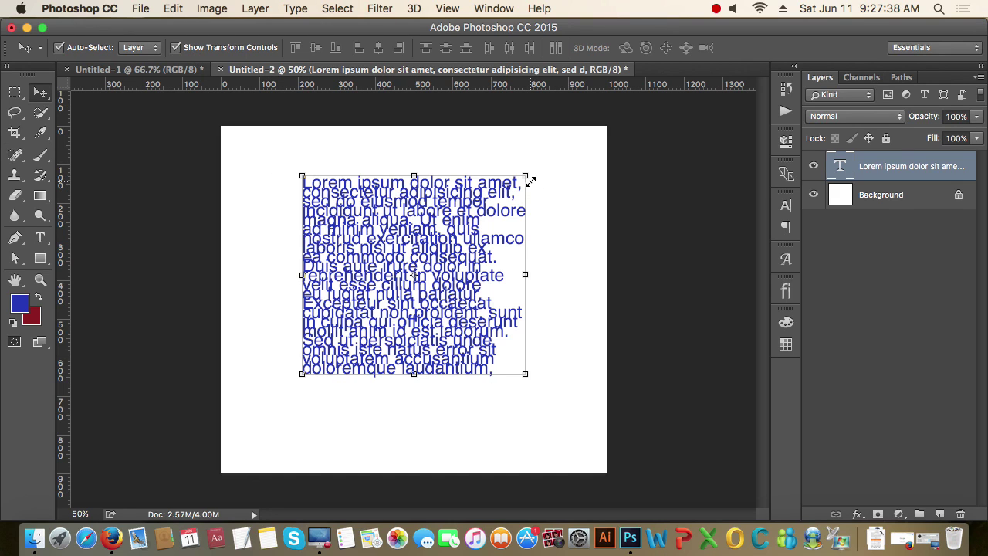
{"action": "mouse_move", "coordinate": [525, 174]}
{"action": "left_mouse_down"}
{"action": "mouse_move", "coordinate": [591, 138]}
{"action": "mouse_move", "coordinate": [522, 187]}
{"action": "mouse_move", "coordinate": [532, 180]}
{"action": "left_mouse_up"}
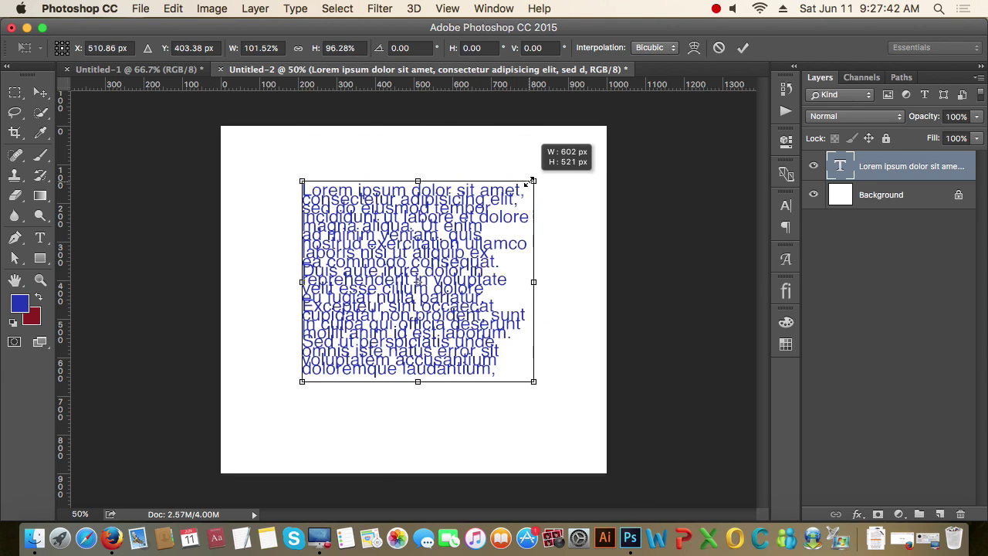
{"action": "key", "text": "super+z"}
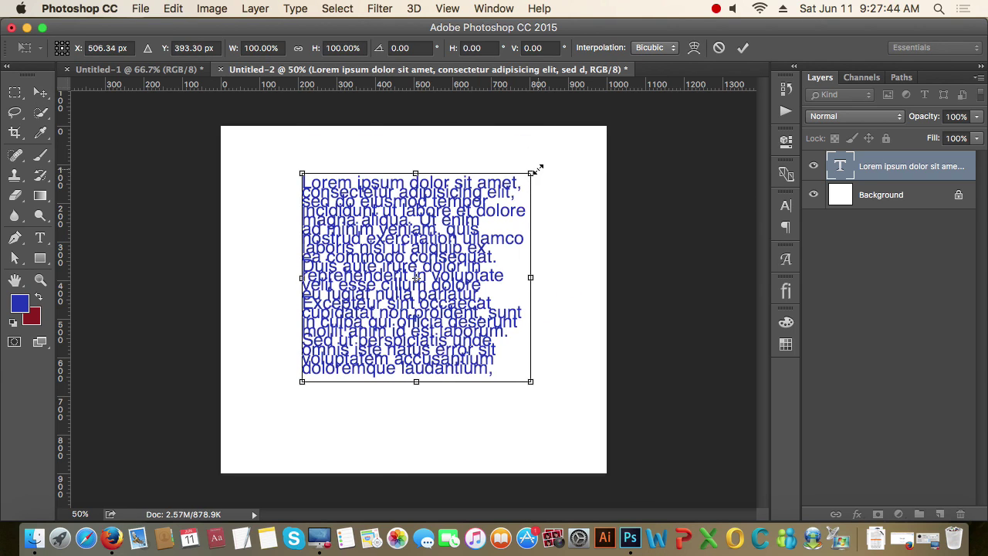
{"action": "left_click_drag", "start_coordinate": [542, 169], "coordinate": [602, 253]}
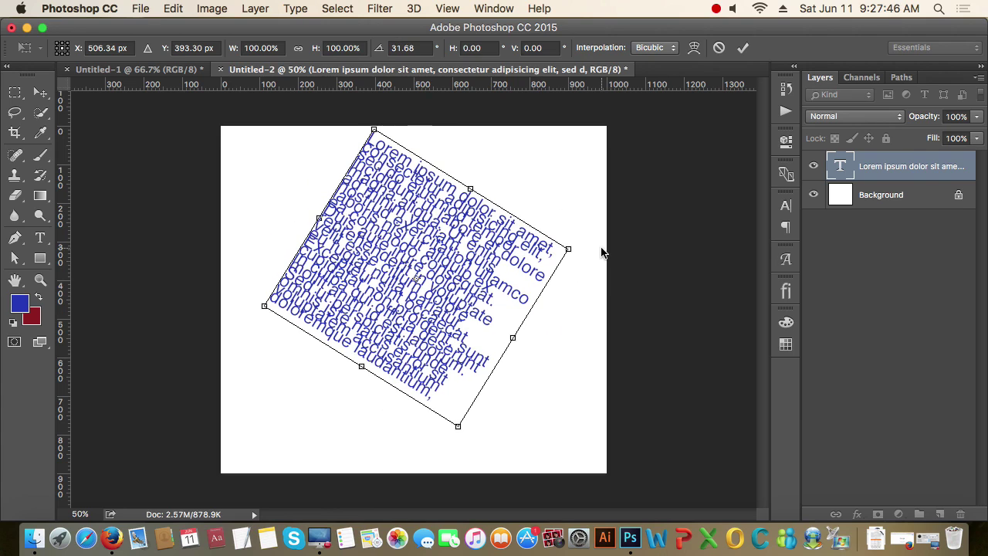
{"action": "key", "text": "super+z"}
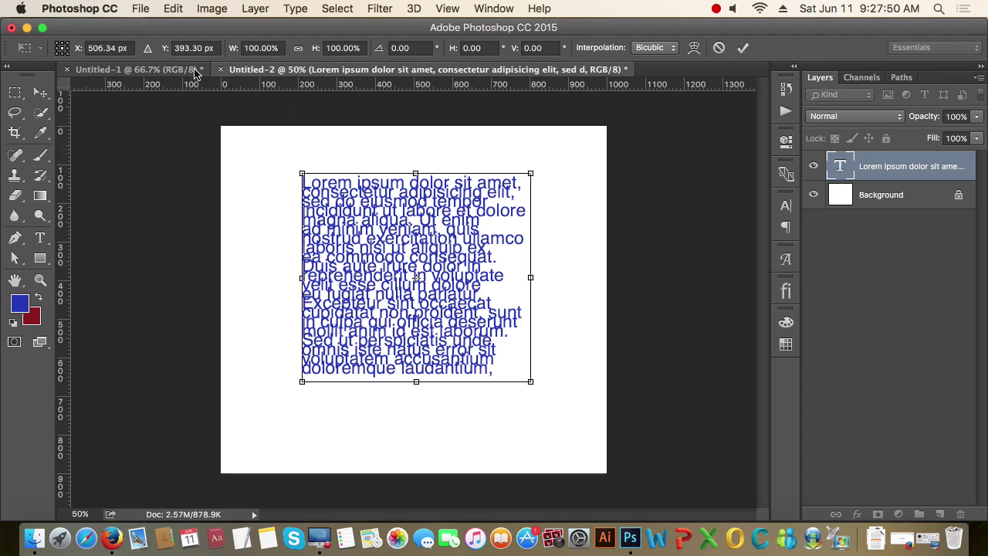
{"action": "key", "text": "Escape"}
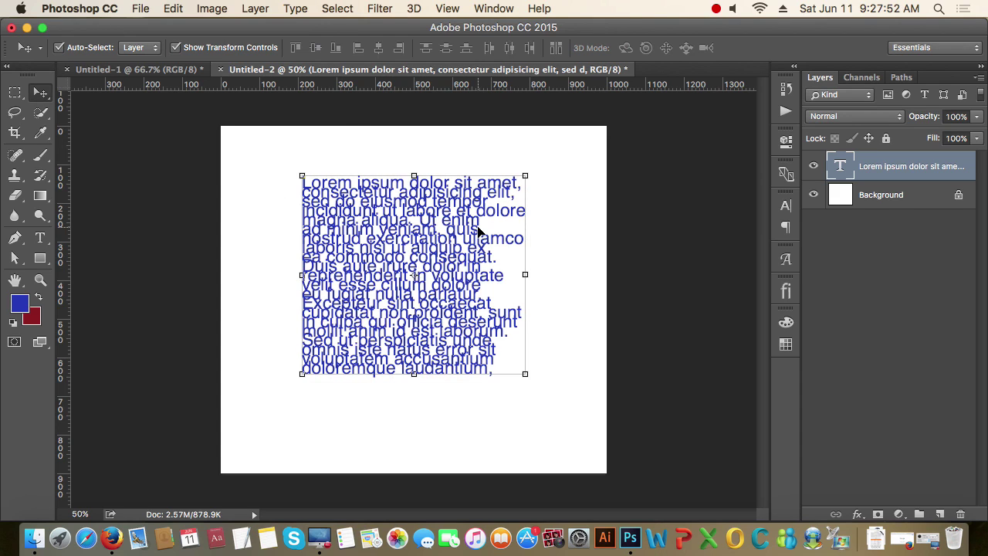
Step: Toggle the Move tool's transform controls off and on, leaving them hidden
{"action": "left_click", "coordinate": [176, 49]}
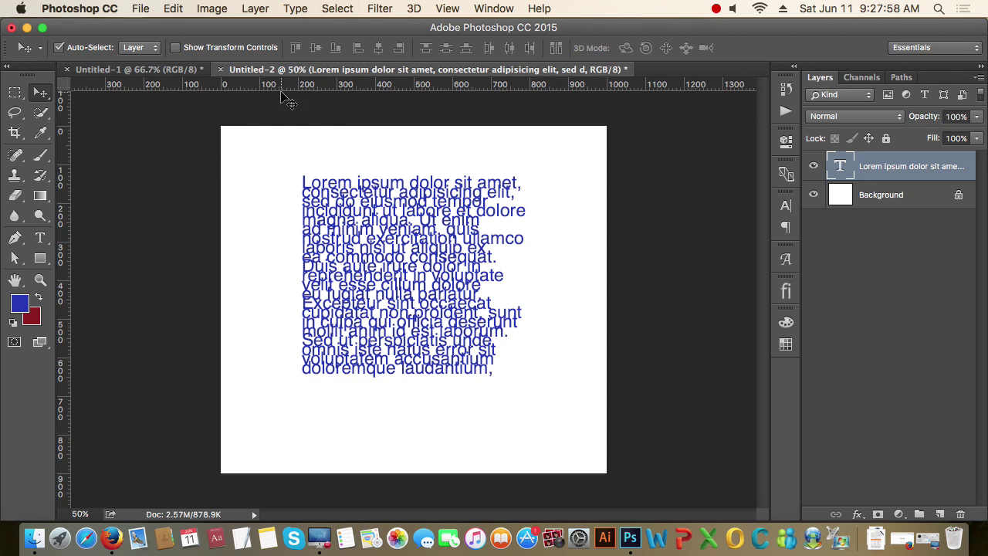
{"action": "left_click", "coordinate": [176, 49]}
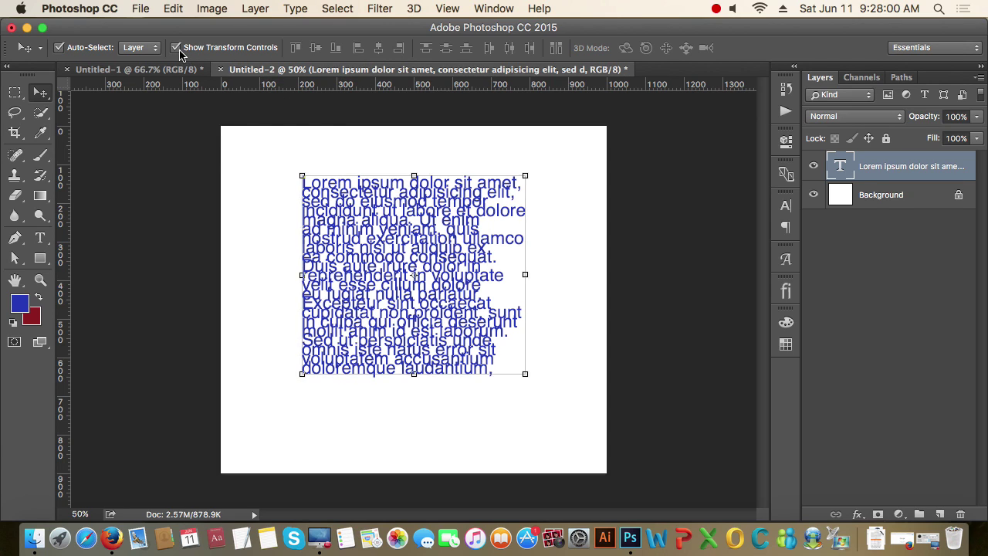
{"action": "left_click", "coordinate": [177, 49]}
Step: Move the text block to the canvas's upper-left corner and place a duplicate of it at the lower right
{"action": "left_click_drag", "start_coordinate": [388, 259], "coordinate": [503, 349]}
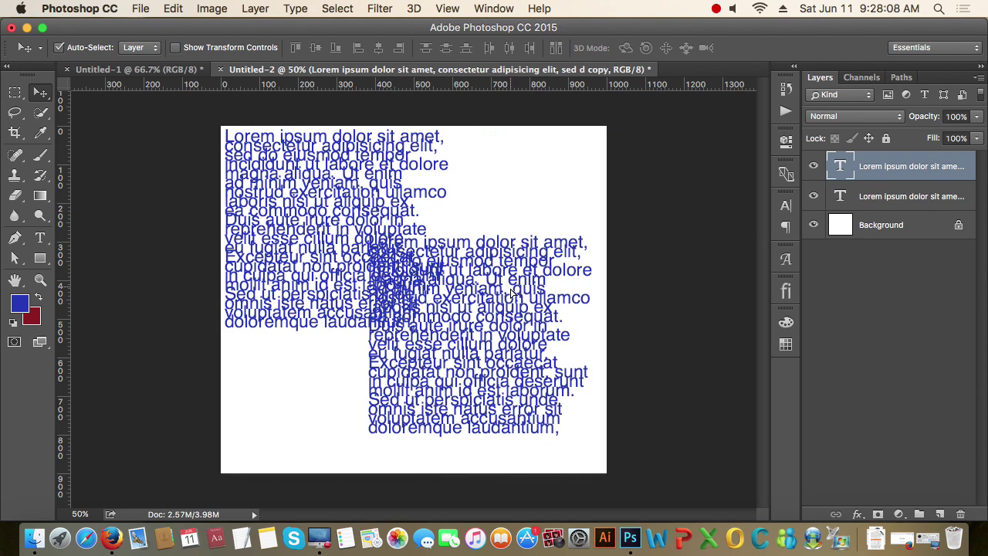
{"action": "left_click_drag", "start_coordinate": [534, 228], "coordinate": [528, 237]}
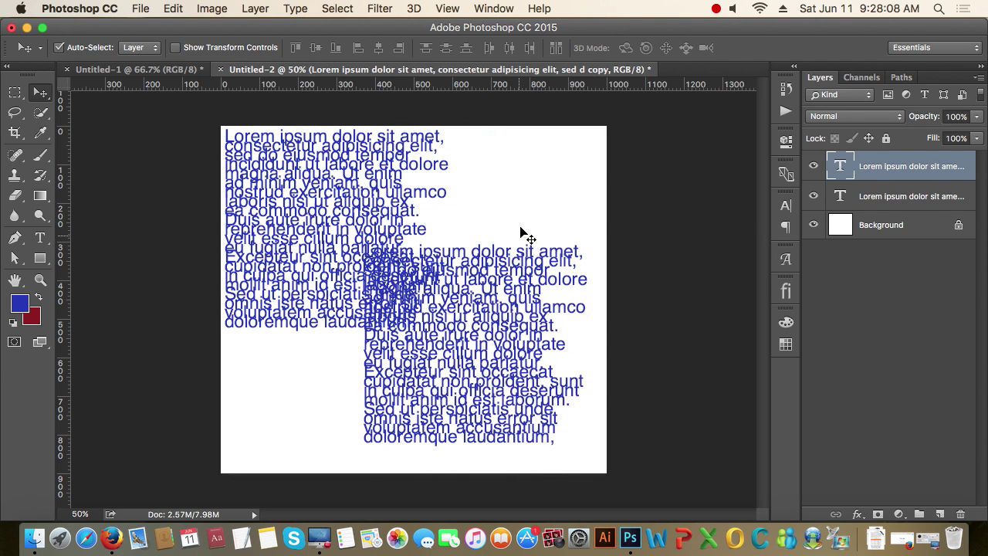
Step: Alternate the selection between the two text layers and finish with both layers selected together
{"action": "left_click", "coordinate": [888, 203], "text": "shift"}
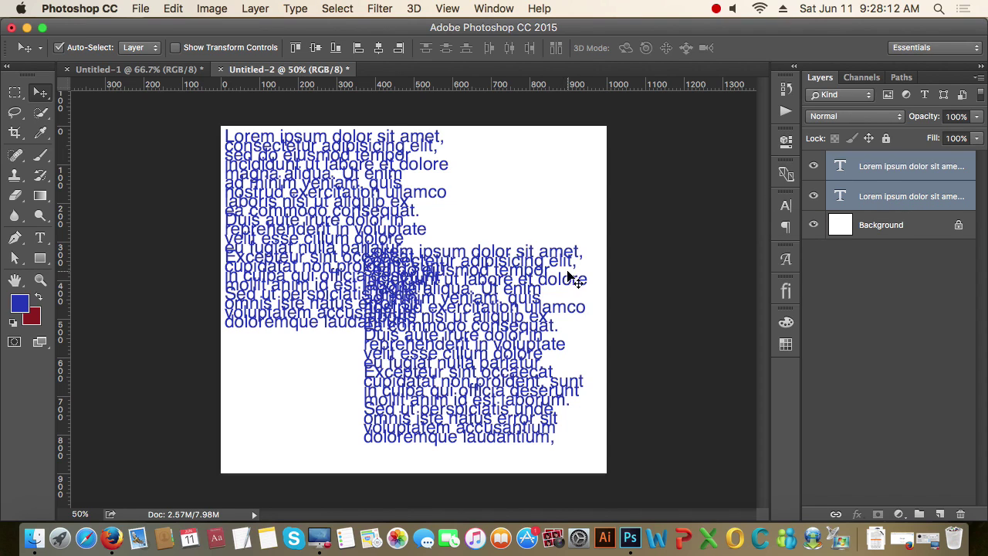
{"action": "left_click", "coordinate": [919, 165]}
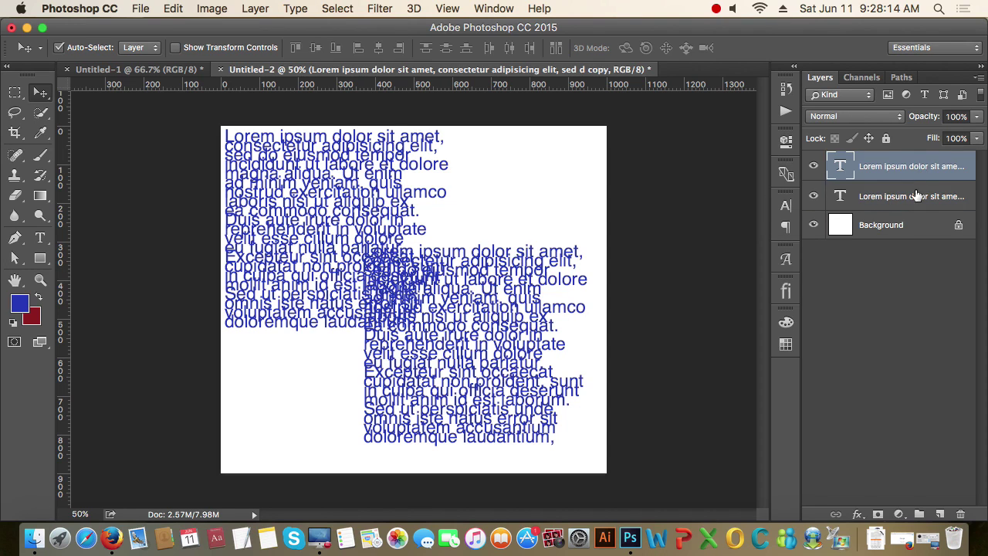
{"action": "left_click", "coordinate": [915, 193]}
{"action": "left_click", "coordinate": [916, 169]}
{"action": "left_click", "coordinate": [913, 191]}
{"action": "left_click", "coordinate": [914, 172]}
{"action": "left_click", "coordinate": [913, 194]}
{"action": "left_click", "coordinate": [913, 173]}
{"action": "left_click", "coordinate": [913, 195]}
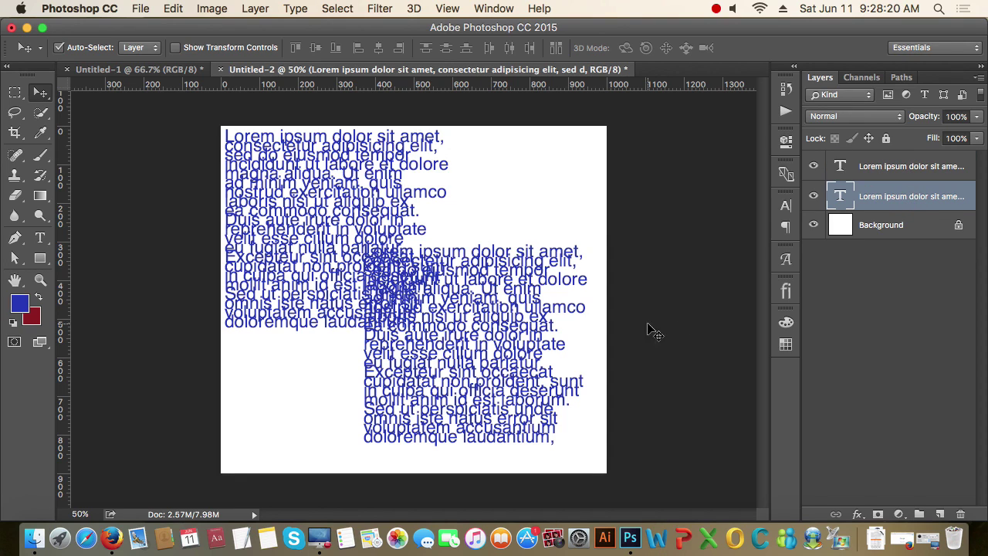
{"action": "left_click", "coordinate": [924, 171], "text": "shift"}
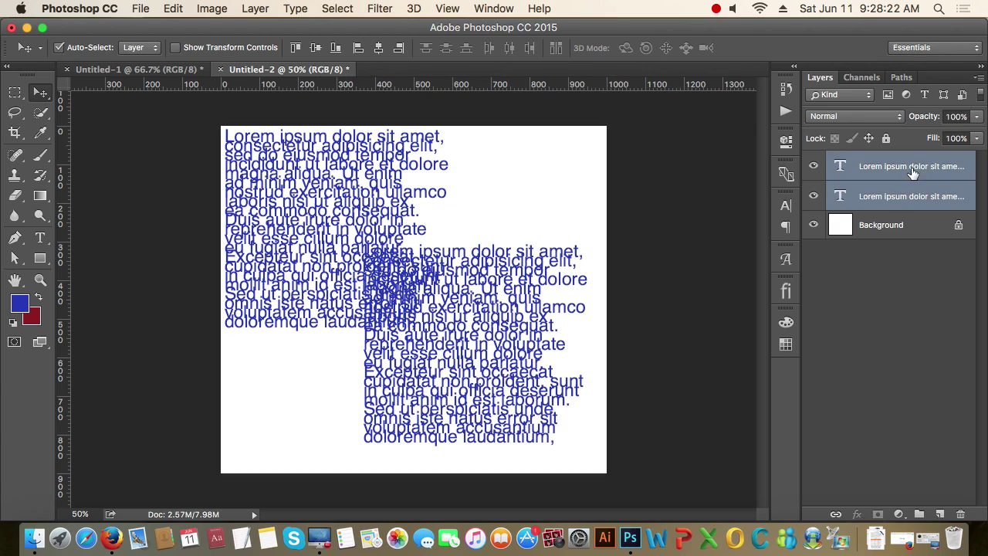
Step: Duplicate the two selected text layers and select all four text layers by adding them individually, clearing the selection at the end
{"action": "left_click_drag", "start_coordinate": [918, 166], "coordinate": [940, 514]}
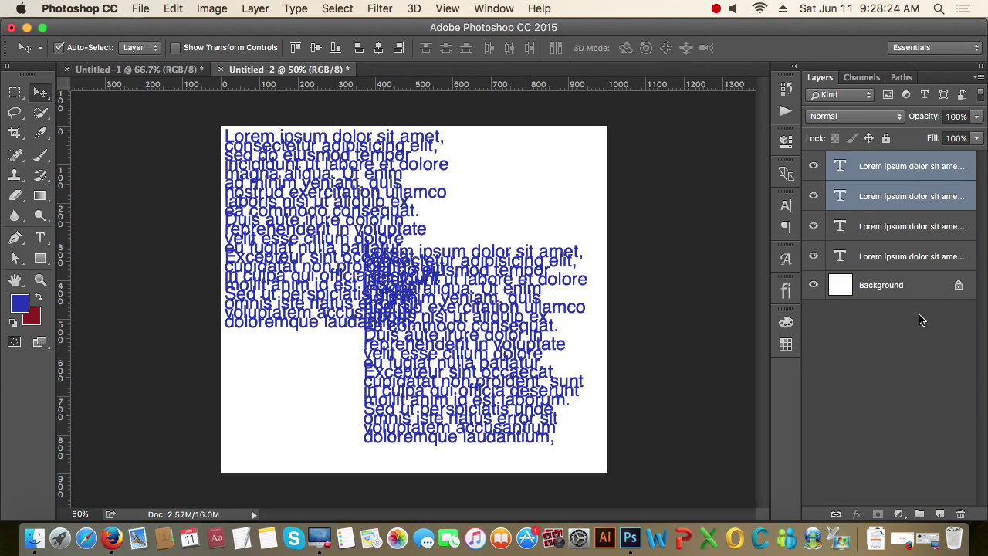
{"action": "left_click", "coordinate": [922, 261]}
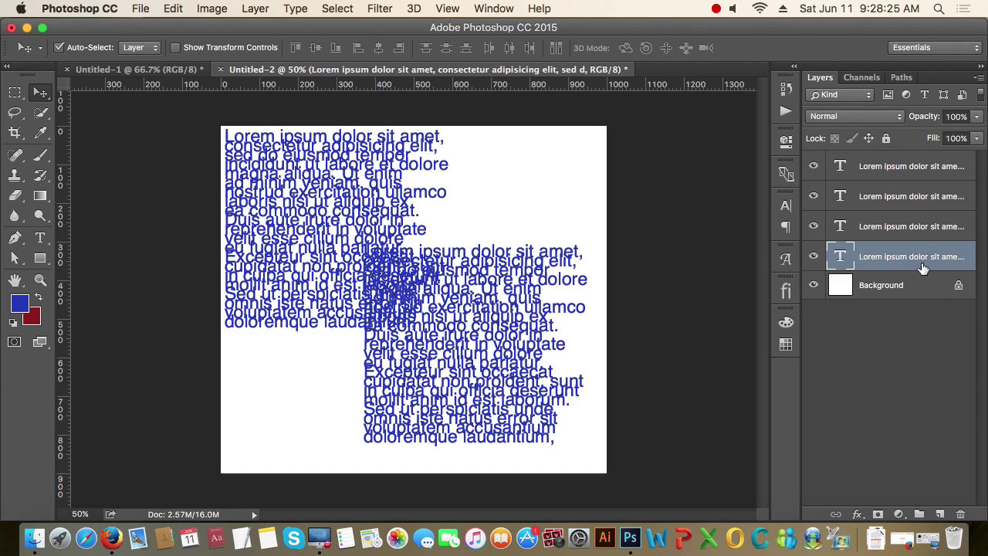
{"action": "left_click", "coordinate": [914, 170]}
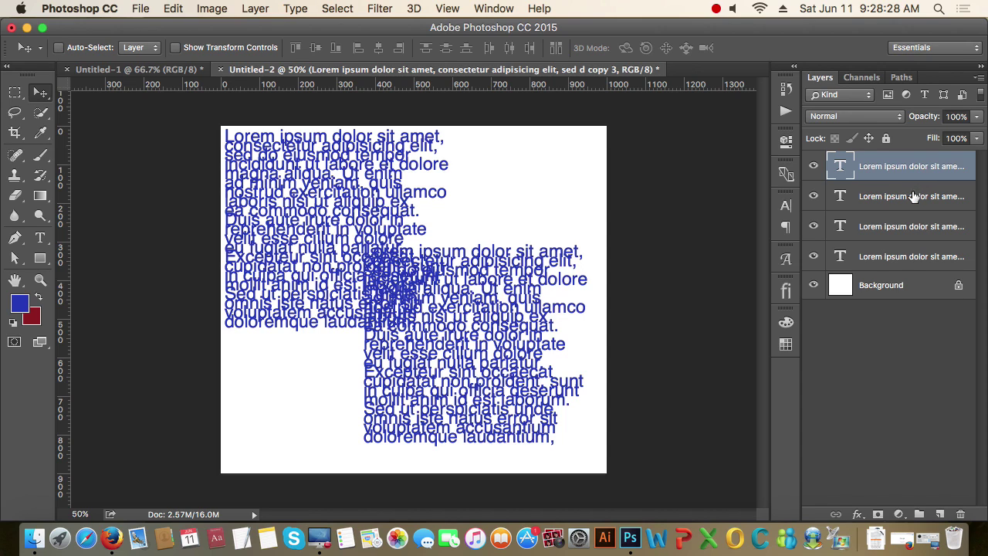
{"action": "left_click", "coordinate": [913, 234], "text": "super"}
{"action": "left_click", "coordinate": [919, 263], "text": "super"}
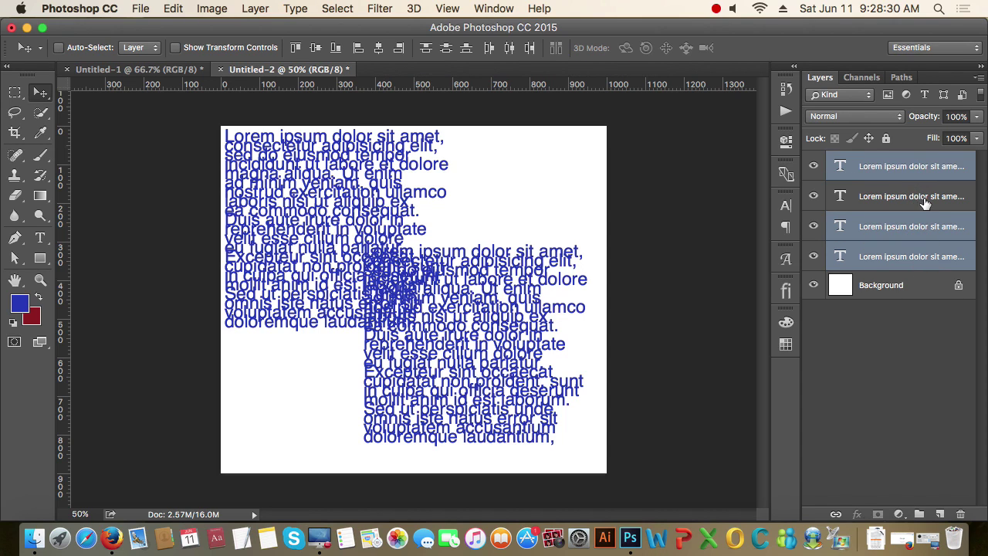
{"action": "left_click", "coordinate": [924, 202], "text": "super"}
{"action": "left_click", "coordinate": [919, 334]}
Step: Select the top two text layers individually, and select all four text layers as one range before clearing the selection
{"action": "left_click", "coordinate": [916, 175], "text": "super"}
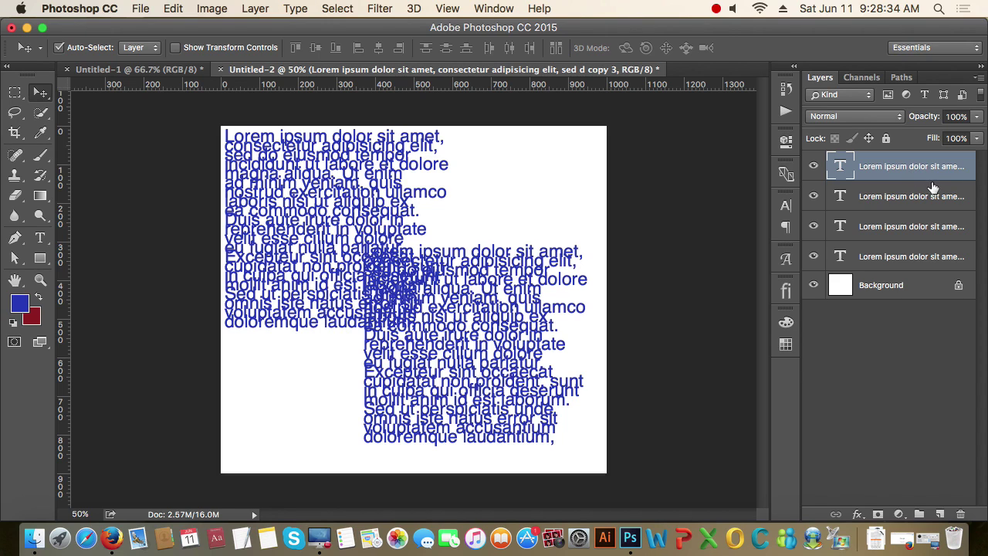
{"action": "left_click", "coordinate": [924, 203], "text": "super"}
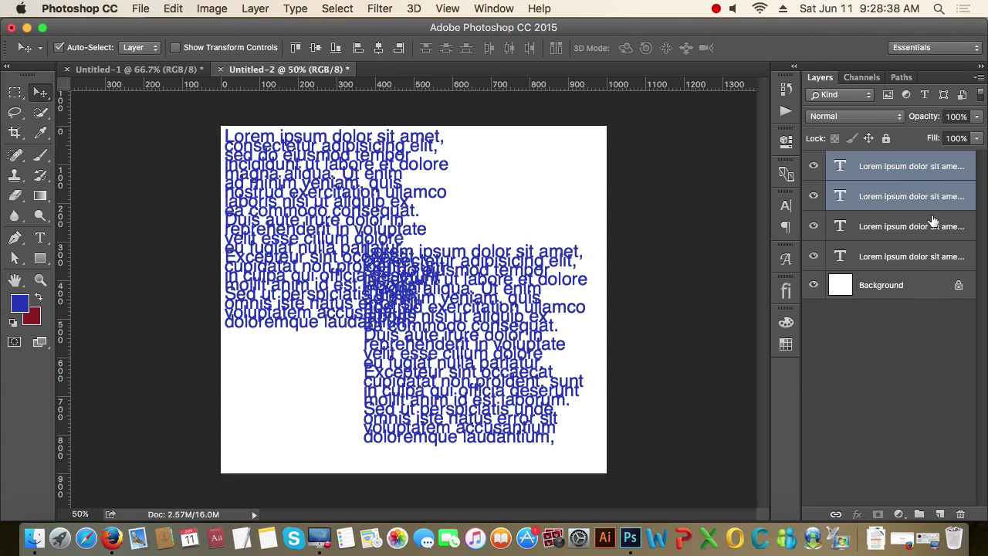
{"action": "left_click", "coordinate": [935, 292]}
{"action": "left_click", "coordinate": [925, 168]}
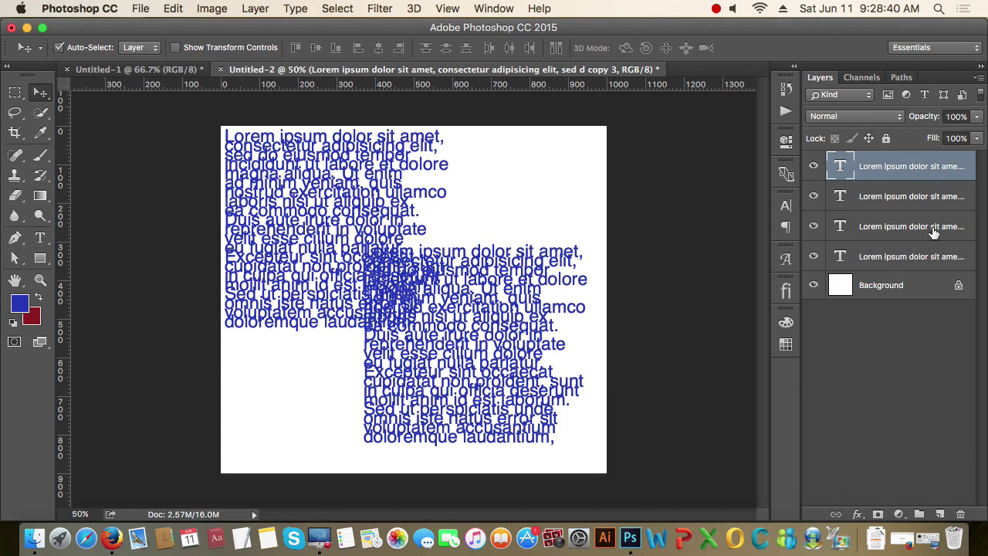
{"action": "left_click", "coordinate": [929, 258], "text": "shift"}
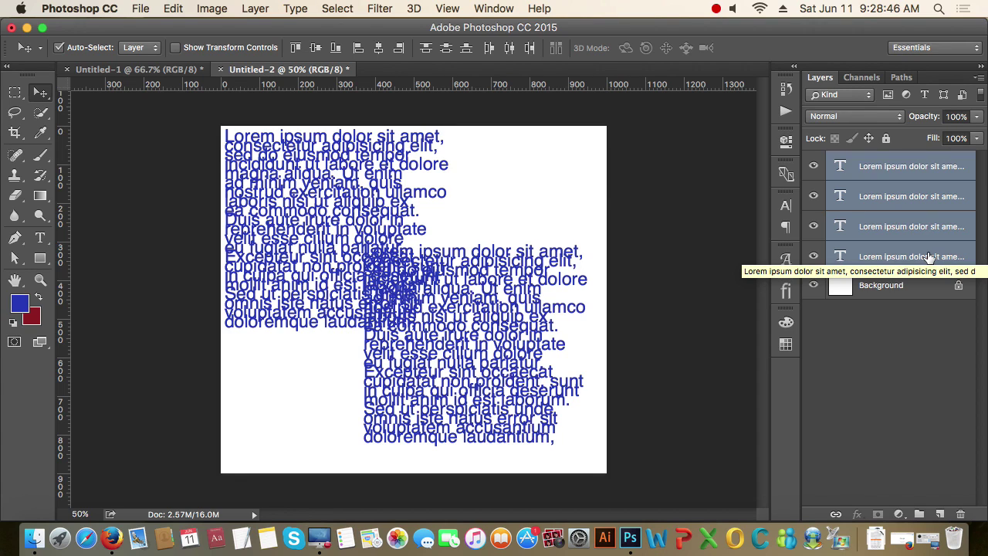
{"action": "left_click", "coordinate": [918, 355]}
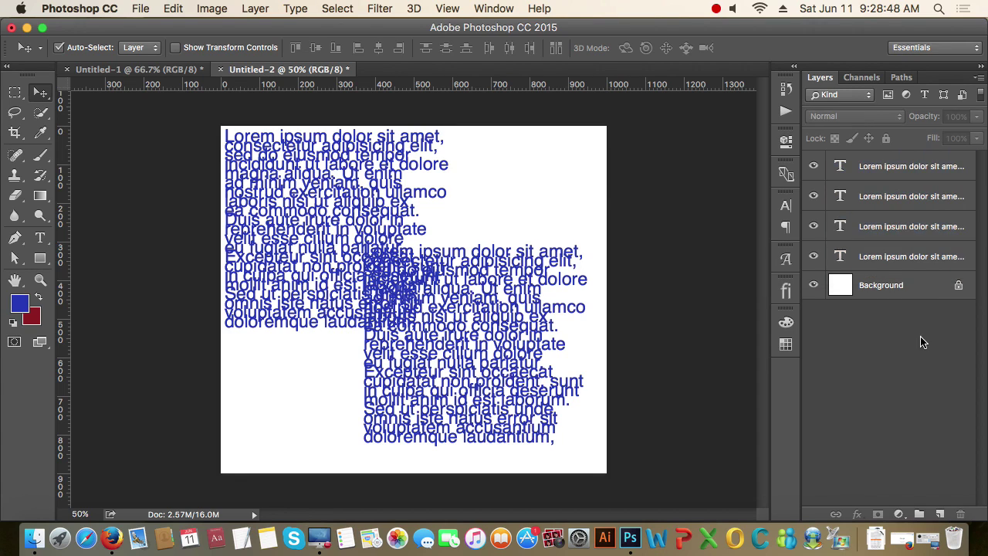
Step: Select the top three text layers one after another and extend the range from the third layer in both directions before deselecting
{"action": "left_click", "coordinate": [908, 174]}
{"action": "left_click", "coordinate": [916, 194]}
{"action": "left_click", "coordinate": [916, 232]}
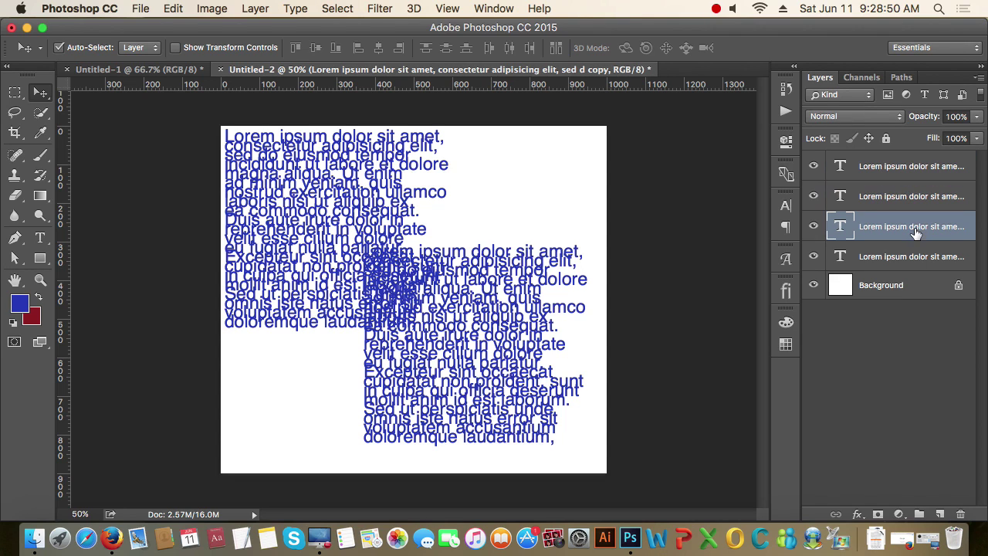
{"action": "left_click", "coordinate": [916, 258], "text": "shift"}
{"action": "left_click", "coordinate": [917, 199], "text": "shift"}
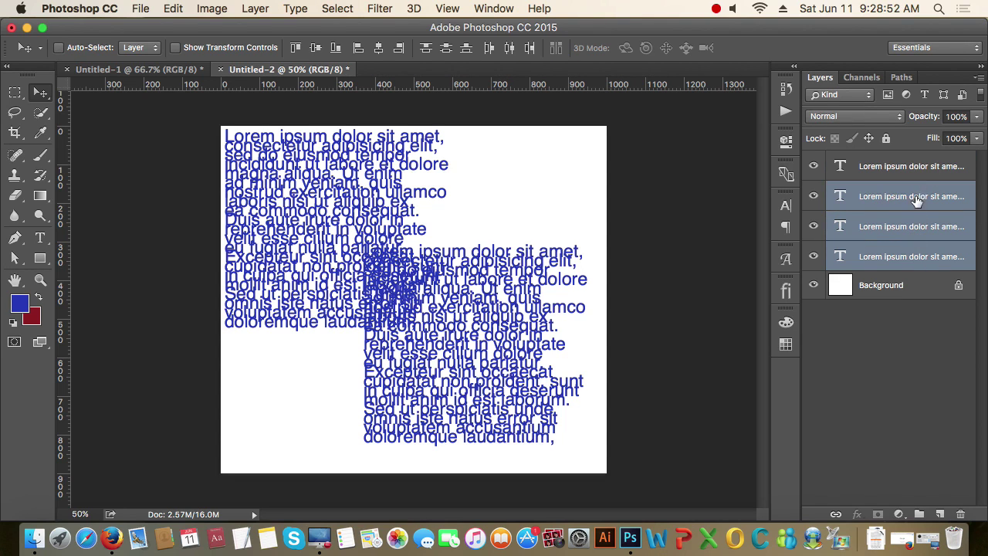
{"action": "left_click", "coordinate": [920, 166], "text": "shift"}
{"action": "left_click", "coordinate": [923, 355]}
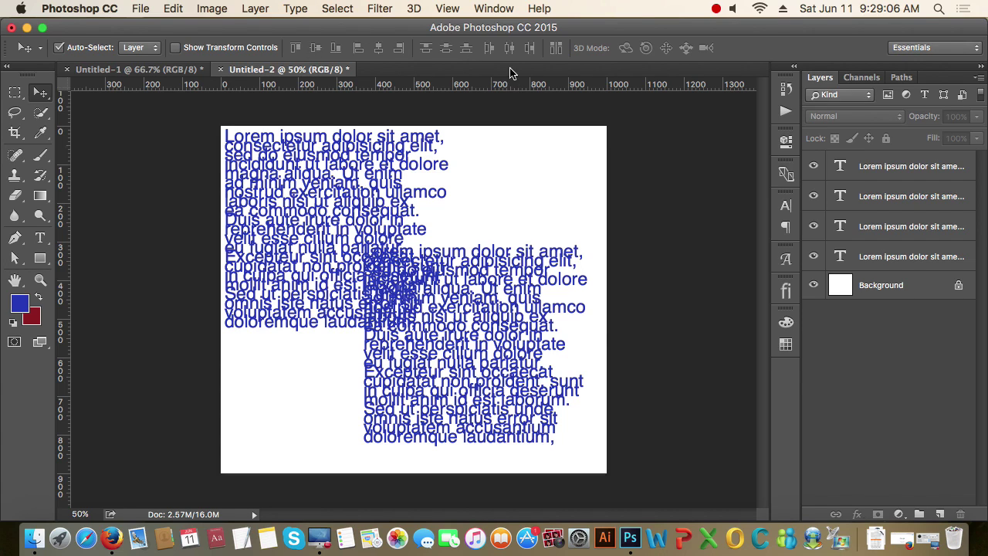
Step: Select the lower three text layers and align them by their vertical centers and right edges
{"action": "left_click", "coordinate": [878, 256]}
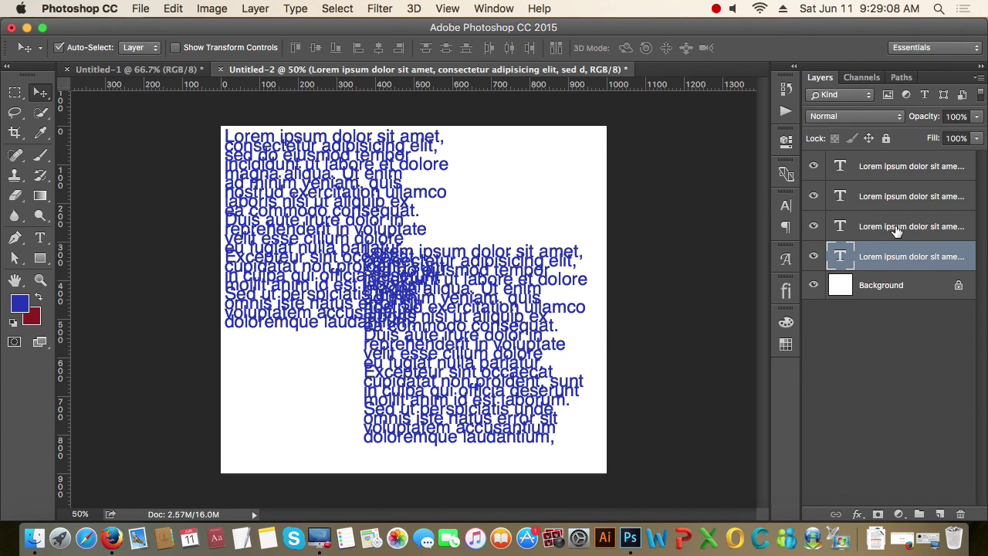
{"action": "left_click", "coordinate": [896, 230], "text": "shift"}
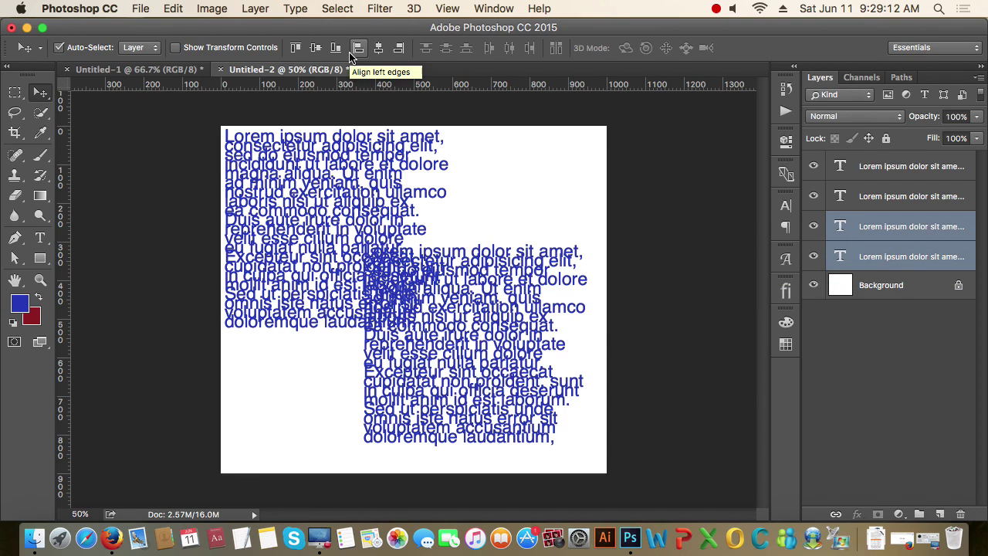
{"action": "left_click", "coordinate": [886, 198], "text": "shift"}
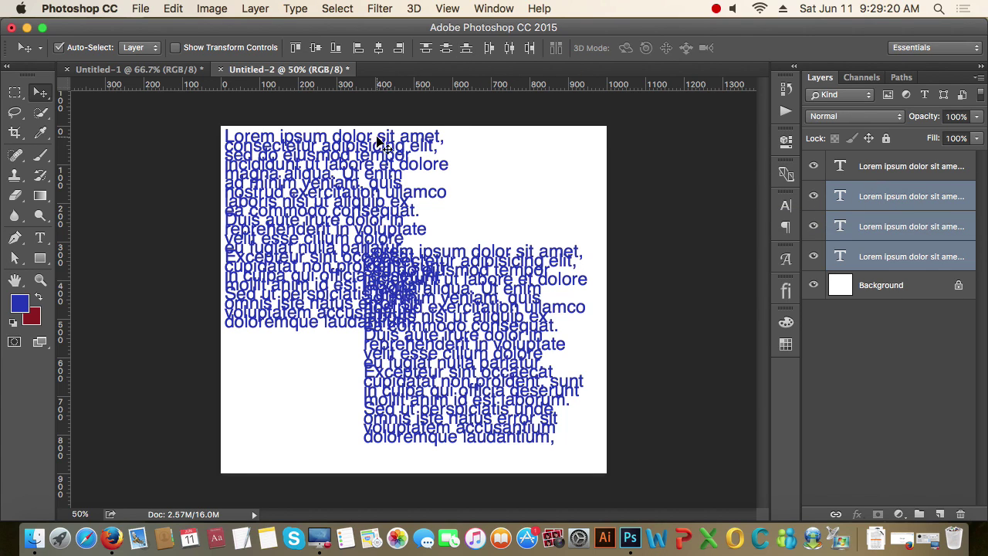
{"action": "left_click", "coordinate": [316, 51]}
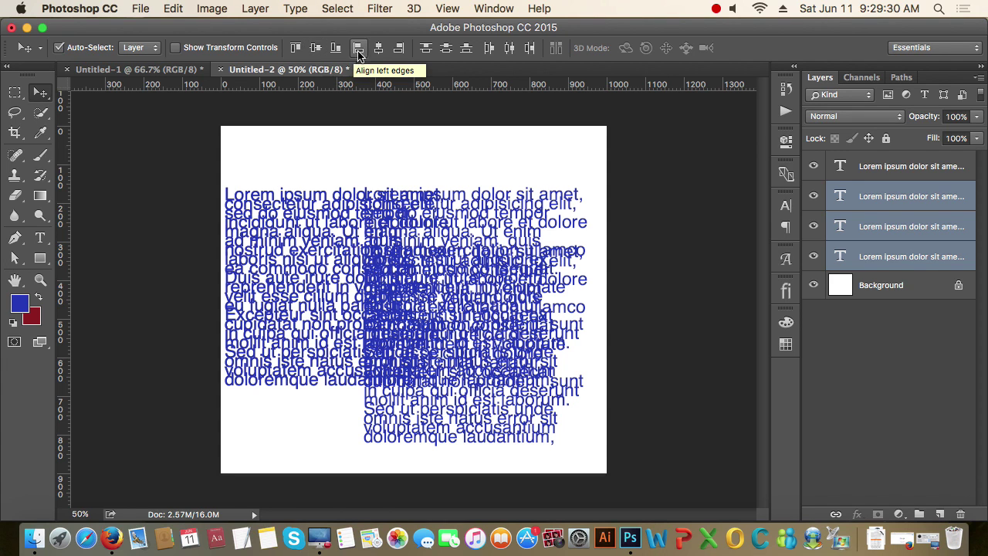
{"action": "left_click", "coordinate": [400, 49]}
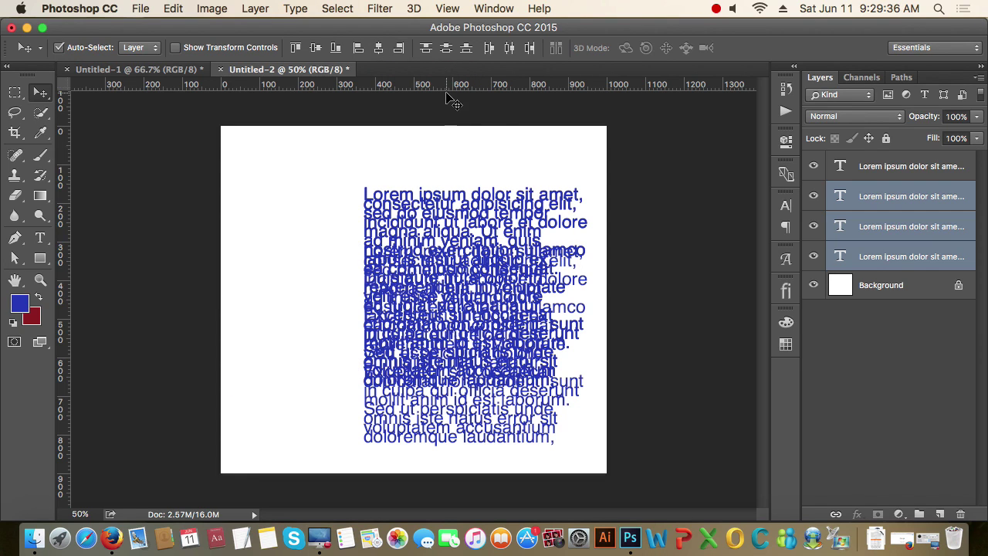
{"action": "left_click", "coordinate": [877, 334]}
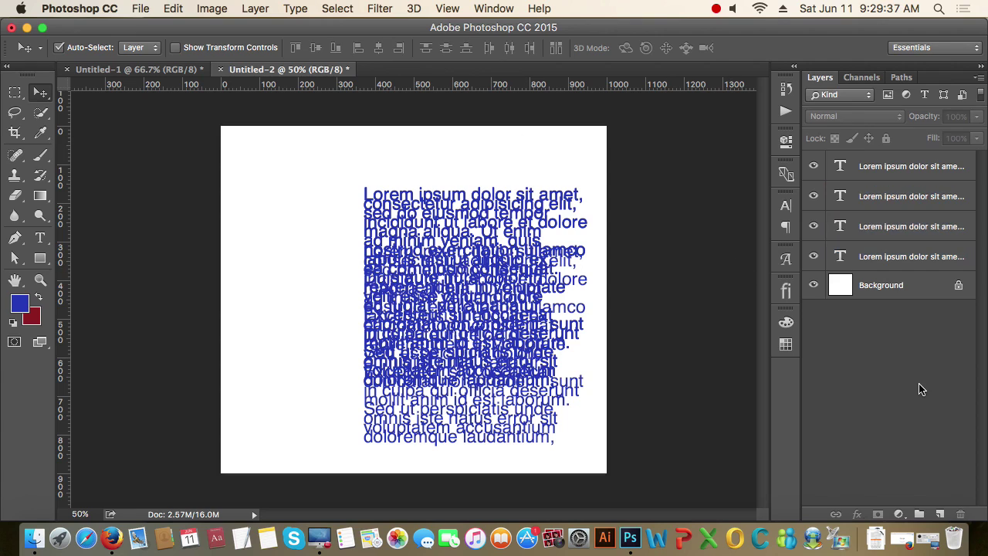
{"action": "left_click", "coordinate": [872, 176]}
{"action": "left_click", "coordinate": [886, 204]}
{"action": "left_click", "coordinate": [891, 231]}
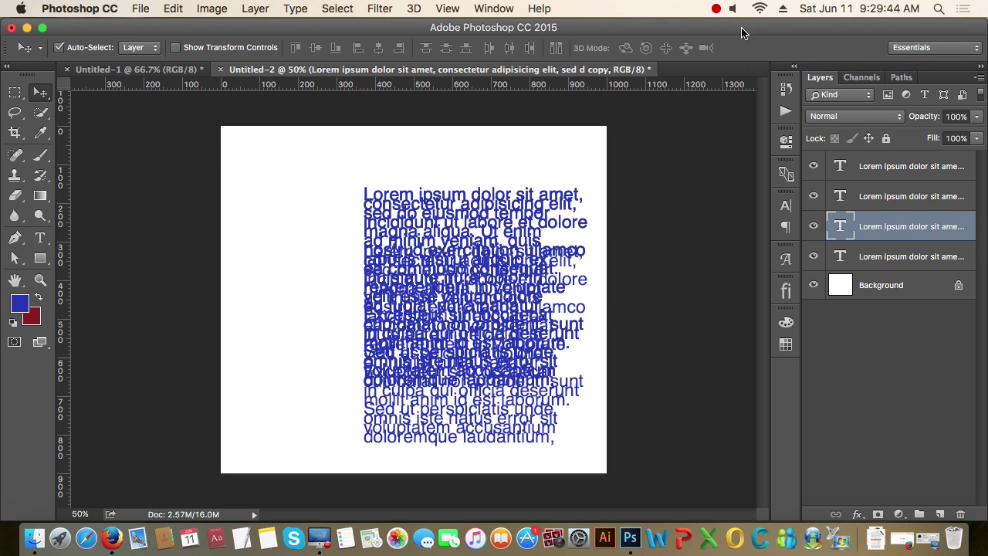
{"action": "left_click", "coordinate": [715, 9]}
{"action": "left_click", "coordinate": [760, 40]}
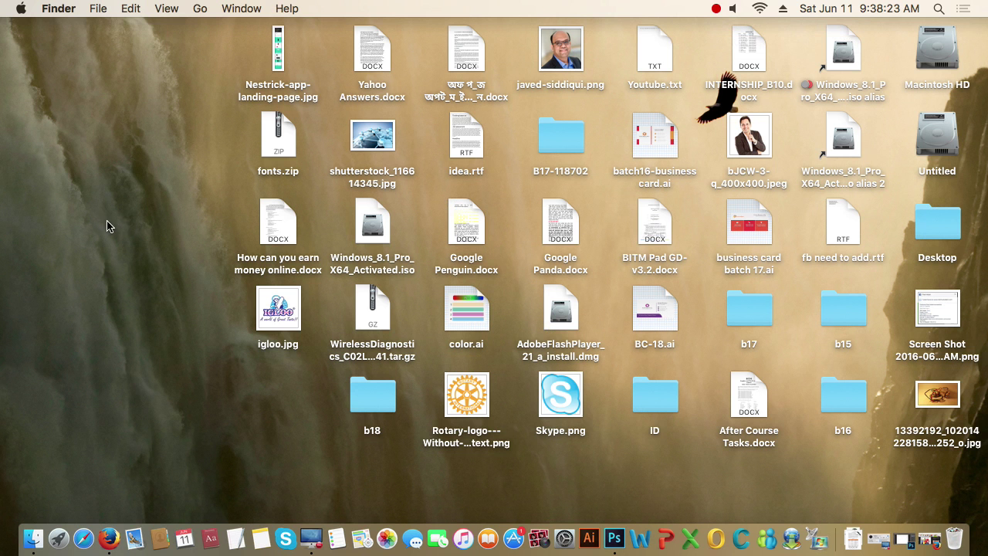
{"action": "right_click", "coordinate": [117, 160]}
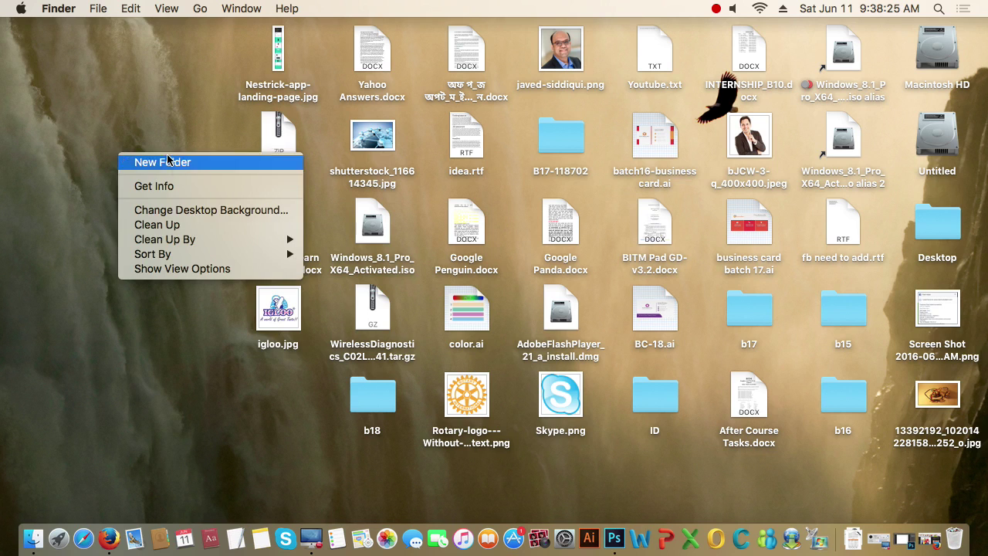
{"action": "left_click", "coordinate": [184, 225]}
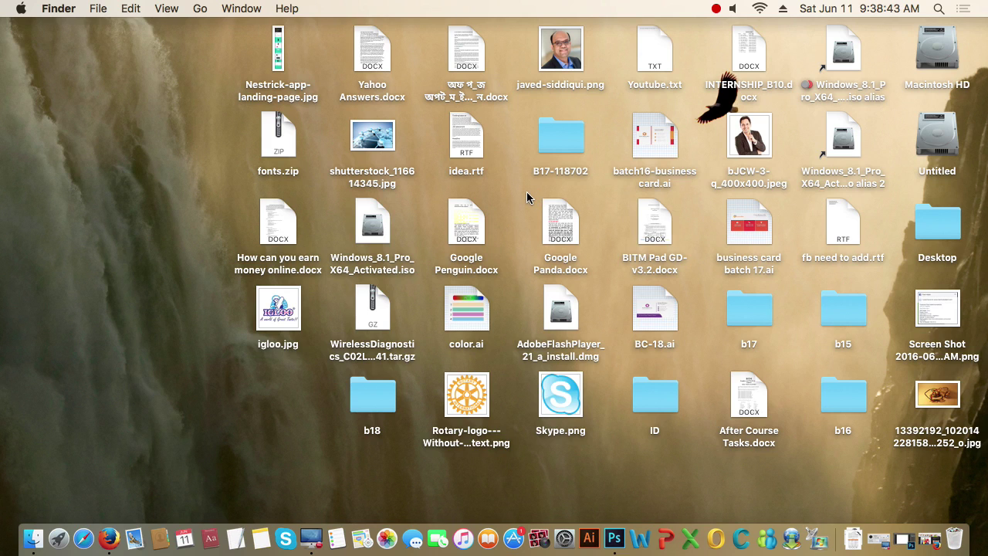
Step: Switch to Firefox and copy the enlarged picture of kids with thumbs up from the image search results
{"action": "left_click", "coordinate": [108, 538]}
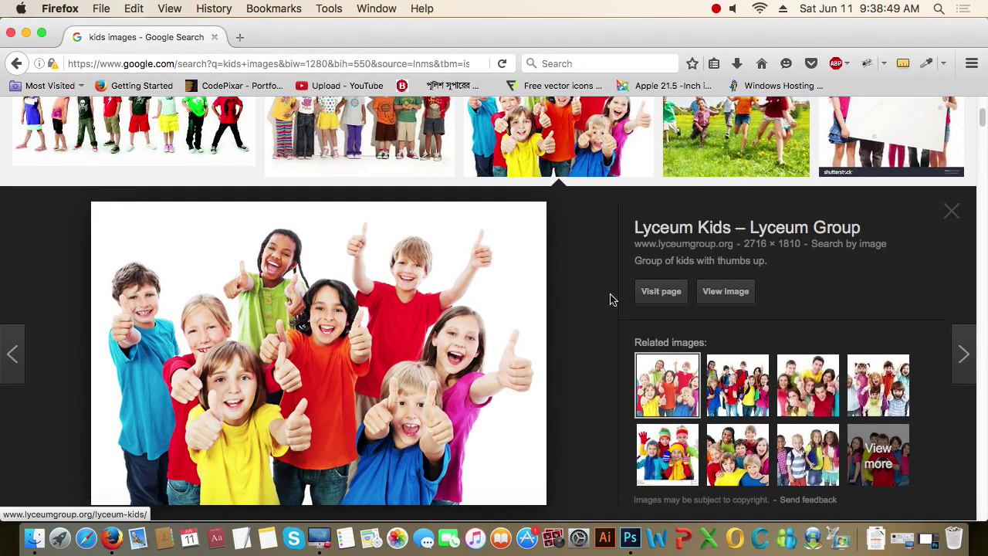
{"action": "scroll", "coordinate": [503, 298], "scroll_direction": "down", "scroll_amount": 1}
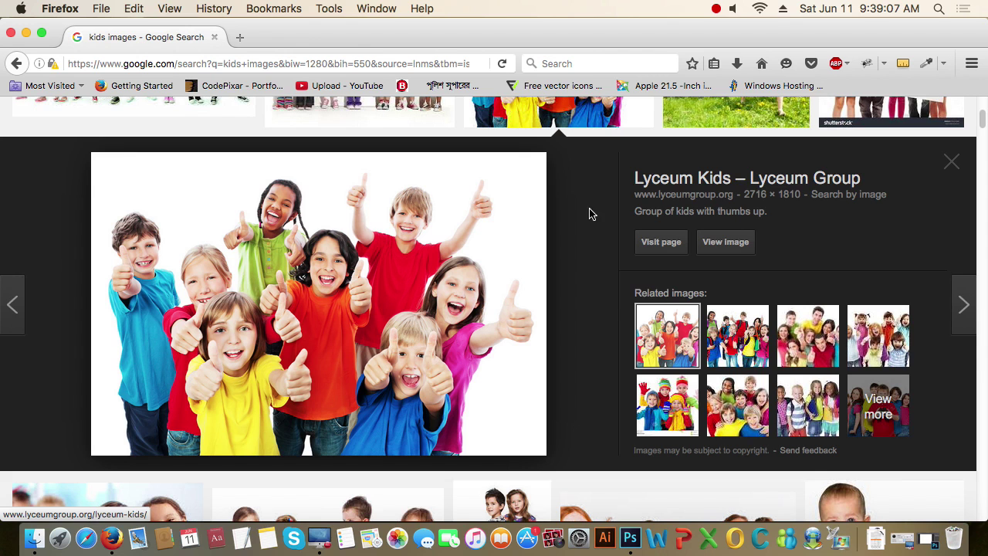
{"action": "scroll", "coordinate": [796, 214], "scroll_direction": "up", "scroll_amount": 3}
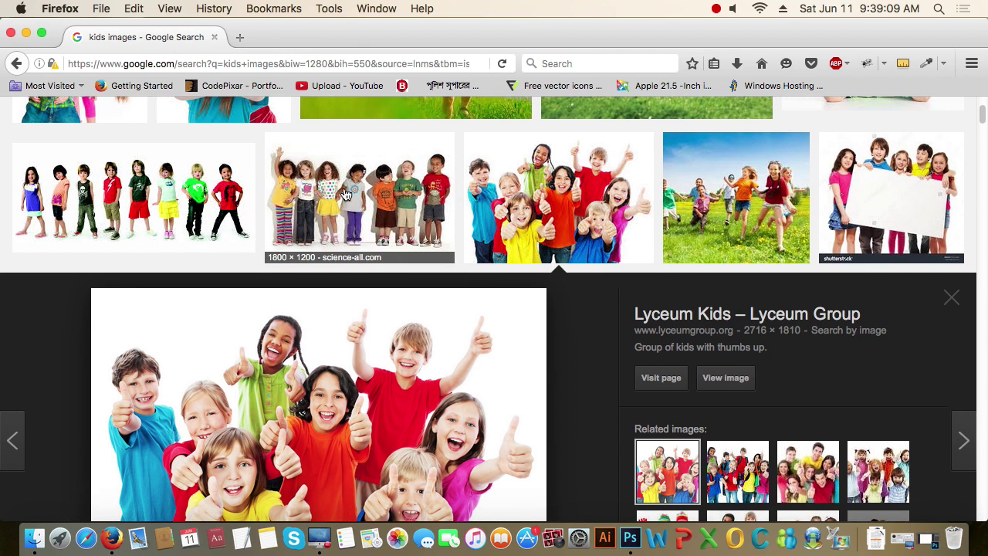
{"action": "scroll", "coordinate": [369, 259], "scroll_direction": "down", "scroll_amount": 3}
{"action": "scroll", "coordinate": [361, 328], "scroll_direction": "down", "scroll_amount": 1}
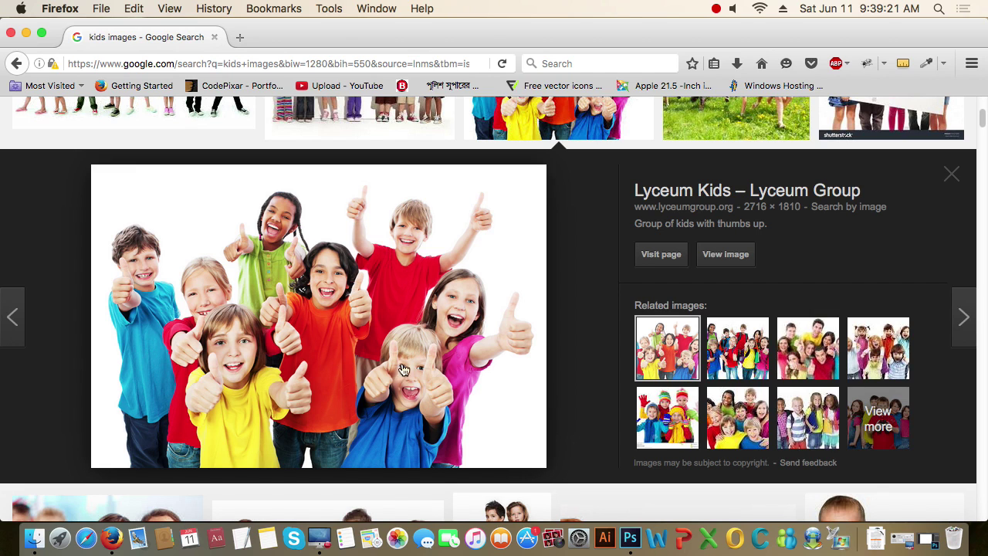
{"action": "right_click", "coordinate": [354, 251]}
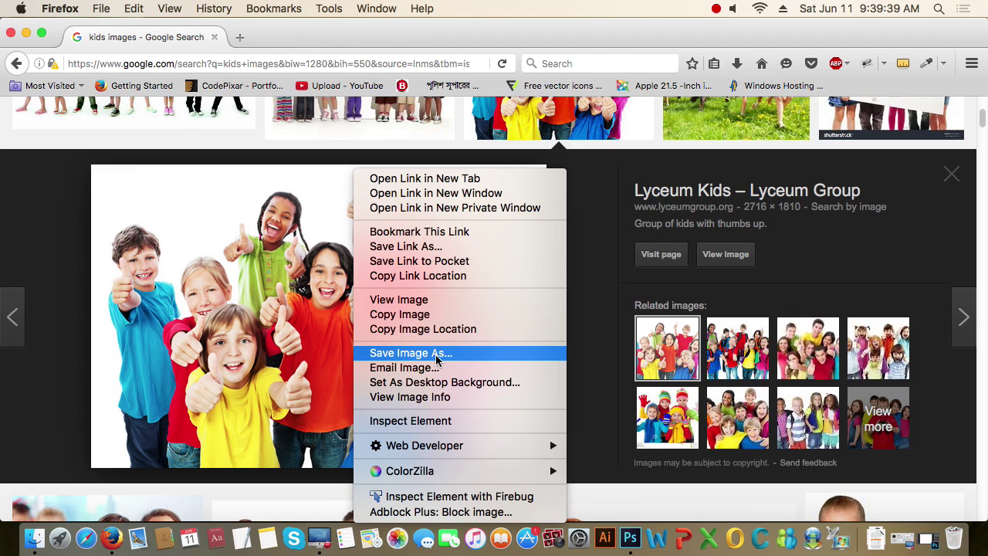
{"action": "left_click", "coordinate": [422, 316]}
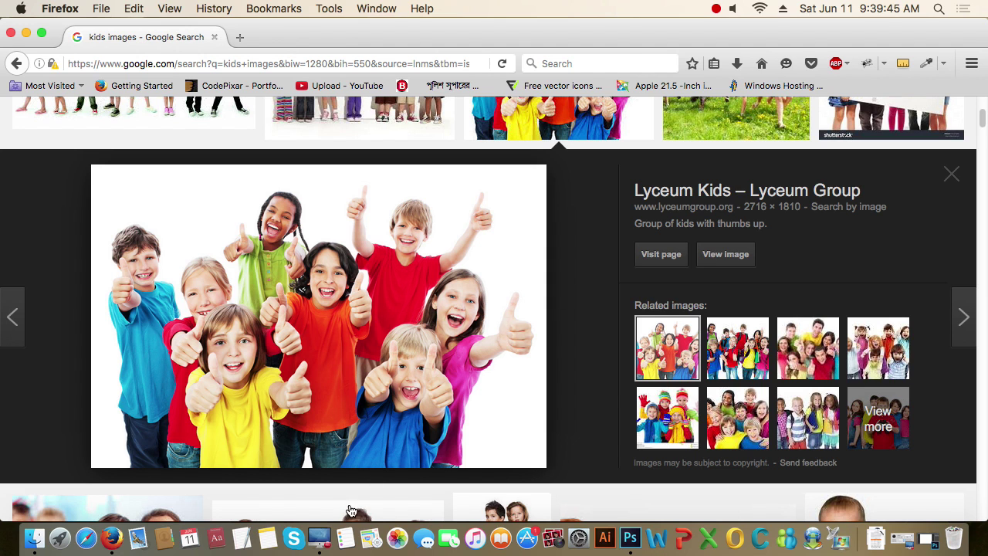
Step: Switch to Photoshop and paste the copied kids picture as a new layer in the blank Untitled-1 document
{"action": "left_click", "coordinate": [628, 539]}
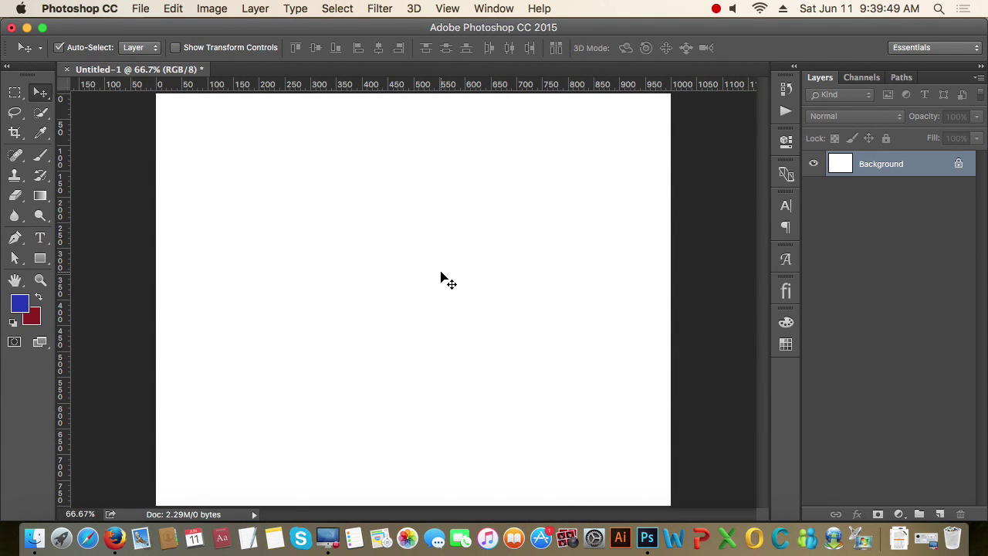
{"action": "key", "text": "super+v"}
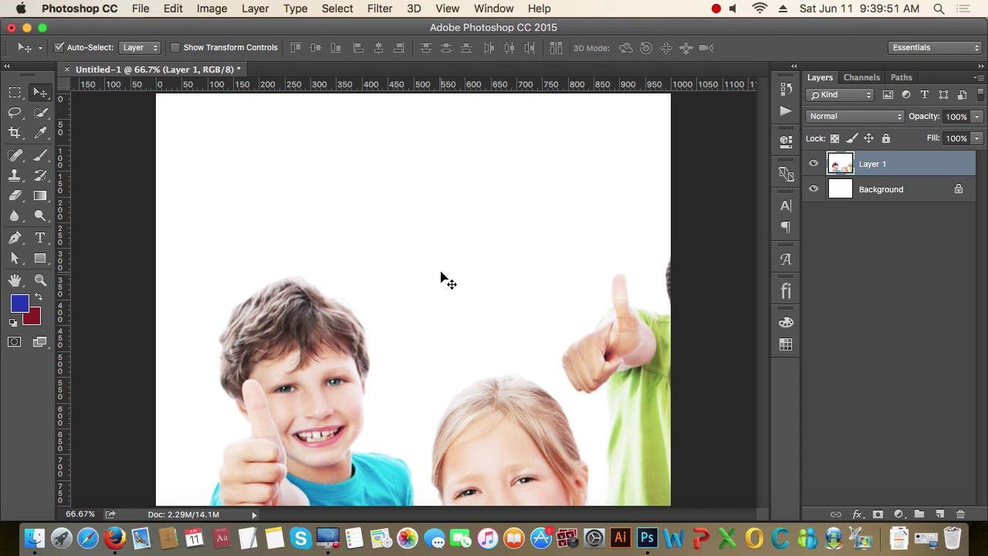
{"action": "key", "text": "super+minus"}
{"action": "key", "text": "super+minus"}
{"action": "key", "text": "super+minus"}
{"action": "key", "text": "super+minus"}
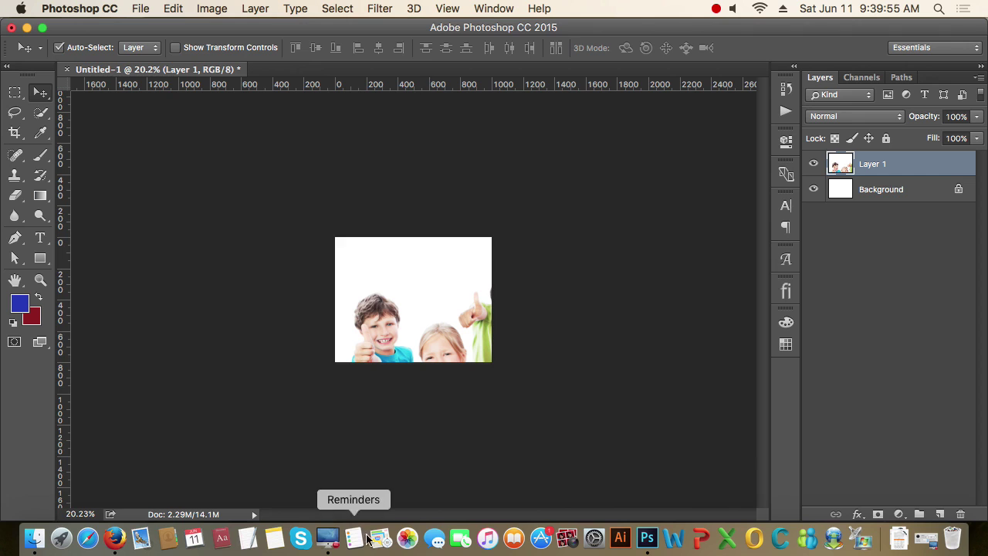
Step: Check the kids photo's details in the Firefox image search results and return to Photoshop
{"action": "left_click", "coordinate": [116, 538]}
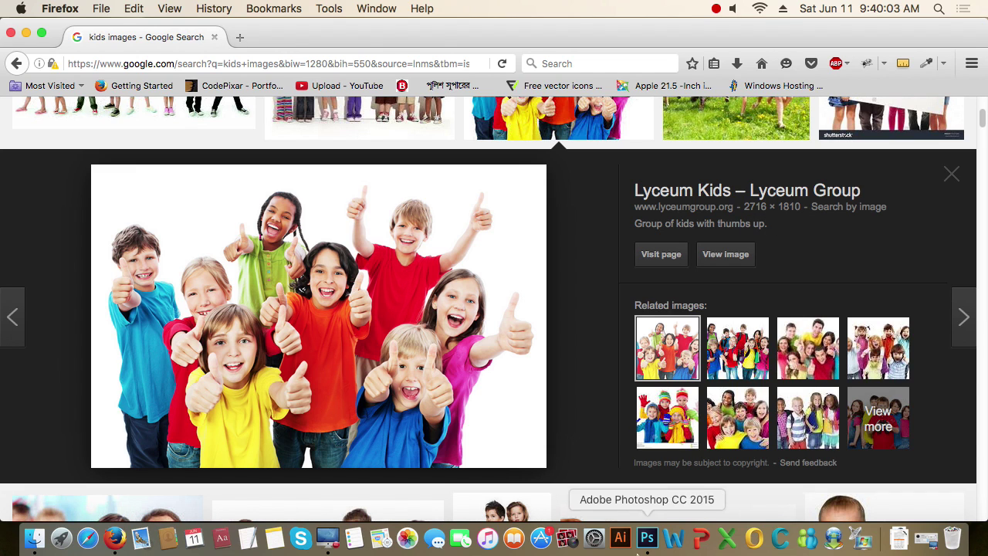
{"action": "left_click", "coordinate": [646, 544]}
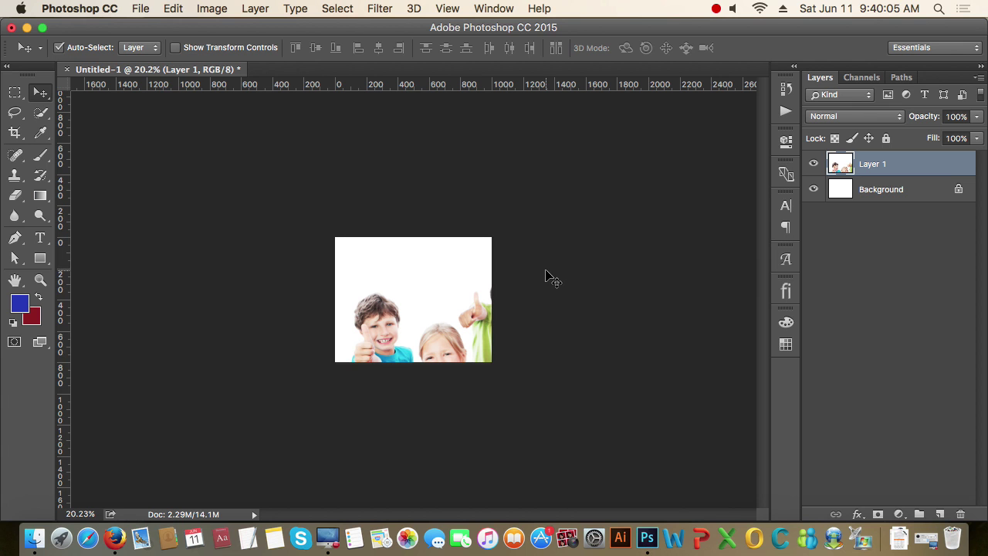
Step: Set the canvas extension color to white in the Canvas Size settings, keeping the canvas at 1000 by 800 pixels
{"action": "key", "text": "super+alt+c"}
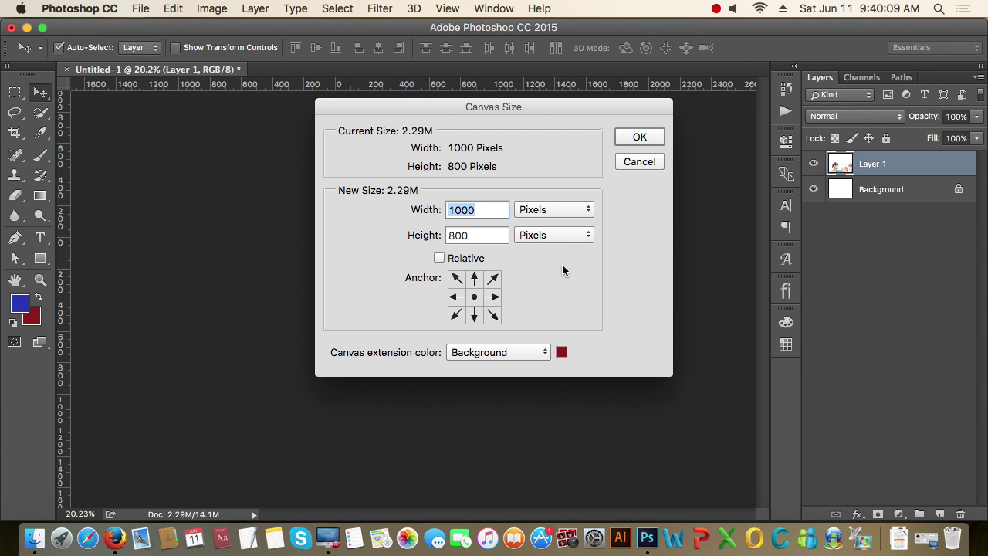
{"action": "left_click", "coordinate": [561, 352]}
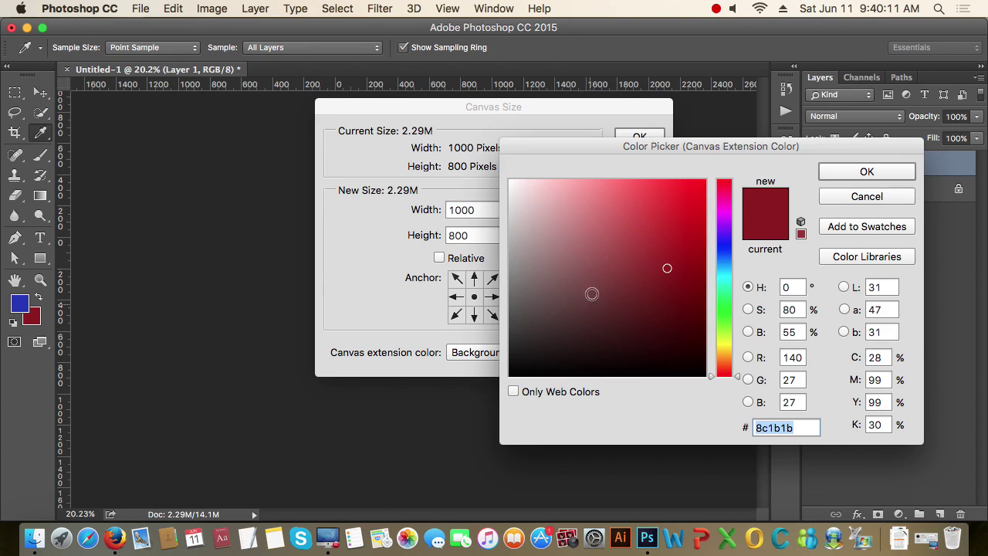
{"action": "left_click", "coordinate": [543, 191]}
{"action": "left_click", "coordinate": [510, 181]}
{"action": "left_click", "coordinate": [866, 172]}
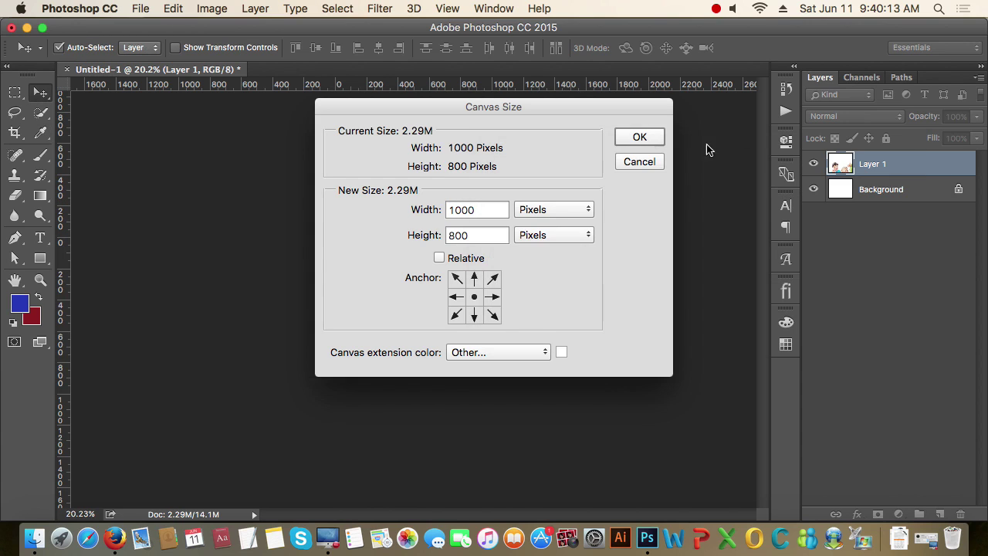
{"action": "left_click", "coordinate": [660, 138]}
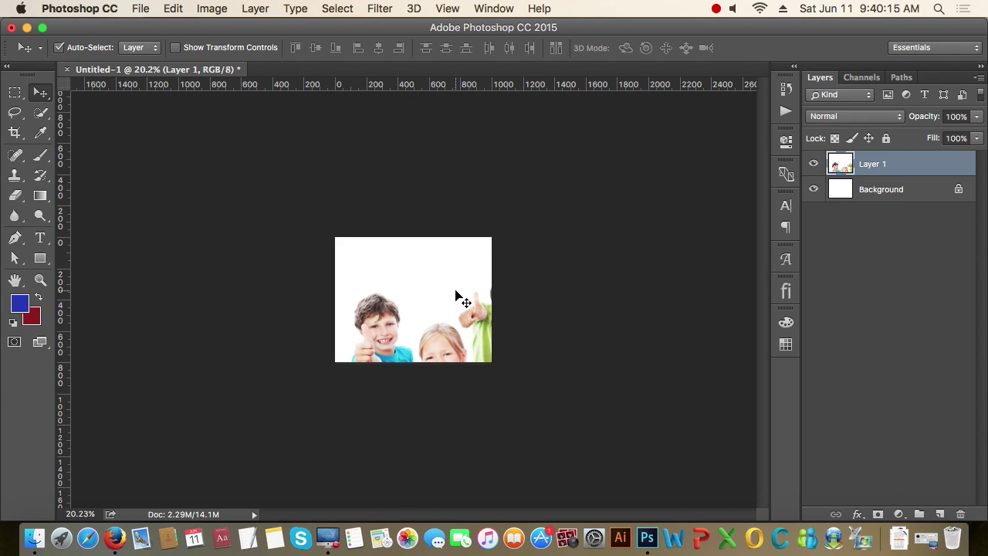
Step: Scale the kids photo on Layer 1 down to about 37% so it fits the canvas width
{"action": "scroll", "coordinate": [435, 301], "scroll_direction": "down", "scroll_amount": 1}
{"action": "scroll", "coordinate": [434, 301], "scroll_direction": "down", "scroll_amount": 2}
{"action": "key", "text": "ctrl+t"}
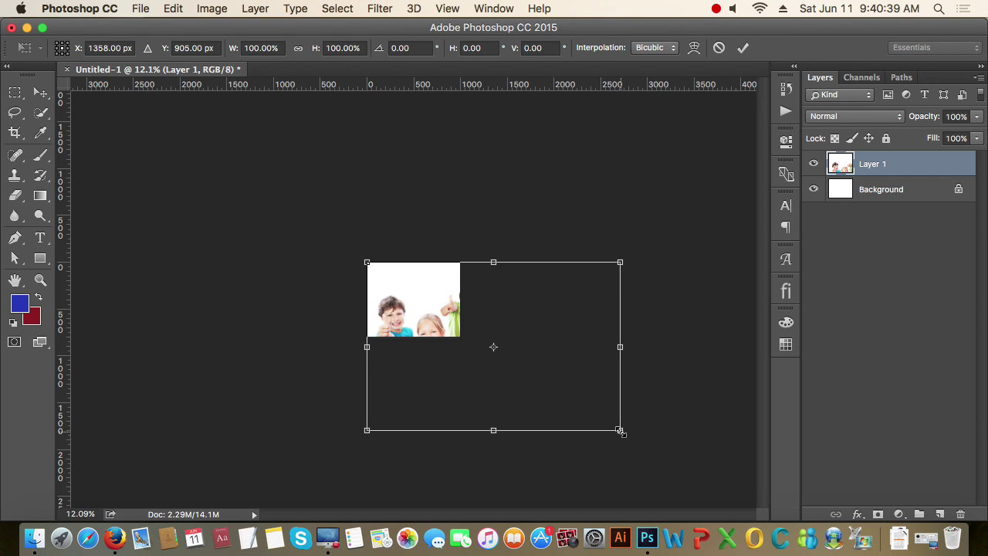
{"action": "left_click_drag", "start_coordinate": [620, 431], "coordinate": [454, 337]}
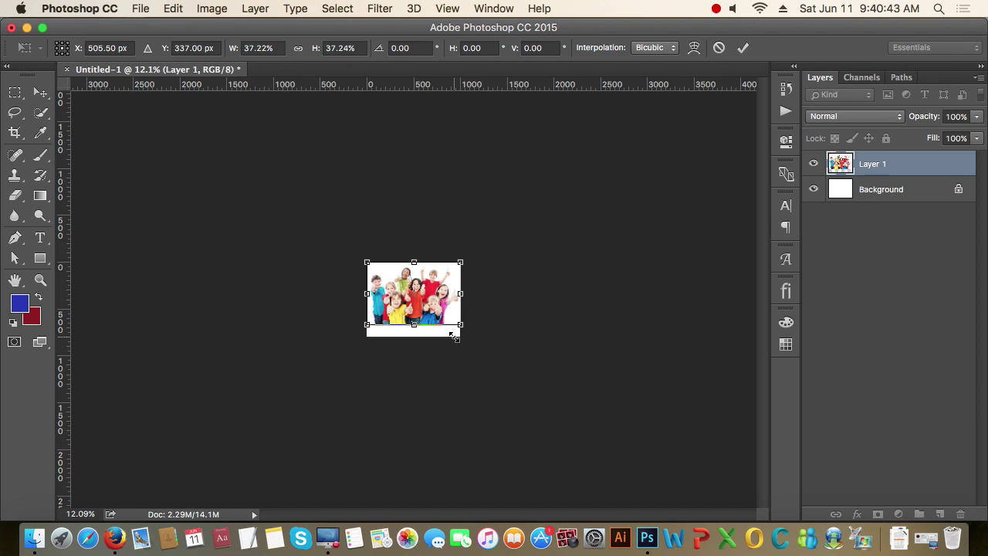
{"action": "key", "text": "Return"}
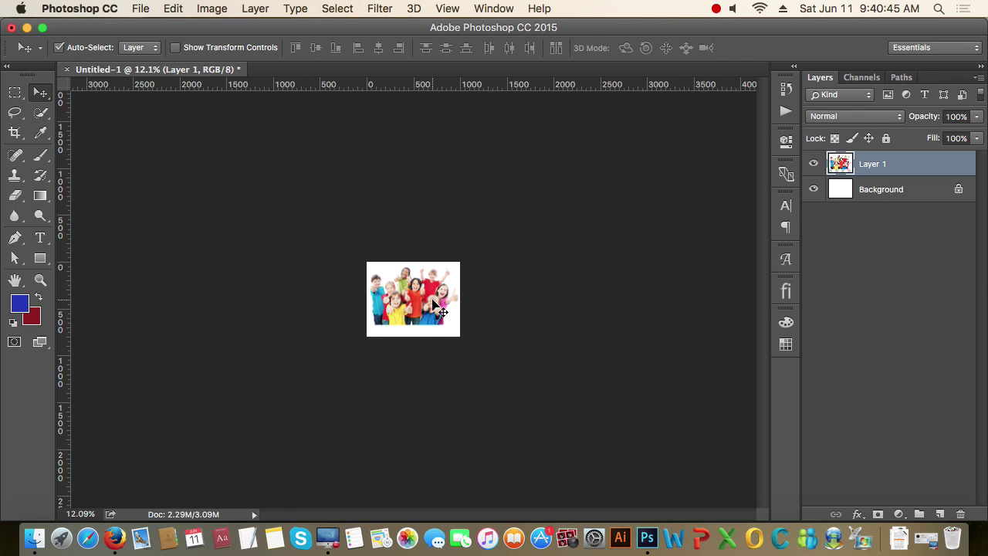
{"action": "key", "text": "super+equal"}
{"action": "left_click_drag", "start_coordinate": [427, 348], "coordinate": [556, 402]}
{"action": "scroll", "coordinate": [535, 353], "scroll_direction": "down", "scroll_amount": 5}
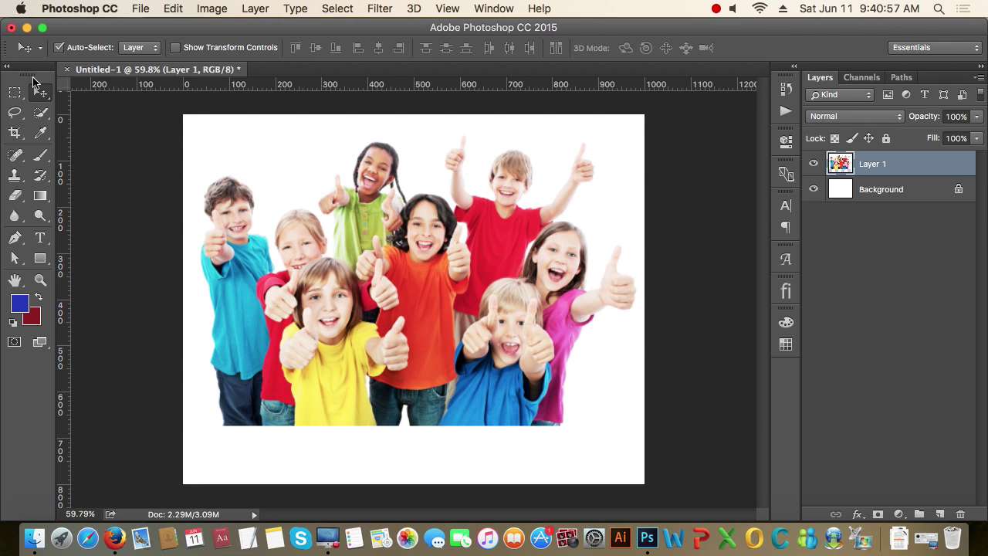
Step: Open igloo.jpg from the desktop as a separate document in Photoshop
{"action": "left_click", "coordinate": [26, 27]}
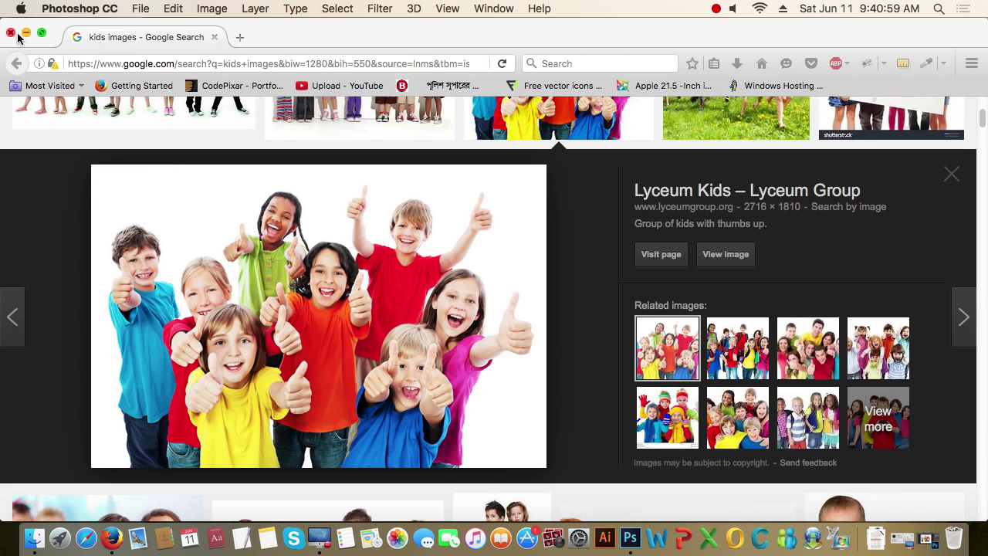
{"action": "left_click", "coordinate": [26, 33]}
{"action": "left_click", "coordinate": [272, 312]}
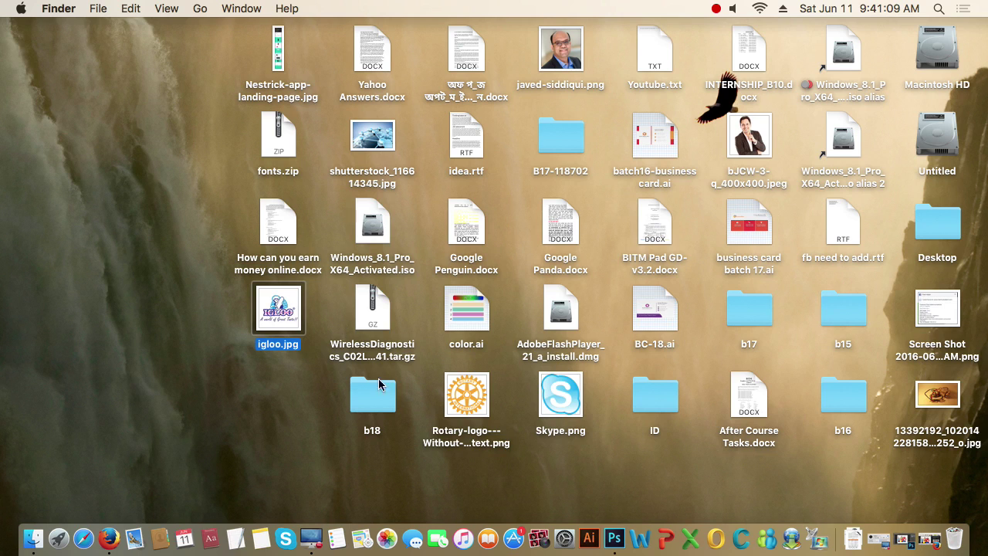
{"action": "left_click_drag", "start_coordinate": [279, 309], "coordinate": [300, 72]}
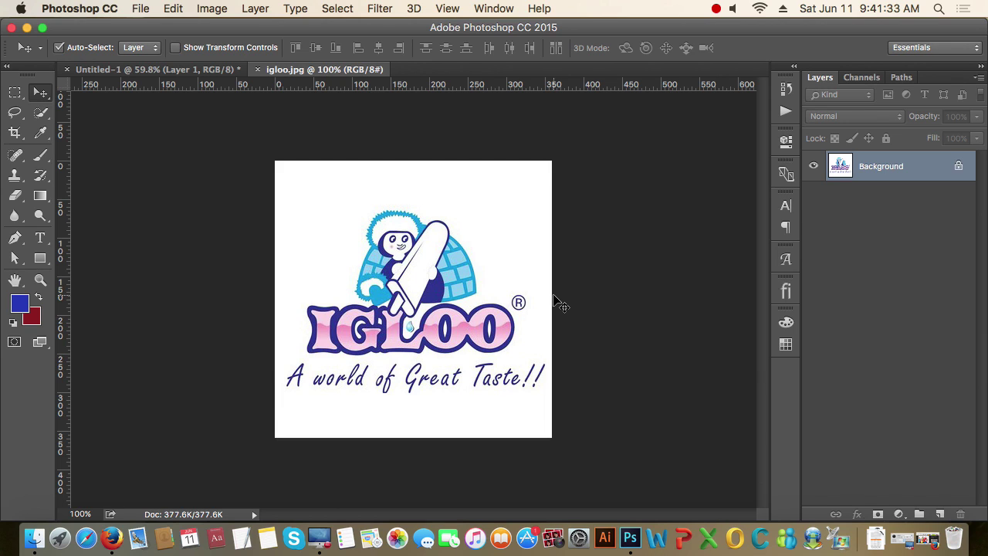
Step: Copy the entire igloo.jpg image into Untitled-1 as a new layer and shift it up and to the right over the kids photo
{"action": "left_click", "coordinate": [193, 70]}
{"action": "left_click", "coordinate": [348, 71]}
{"action": "key", "text": "super+a"}
{"action": "key", "text": "super+c"}
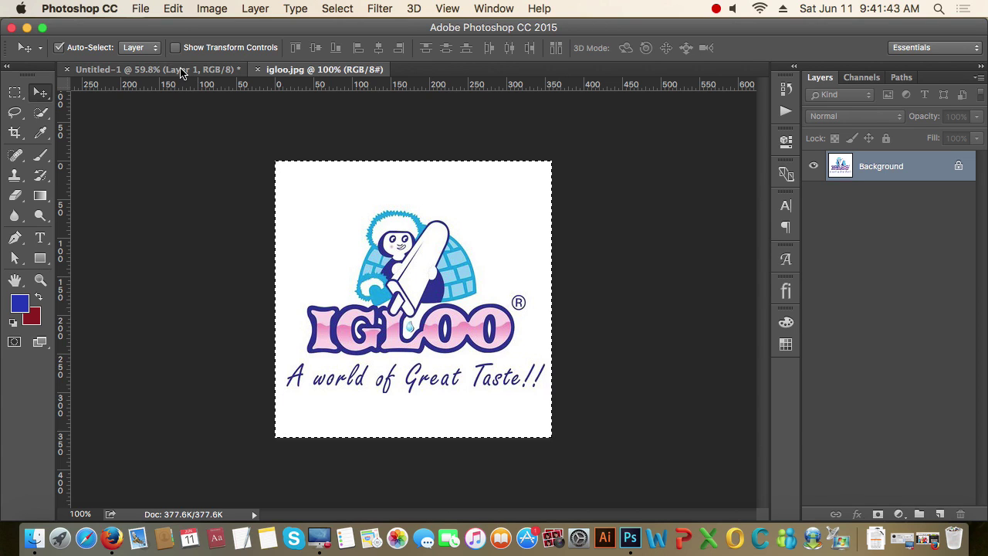
{"action": "left_click", "coordinate": [180, 72]}
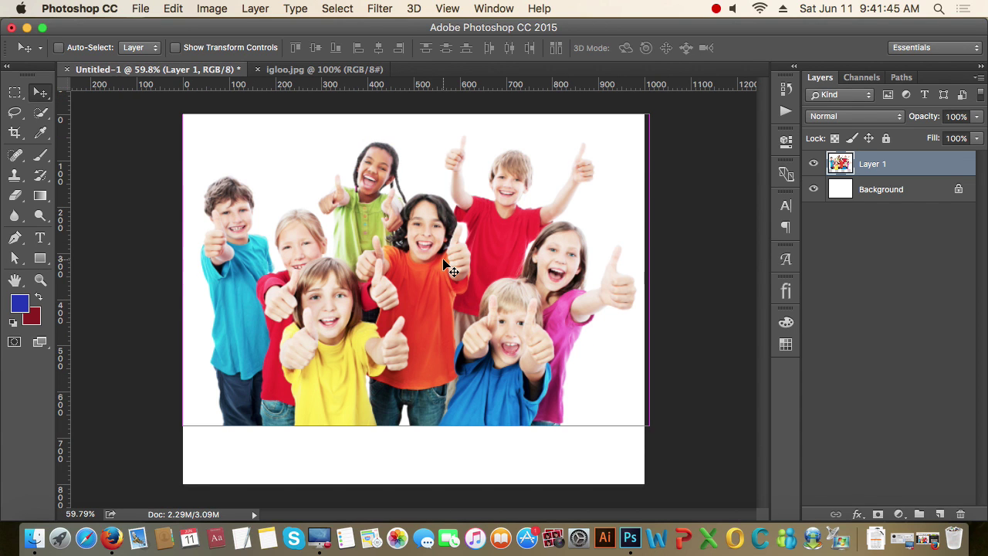
{"action": "key", "text": "super+v"}
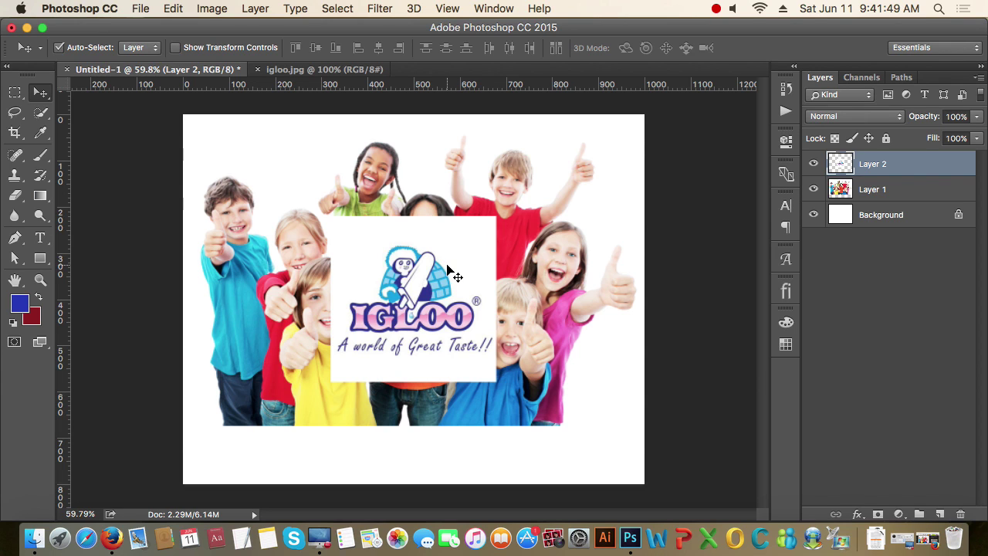
{"action": "left_click_drag", "start_coordinate": [432, 276], "coordinate": [467, 266]}
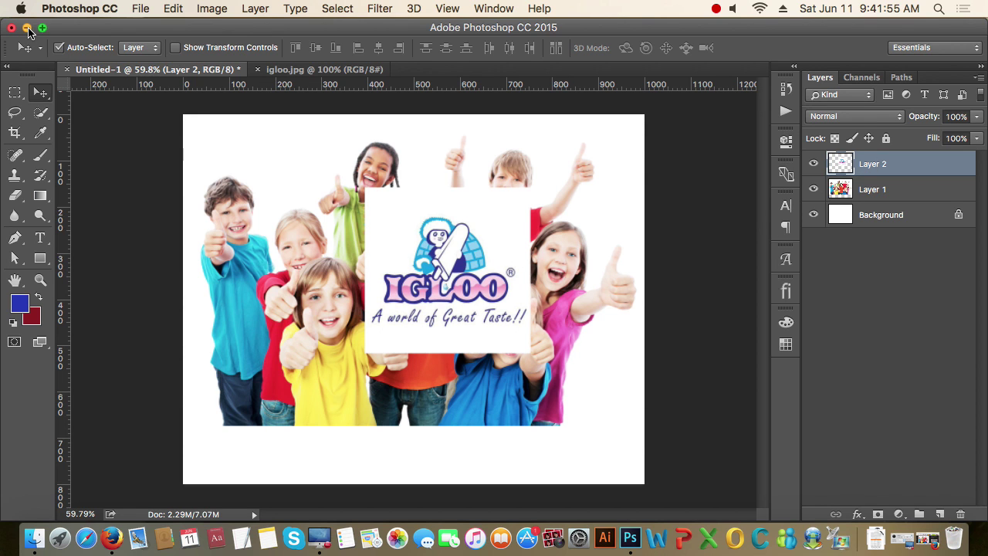
Step: Place igloo.jpg from the desktop into Untitled-1 and position it left of the pasted logo, at about X 226.5 px, Y 337.5 px
{"action": "left_click", "coordinate": [27, 28]}
{"action": "left_click", "coordinate": [255, 309]}
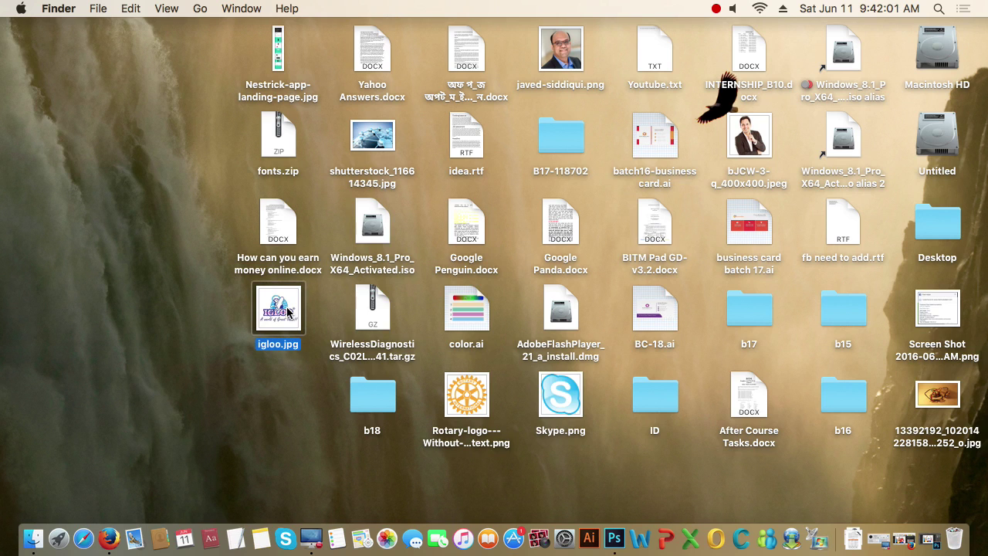
{"action": "left_click_drag", "start_coordinate": [286, 311], "coordinate": [568, 509]}
{"action": "left_click_drag", "start_coordinate": [617, 534], "coordinate": [505, 452]}
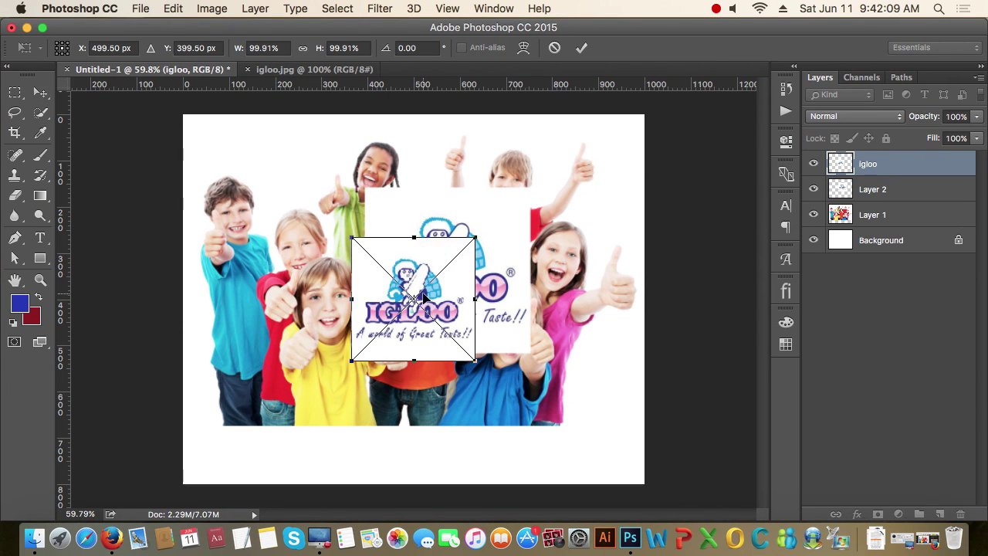
{"action": "left_click_drag", "start_coordinate": [422, 297], "coordinate": [297, 269]}
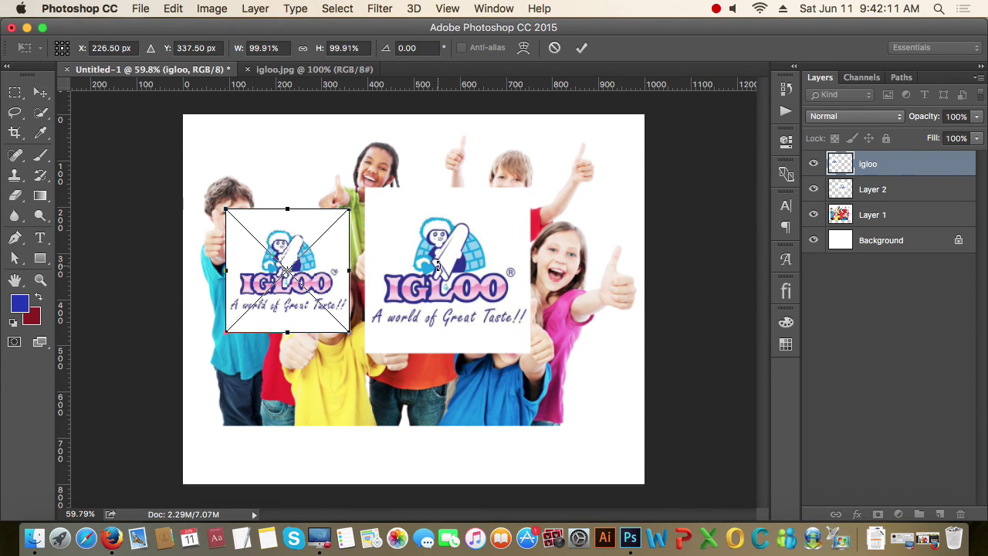
{"action": "key", "text": "Return"}
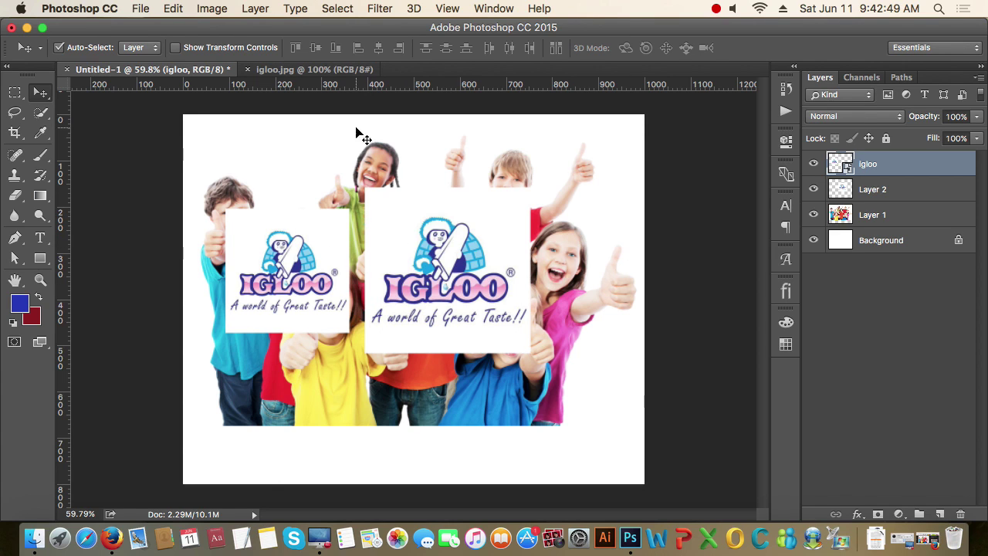
Step: Try to move the selected logo directly from the igloo.jpg document into Untitled-1
{"action": "left_click", "coordinate": [330, 71]}
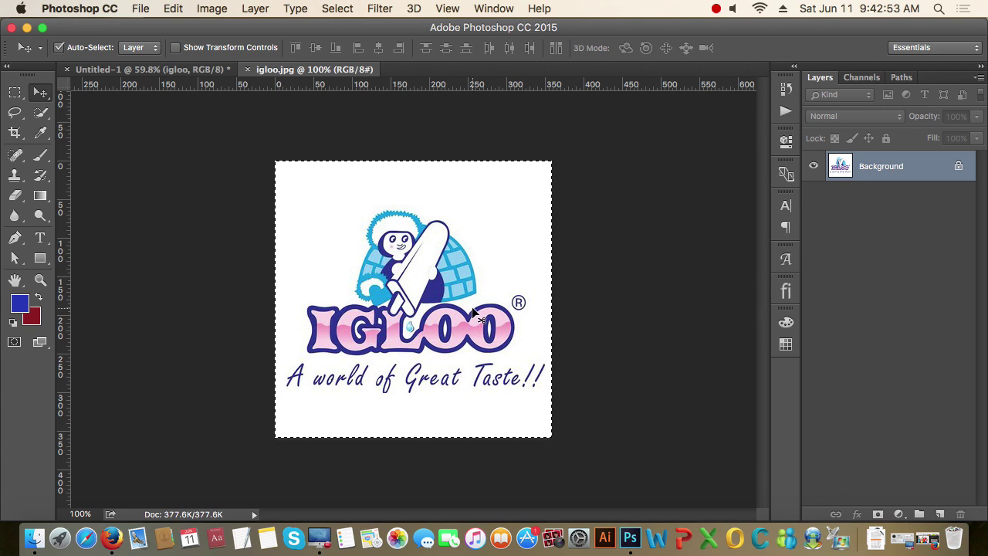
{"action": "left_click_drag", "start_coordinate": [473, 312], "coordinate": [267, 232]}
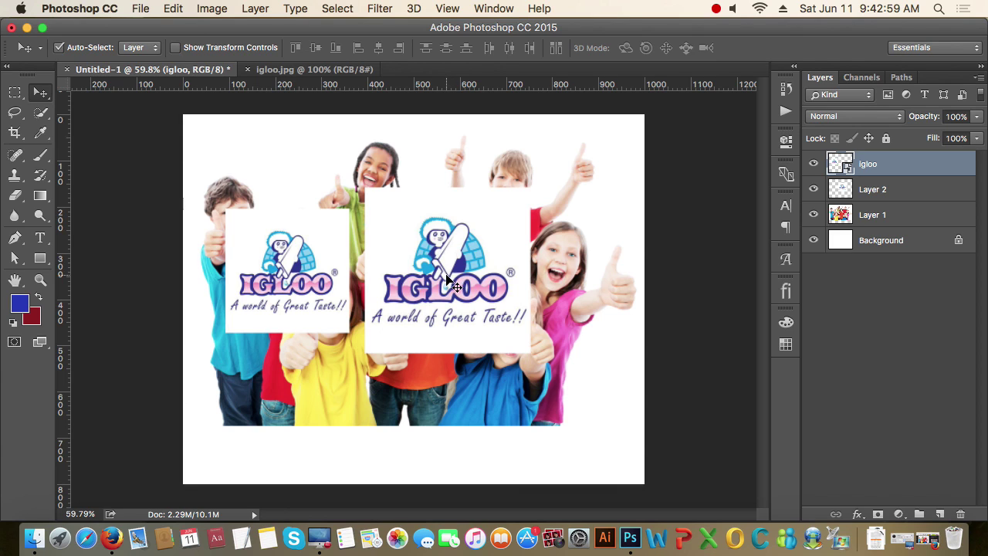
Step: Place the Ferrero Rocher JPG from the Desktop as an embedded object and move it up to the canvas's upper edge
{"action": "left_click", "coordinate": [141, 9]}
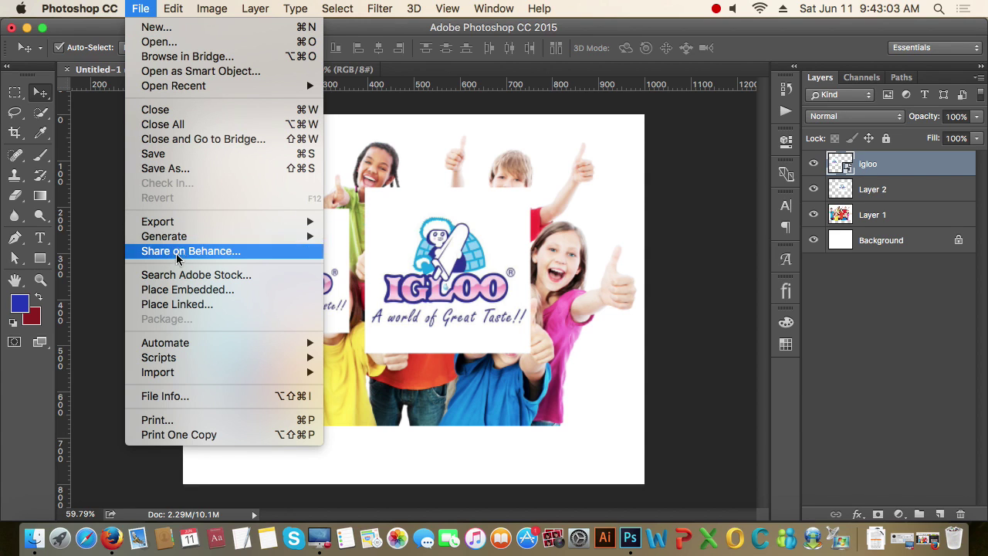
{"action": "left_click", "coordinate": [213, 290]}
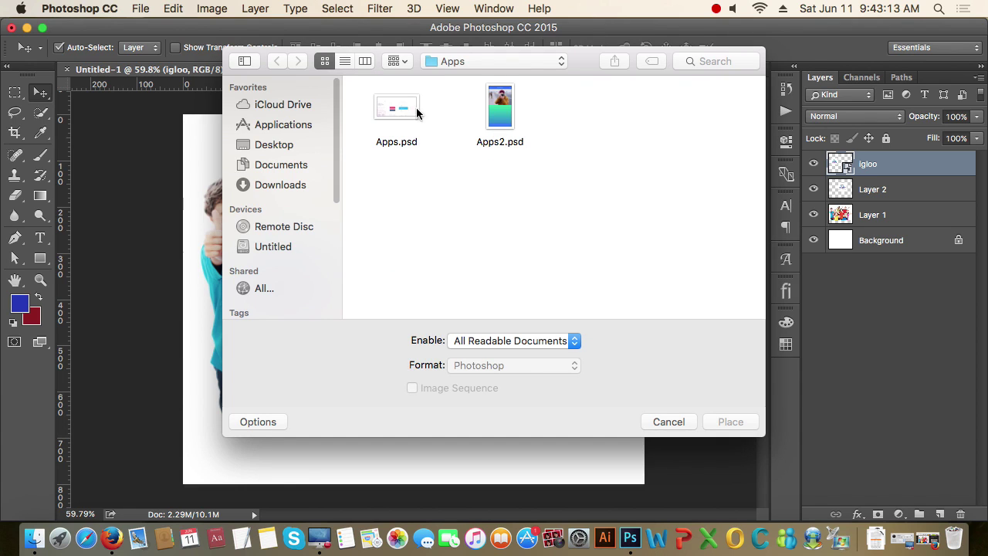
{"action": "left_click", "coordinate": [280, 147]}
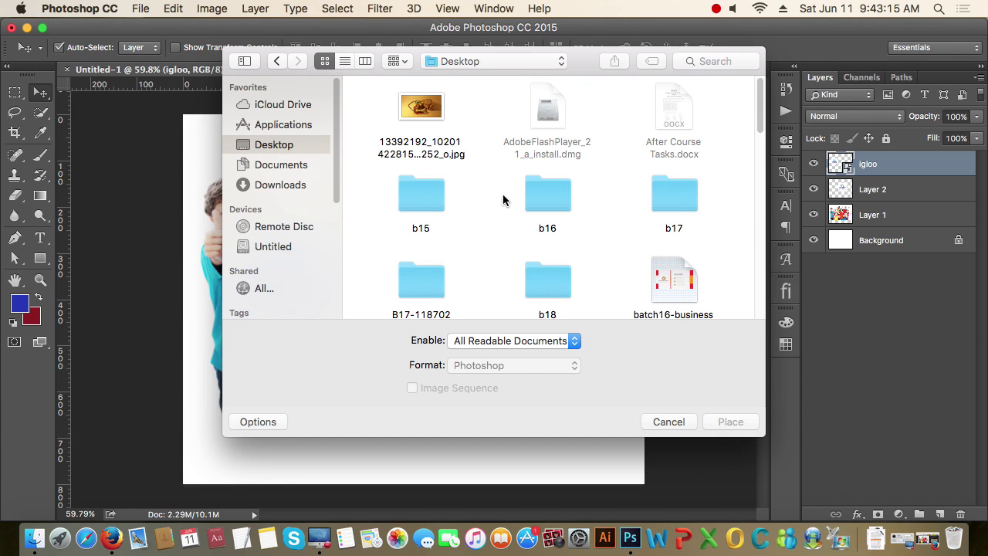
{"action": "left_click", "coordinate": [429, 113]}
{"action": "double_click", "coordinate": [429, 112]}
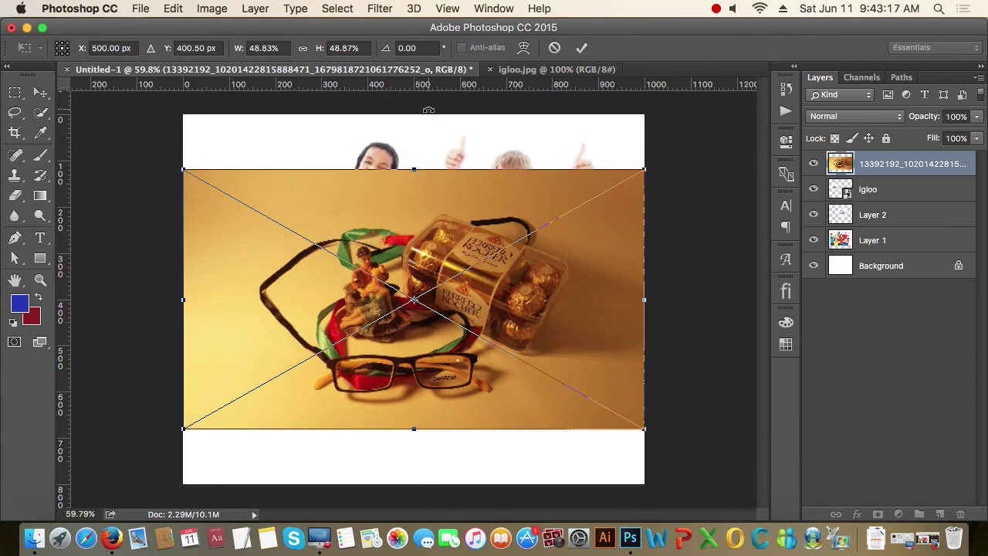
{"action": "key", "text": "Return"}
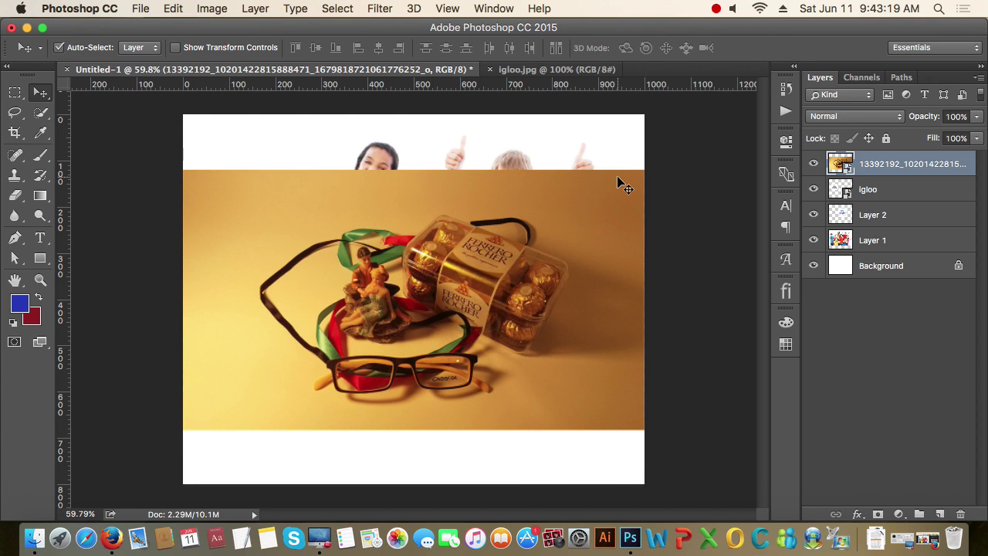
{"action": "left_click_drag", "start_coordinate": [471, 270], "coordinate": [472, 215]}
Step: Open the Ferrero Rocher JPG from the Desktop as its own document and return to Untitled-1
{"action": "left_click", "coordinate": [140, 9]}
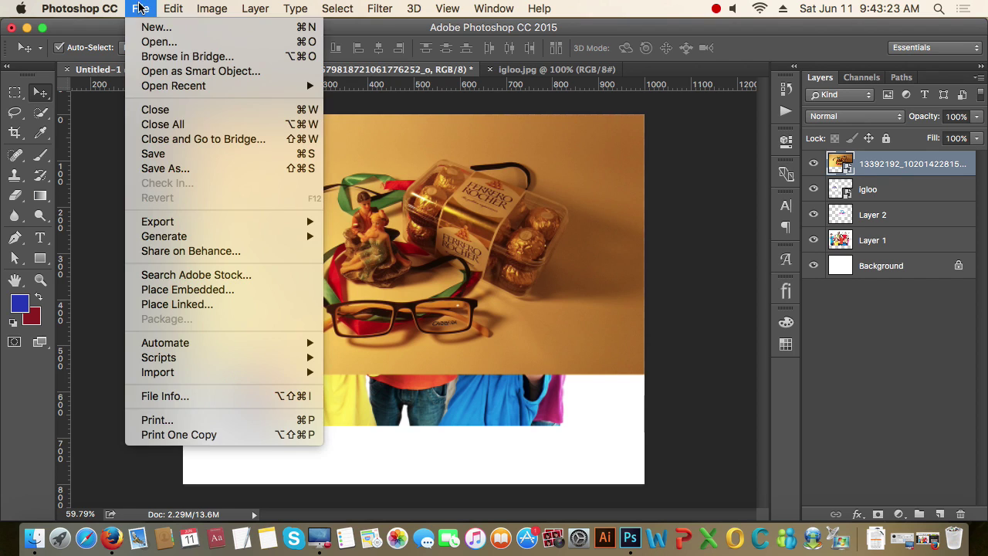
{"action": "left_click", "coordinate": [147, 40]}
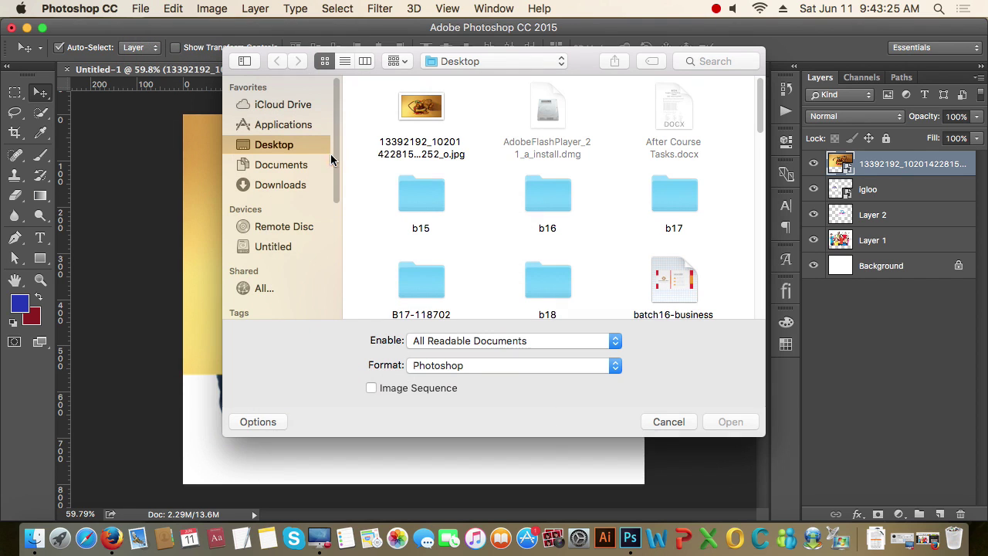
{"action": "double_click", "coordinate": [432, 112]}
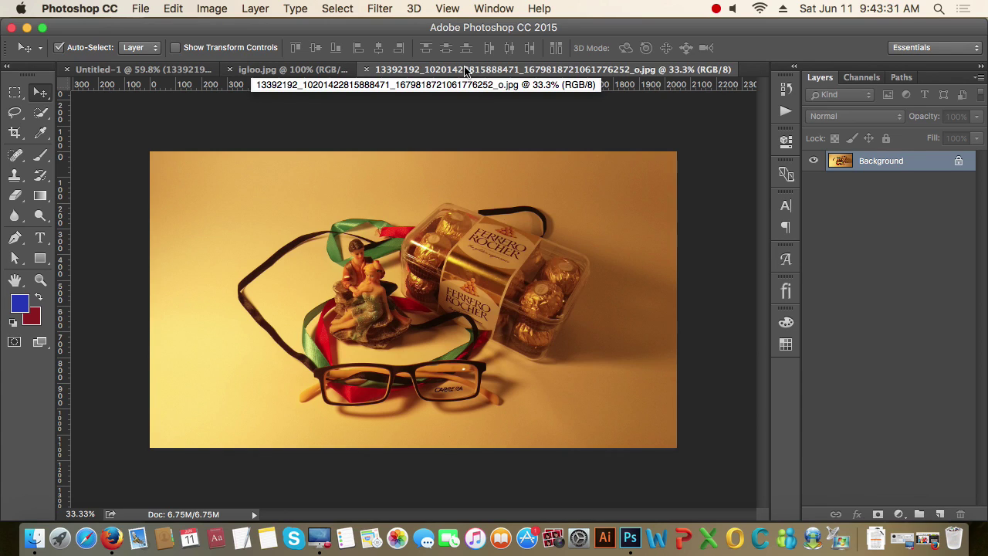
{"action": "left_click", "coordinate": [315, 71]}
{"action": "left_click", "coordinate": [131, 71]}
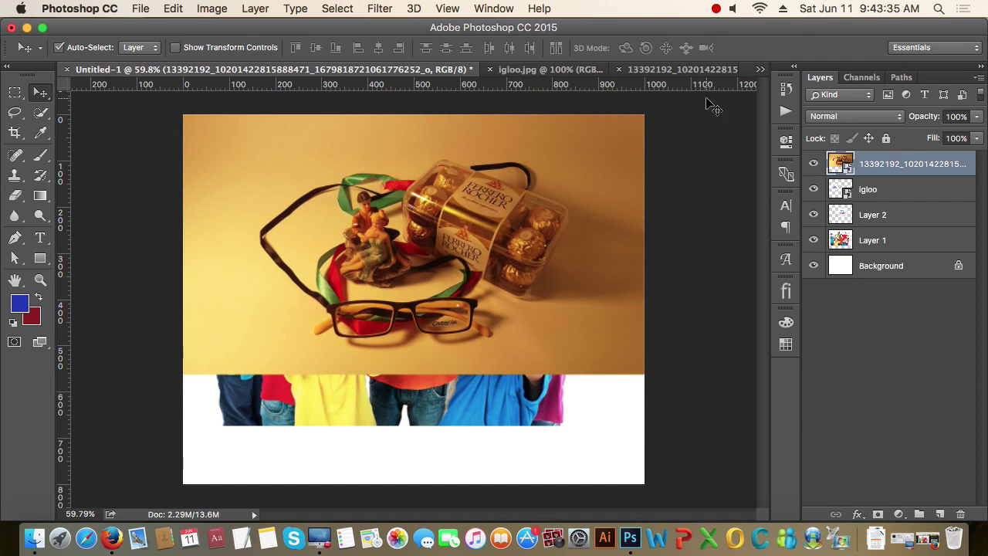
{"action": "left_click", "coordinate": [715, 9]}
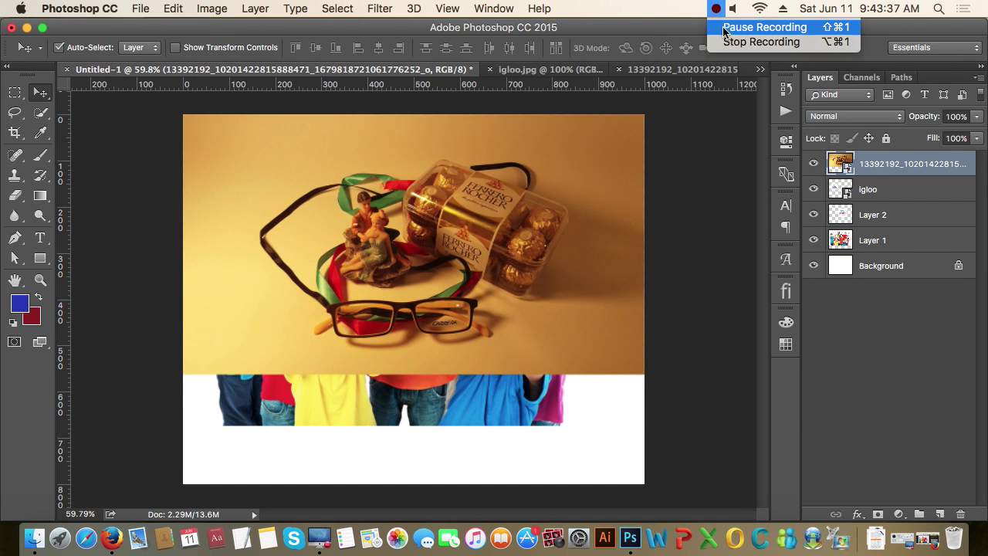
{"action": "left_click", "coordinate": [764, 28]}
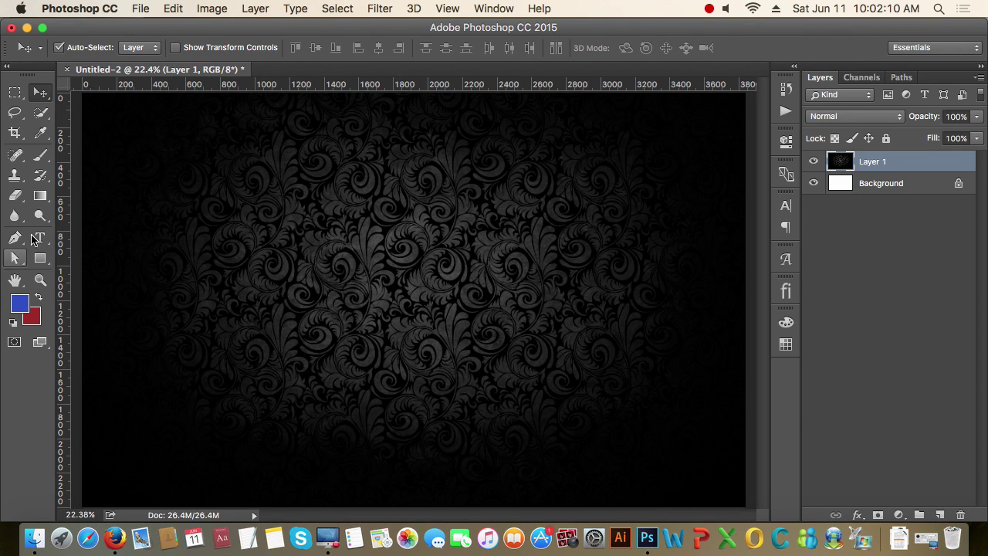
Step: Add three lines of blue Helvetica Regular filler text at 46 pt over the pattern and move them toward the canvas centre
{"action": "left_click", "coordinate": [40, 238]}
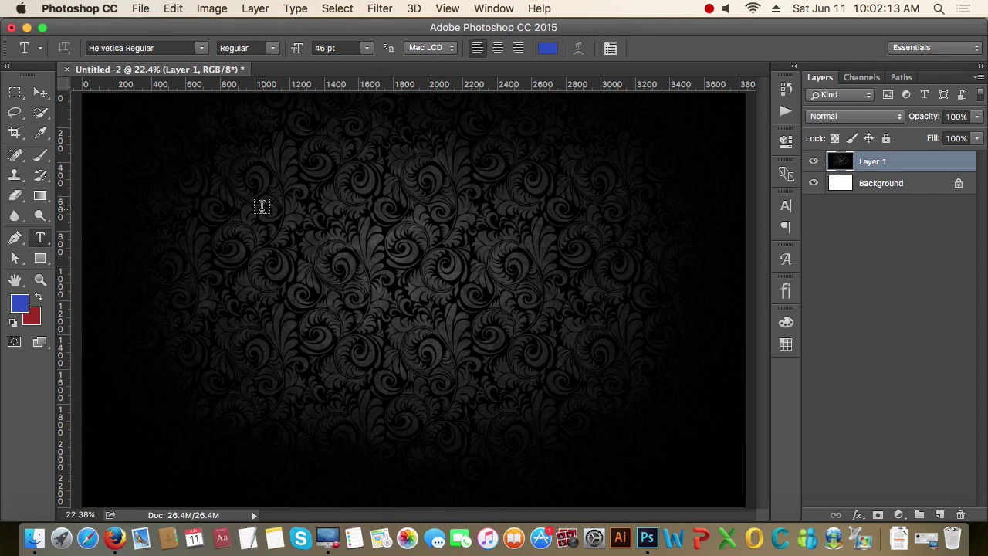
{"action": "left_click", "coordinate": [266, 237]}
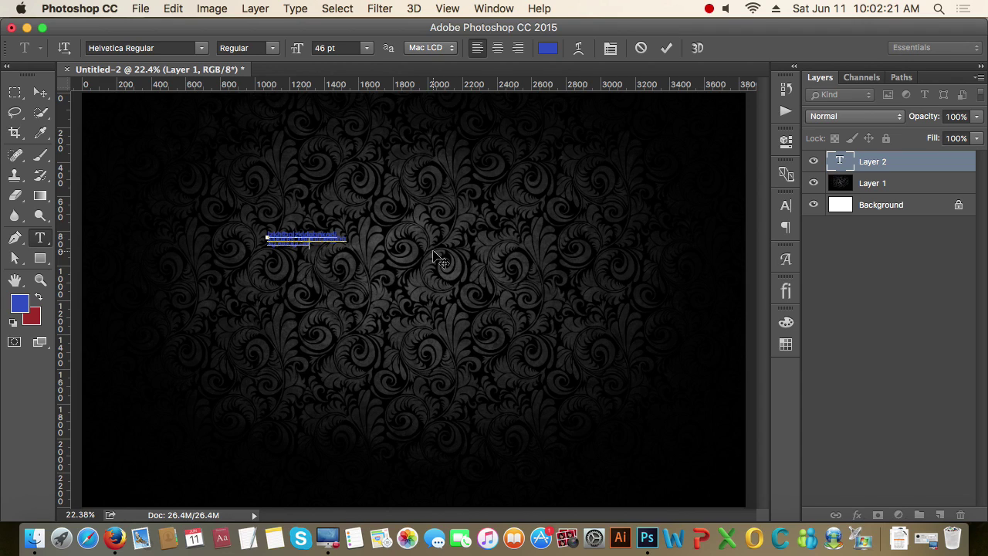
{"action": "left_click", "coordinate": [40, 92]}
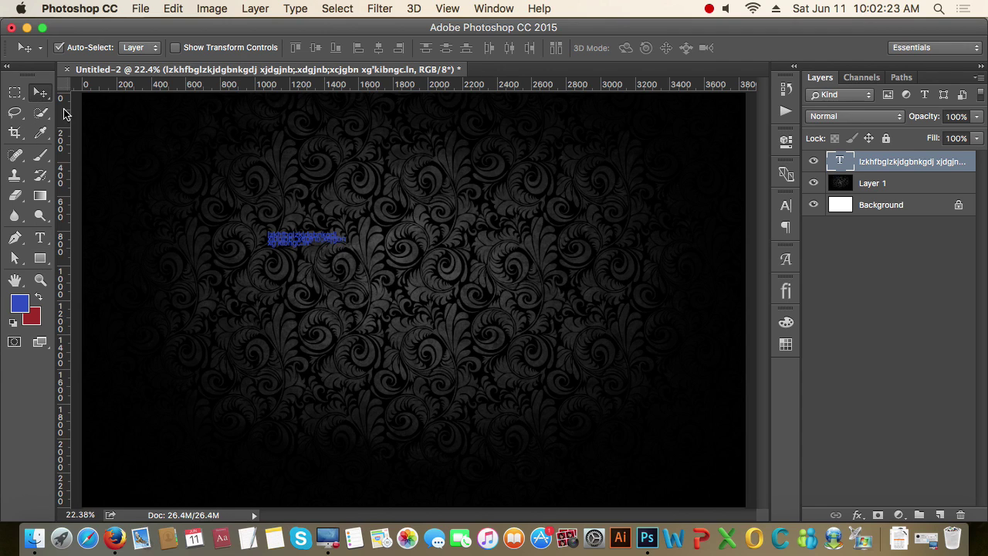
{"action": "left_click_drag", "start_coordinate": [298, 241], "coordinate": [367, 248]}
Step: Select all of the filler text and increase its font size to 100 pt
{"action": "double_click", "coordinate": [367, 249]}
{"action": "key", "text": "super+a"}
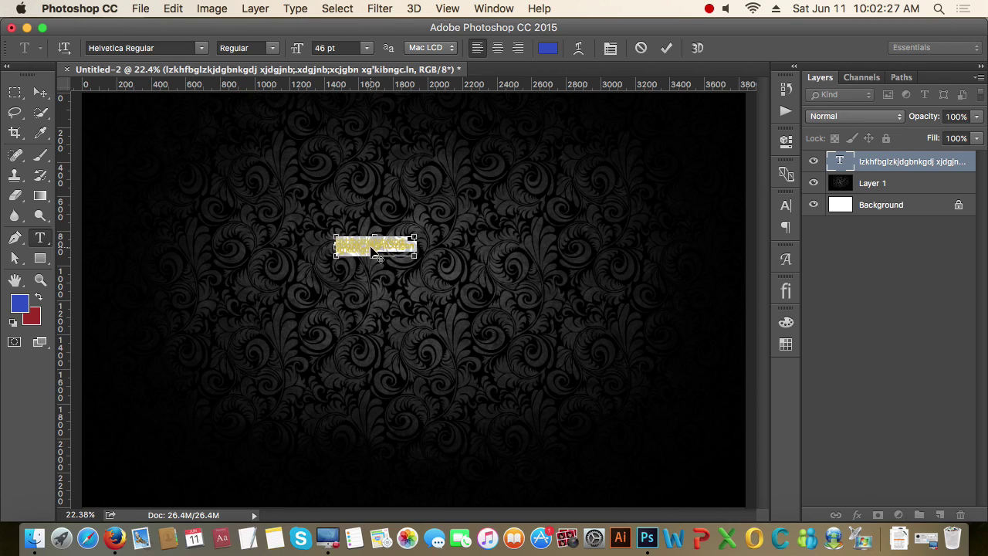
{"action": "left_click", "coordinate": [341, 48]}
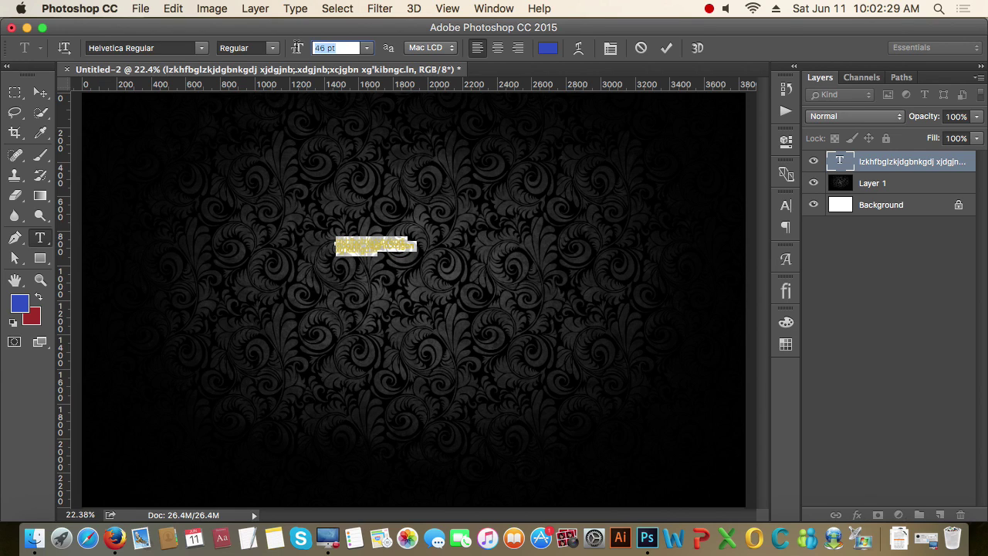
{"action": "key", "text": "Up"}
{"action": "key", "text": "Up"}
{"action": "key", "text": "Up"}
{"action": "key", "text": "Up"}
{"action": "key", "text": "Up"}
{"action": "key", "text": "Up"}
{"action": "key", "text": "Up"}
{"action": "key", "text": "Up"}
{"action": "key", "text": "Up"}
{"action": "key", "text": "Up"}
{"action": "key", "text": "Up"}
{"action": "key", "text": "Up"}
{"action": "key", "text": "Up"}
{"action": "key", "text": "Up"}
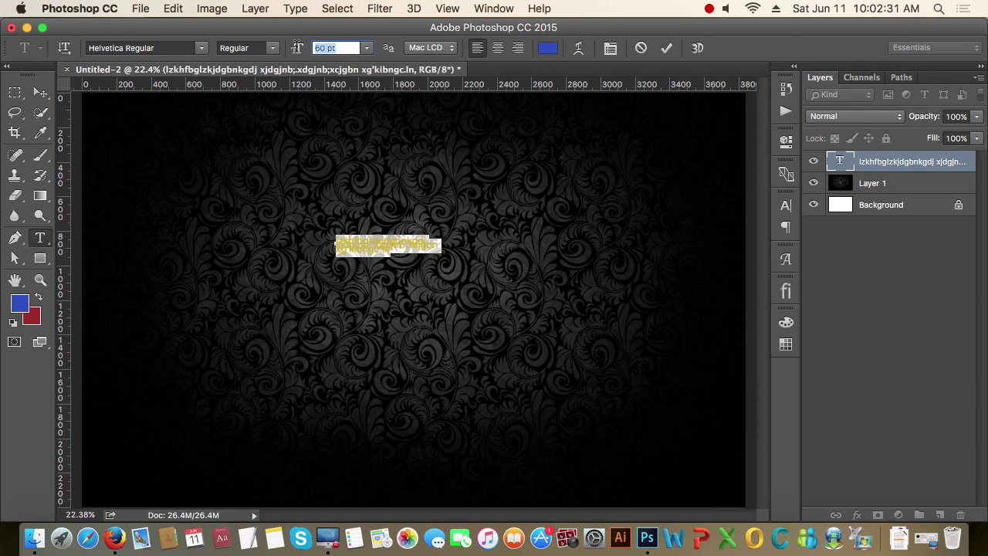
{"action": "key", "text": "Up"}
{"action": "key", "text": "Up"}
{"action": "key", "text": "Up"}
{"action": "key", "text": "Up"}
{"action": "key", "text": "Up"}
{"action": "key", "text": "Up"}
{"action": "key", "text": "Up"}
{"action": "key", "text": "Up"}
{"action": "key", "text": "Up"}
{"action": "key", "text": "Up"}
{"action": "key", "text": "Up"}
{"action": "key", "text": "Up"}
{"action": "key", "text": "Up"}
{"action": "key", "text": "Up"}
{"action": "key", "text": "Up"}
{"action": "key", "text": "Up"}
{"action": "key", "text": "Up"}
{"action": "key", "text": "Up"}
{"action": "key", "text": "Up"}
{"action": "key", "text": "Up"}
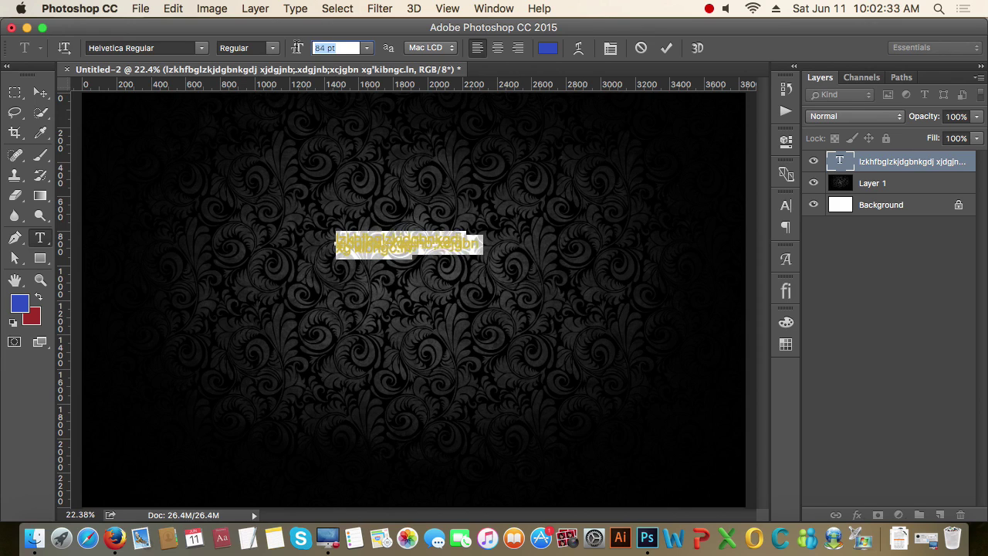
{"action": "key", "text": "Up"}
{"action": "key", "text": "Up"}
{"action": "key", "text": "Up"}
{"action": "key", "text": "Up"}
{"action": "key", "text": "Up"}
{"action": "key", "text": "Up"}
{"action": "key", "text": "Up"}
{"action": "key", "text": "Up"}
{"action": "key", "text": "Up"}
{"action": "key", "text": "Up"}
{"action": "key", "text": "Up"}
{"action": "key", "text": "Up"}
{"action": "key", "text": "Up"}
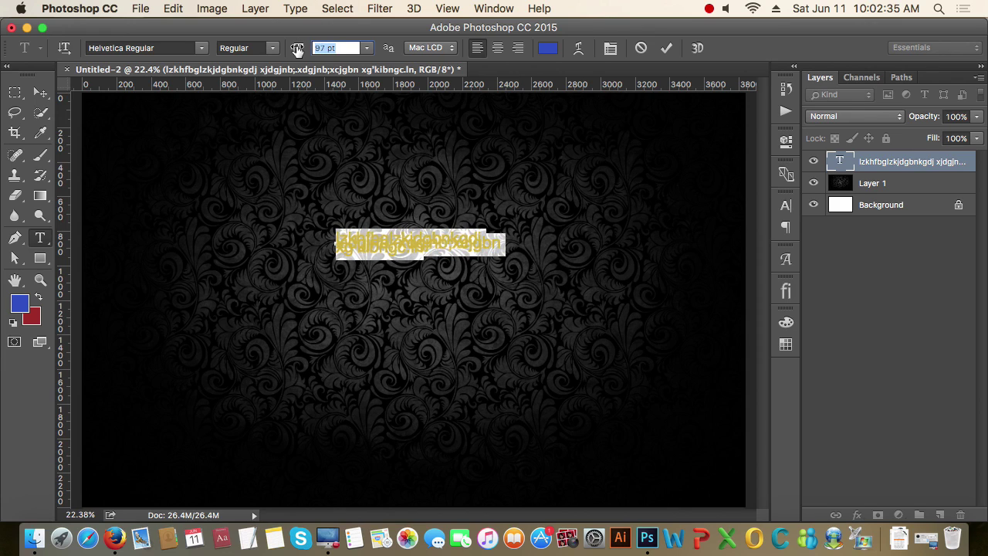
{"action": "key", "text": "Up"}
{"action": "key", "text": "Up"}
{"action": "key", "text": "Up"}
{"action": "key", "text": "Return"}
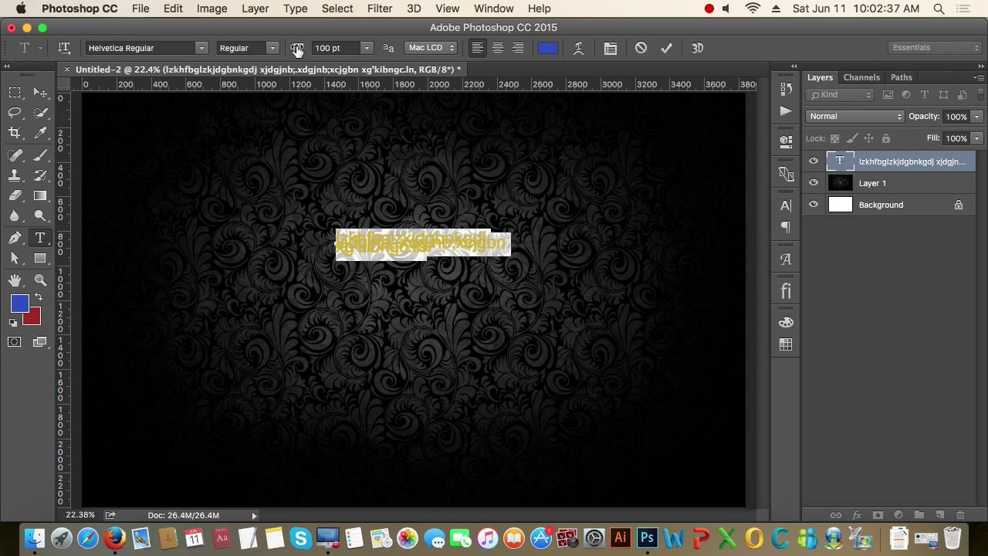
Step: Set the text's leading to 110 pt and commit the text edit
{"action": "left_click", "coordinate": [787, 206]}
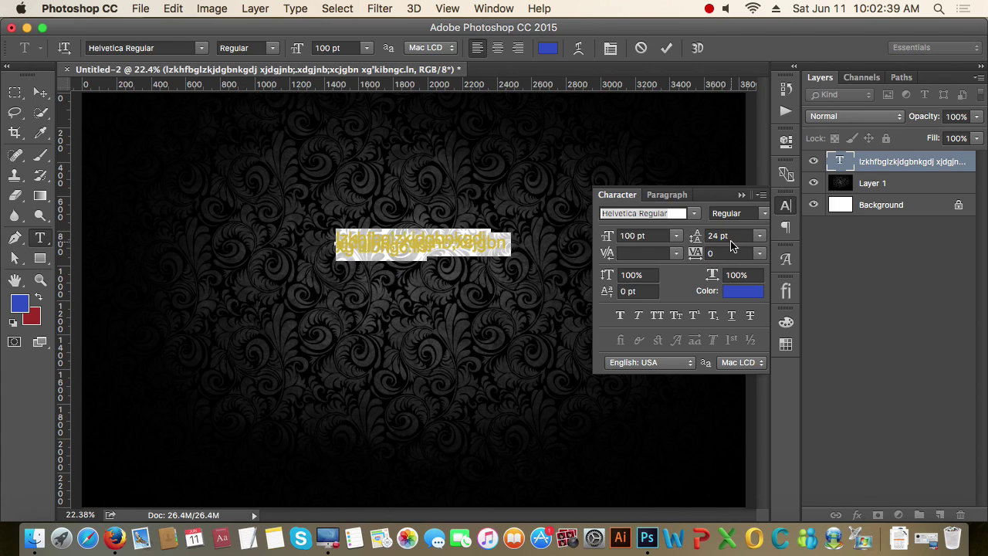
{"action": "left_click", "coordinate": [688, 235]}
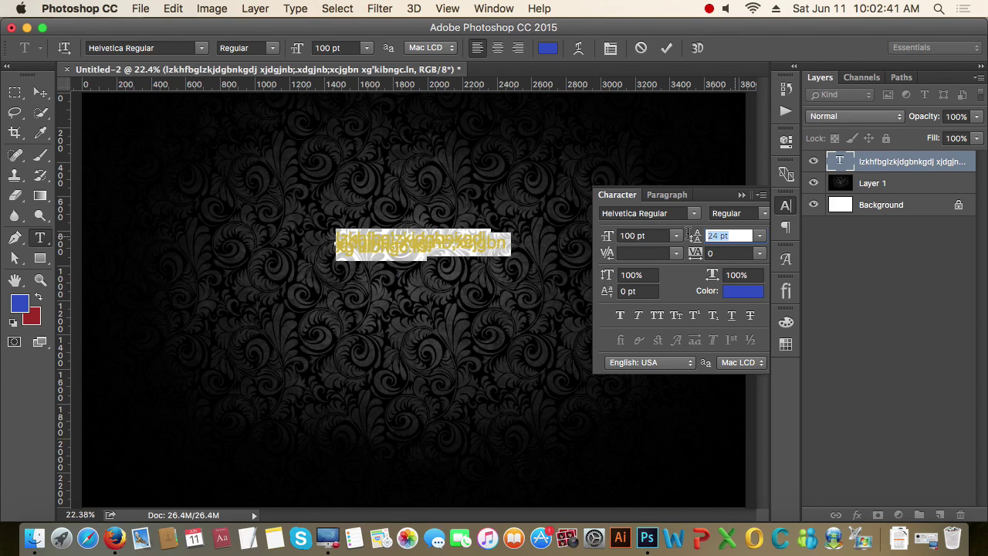
{"action": "type", "text": "110"}
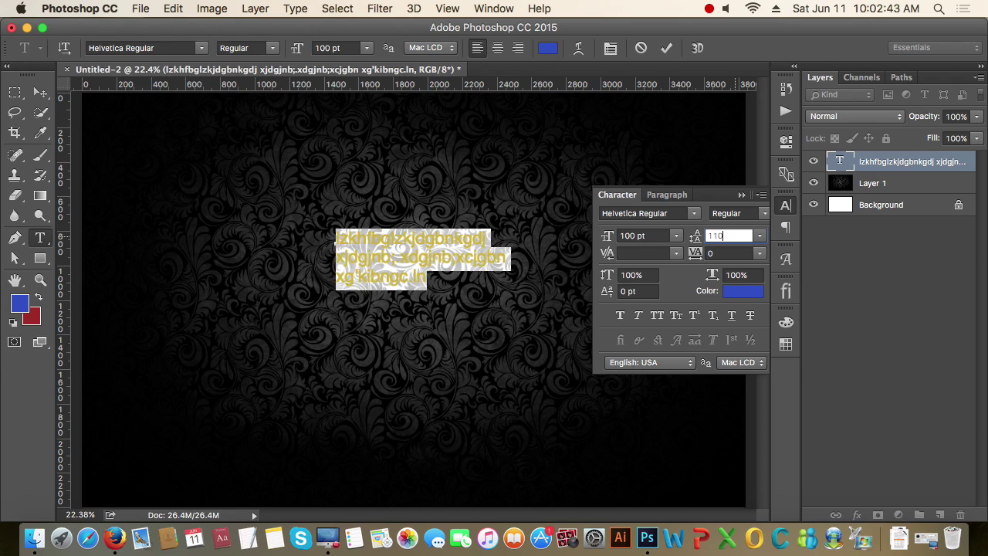
{"action": "key", "text": "Return"}
{"action": "key", "text": "super+Return"}
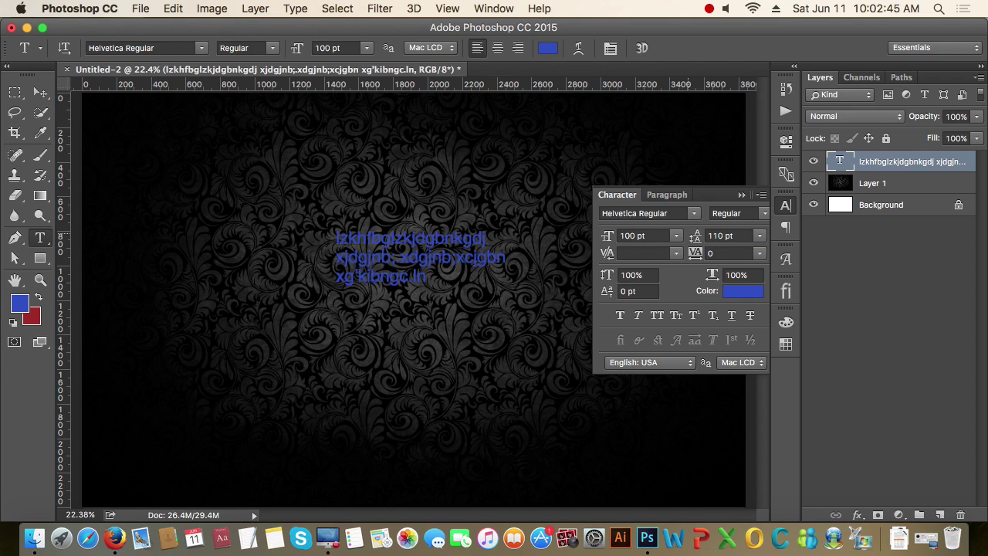
{"action": "left_click", "coordinate": [739, 196]}
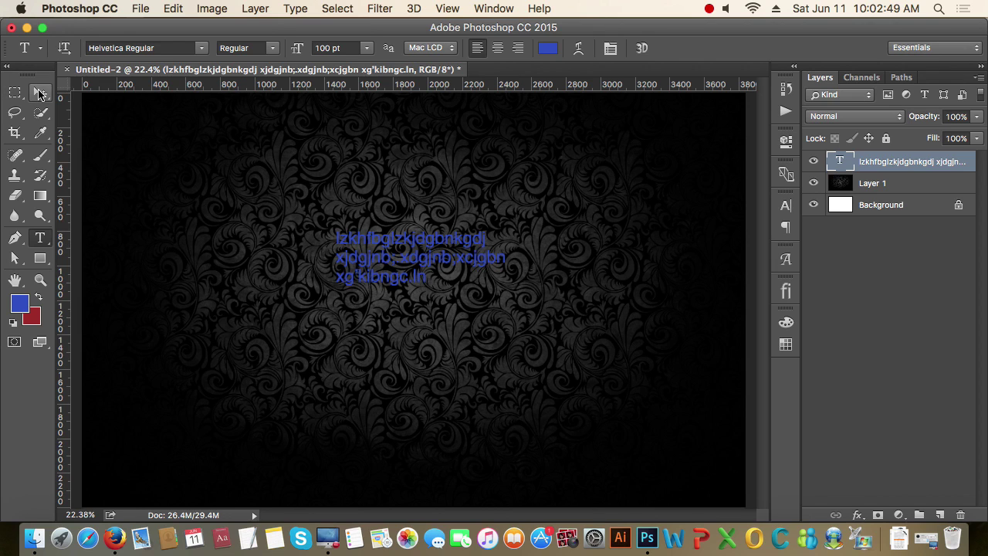
Step: Set the foreground colour to white and fill the text layer with it
{"action": "key", "text": "v"}
{"action": "left_click", "coordinate": [24, 309]}
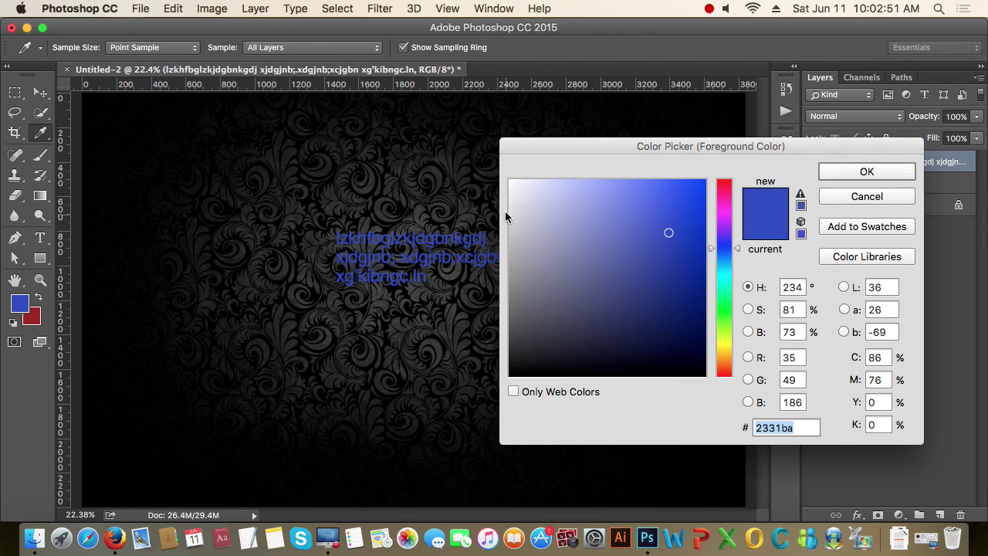
{"action": "left_click", "coordinate": [510, 182]}
{"action": "left_click", "coordinate": [844, 174]}
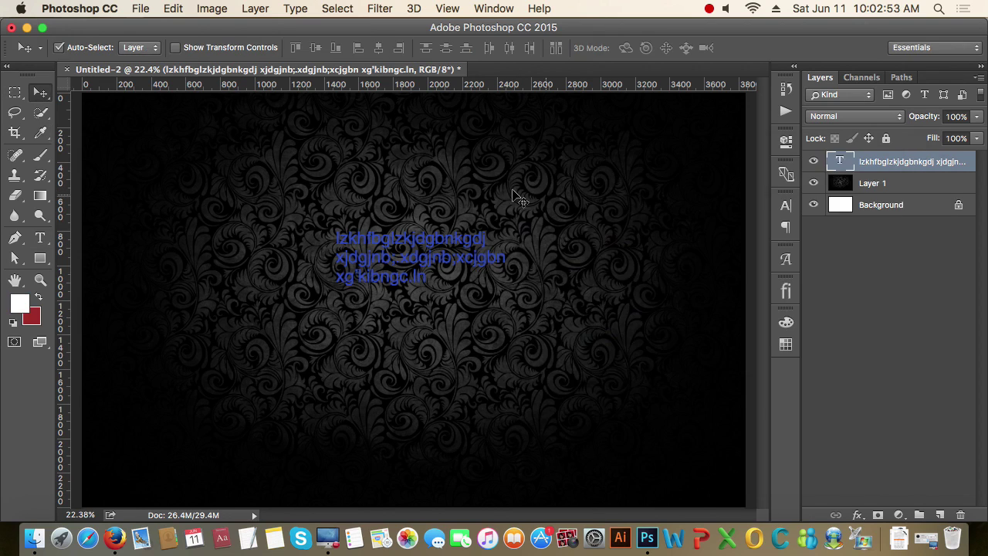
{"action": "key", "text": "alt+BackSpace"}
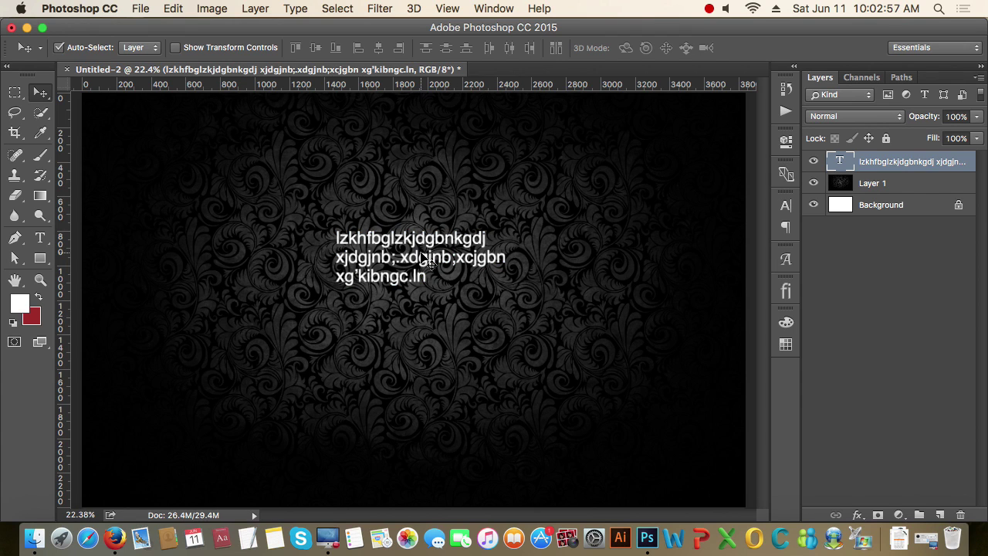
Step: Move the white text slightly up and to the left on the canvas
{"action": "scroll", "coordinate": [426, 259], "scroll_direction": "up", "scroll_amount": 3}
{"action": "left_click_drag", "start_coordinate": [426, 261], "coordinate": [431, 267]}
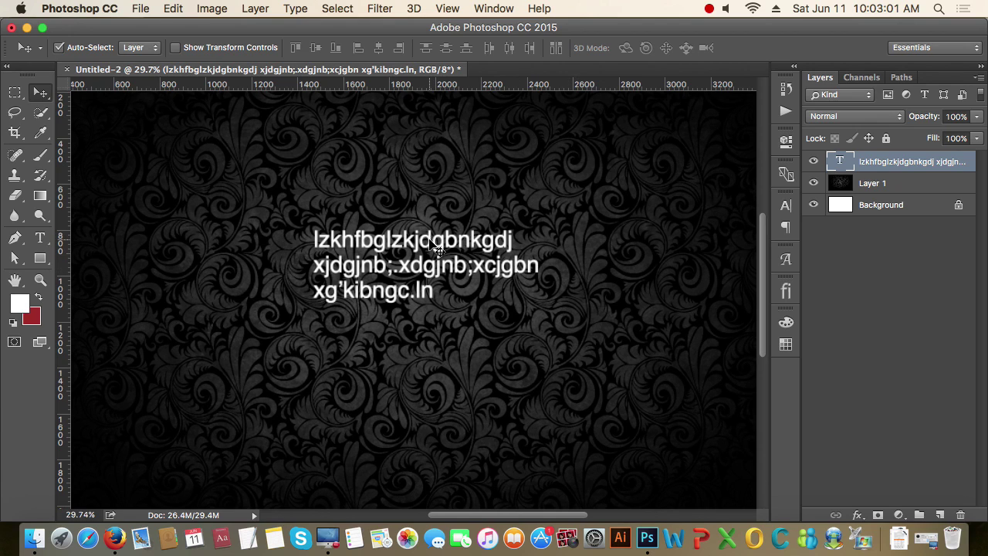
{"action": "left_click_drag", "start_coordinate": [429, 243], "coordinate": [419, 229]}
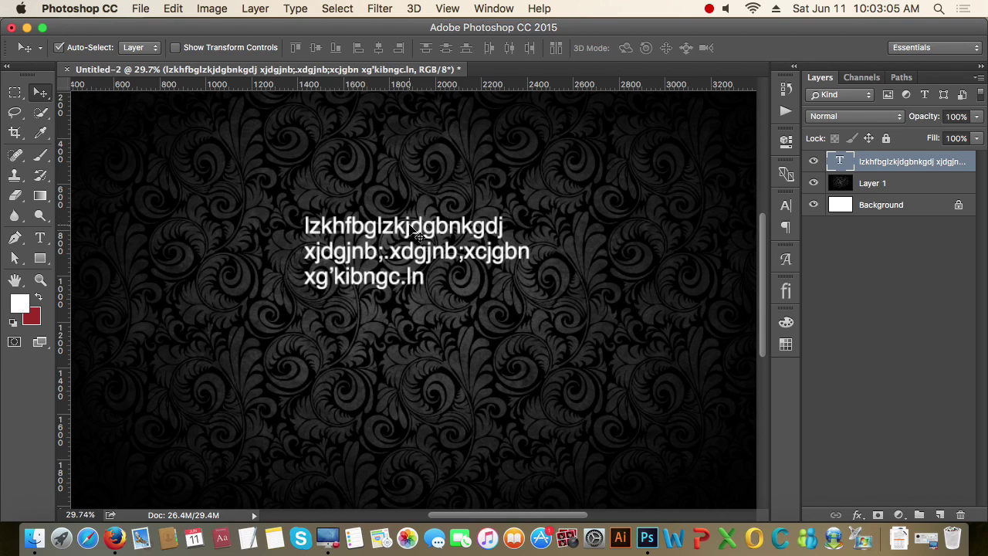
{"action": "mouse_move", "coordinate": [407, 232]}
{"action": "left_mouse_down"}
{"action": "mouse_move", "coordinate": [384, 220]}
{"action": "mouse_move", "coordinate": [427, 232]}
{"action": "mouse_move", "coordinate": [411, 231]}
{"action": "left_mouse_up"}
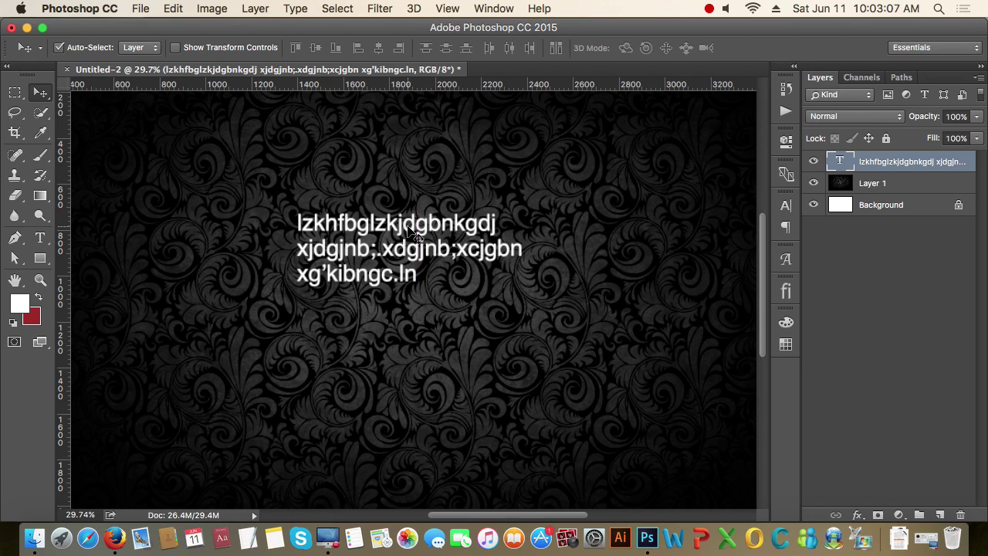
Step: Select all of the text and change its Helvetica font style to Light
{"action": "key", "text": "t"}
{"action": "left_click", "coordinate": [411, 232]}
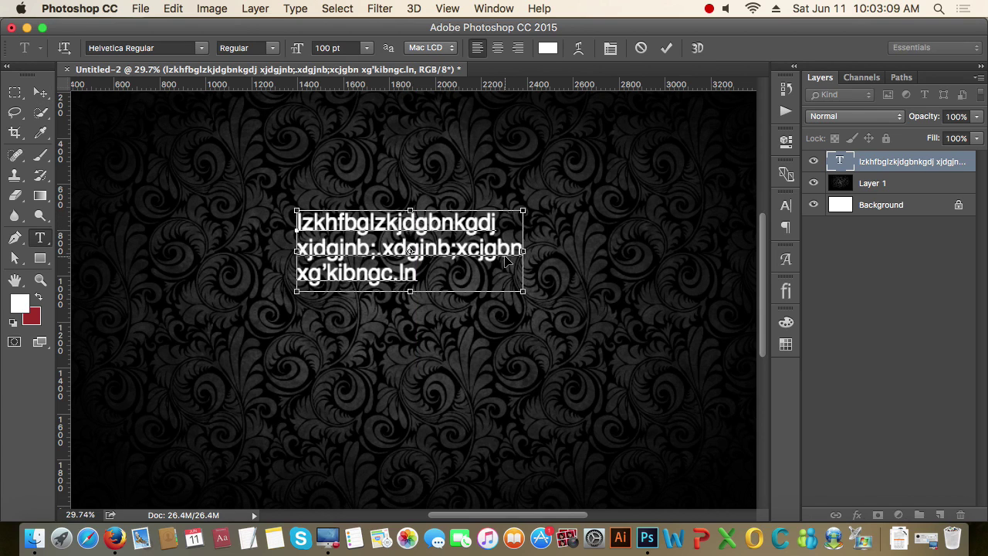
{"action": "key", "text": "super+a"}
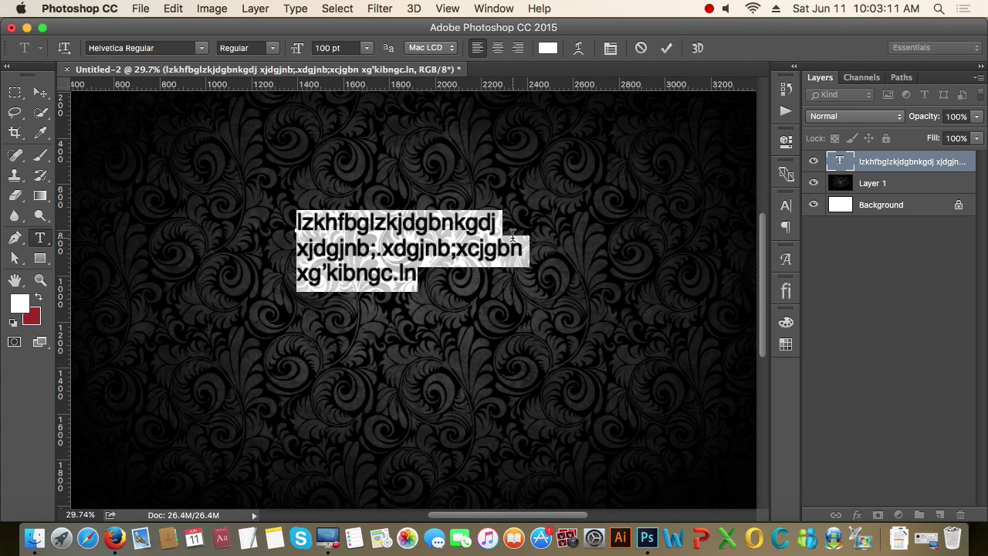
{"action": "left_click", "coordinate": [200, 49]}
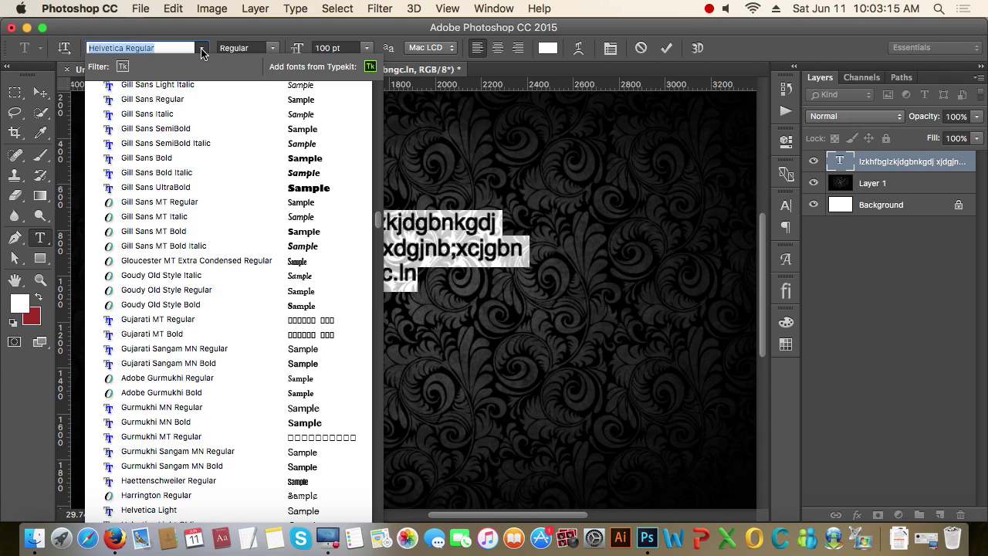
{"action": "left_click", "coordinate": [201, 49]}
{"action": "left_click", "coordinate": [271, 49]}
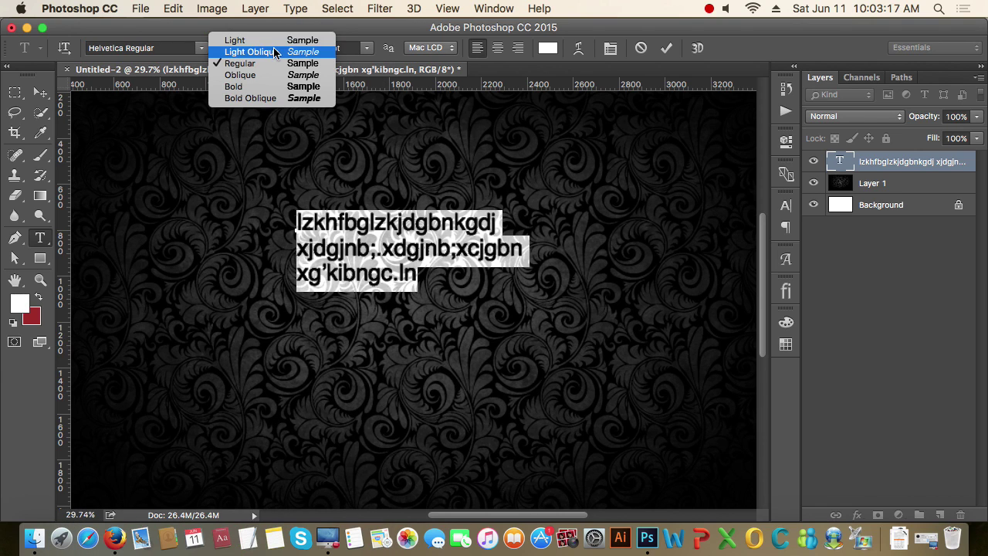
{"action": "left_click", "coordinate": [270, 40]}
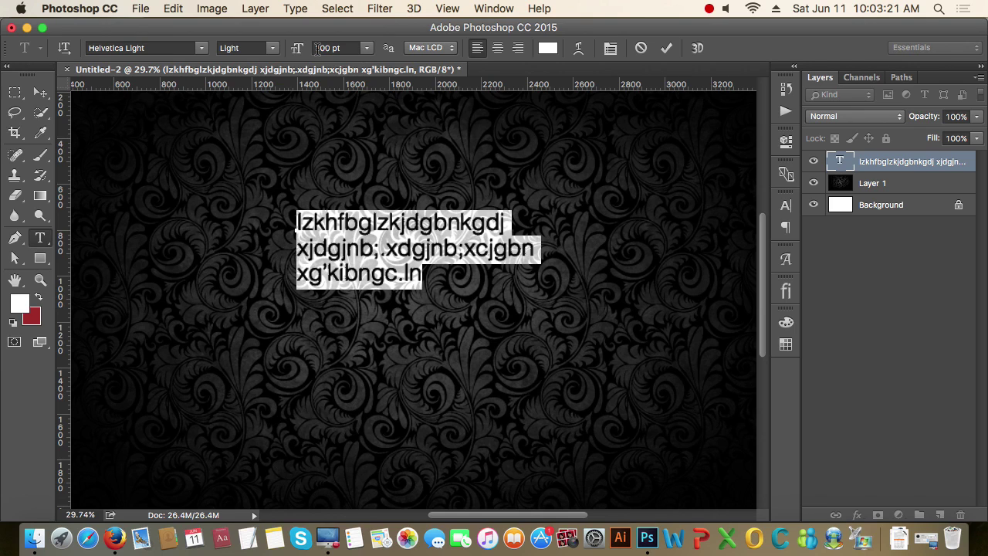
Step: Try centre and right alignment on the selected text and return it to left alignment
{"action": "left_click", "coordinate": [498, 49]}
{"action": "left_click", "coordinate": [519, 50]}
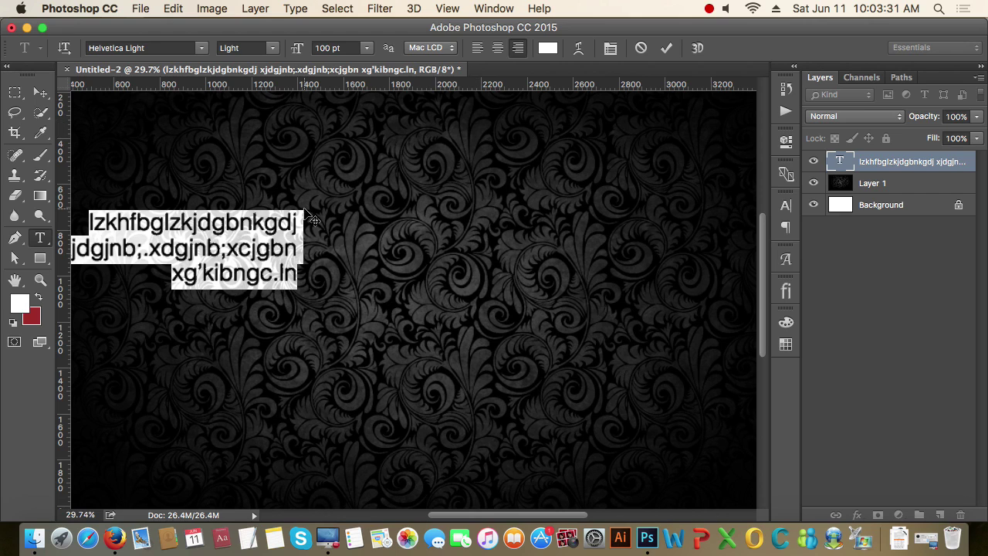
{"action": "left_click", "coordinate": [477, 48]}
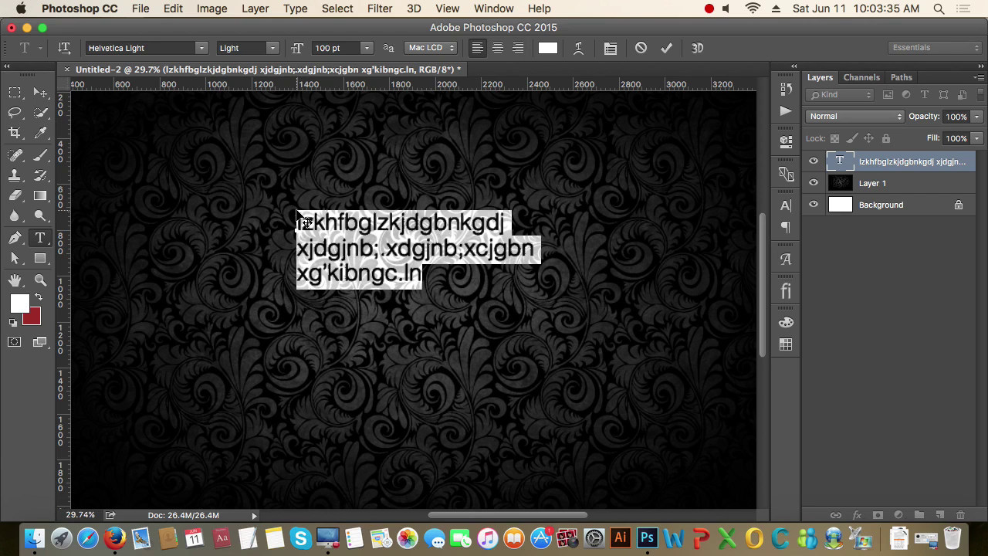
Step: Try several red shades as the text colour and return it to white
{"action": "left_click", "coordinate": [547, 49]}
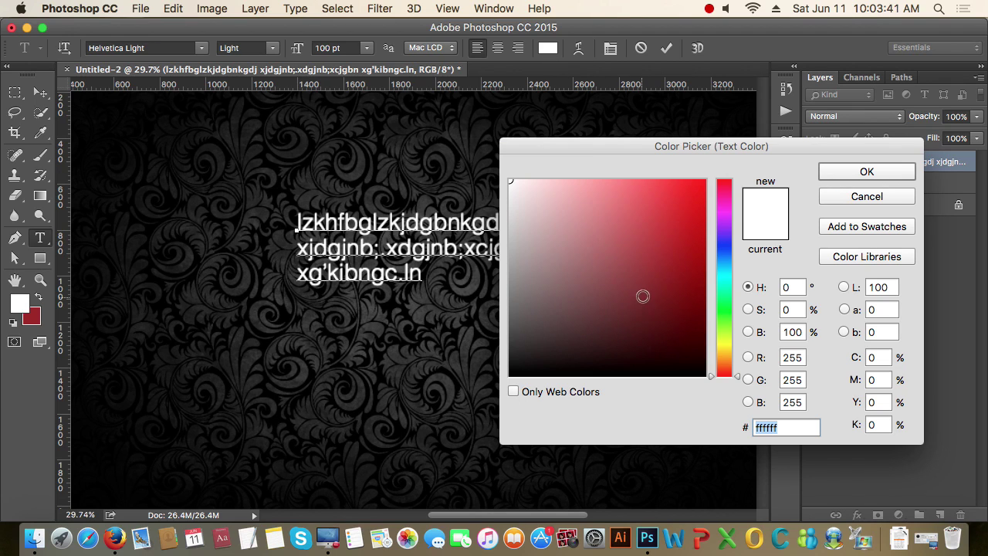
{"action": "left_click", "coordinate": [703, 205]}
{"action": "left_click", "coordinate": [509, 180]}
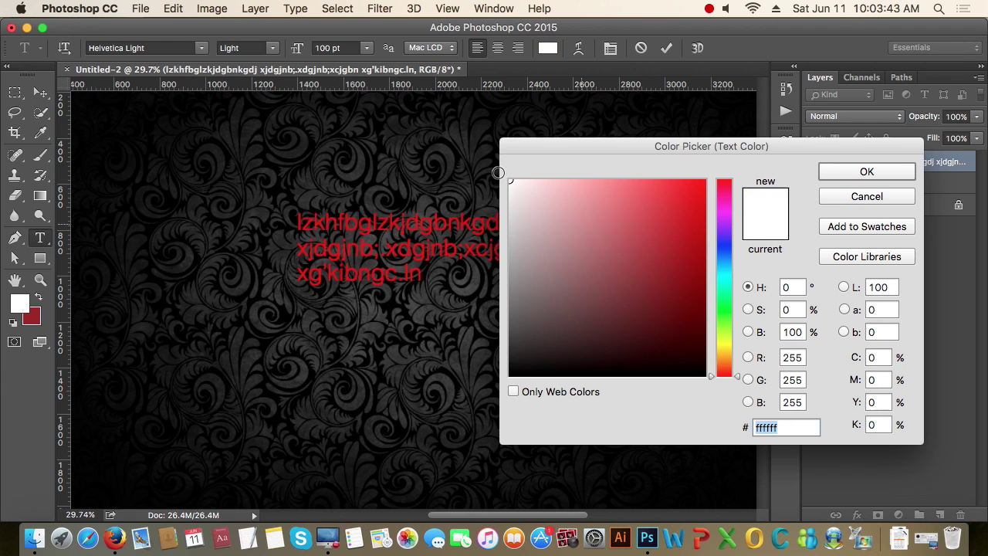
{"action": "left_click", "coordinate": [685, 185]}
{"action": "left_click", "coordinate": [631, 205]}
{"action": "left_click", "coordinate": [509, 181]}
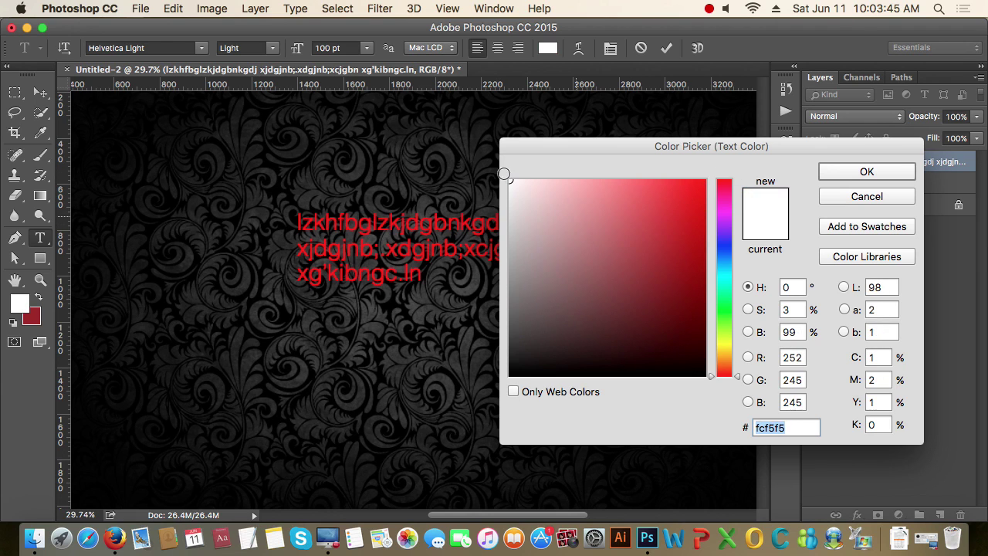
{"action": "left_click", "coordinate": [866, 174]}
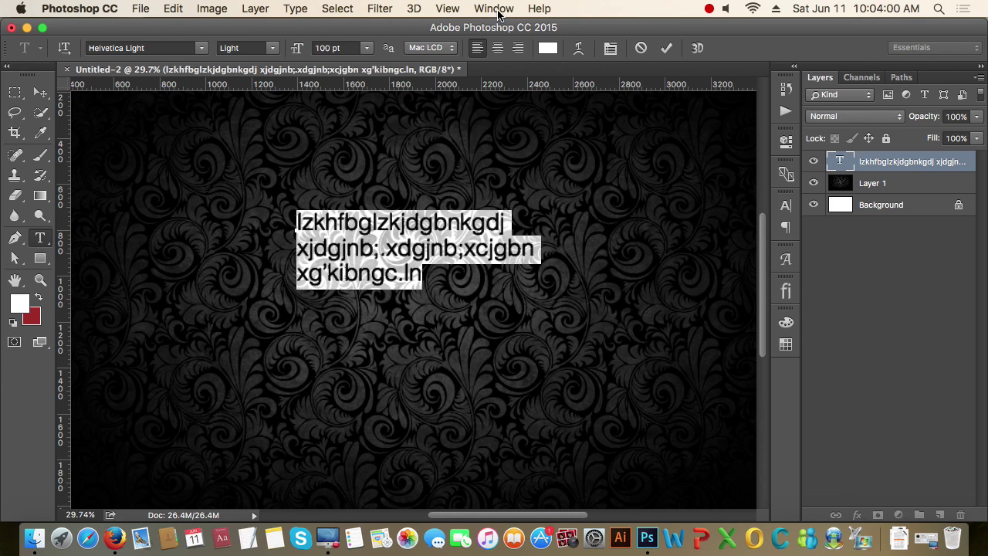
Step: Review the character and paragraph formatting options for the selected text
{"action": "left_click", "coordinate": [786, 205]}
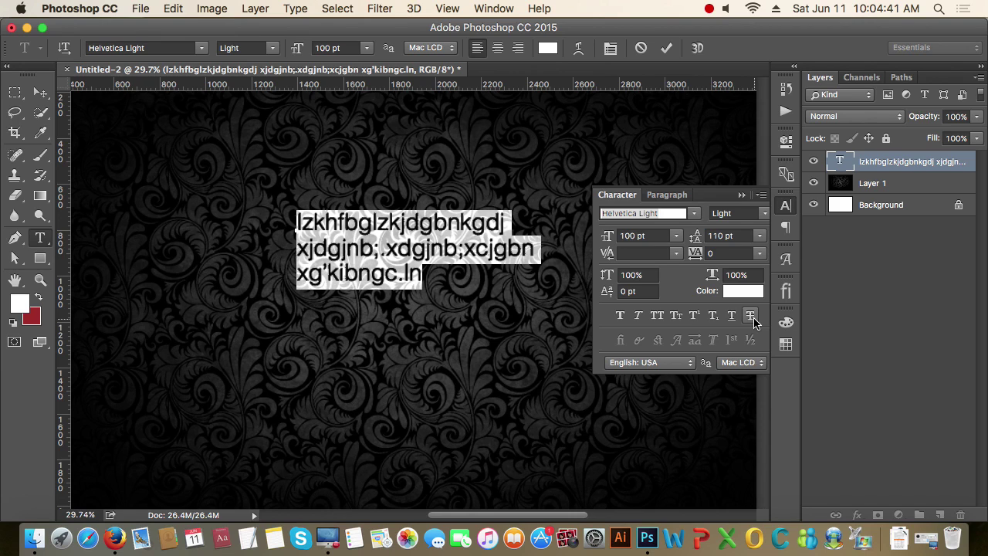
{"action": "left_click", "coordinate": [676, 197]}
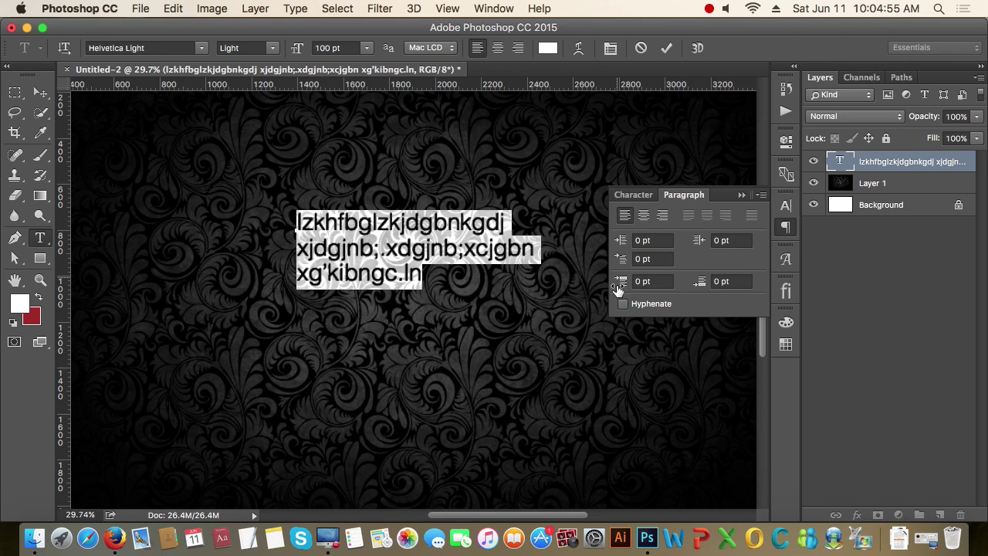
{"action": "left_click", "coordinate": [740, 198]}
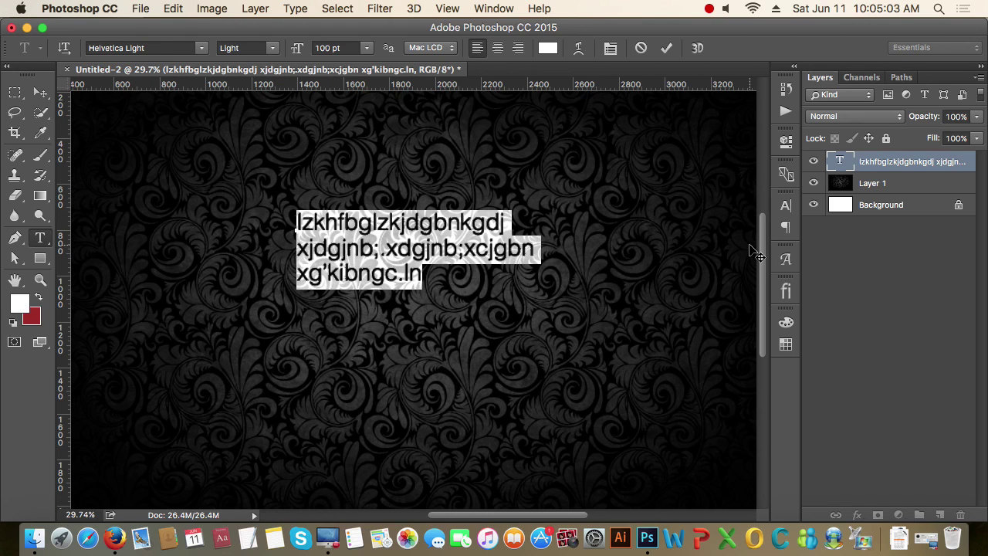
Step: Reselect the three lines of text from end to start and place the text cursor within the second line
{"action": "left_click", "coordinate": [410, 225]}
{"action": "left_click_drag", "start_coordinate": [417, 275], "coordinate": [284, 212]}
{"action": "left_click", "coordinate": [377, 237]}
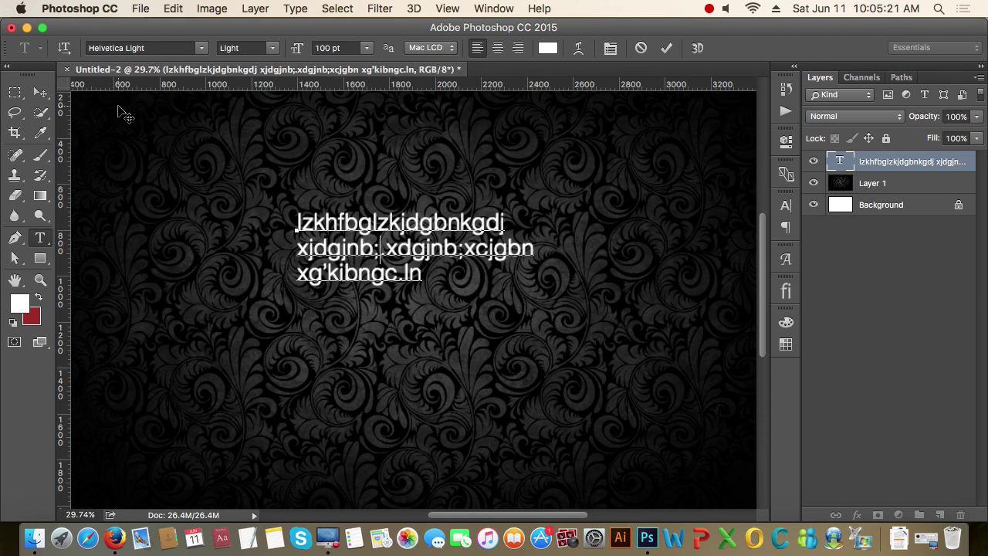
Step: Commit the three-line text and move it around the canvas, leaving it slightly above the centre of the background
{"action": "left_click", "coordinate": [40, 92]}
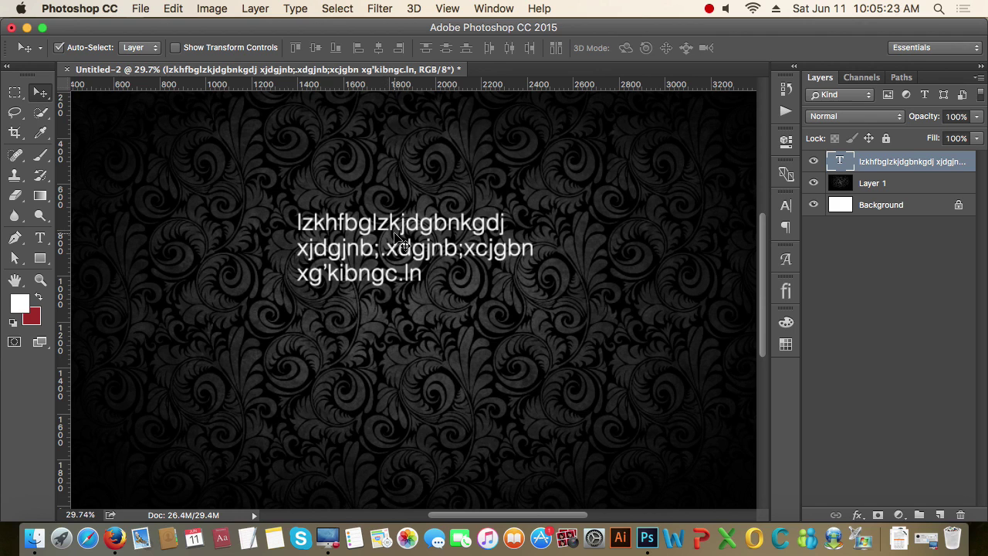
{"action": "scroll", "coordinate": [403, 243], "scroll_direction": "down", "scroll_amount": 2}
{"action": "scroll", "coordinate": [403, 243], "scroll_direction": "down", "scroll_amount": 1}
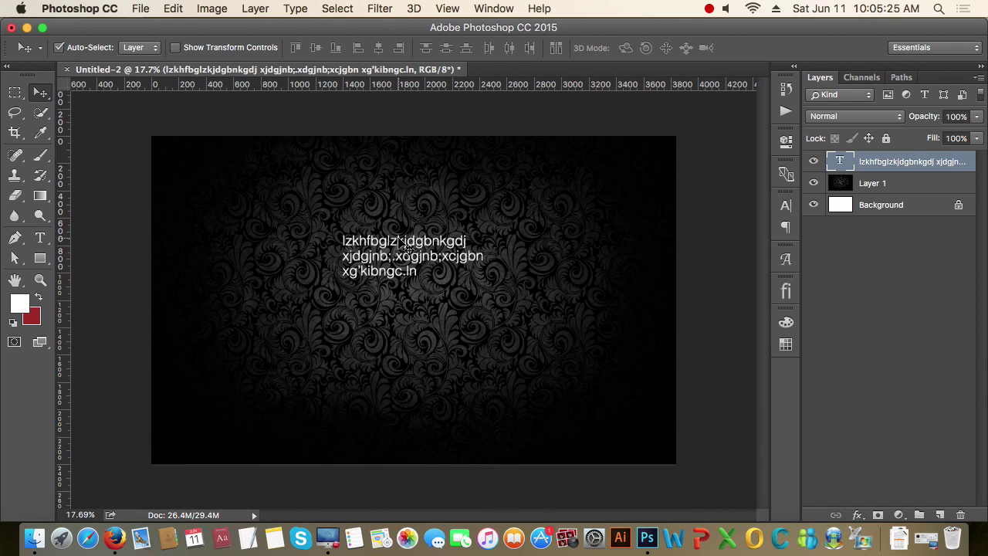
{"action": "scroll", "coordinate": [372, 279], "scroll_direction": "up", "scroll_amount": 3}
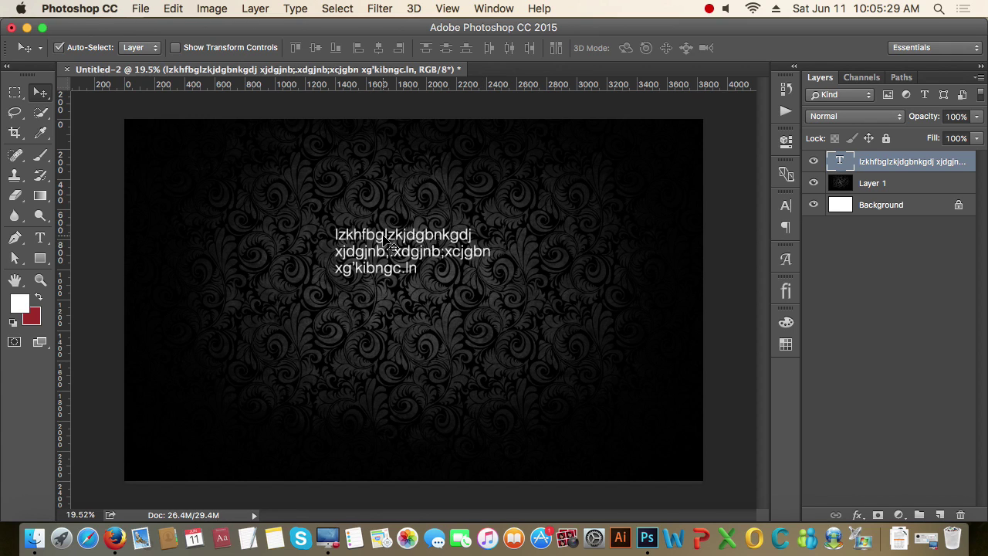
{"action": "left_click_drag", "start_coordinate": [384, 236], "coordinate": [400, 206]}
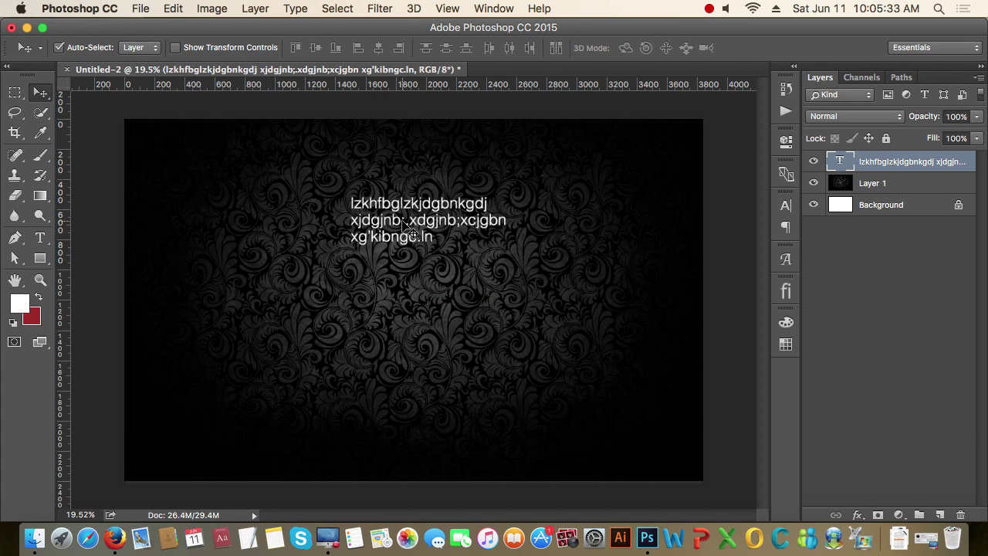
{"action": "left_click_drag", "start_coordinate": [409, 220], "coordinate": [486, 207]}
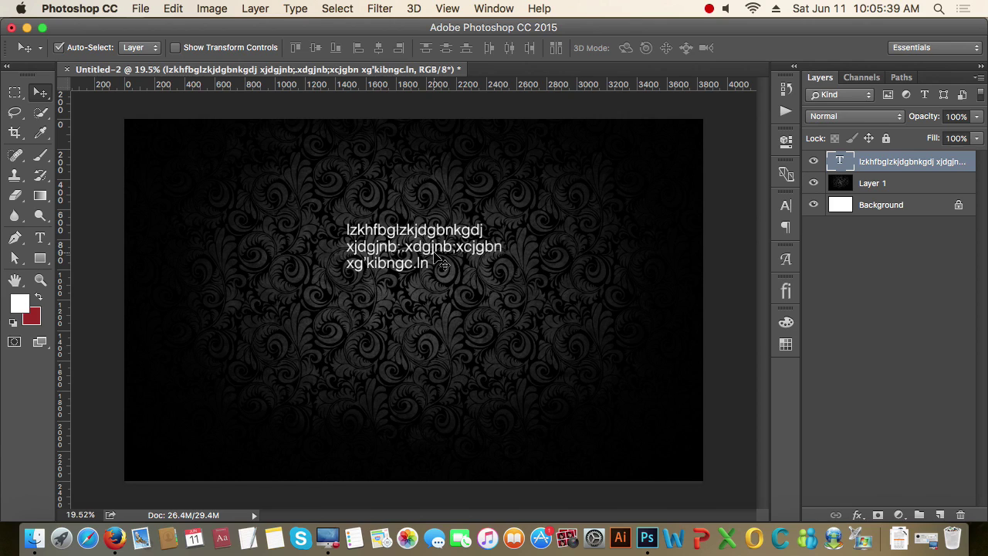
Step: Replace all the placeholder text in the text layer with "THIS IS A HEADER"
{"action": "double_click", "coordinate": [430, 230]}
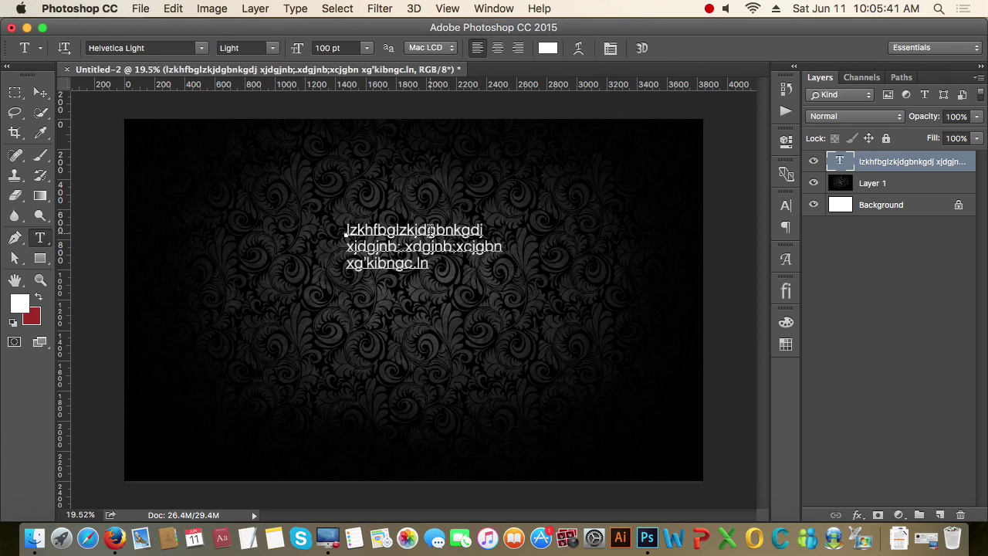
{"action": "key", "text": "super+a"}
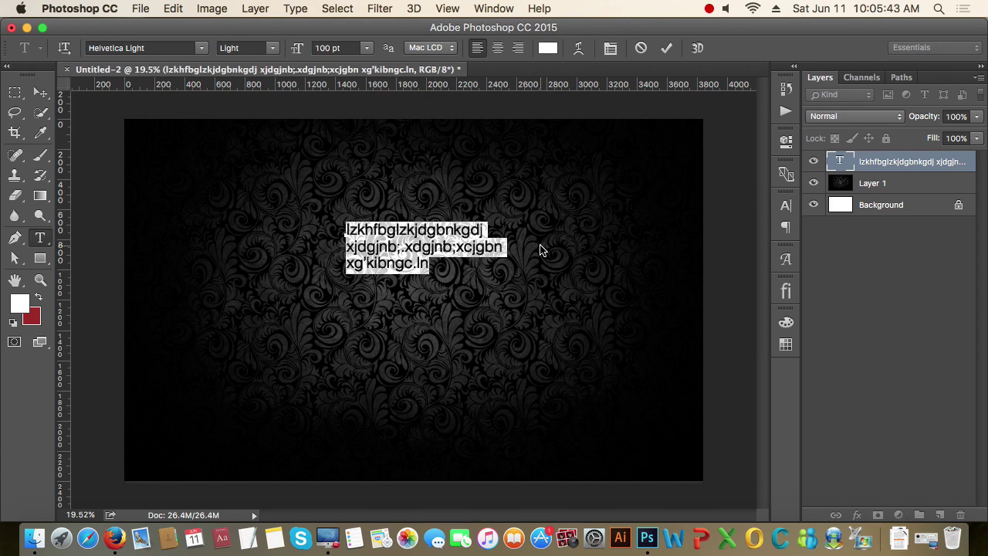
{"action": "key", "text": "BackSpace"}
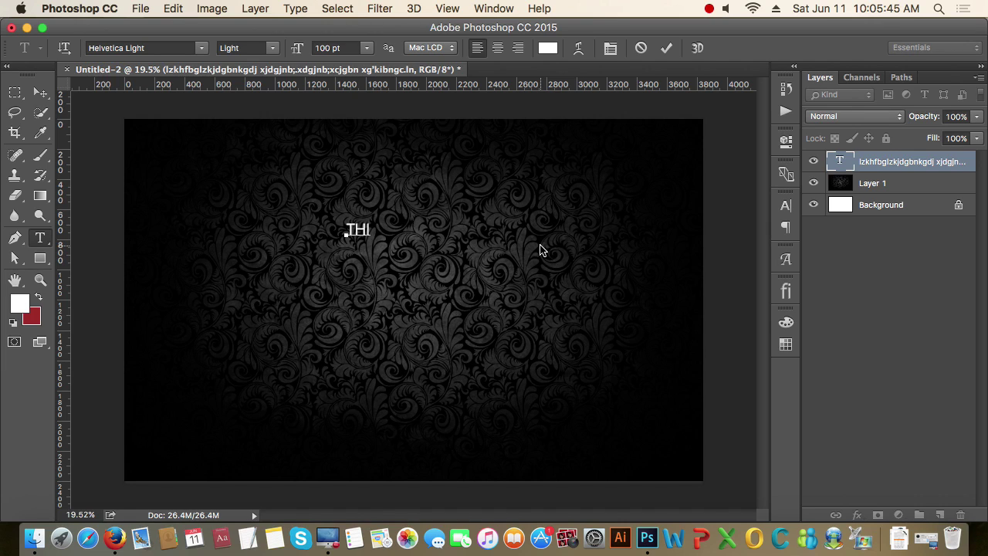
{"action": "type", "text": "THIS IS A HEADER"}
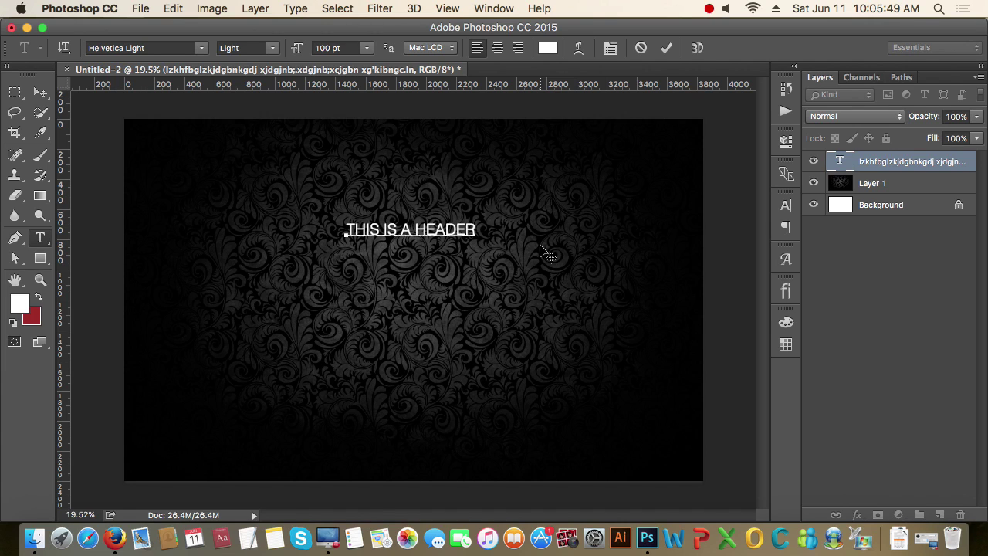
Step: Set the whole header text to the Helvetica Bold style at 160 pt
{"action": "key", "text": "ctrl+a"}
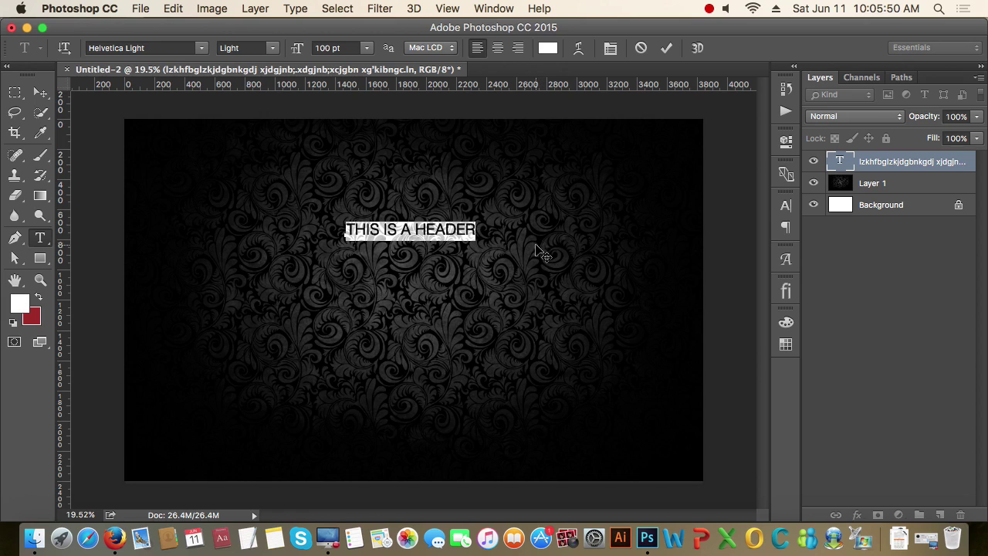
{"action": "left_click", "coordinate": [276, 49]}
{"action": "left_click", "coordinate": [275, 51]}
{"action": "left_click", "coordinate": [270, 49]}
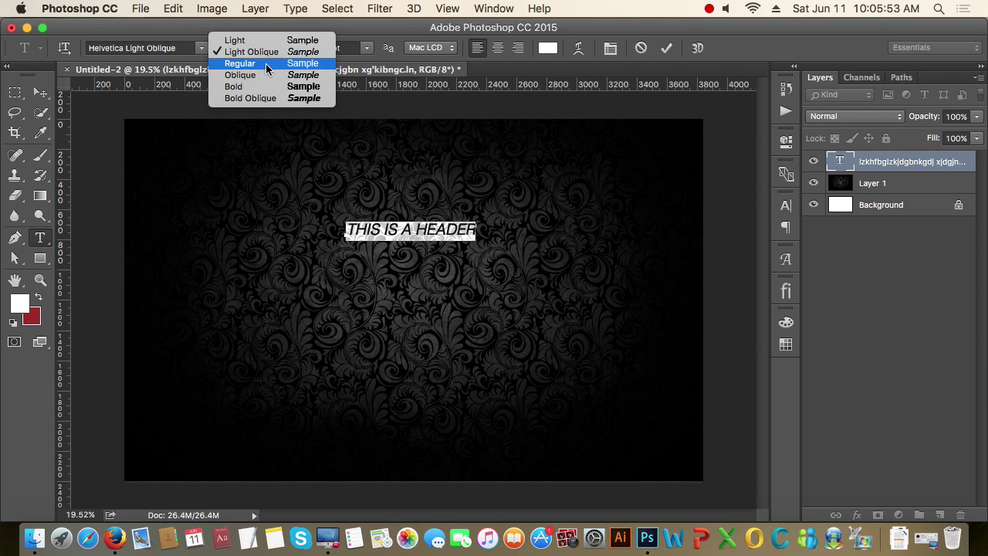
{"action": "left_click", "coordinate": [262, 86]}
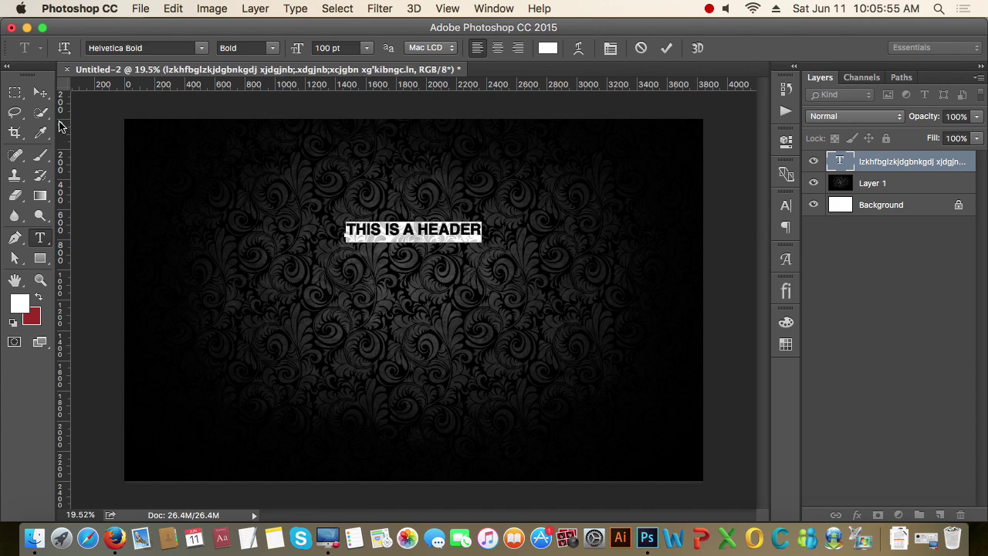
{"action": "left_click", "coordinate": [344, 48]}
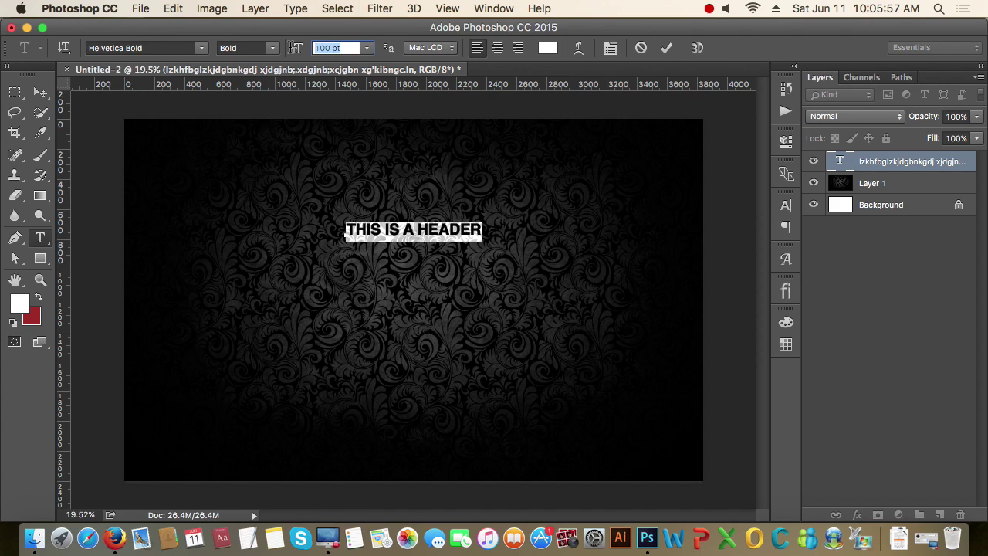
{"action": "type", "text": "160"}
{"action": "key", "text": "Return"}
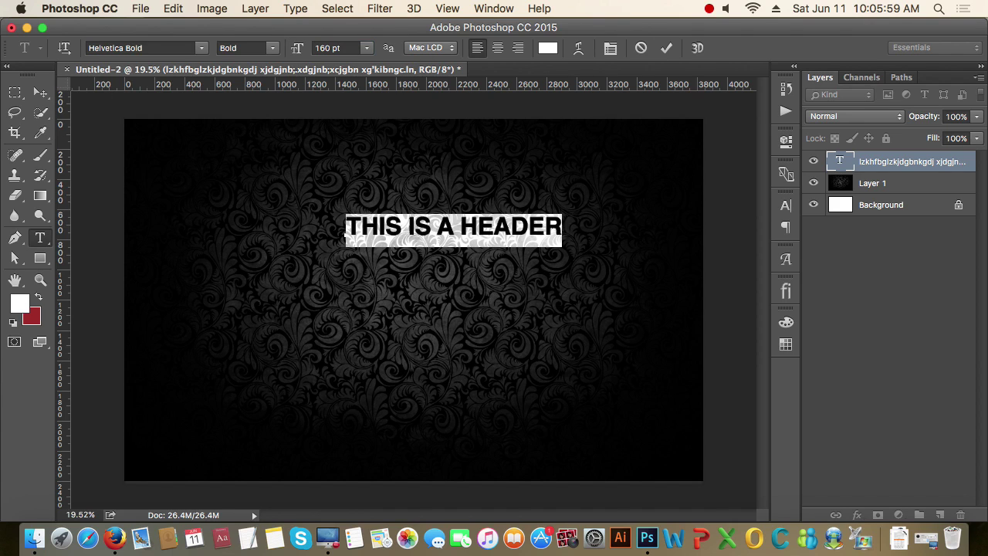
Step: Move the header to the horizontal middle of the canvas and set its text alignment to centred
{"action": "left_click", "coordinate": [40, 94]}
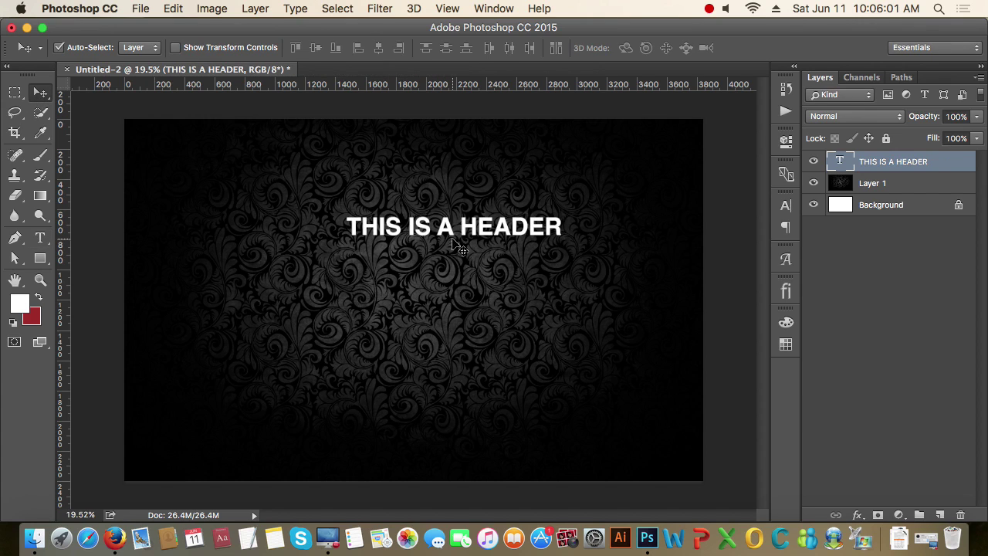
{"action": "left_click_drag", "start_coordinate": [454, 239], "coordinate": [414, 230]}
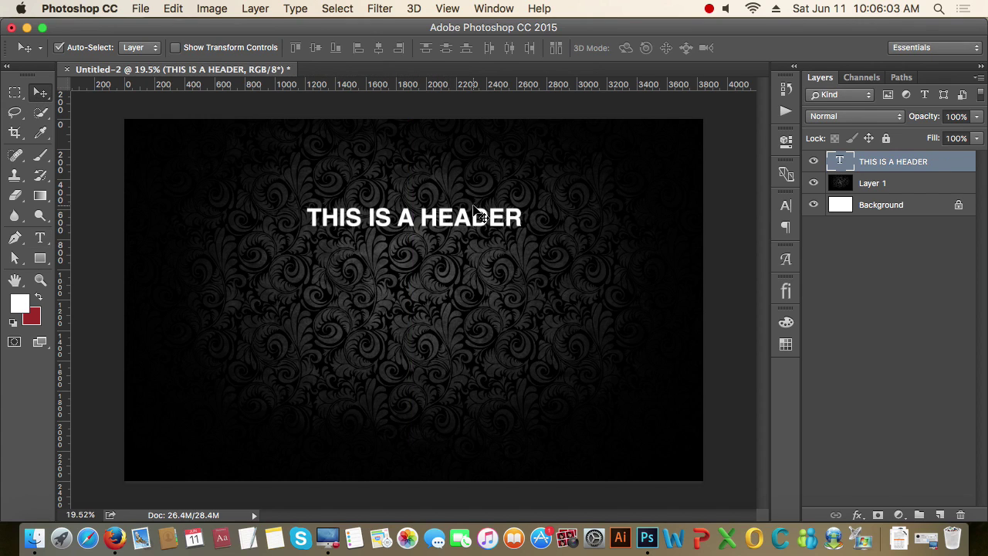
{"action": "key", "text": "t"}
{"action": "triple_click", "coordinate": [457, 224]}
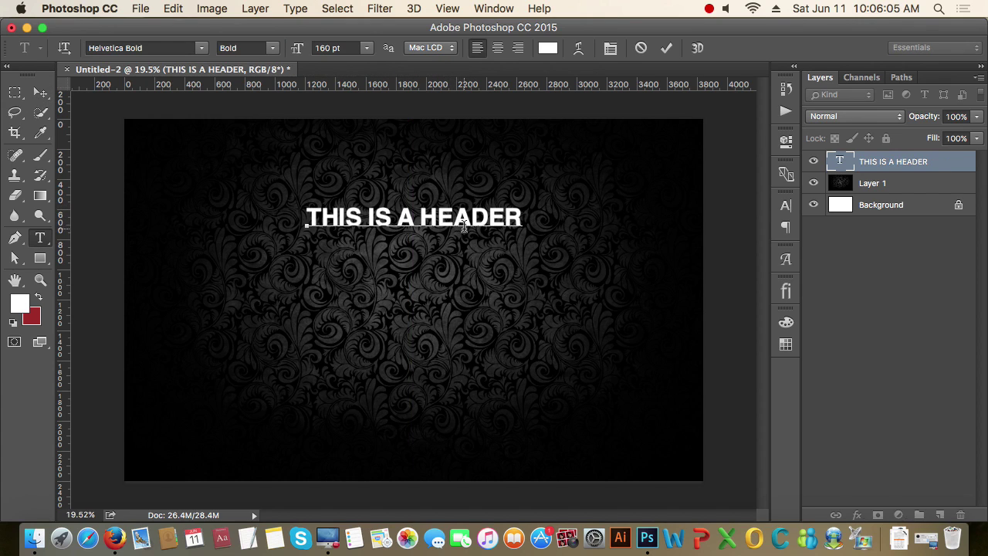
{"action": "left_click", "coordinate": [498, 48]}
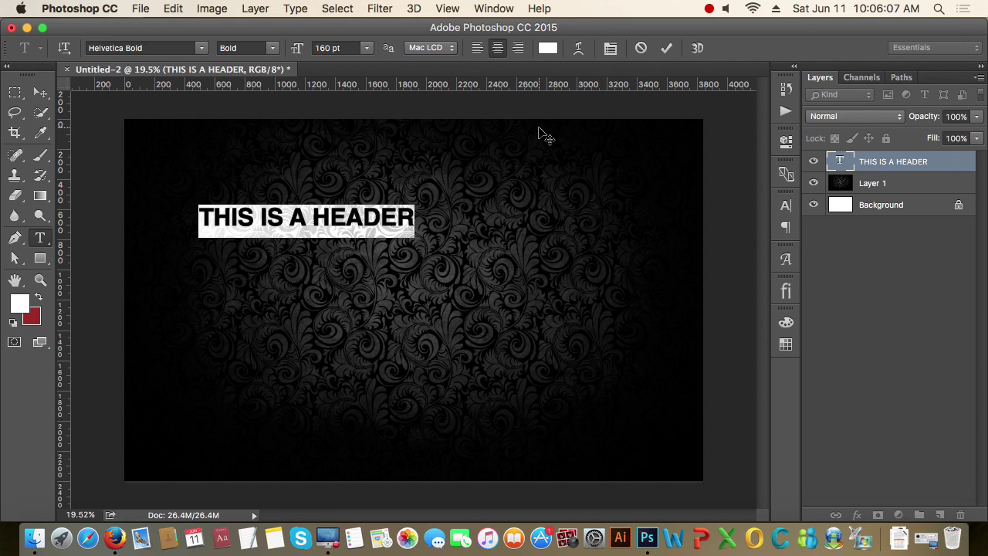
{"action": "left_click", "coordinate": [40, 92]}
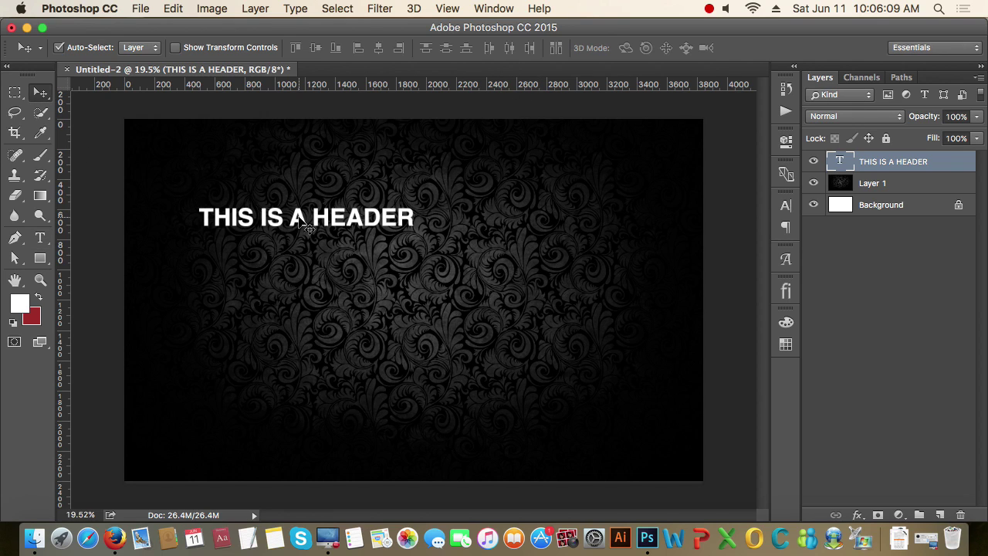
Step: Draw a wide paragraph text box beneath the header and fill it with Lorem Ipsum placeholder text
{"action": "left_click", "coordinate": [40, 238]}
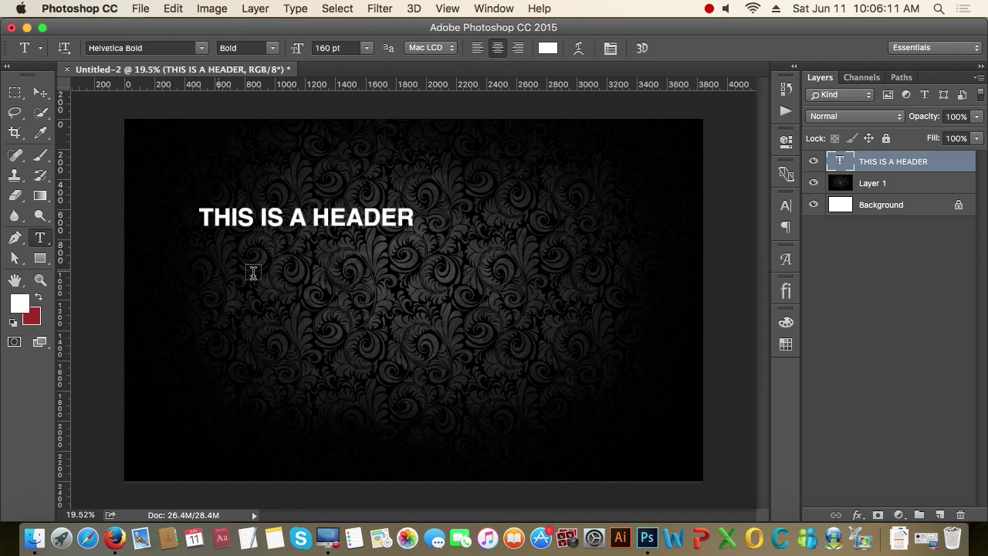
{"action": "left_click_drag", "start_coordinate": [200, 247], "coordinate": [558, 339]}
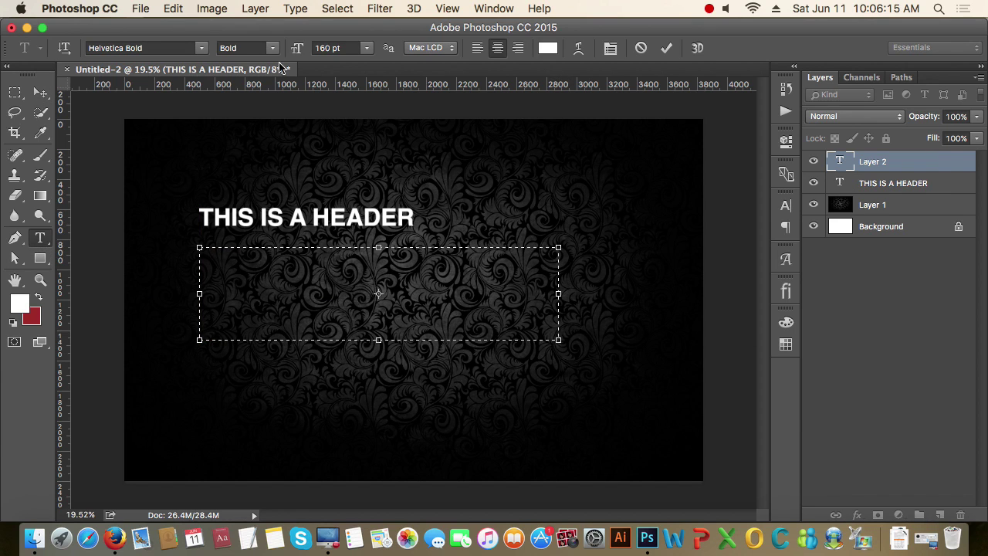
{"action": "left_click", "coordinate": [294, 9]}
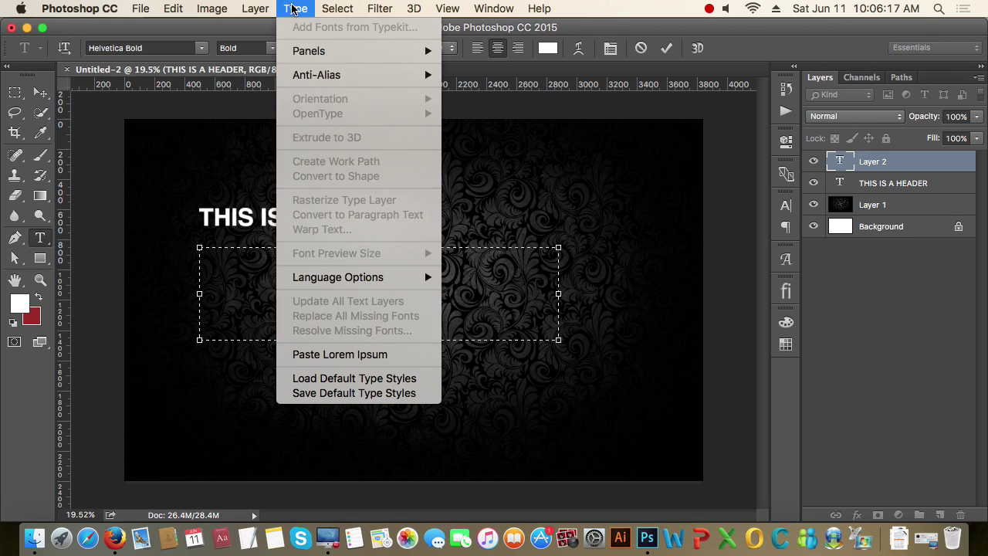
{"action": "left_click", "coordinate": [333, 354]}
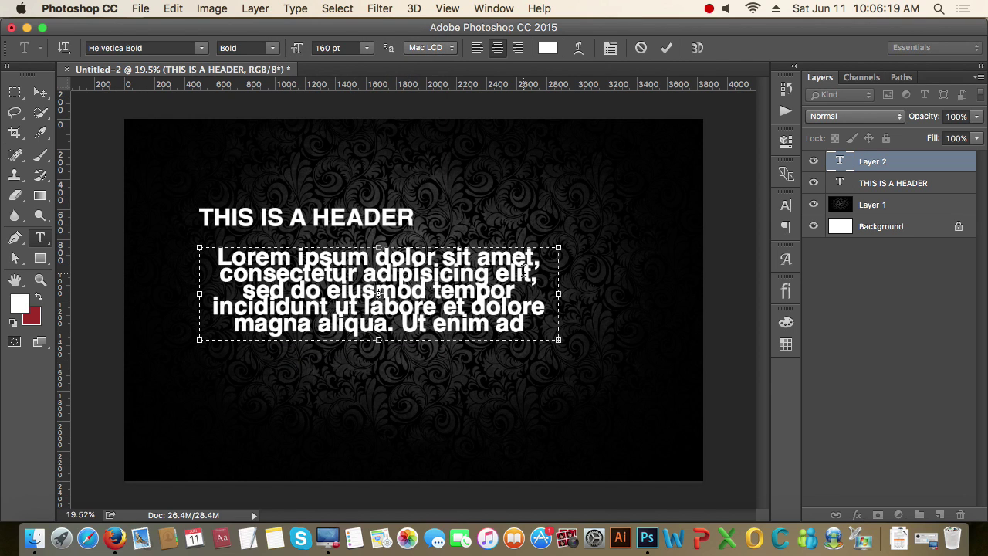
Step: Set all the Lorem Ipsum text to 36 pt in the Light style
{"action": "key", "text": "super+a"}
{"action": "left_click", "coordinate": [348, 48]}
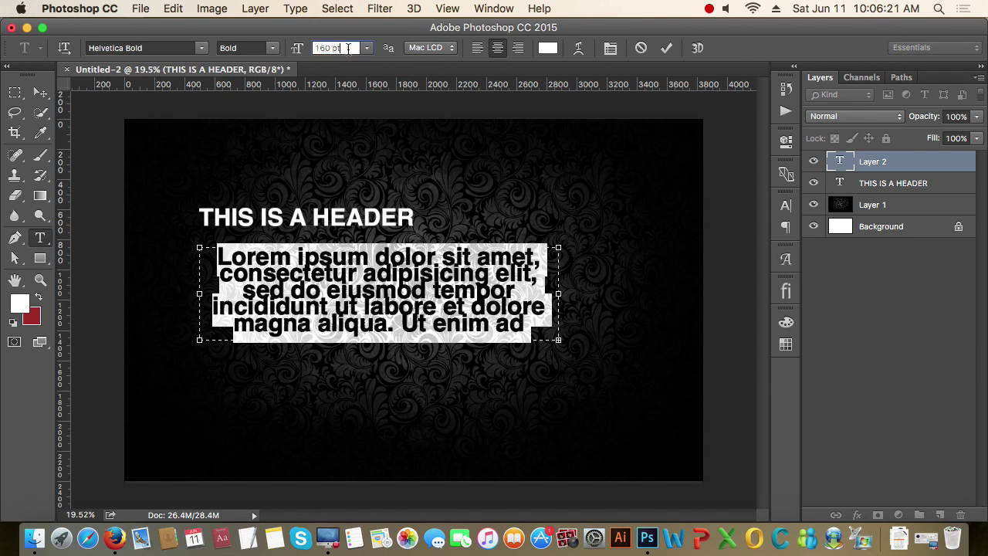
{"action": "left_click_drag", "start_coordinate": [348, 48], "coordinate": [269, 50]}
{"action": "type", "text": "36"}
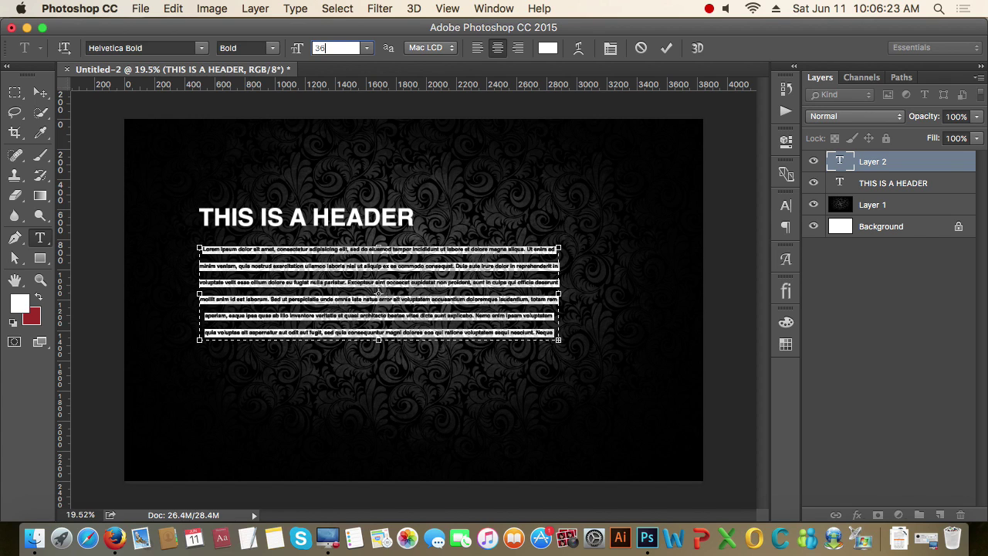
{"action": "left_click", "coordinate": [270, 48]}
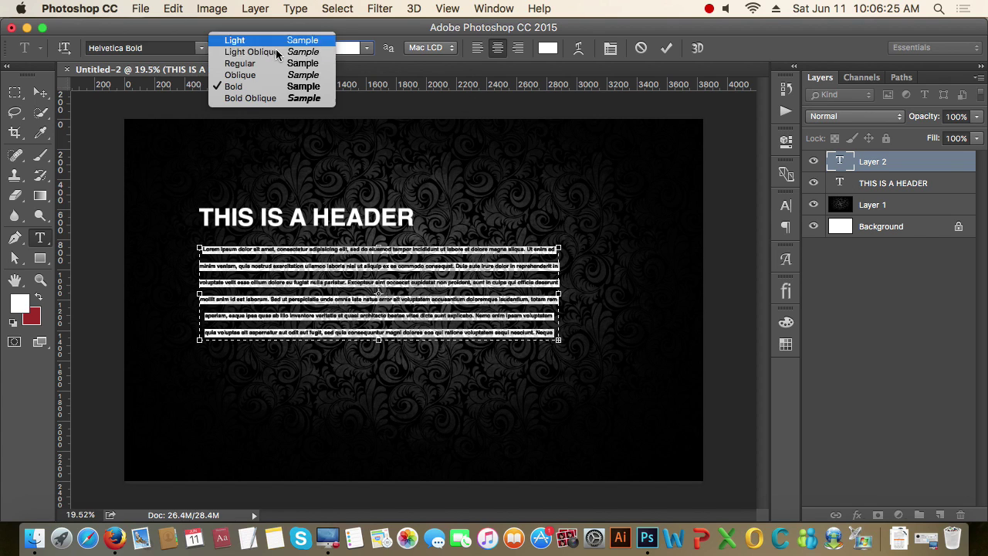
{"action": "left_click", "coordinate": [235, 40]}
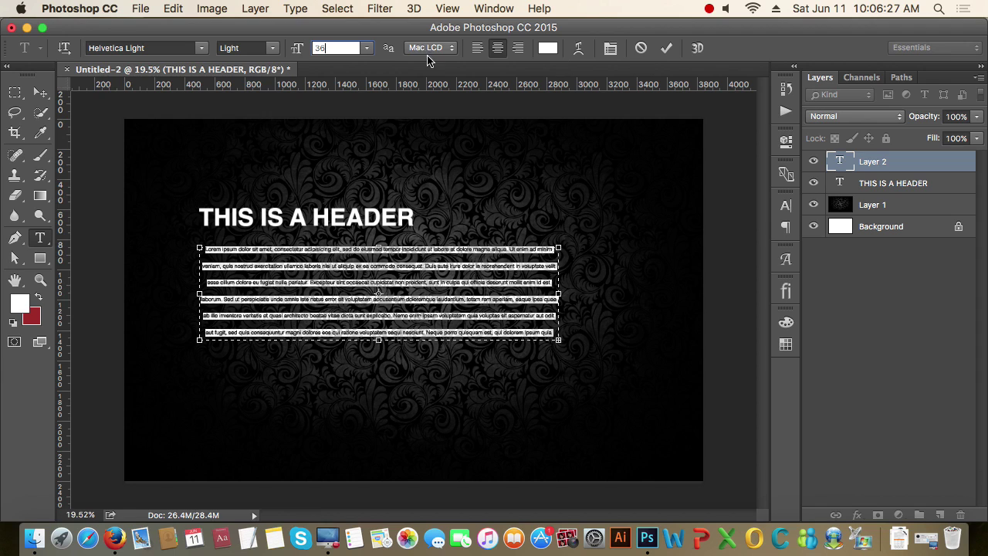
Step: Set the leading of the Lorem Ipsum paragraph to 48 pt and commit the text
{"action": "left_click", "coordinate": [786, 205]}
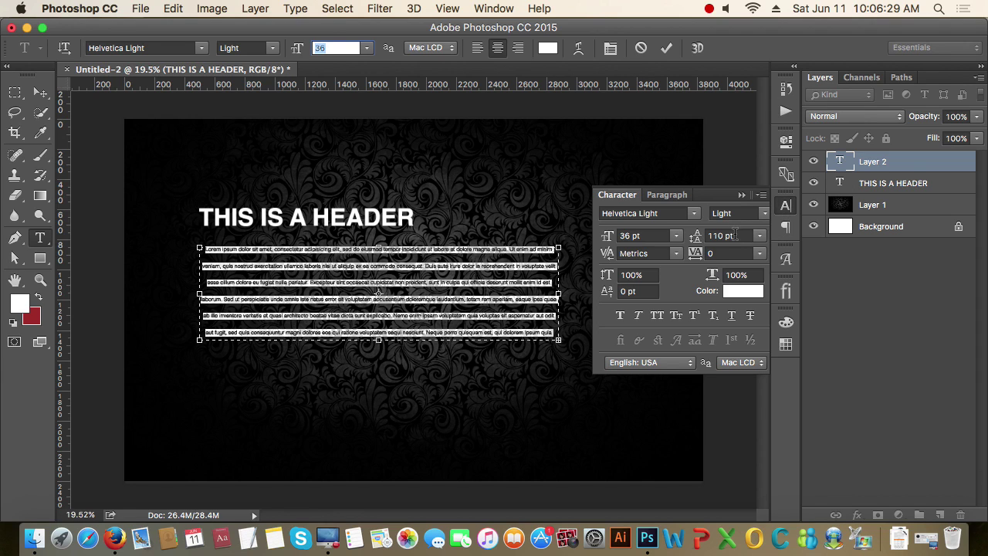
{"action": "left_click", "coordinate": [735, 234]}
{"action": "type", "text": "48"}
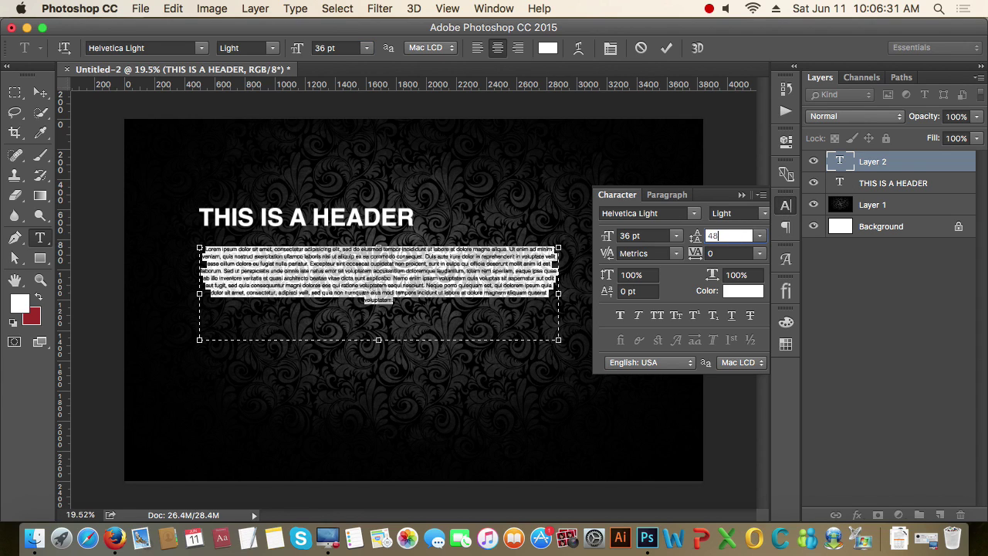
{"action": "key", "text": "Return"}
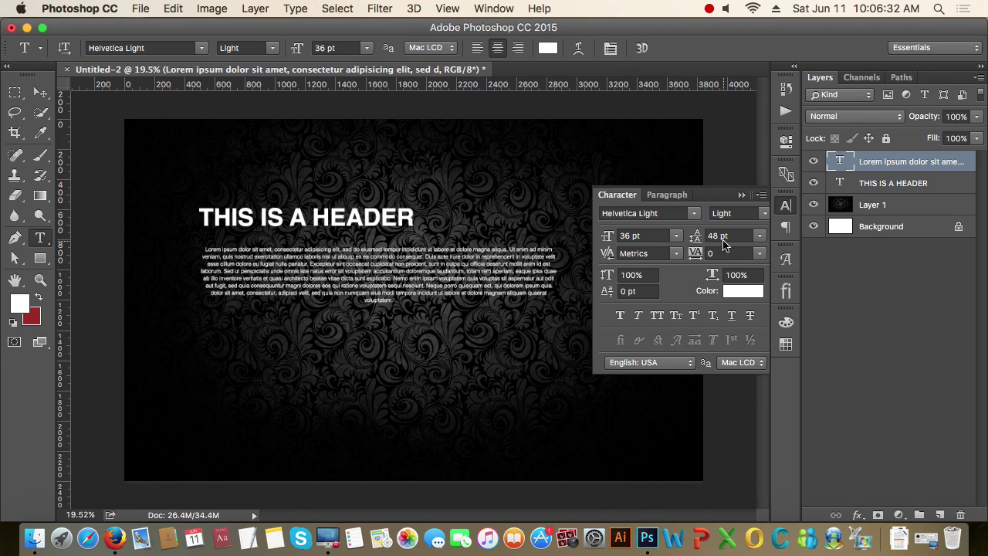
{"action": "left_click", "coordinate": [741, 194]}
Step: Move the paragraph and the header so both sit horizontally centred on the canvas, with the header above
{"action": "left_click", "coordinate": [40, 92]}
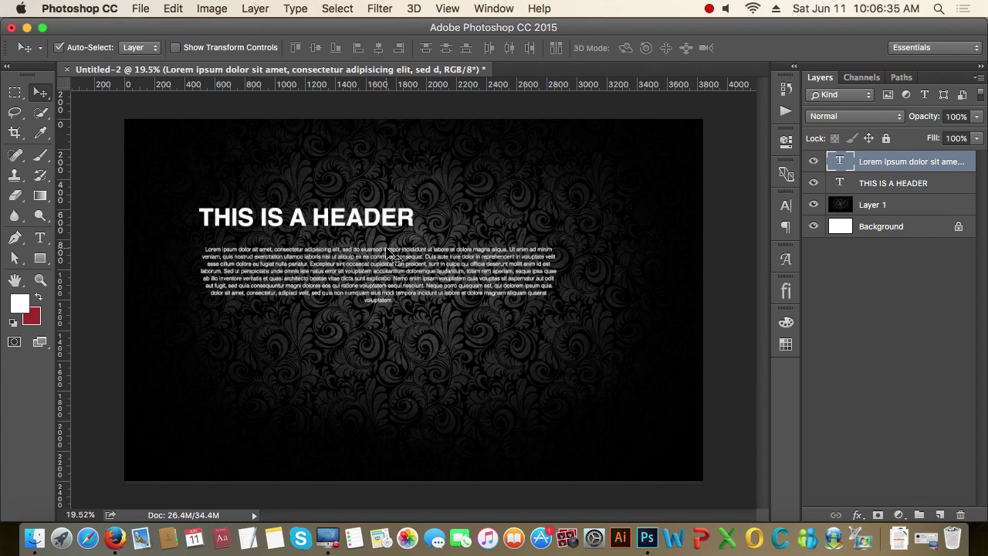
{"action": "left_click_drag", "start_coordinate": [419, 264], "coordinate": [455, 299]}
{"action": "left_click_drag", "start_coordinate": [370, 220], "coordinate": [479, 230]}
Step: Narrow the paragraph's text box equally from both sides and move the paragraph up closer to the header
{"action": "left_click", "coordinate": [479, 309]}
{"action": "key", "text": "t"}
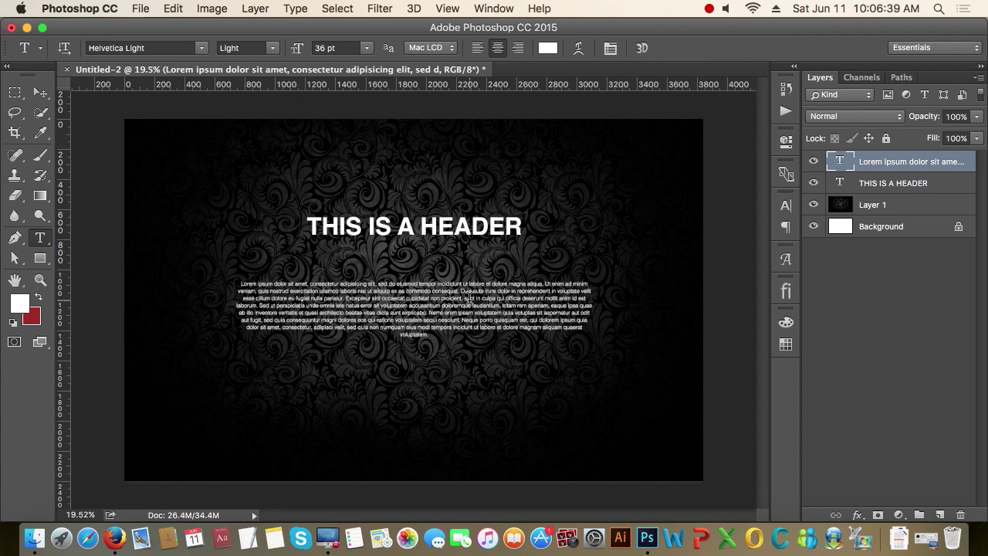
{"action": "left_click", "coordinate": [435, 303]}
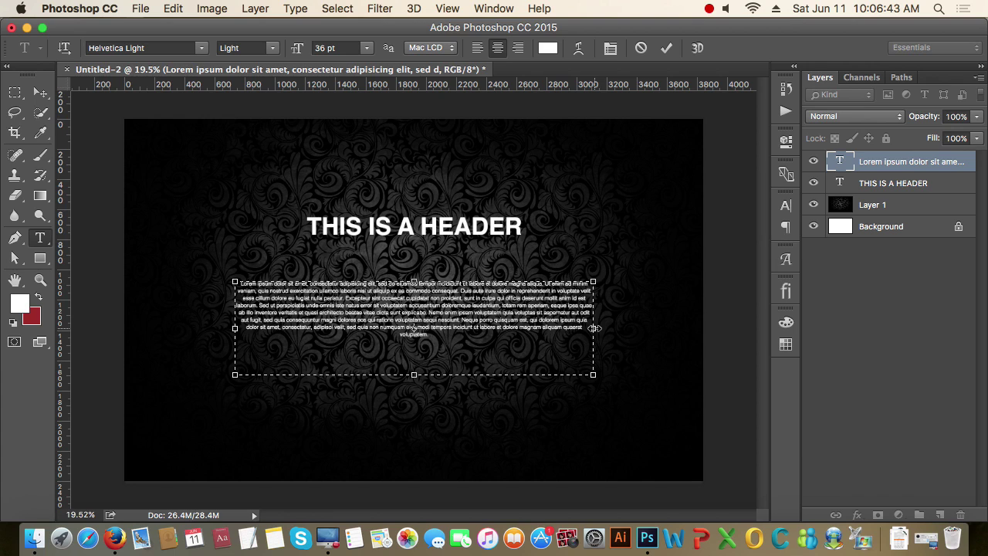
{"action": "left_click_drag", "start_coordinate": [594, 328], "coordinate": [571, 328]}
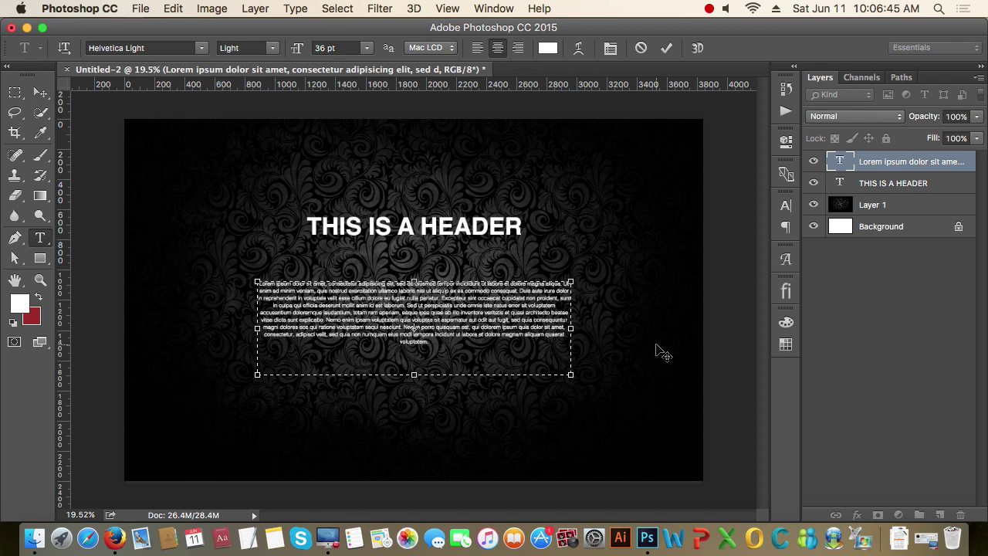
{"action": "left_click", "coordinate": [40, 92]}
{"action": "left_click_drag", "start_coordinate": [465, 319], "coordinate": [466, 305]}
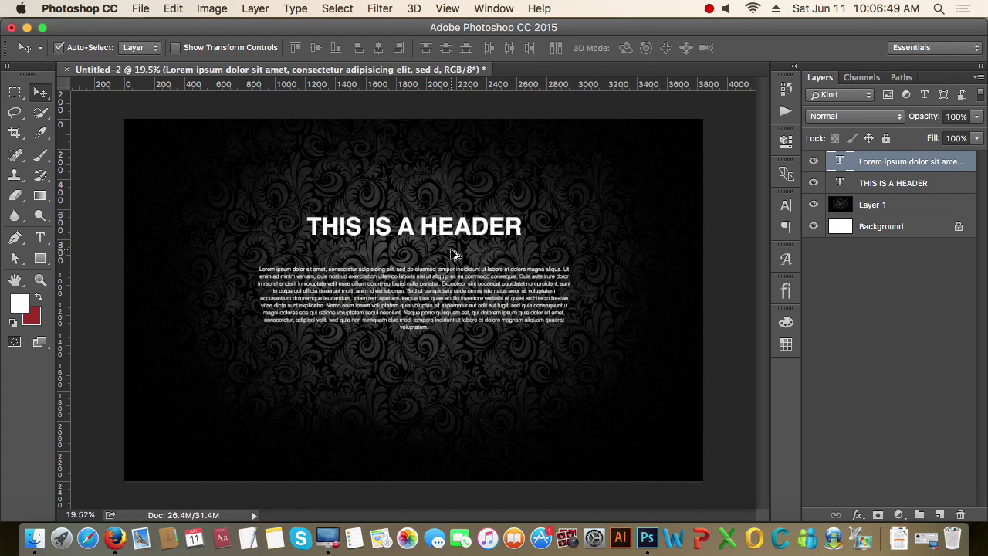
Step: Select the THIS IS A HEADER text and nudge it slightly upward, away from the Lorem Ipsum paragraph
{"action": "scroll", "coordinate": [453, 255], "scroll_direction": "up", "scroll_amount": 3}
{"action": "scroll", "coordinate": [432, 204], "scroll_direction": "left", "scroll_amount": 2}
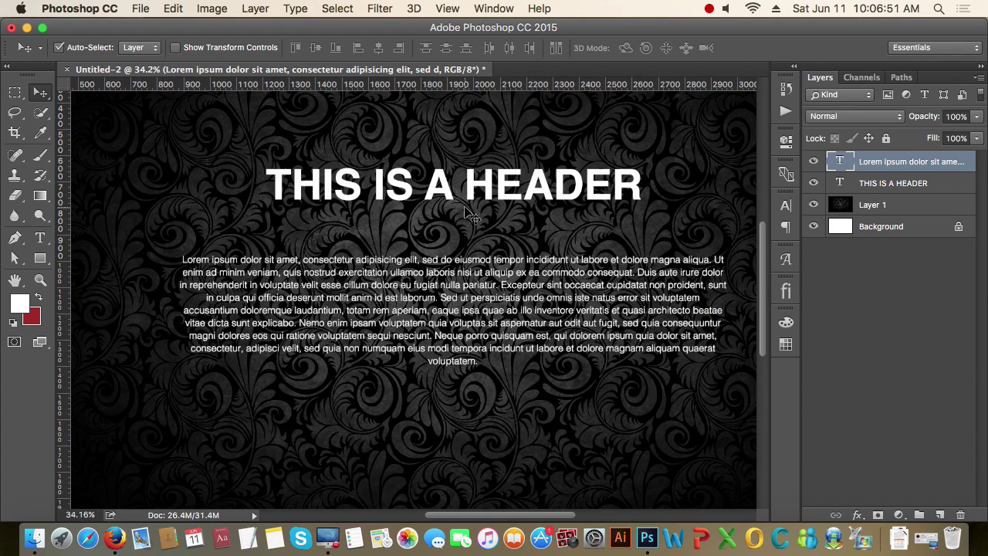
{"action": "left_click", "coordinate": [476, 194]}
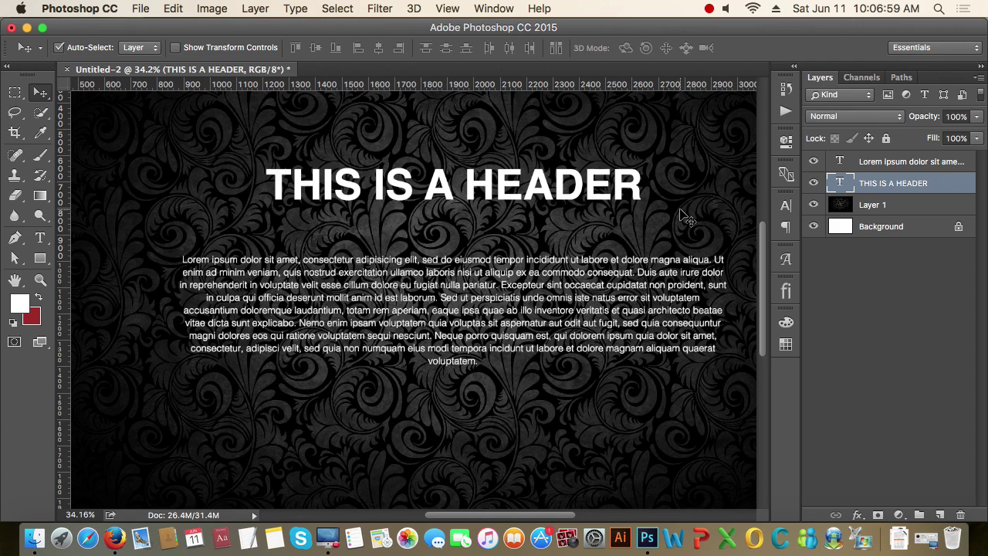
{"action": "key", "text": "Up"}
{"action": "key", "text": "Up"}
{"action": "key", "text": "Up"}
{"action": "key", "text": "Up"}
{"action": "key", "text": "Up"}
{"action": "key", "text": "Up"}
{"action": "key", "text": "Up"}
{"action": "key", "text": "Up"}
{"action": "key", "text": "Up"}
{"action": "key", "text": "Up"}
{"action": "key", "text": "Up"}
{"action": "key", "text": "Up"}
{"action": "key", "text": "Up"}
{"action": "key", "text": "Up"}
{"action": "key", "text": "Up"}
{"action": "key", "text": "Up"}
{"action": "key", "text": "Up"}
{"action": "key", "text": "Up"}
{"action": "key", "text": "Up"}
{"action": "key", "text": "Up"}
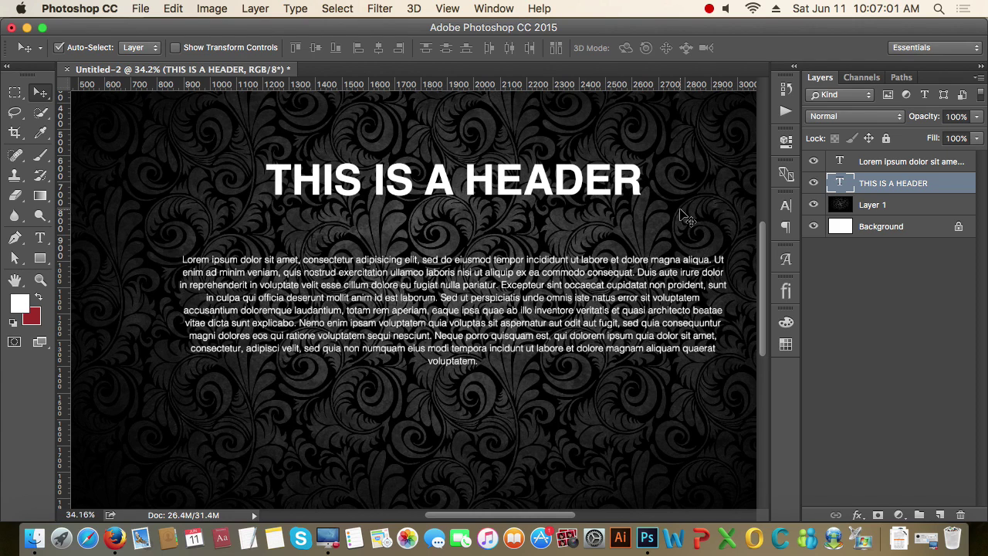
Step: Nudge the header down toward the paragraph, first in single-pixel steps and then in 10-pixel steps
{"action": "key", "text": "Down"}
{"action": "key", "text": "Down"}
{"action": "key", "text": "Down"}
{"action": "key", "text": "Down"}
{"action": "key", "text": "Down"}
{"action": "key", "text": "Down"}
{"action": "key", "text": "Down"}
{"action": "key", "text": "Down"}
{"action": "key", "text": "Down"}
{"action": "key", "text": "Down"}
{"action": "key", "text": "shift+Down"}
{"action": "key", "text": "shift+Down"}
{"action": "key", "text": "shift+Down"}
{"action": "key", "text": "shift+Down"}
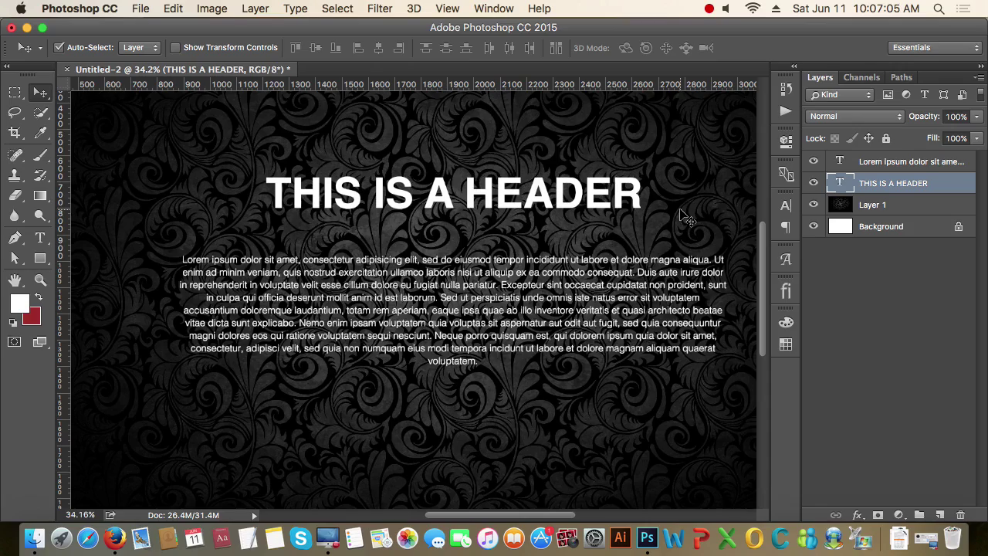
Step: Nudge the header down by two single pixels while viewing it at pixel level
{"action": "scroll", "coordinate": [533, 205], "scroll_direction": "up", "scroll_amount": 10}
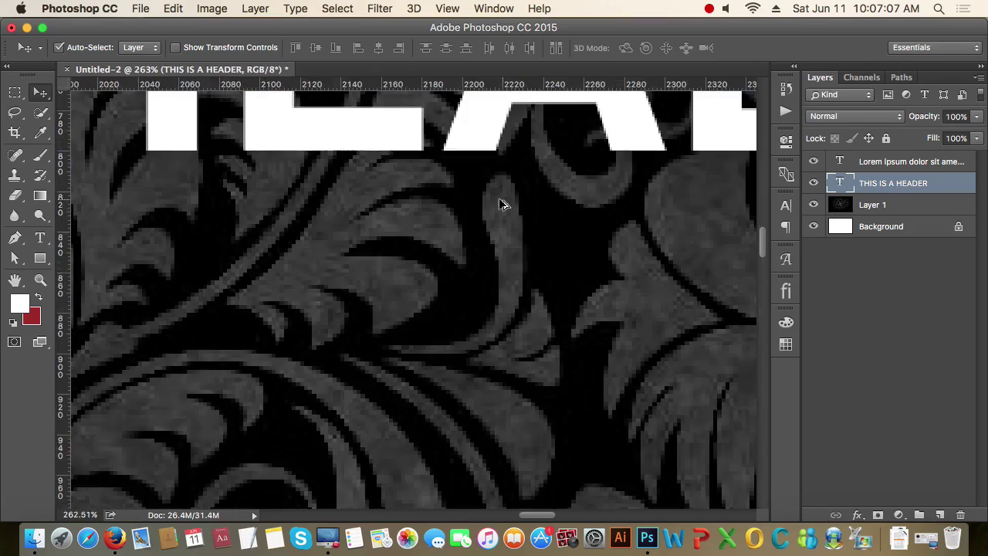
{"action": "scroll", "coordinate": [392, 170], "scroll_direction": "up", "scroll_amount": 8}
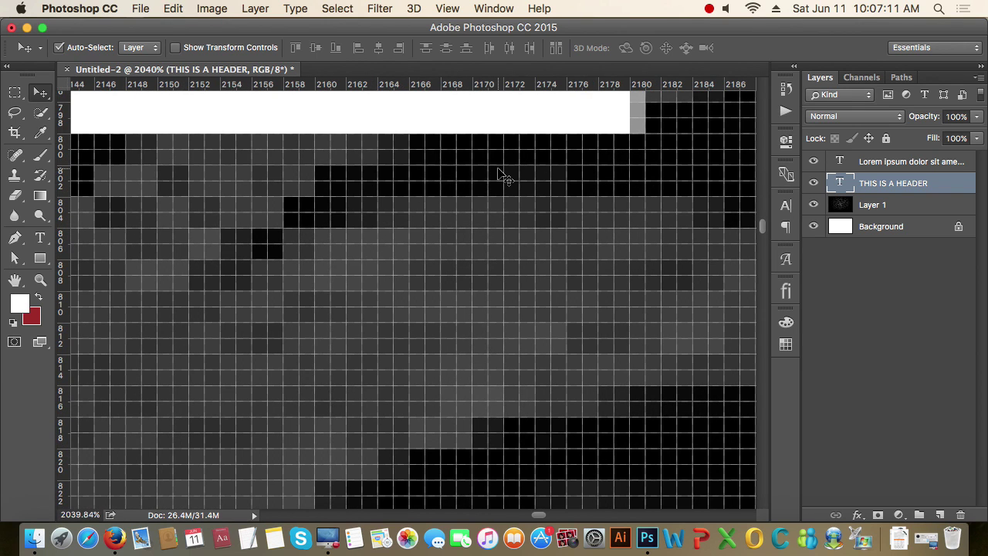
{"action": "key", "text": "Down"}
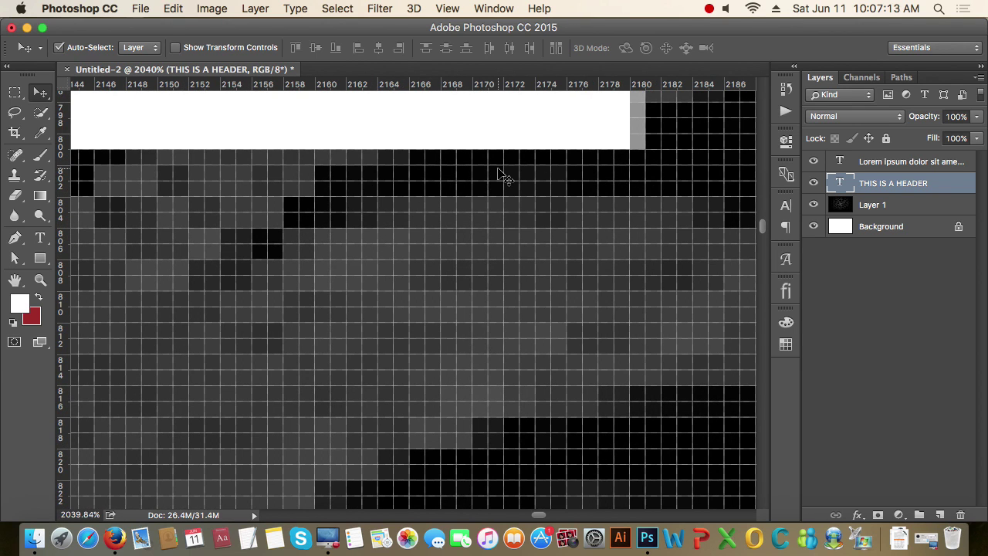
{"action": "key", "text": "Down"}
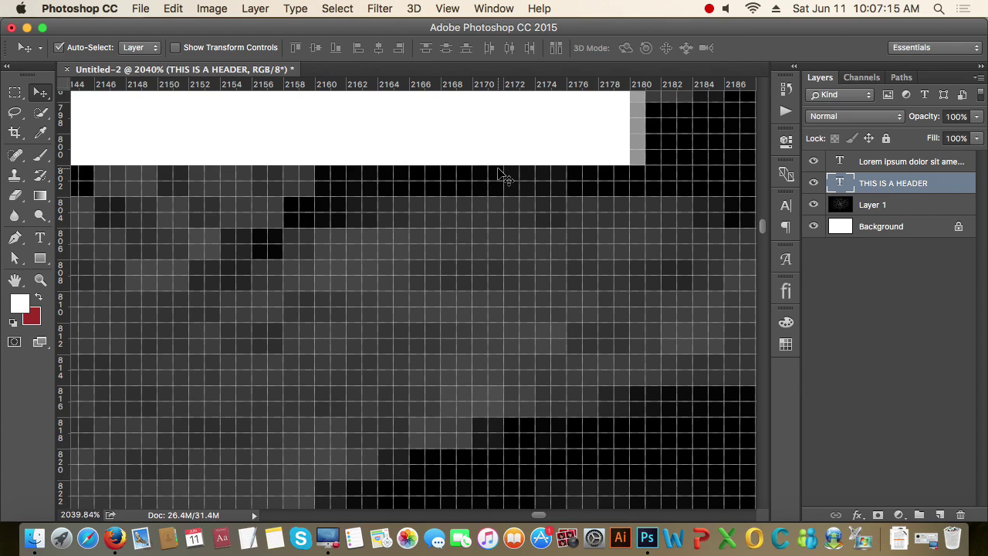
Step: Marquee-select a 4 by 10 px area directly below the header, place a horizontal guide on its lower edge, and deselect
{"action": "left_click", "coordinate": [15, 92]}
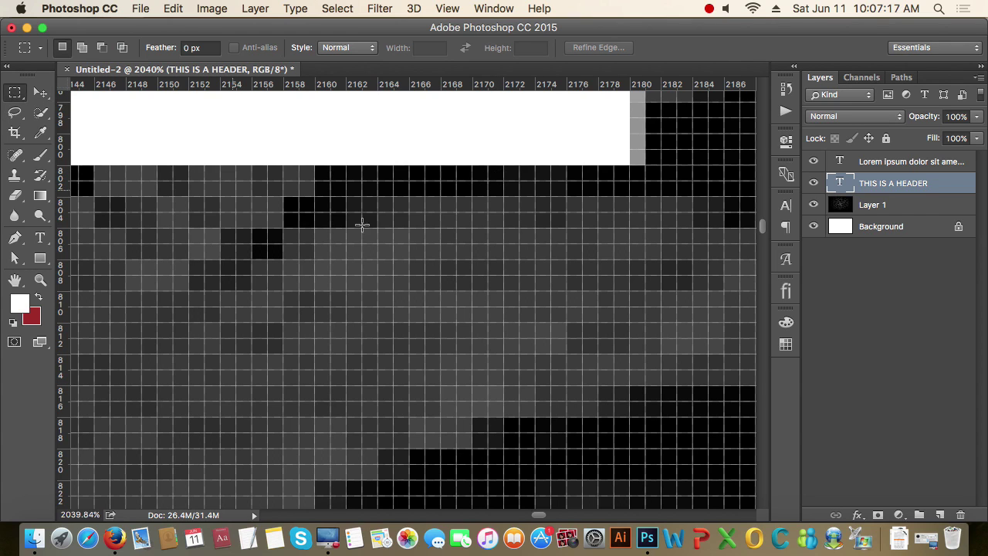
{"action": "left_click_drag", "start_coordinate": [402, 179], "coordinate": [456, 322]}
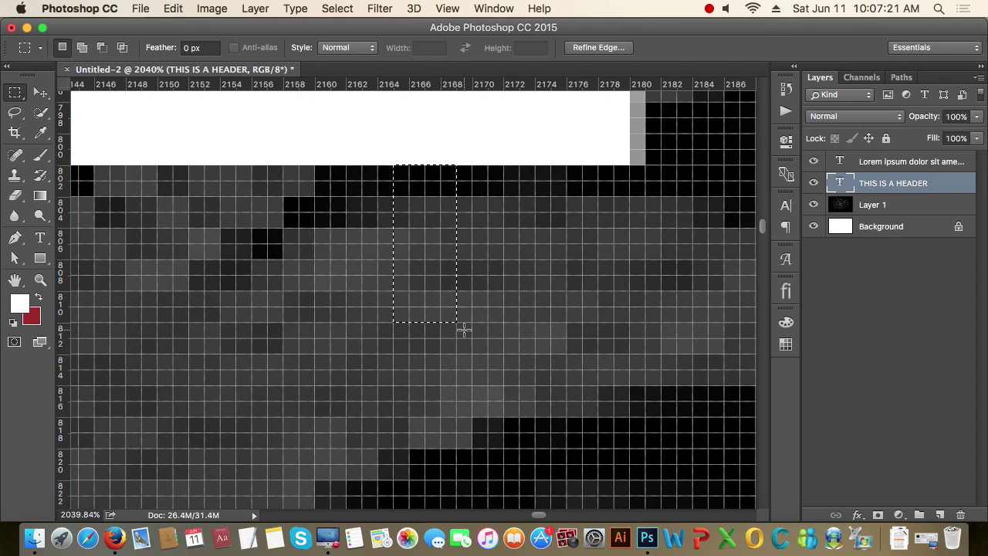
{"action": "left_click_drag", "start_coordinate": [441, 83], "coordinate": [475, 321]}
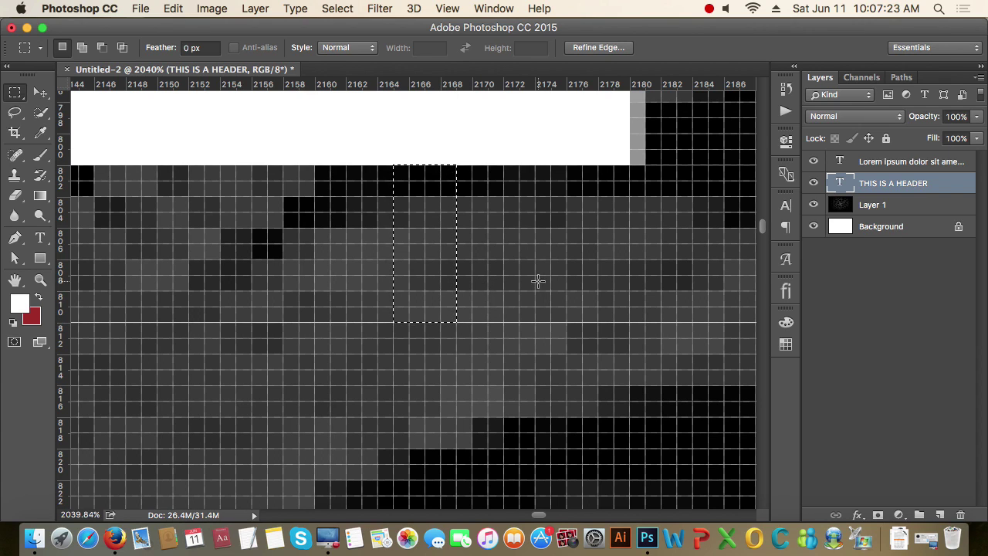
{"action": "left_click", "coordinate": [559, 233]}
{"action": "left_click", "coordinate": [40, 92]}
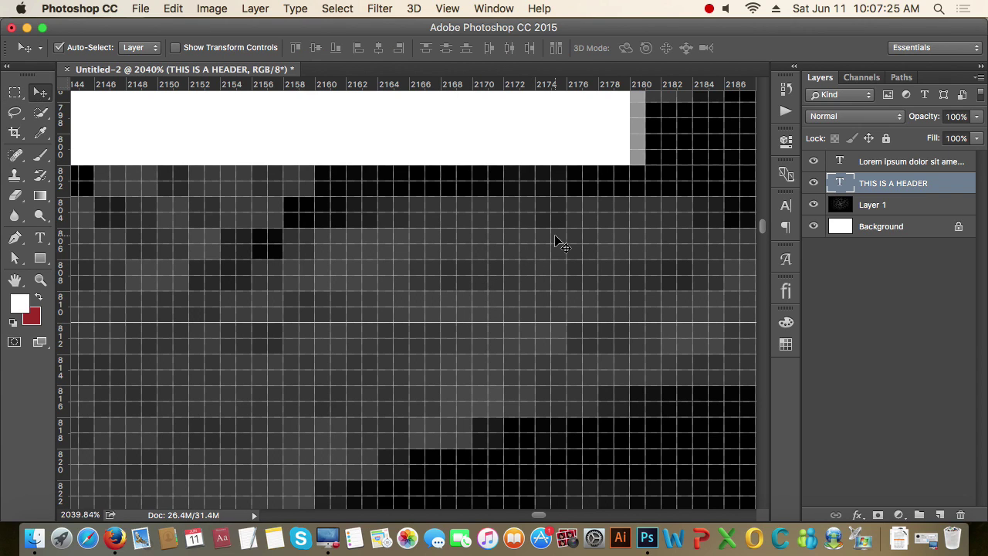
Step: Shift the header down 10 px to the guide and hide the guides
{"action": "key", "text": "shift+Down"}
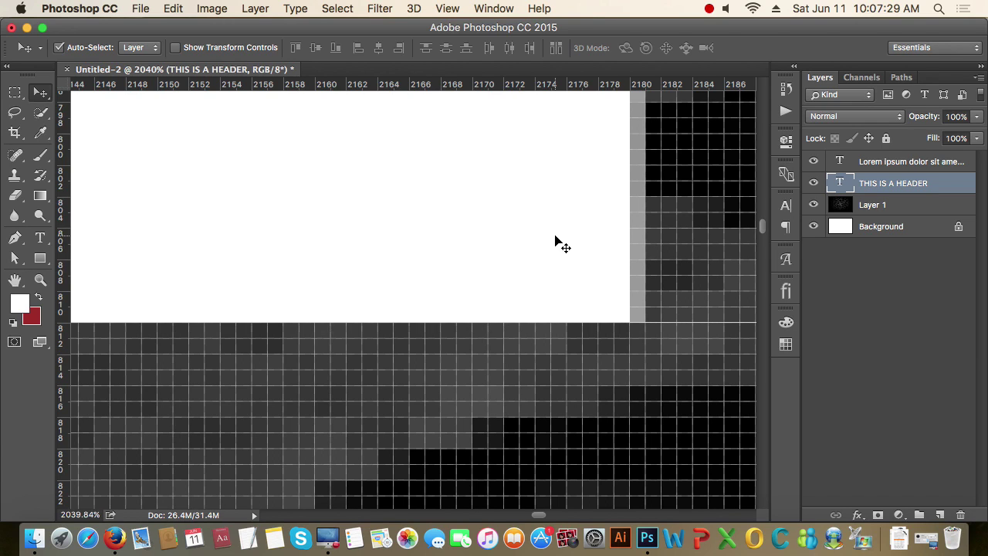
{"action": "scroll", "coordinate": [561, 245], "scroll_direction": "down", "scroll_amount": 10}
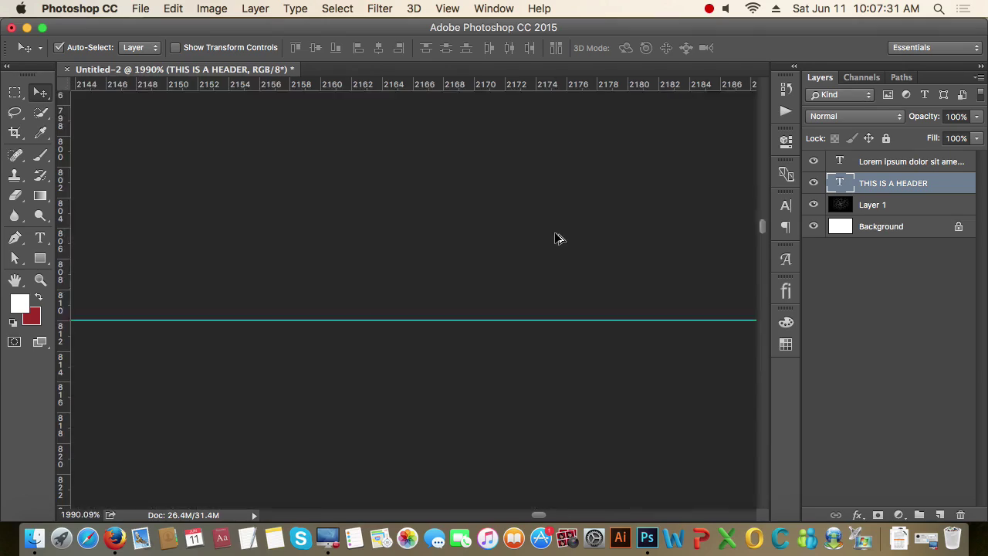
{"action": "scroll", "coordinate": [515, 244], "scroll_direction": "down", "scroll_amount": 4}
{"action": "key", "text": "super+r"}
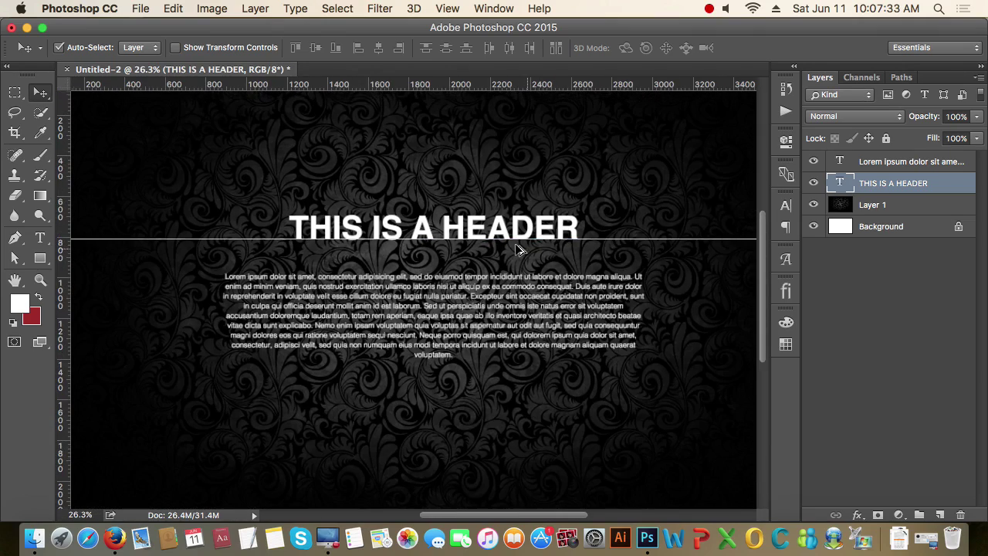
{"action": "key", "text": "super+semicolon"}
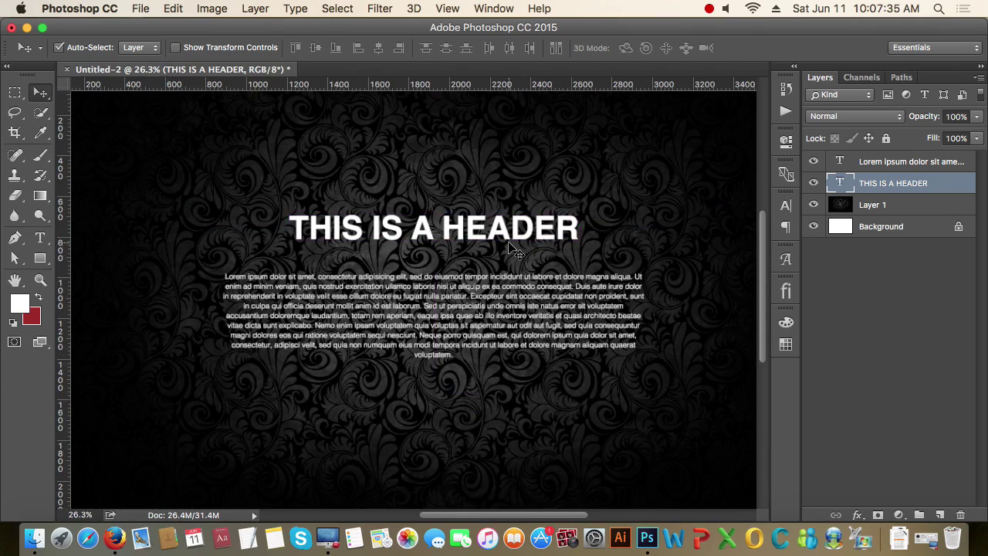
{"action": "scroll", "coordinate": [495, 249], "scroll_direction": "down", "scroll_amount": 1}
{"action": "scroll", "coordinate": [495, 249], "scroll_direction": "down", "scroll_amount": 1}
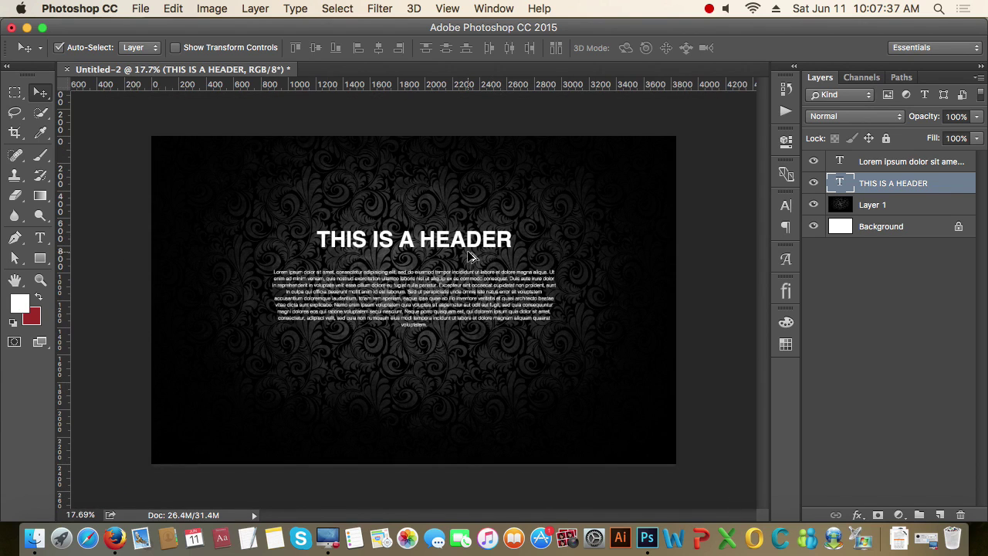
{"action": "scroll", "coordinate": [473, 257], "scroll_direction": "up", "scroll_amount": 1}
{"action": "scroll", "coordinate": [441, 236], "scroll_direction": "up", "scroll_amount": 1}
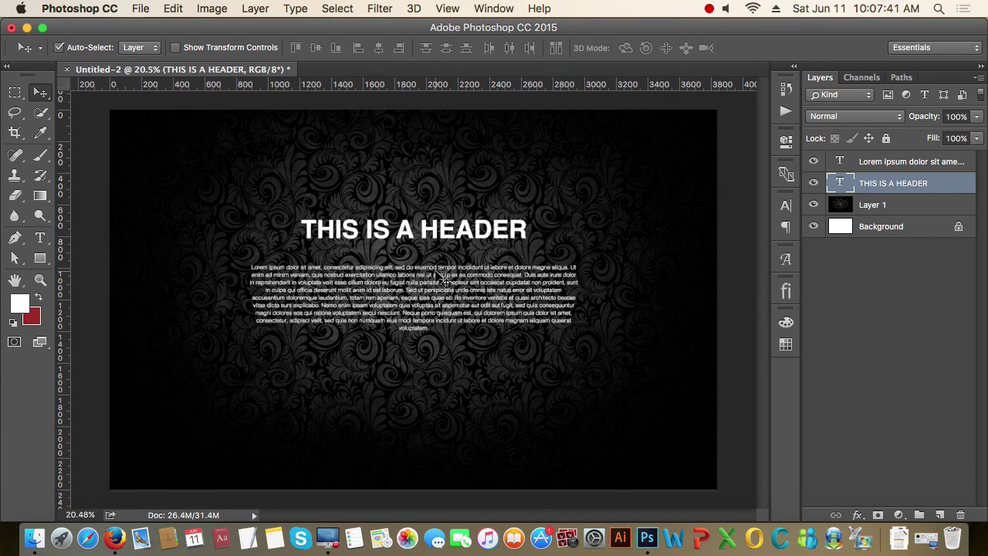
Step: Move the header down until it sits just above the paragraph's first line
{"action": "scroll", "coordinate": [441, 274], "scroll_direction": "up", "scroll_amount": 10}
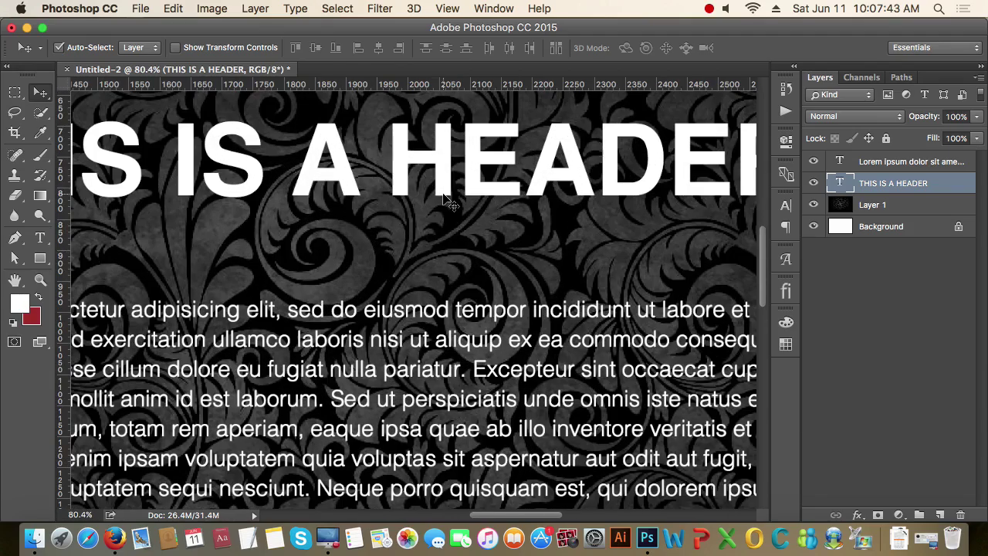
{"action": "left_click_drag", "start_coordinate": [443, 179], "coordinate": [446, 269]}
{"action": "scroll", "coordinate": [436, 293], "scroll_direction": "up", "scroll_amount": 8}
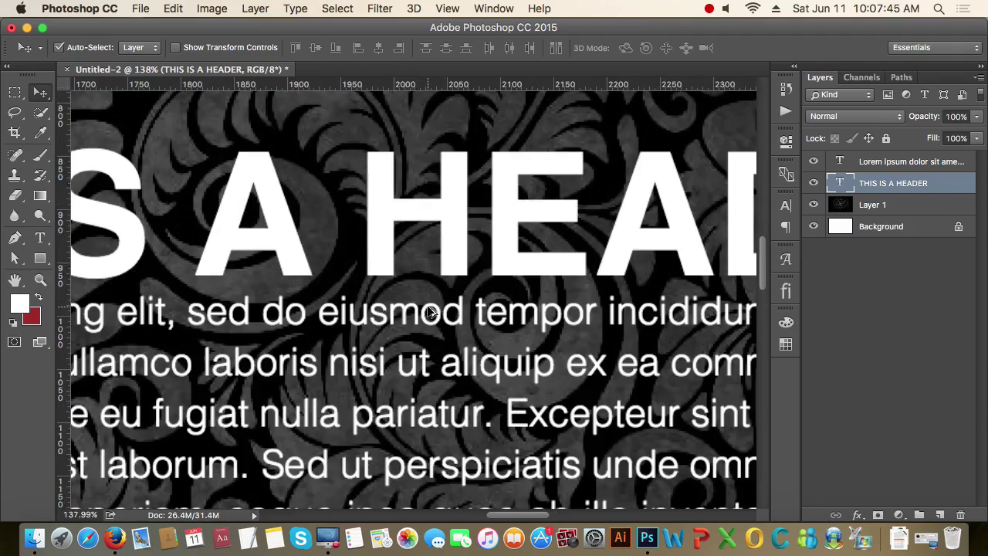
{"action": "mouse_move", "coordinate": [469, 227]}
{"action": "left_mouse_down"}
{"action": "mouse_move", "coordinate": [463, 273]}
{"action": "mouse_move", "coordinate": [465, 235]}
{"action": "left_mouse_up"}
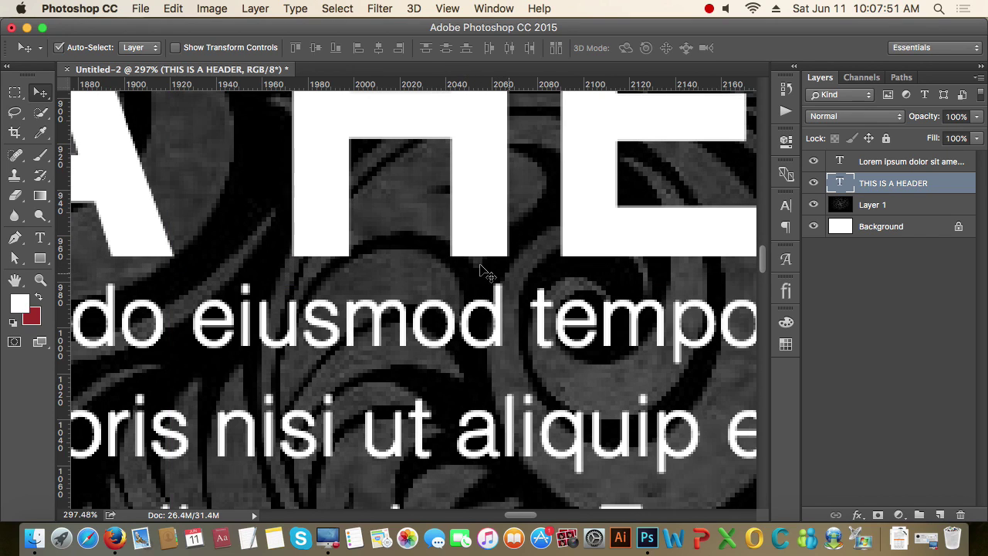
Step: Examine the spacing between the header and the paragraph's first line up close, marquee-selecting along that line and deselecting
{"action": "left_click", "coordinate": [13, 93]}
{"action": "scroll", "coordinate": [434, 379], "scroll_direction": "up", "scroll_amount": 3}
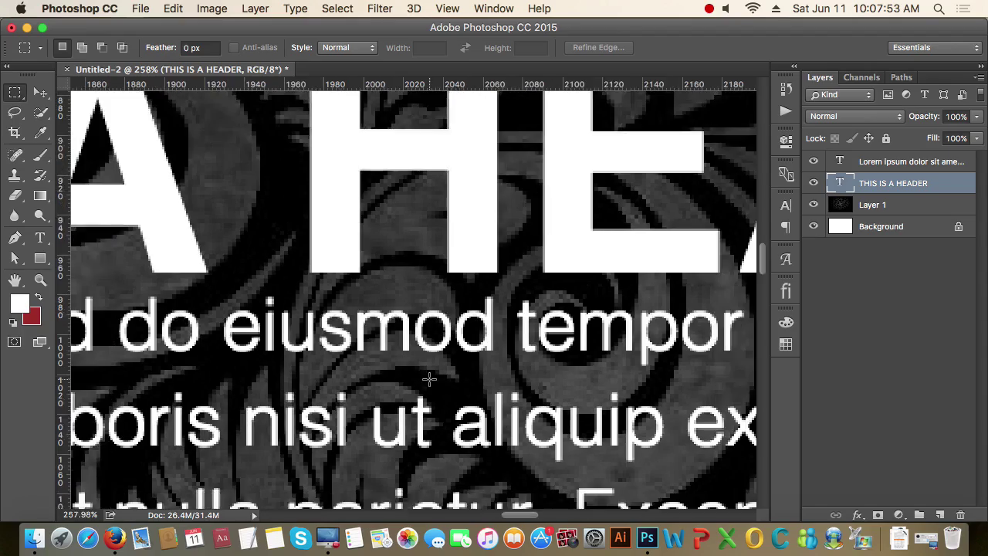
{"action": "scroll", "coordinate": [429, 379], "scroll_direction": "up", "scroll_amount": 3}
{"action": "scroll", "coordinate": [511, 323], "scroll_direction": "down", "scroll_amount": 4}
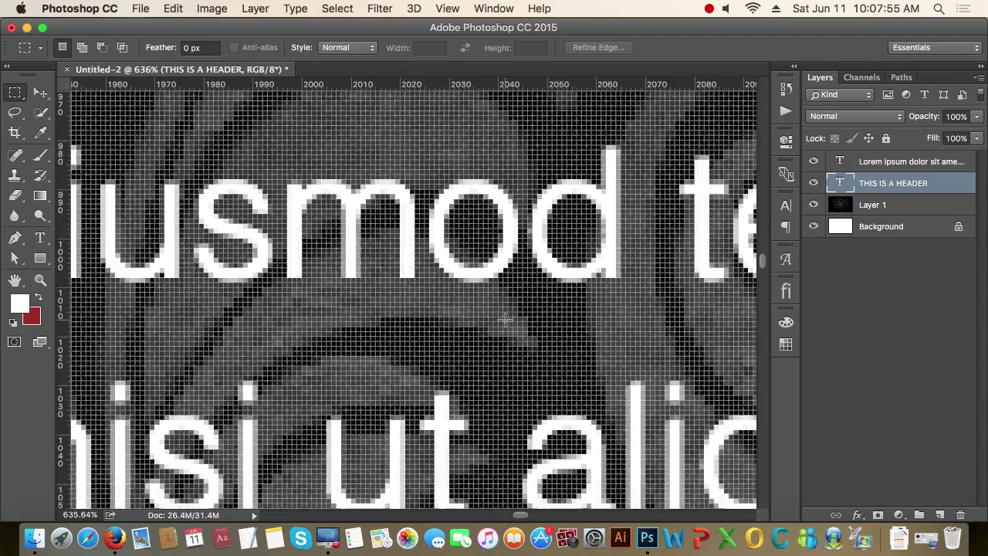
{"action": "scroll", "coordinate": [224, 240], "scroll_direction": "down", "scroll_amount": 3}
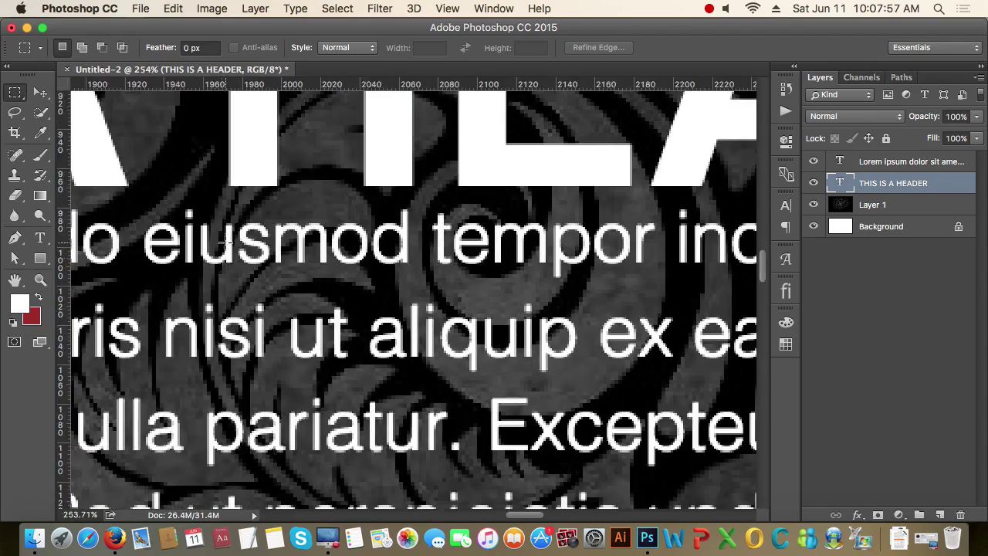
{"action": "left_click_drag", "start_coordinate": [340, 278], "coordinate": [389, 278]}
{"action": "key", "text": "ctrl+r"}
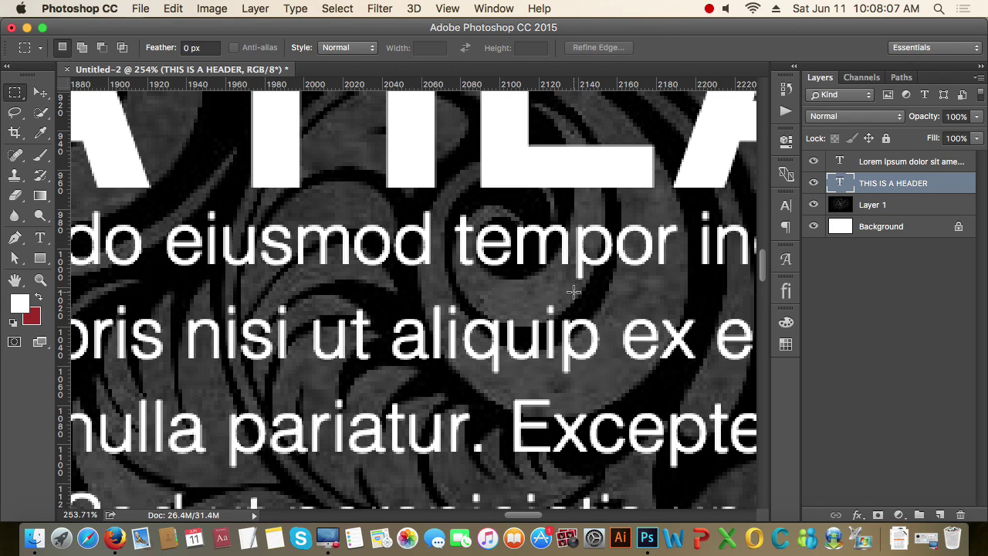
{"action": "left_click_drag", "start_coordinate": [606, 327], "coordinate": [546, 299]}
{"action": "key", "text": "ctrl+r"}
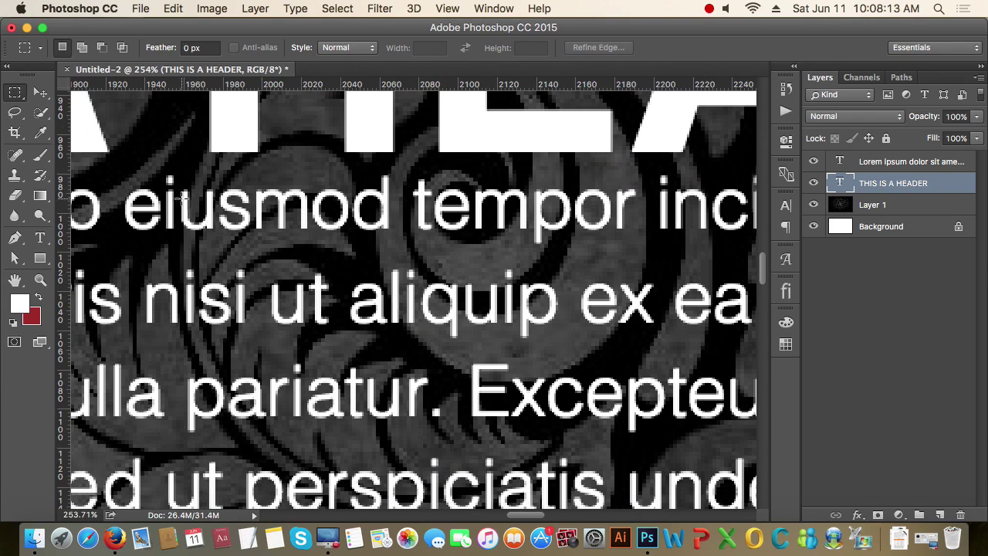
{"action": "left_click_drag", "start_coordinate": [184, 190], "coordinate": [634, 228]}
{"action": "left_click", "coordinate": [636, 240]}
Step: Move the header farther down so it overlaps the top of the paragraph's first line
{"action": "left_click", "coordinate": [41, 92]}
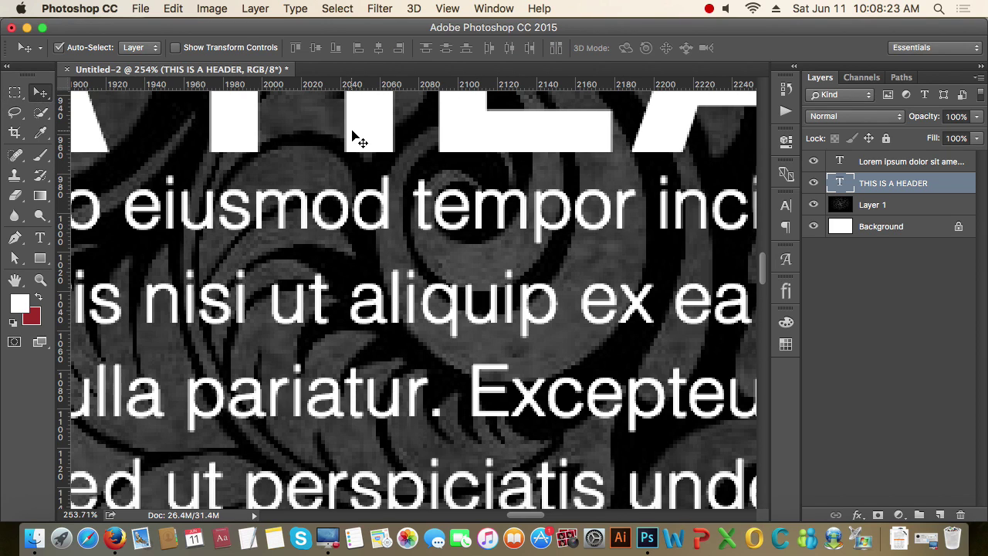
{"action": "left_click_drag", "start_coordinate": [365, 139], "coordinate": [369, 166]}
{"action": "key", "text": "super+z"}
{"action": "key", "text": "super+z"}
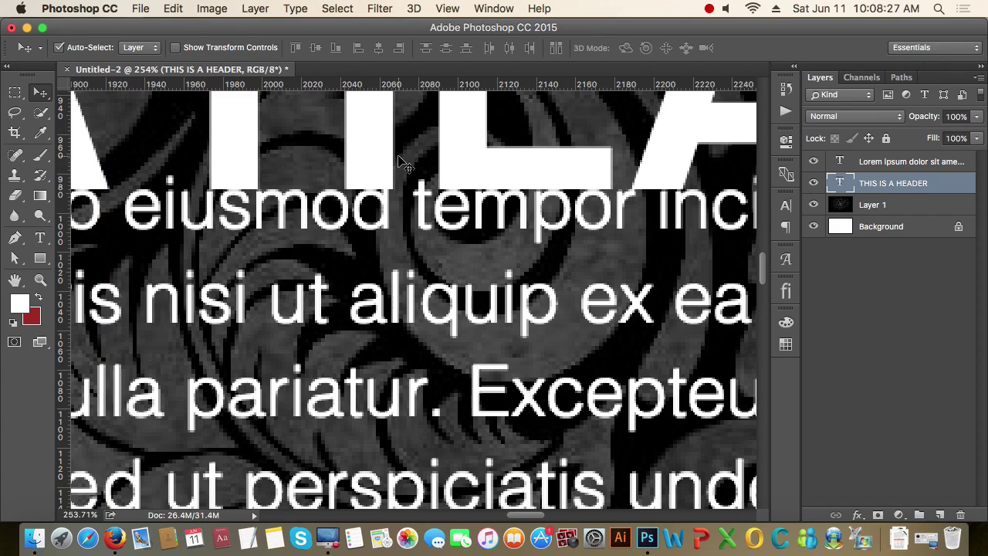
{"action": "key", "text": "super+0"}
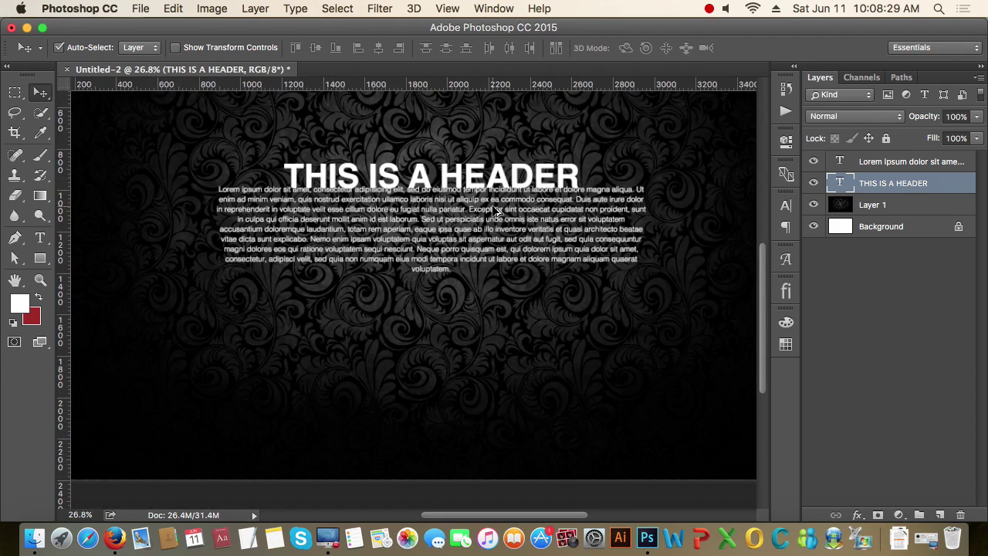
Step: Place the THIS IS A HEADER layer above the Lorem Ipsum layer and select both text layers
{"action": "left_click_drag", "start_coordinate": [904, 164], "coordinate": [923, 193]}
{"action": "left_click", "coordinate": [918, 164], "text": "shift"}
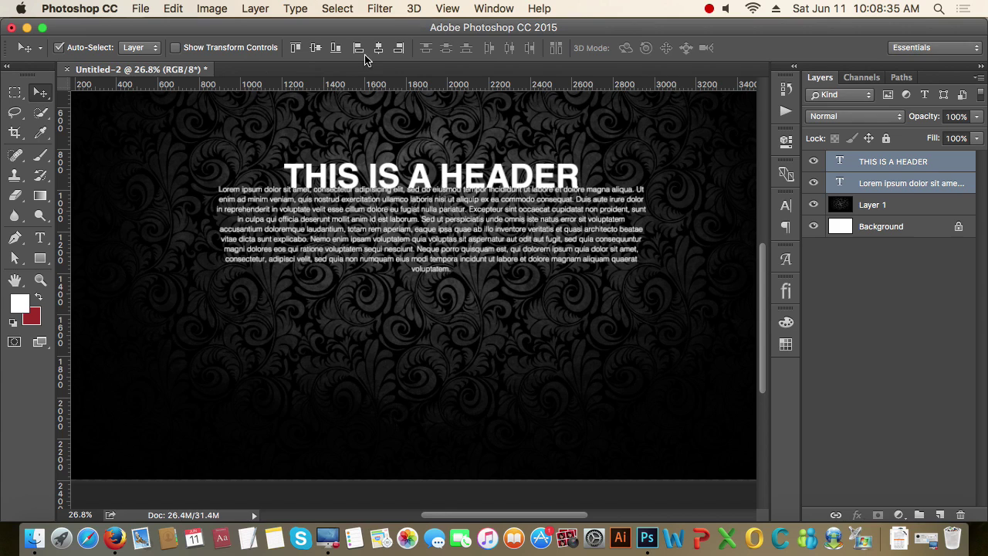
Step: Select only the header layer and shift it up in 10-pixel steps until there is a clear gap above the paragraph
{"action": "left_click", "coordinate": [919, 167]}
{"action": "key", "text": "shift+Up"}
{"action": "key", "text": "shift+Up"}
{"action": "key", "text": "shift+Up"}
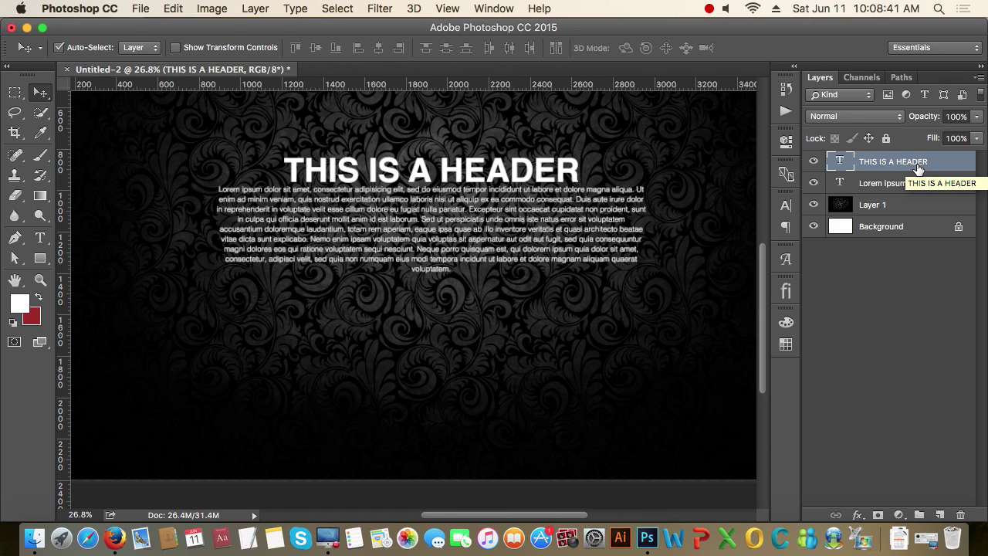
{"action": "key", "text": "shift+Up"}
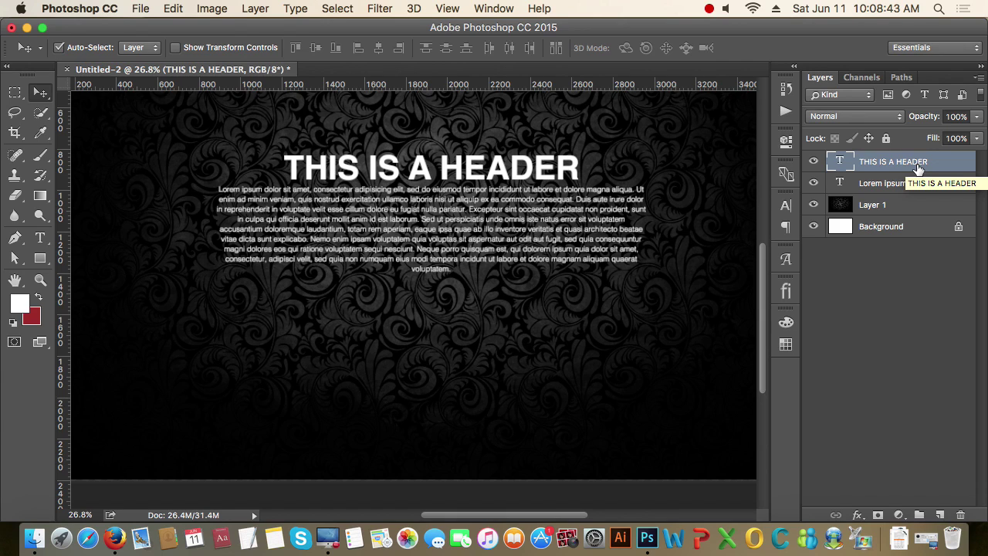
{"action": "key", "text": "shift+Up"}
{"action": "key", "text": "shift+Up"}
{"action": "key", "text": "shift+Up"}
{"action": "key", "text": "shift+Up"}
{"action": "key", "text": "shift+Up"}
{"action": "key", "text": "shift+Up"}
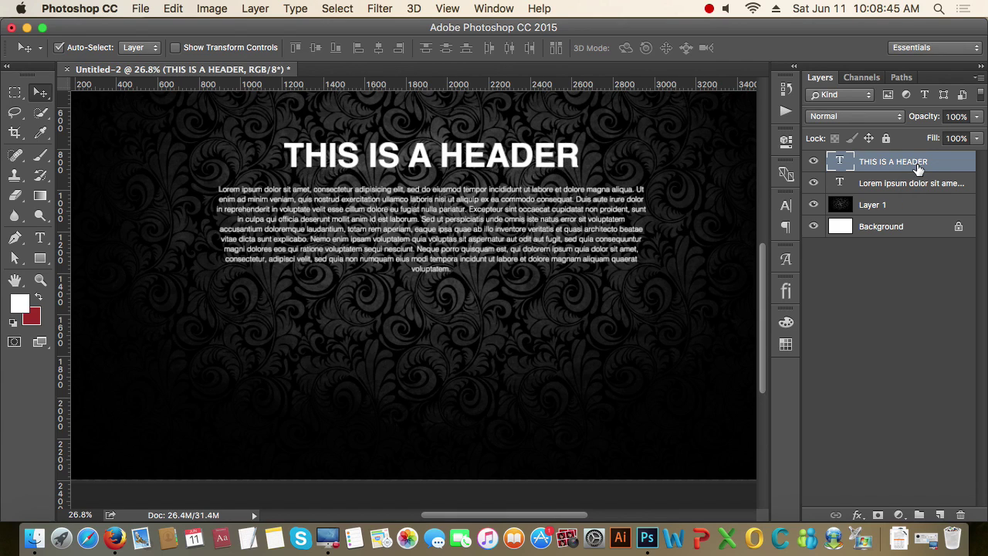
{"action": "key", "text": "shift+Up"}
{"action": "key", "text": "shift+Up"}
{"action": "key", "text": "shift+Up"}
{"action": "key", "text": "shift+Up"}
{"action": "key", "text": "shift+Up"}
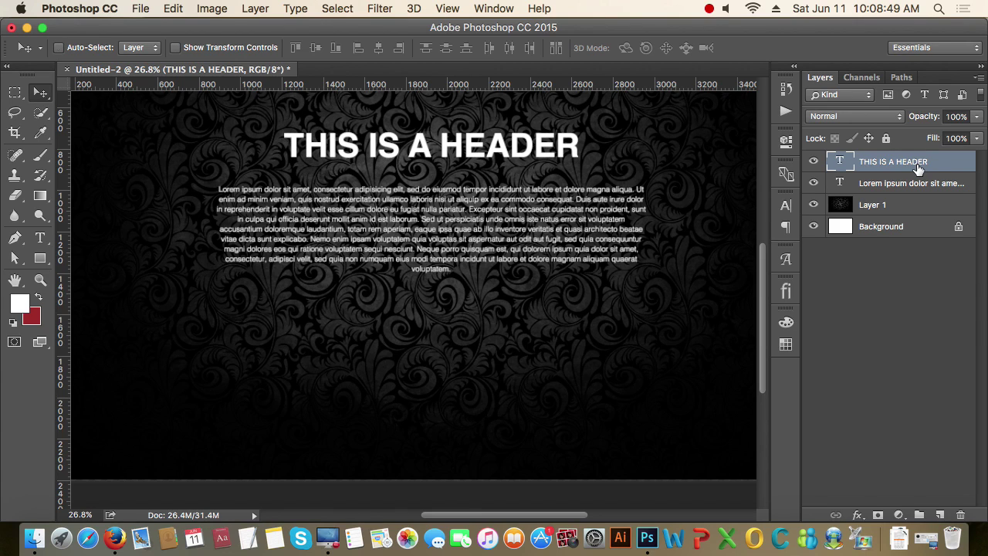
{"action": "key", "text": "super+0"}
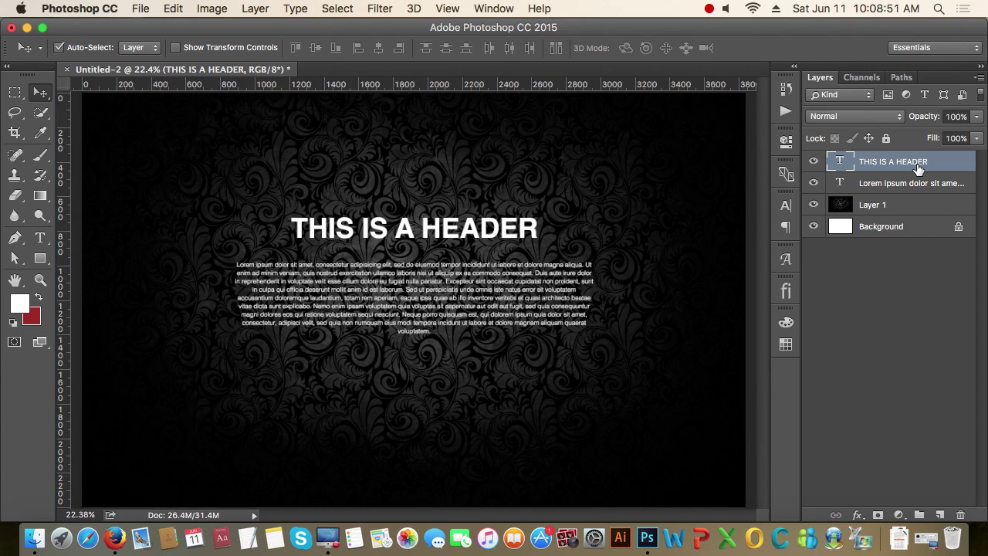
Step: Examine the finished header and paragraph layout at several zoom levels, including 100%, and clear the layer selection
{"action": "left_click", "coordinate": [930, 185], "text": "shift"}
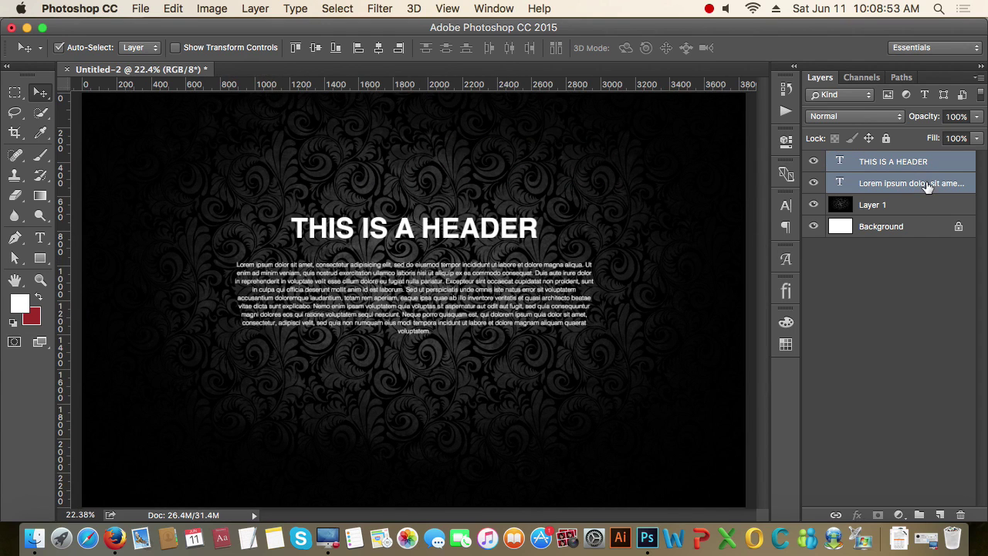
{"action": "scroll", "coordinate": [531, 283], "scroll_direction": "down", "scroll_amount": 2}
{"action": "scroll", "coordinate": [337, 301], "scroll_direction": "up", "scroll_amount": 2}
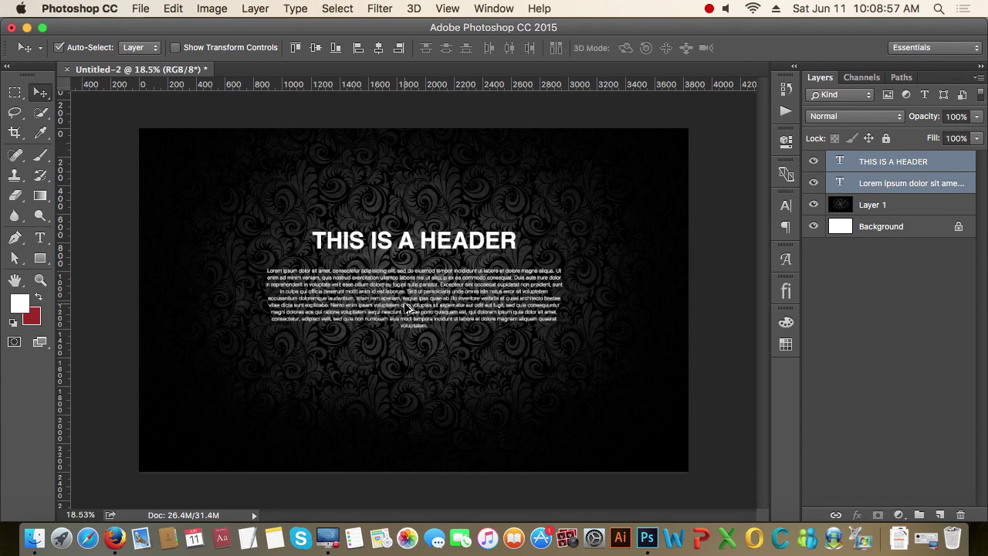
{"action": "scroll", "coordinate": [413, 312], "scroll_direction": "up", "scroll_amount": 1}
{"action": "left_click", "coordinate": [902, 308]}
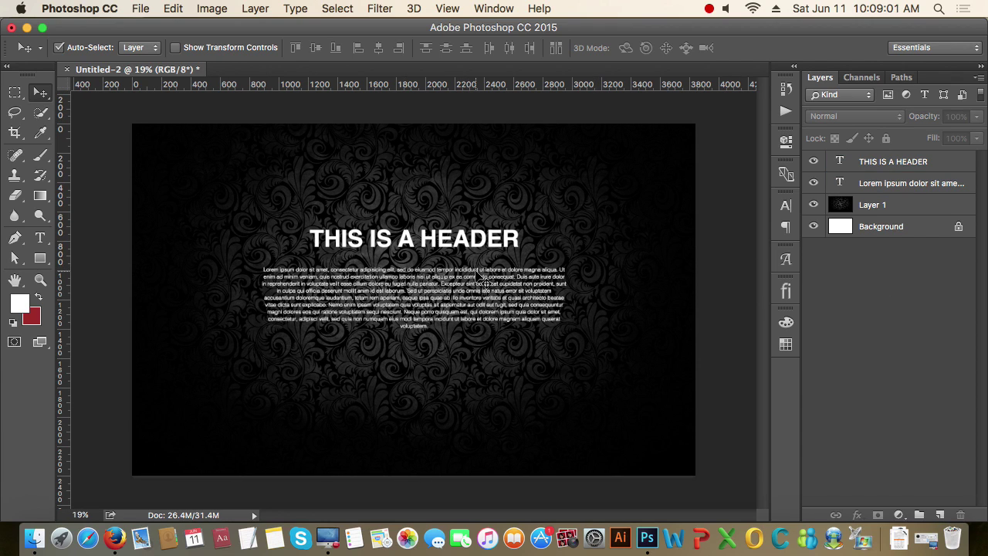
{"action": "key", "text": "super+1"}
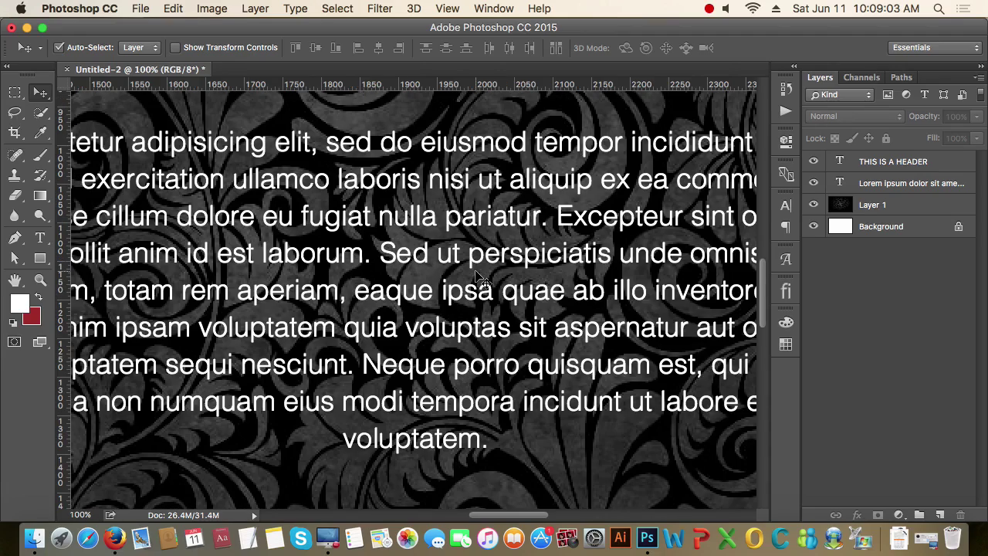
{"action": "key", "text": "super+0"}
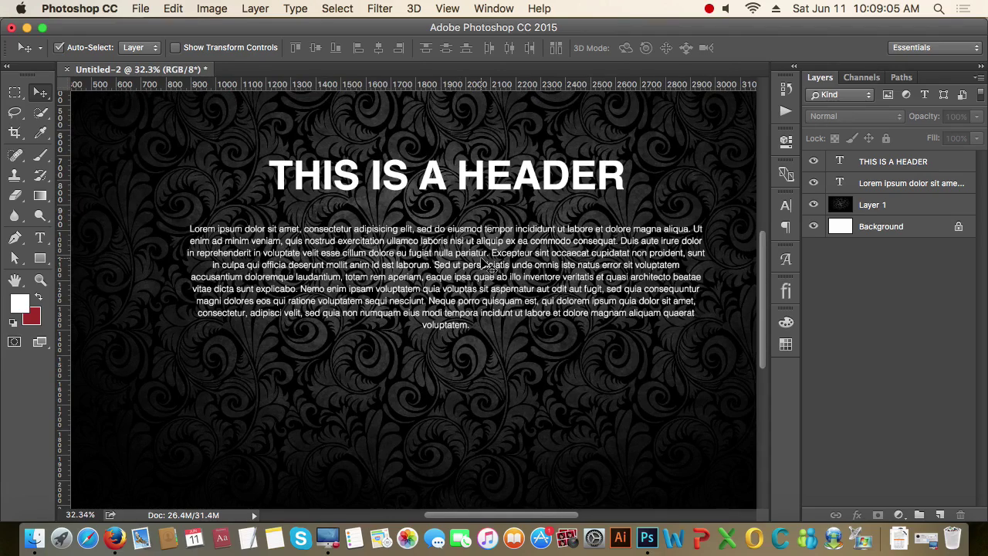
{"action": "left_click", "coordinate": [709, 9]}
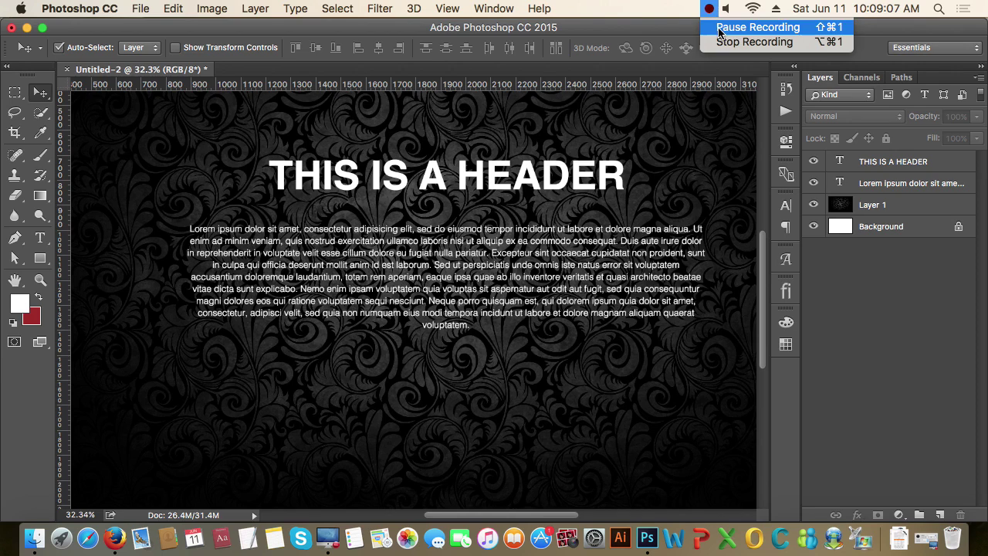
{"action": "left_click", "coordinate": [718, 30]}
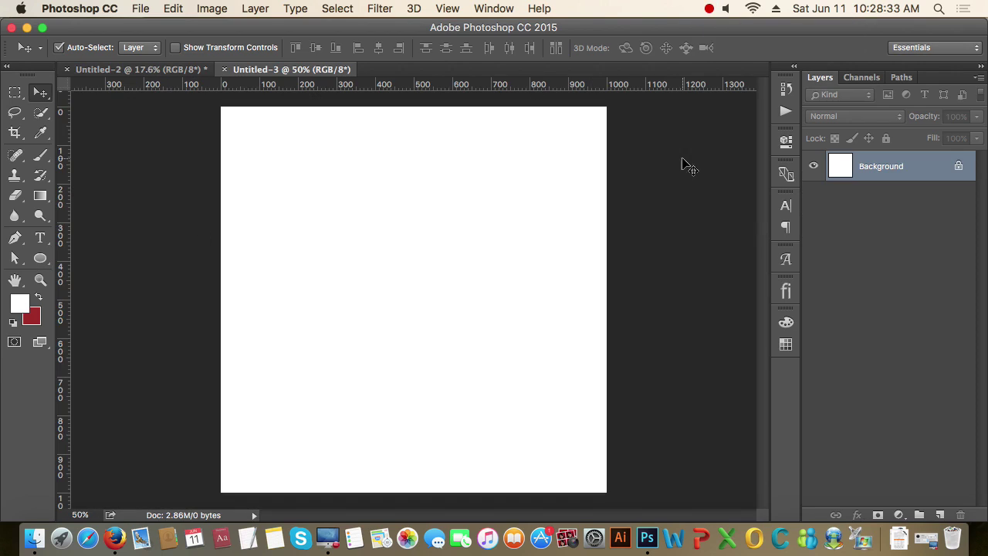
Step: Draw a rectangle shape about 487 × 433 px in the upper middle of the blank canvas with the Rectangle tool
{"action": "left_click", "coordinate": [42, 261]}
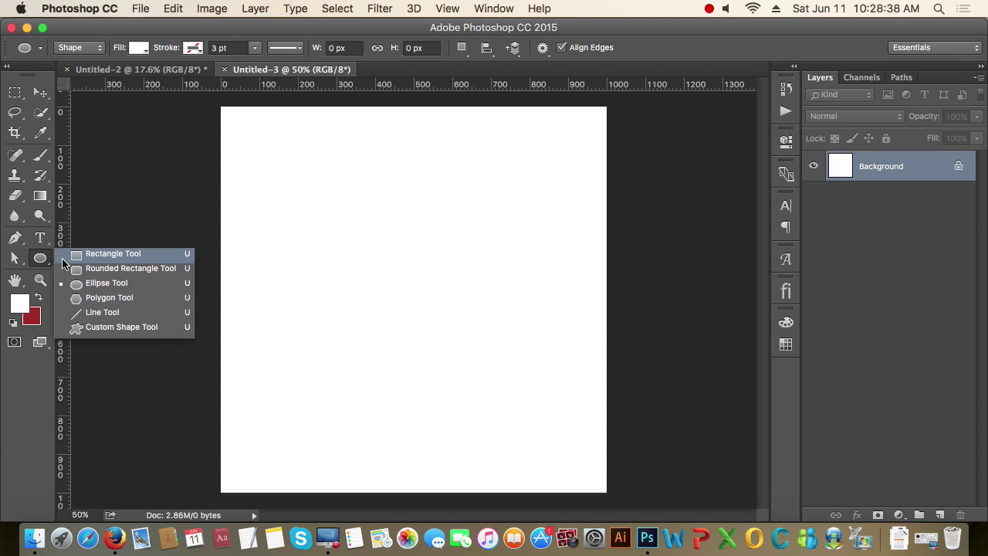
{"action": "left_click", "coordinate": [108, 260]}
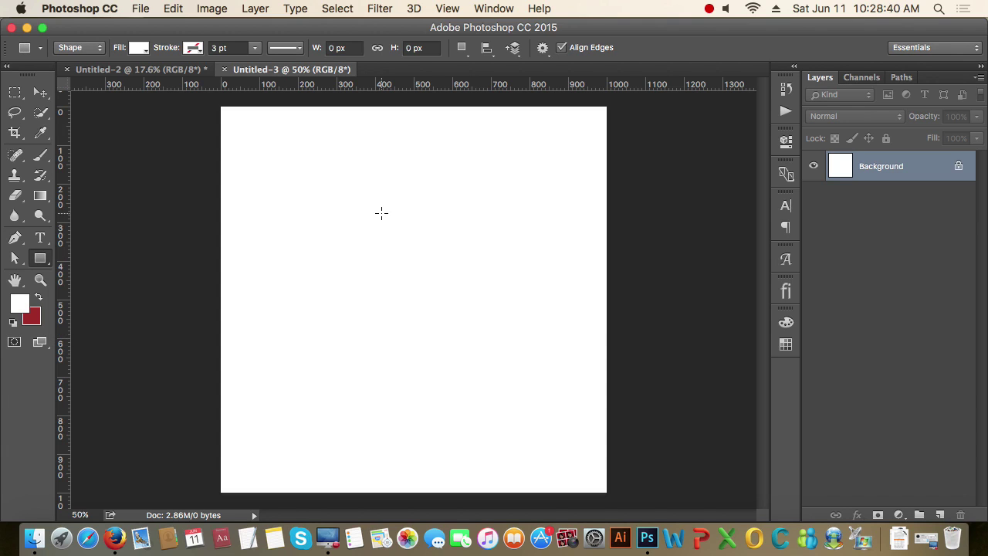
{"action": "left_click_drag", "start_coordinate": [301, 174], "coordinate": [489, 340]}
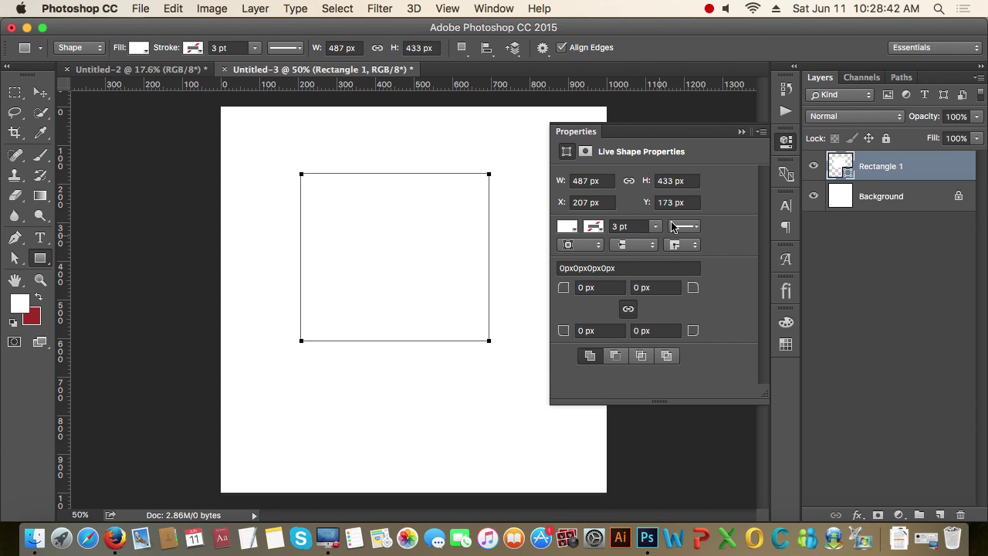
{"action": "left_click", "coordinate": [740, 133]}
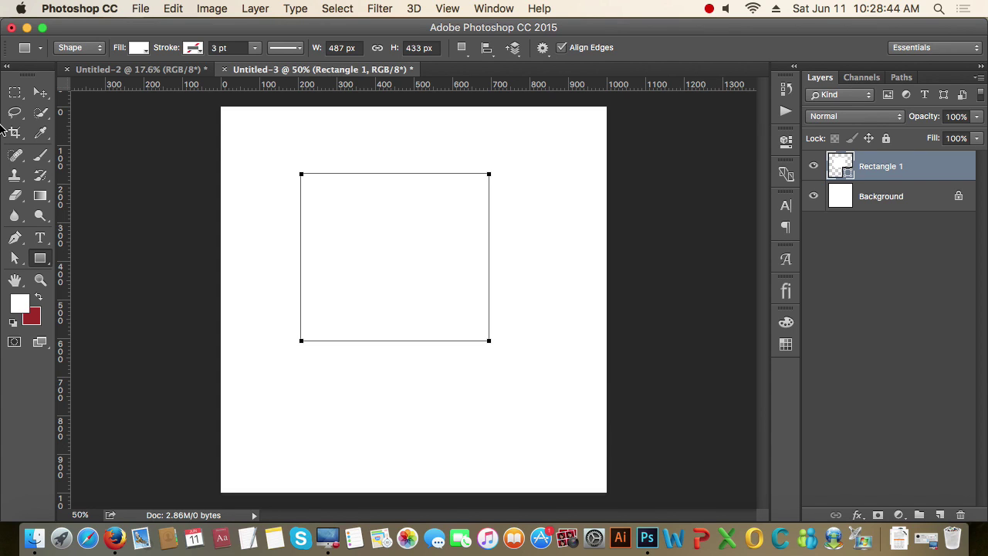
Step: Recolour the rectangle shape to bright red ff0101 and move it towards the canvas's upper-left corner
{"action": "left_click", "coordinate": [40, 93]}
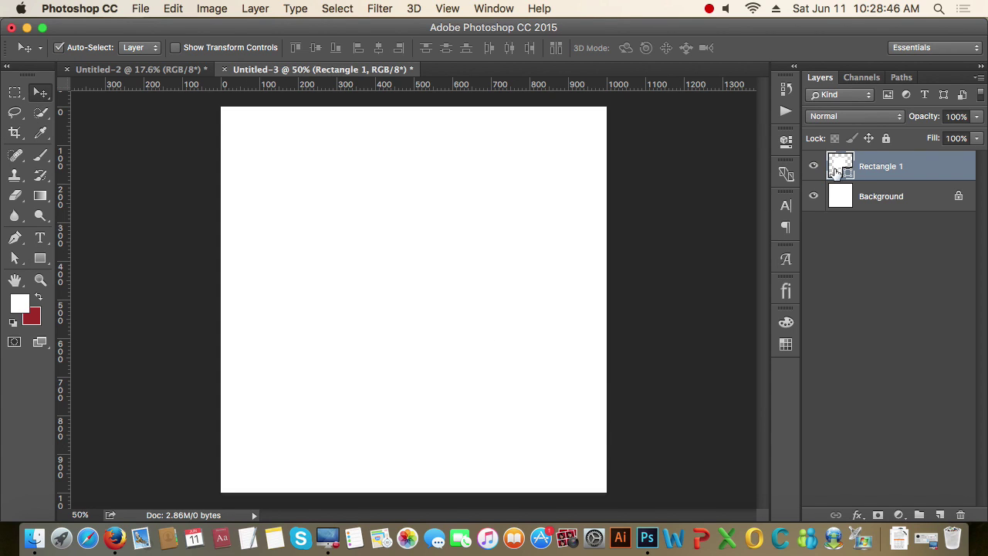
{"action": "double_click", "coordinate": [841, 165]}
{"action": "left_click_drag", "start_coordinate": [638, 218], "coordinate": [704, 180]}
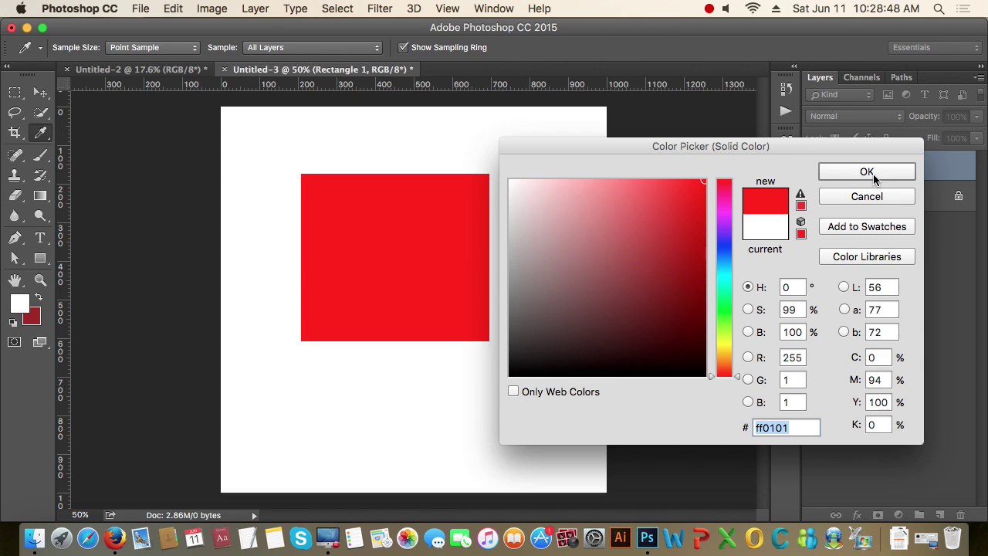
{"action": "left_click", "coordinate": [867, 172]}
{"action": "left_click_drag", "start_coordinate": [372, 243], "coordinate": [313, 193]}
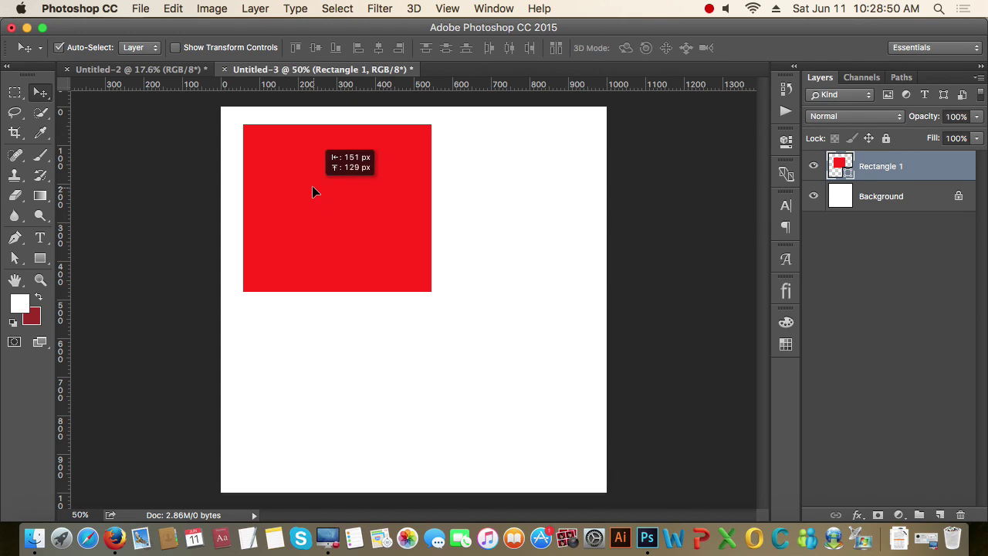
Step: Create a second red rectangle of exactly 300 × 200 px beside the large one, extending past the canvas's right edge
{"action": "left_click", "coordinate": [40, 260]}
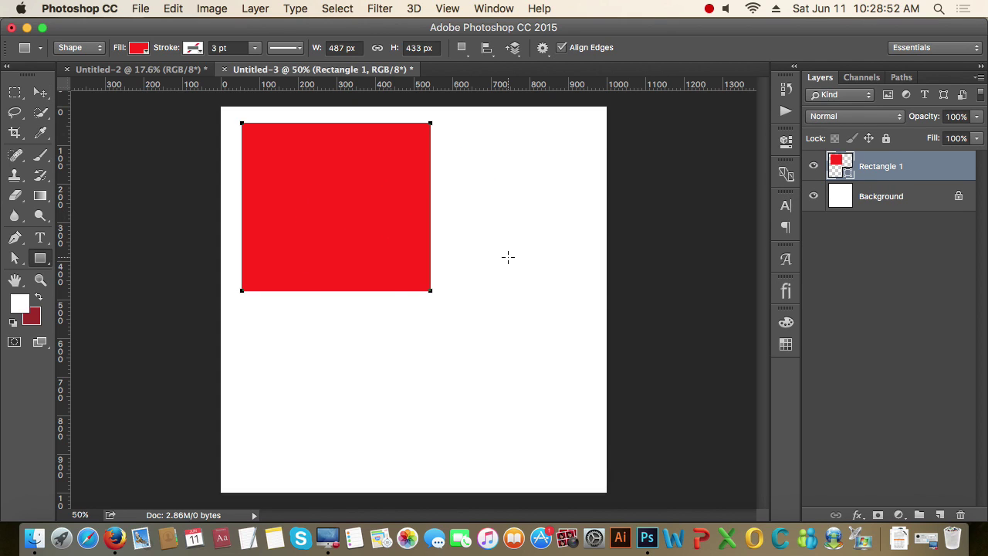
{"action": "left_click", "coordinate": [507, 257]}
{"action": "left_click_drag", "start_coordinate": [539, 200], "coordinate": [548, 171]}
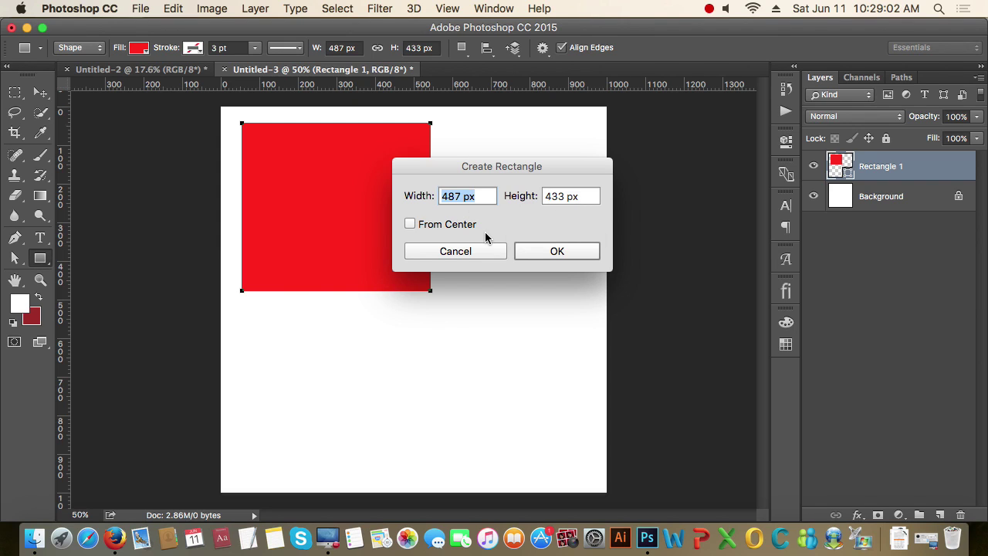
{"action": "type", "text": "300"}
{"action": "key", "text": "Tab"}
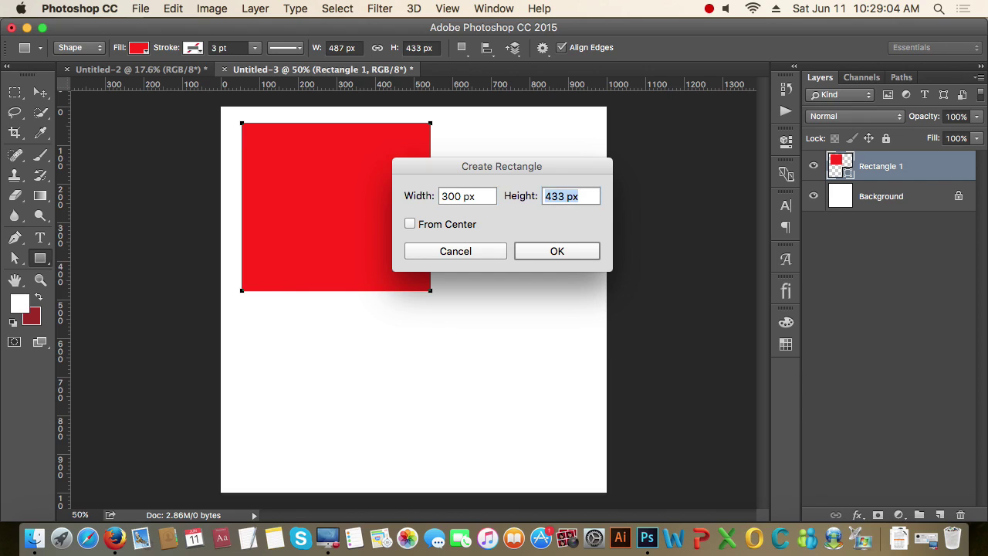
{"action": "type", "text": "3"}
{"action": "key", "text": "Return"}
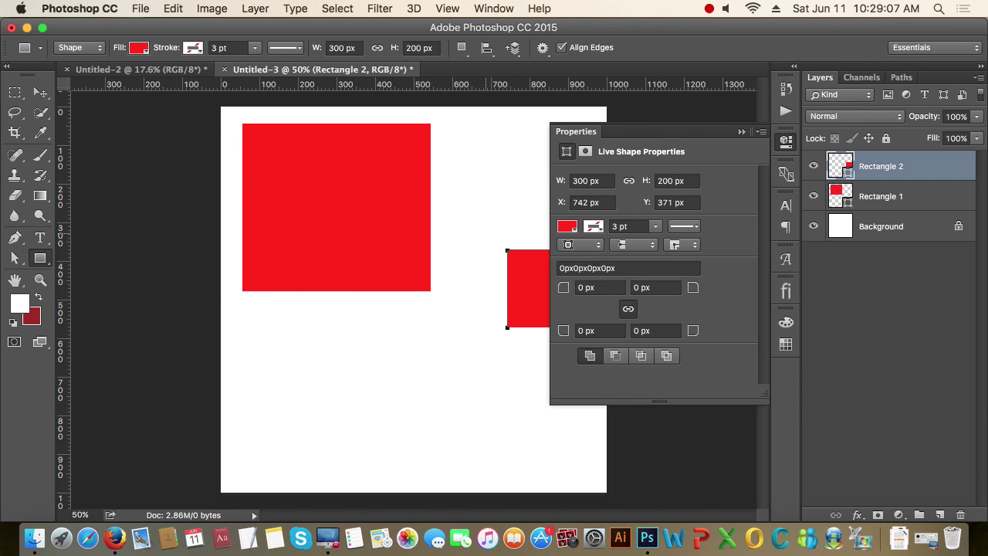
{"action": "left_click", "coordinate": [744, 129]}
Step: Move the large rectangle closer to the canvas's upper-left corner and place the small rectangle beside it along the top edge
{"action": "left_click", "coordinate": [40, 91]}
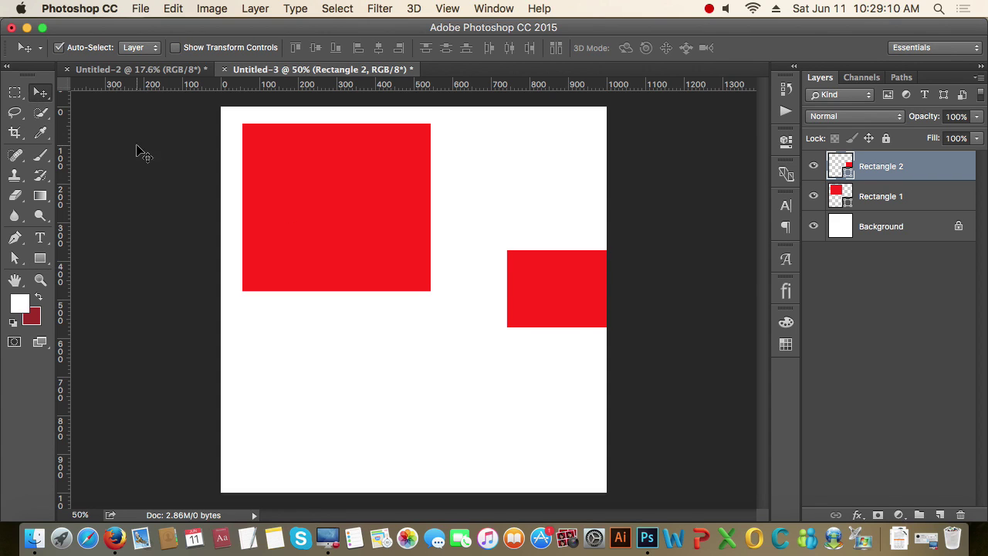
{"action": "left_click_drag", "start_coordinate": [561, 307], "coordinate": [502, 195]}
{"action": "left_click_drag", "start_coordinate": [368, 254], "coordinate": [352, 243]}
{"action": "left_click_drag", "start_coordinate": [481, 191], "coordinate": [465, 173]}
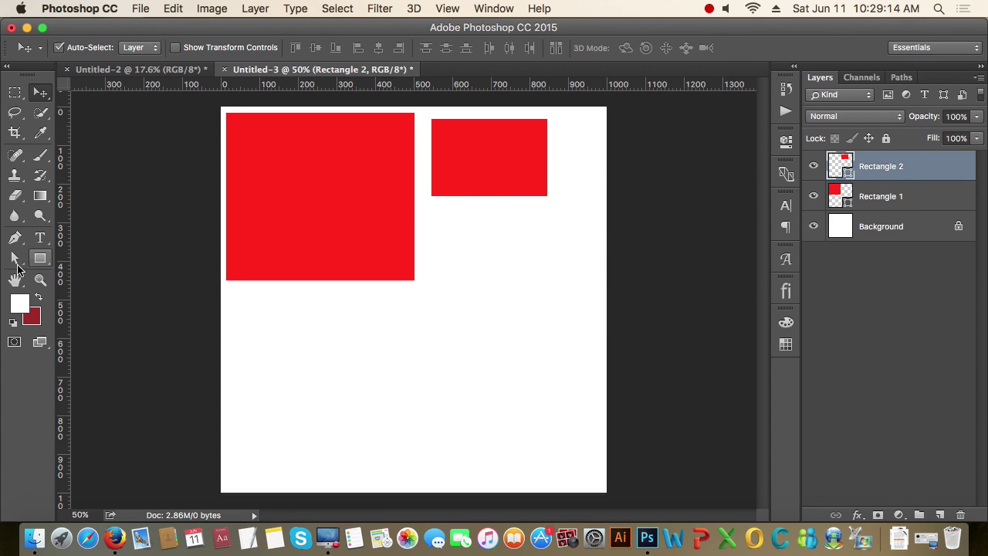
Step: Draw a rounded rectangle about 218 × 199 px with a 10 px corner radius below the small rectangle
{"action": "left_click_drag", "start_coordinate": [36, 265], "coordinate": [138, 270]}
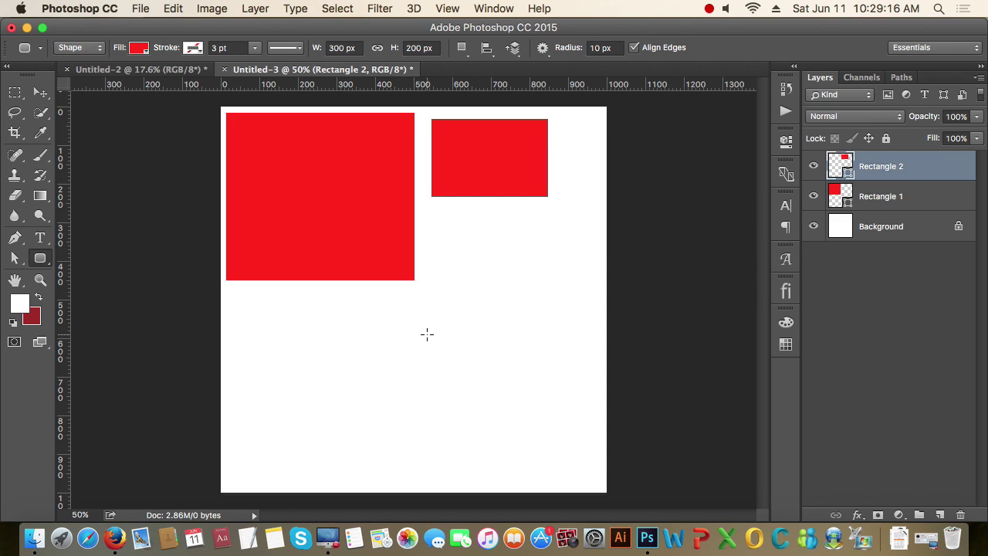
{"action": "left_click_drag", "start_coordinate": [491, 234], "coordinate": [575, 311]}
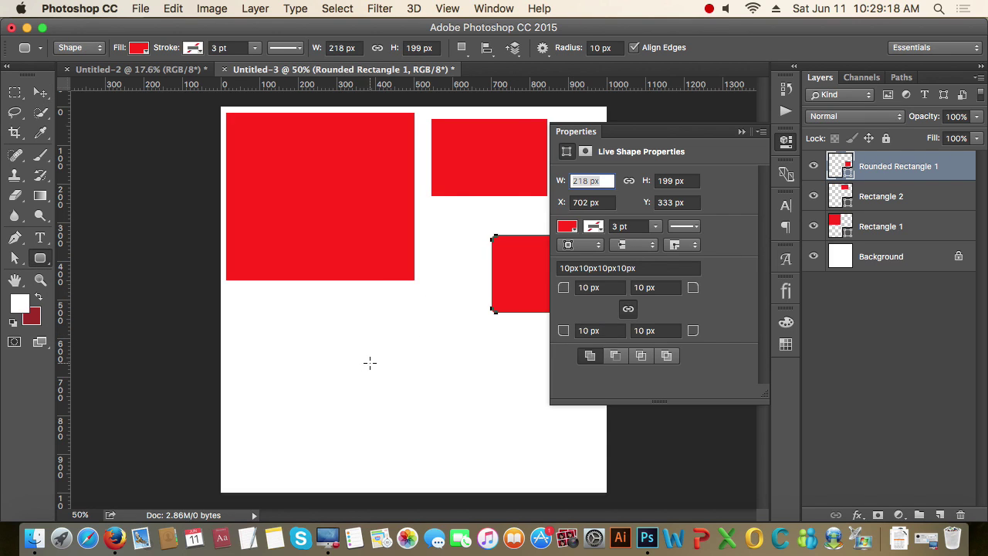
Step: Start another rounded rectangle in the lower part of the canvas by exact dimensions, 300 px wide and 200 px high
{"action": "left_click", "coordinate": [355, 359]}
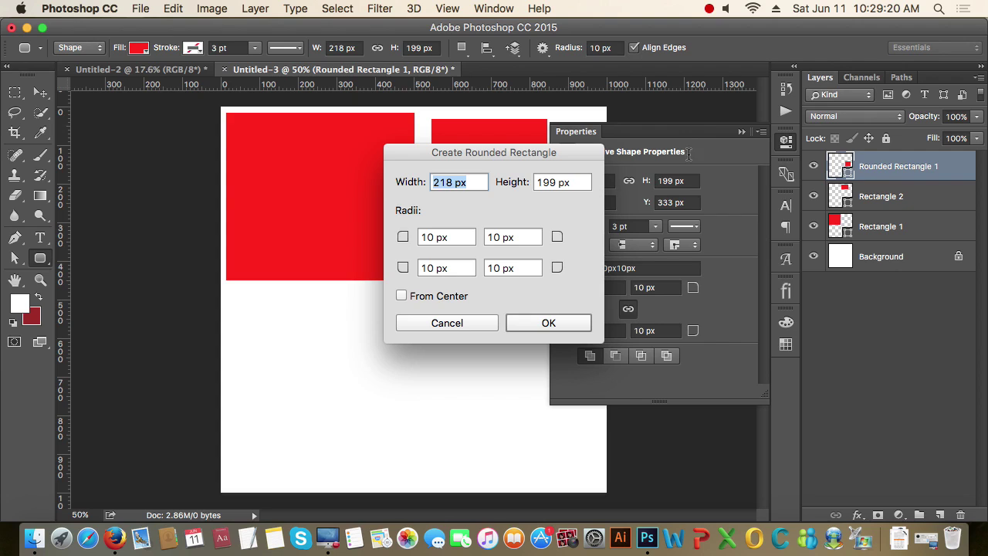
{"action": "left_click", "coordinate": [741, 132]}
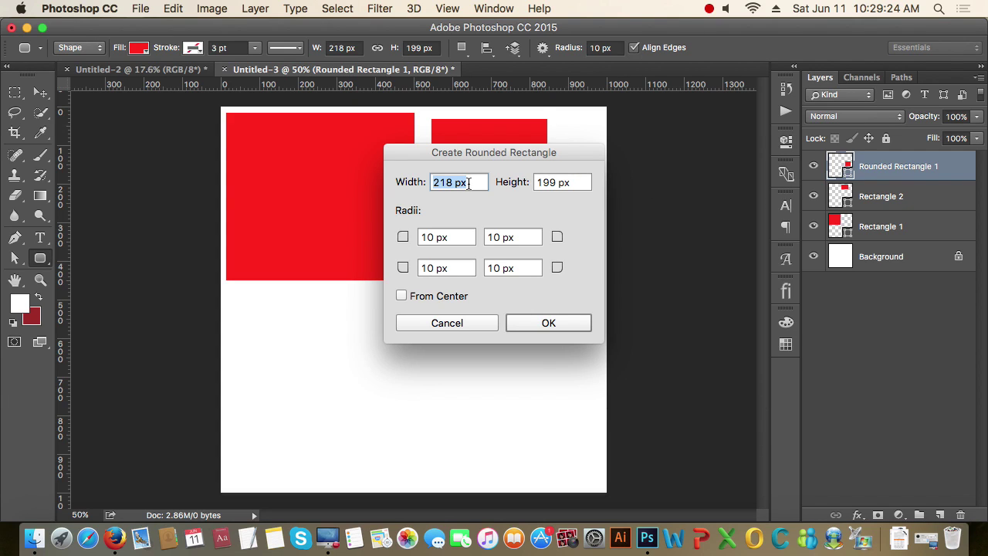
{"action": "left_click_drag", "start_coordinate": [547, 152], "coordinate": [540, 135]}
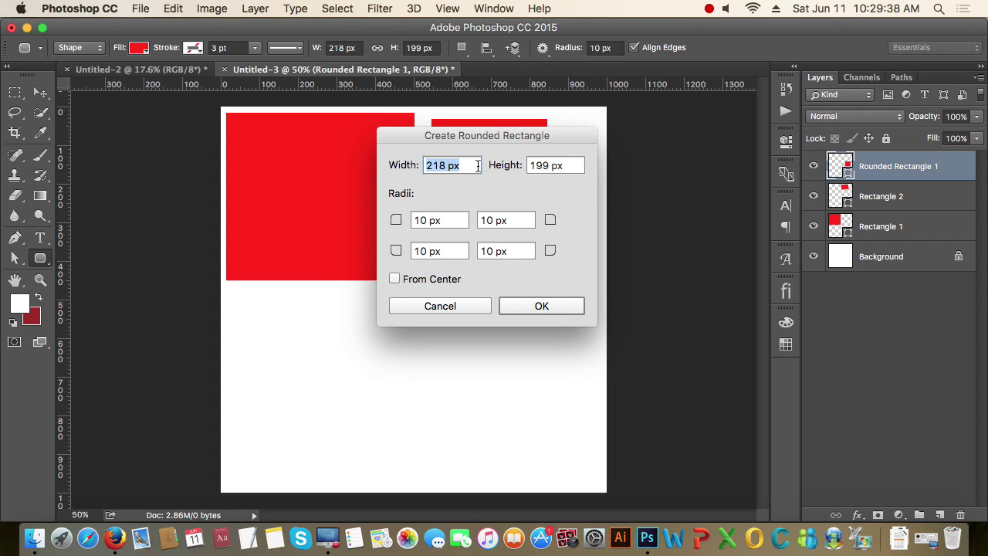
{"action": "type", "text": "300"}
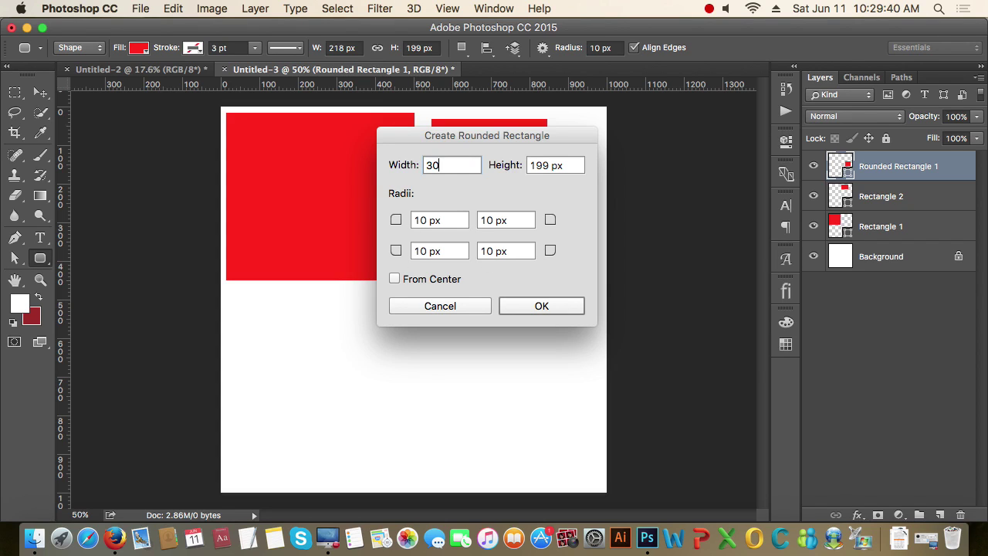
{"action": "key", "text": "Tab"}
{"action": "type", "text": "2"}
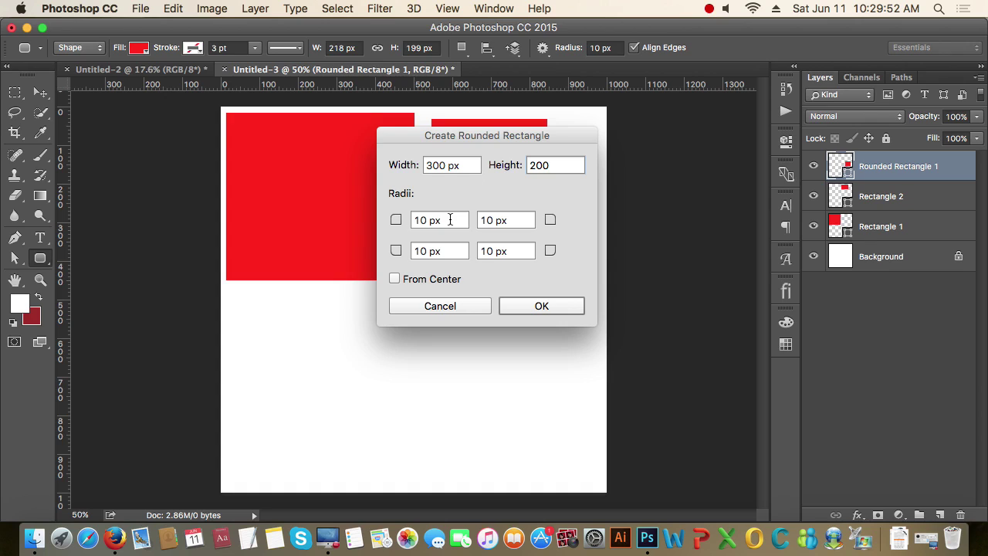
Step: Set the corner radii to 0 px top-left, 50 px top-right, 50 px bottom-left and 0 px bottom-right, and create the shape
{"action": "key", "text": "Tab"}
{"action": "type", "text": "0"}
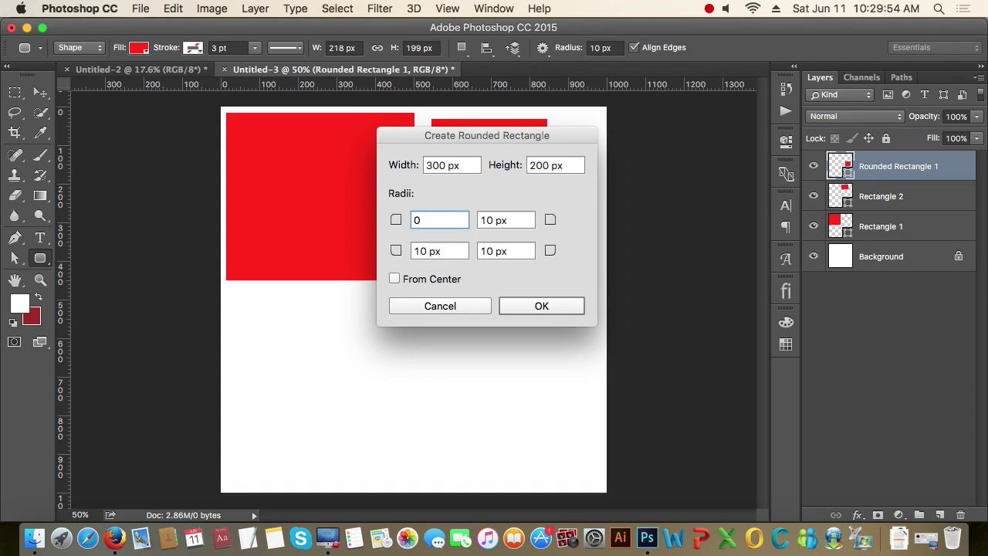
{"action": "key", "text": "Tab"}
{"action": "type", "text": "5"}
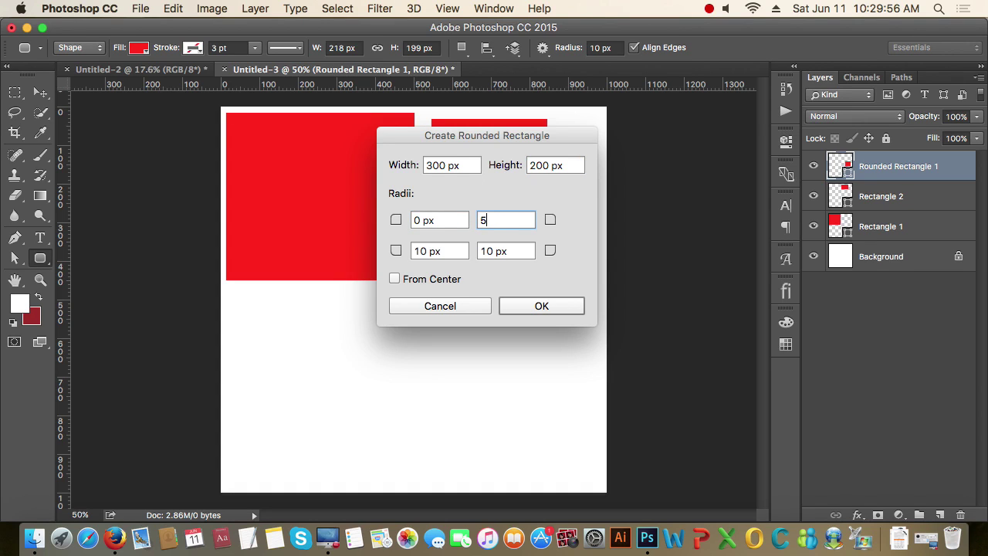
{"action": "key", "text": "Tab"}
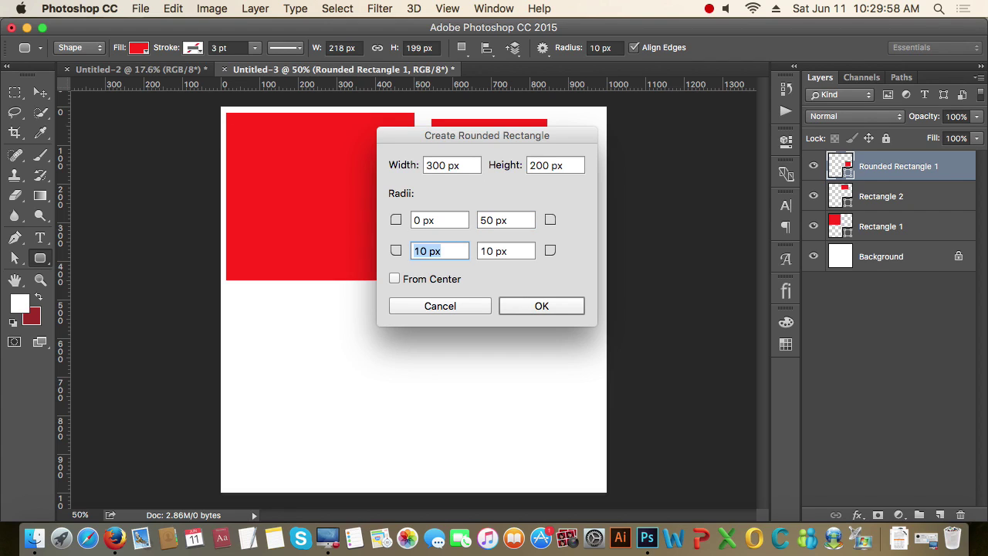
{"action": "type", "text": "5"}
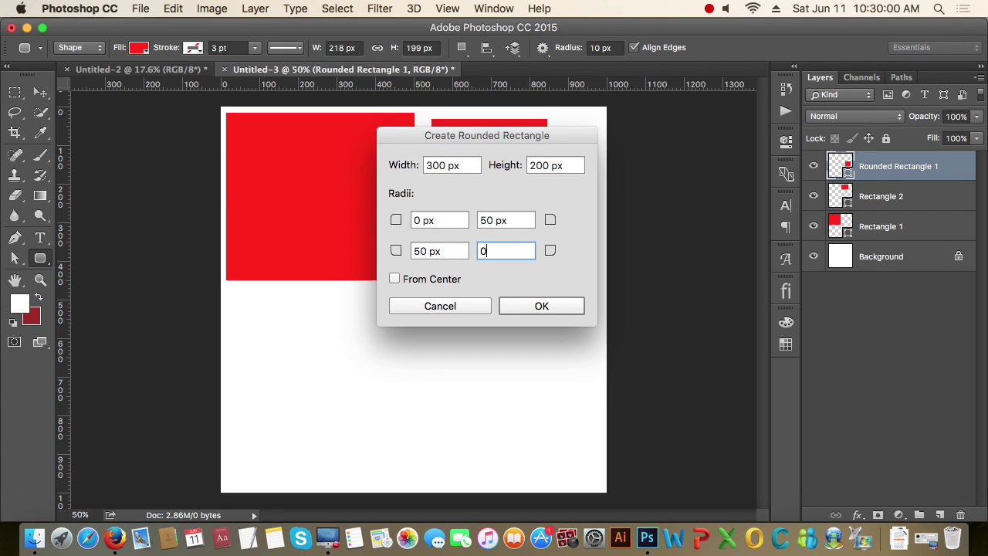
{"action": "left_click", "coordinate": [530, 306]}
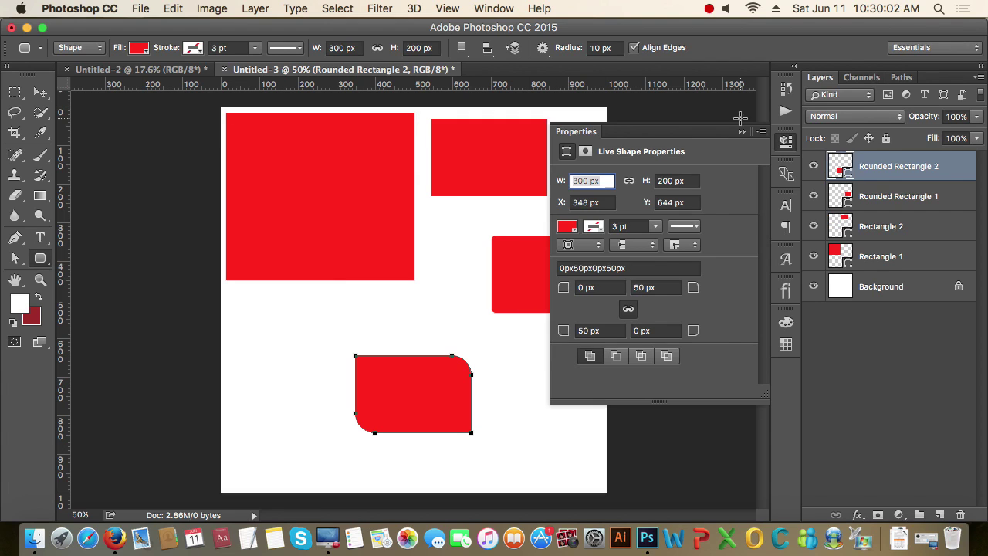
{"action": "left_click", "coordinate": [740, 131]}
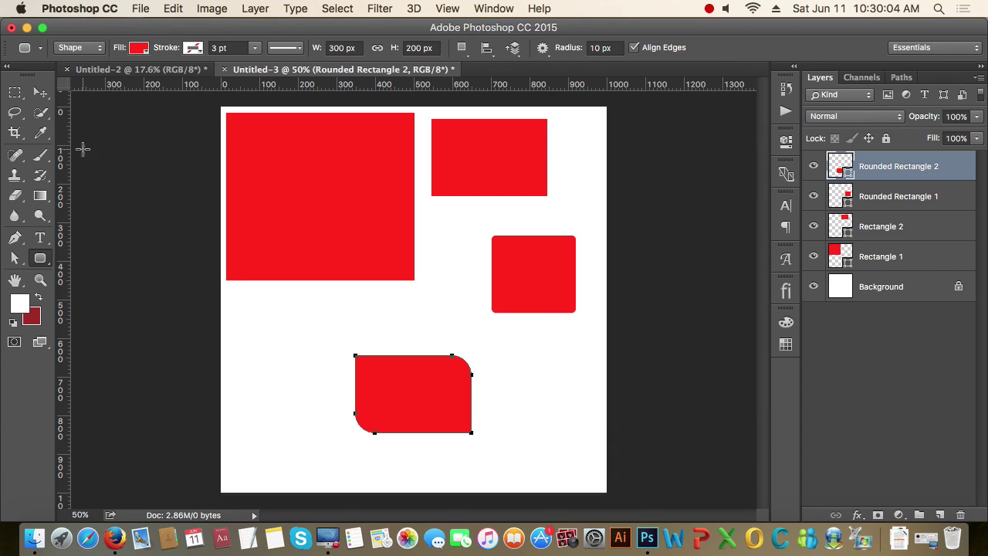
Step: Move the shape with two rounded corners up and left to just below the large rectangle, and deselect all layers
{"action": "left_click", "coordinate": [40, 92]}
{"action": "left_click_drag", "start_coordinate": [437, 399], "coordinate": [321, 323]}
{"action": "left_click", "coordinate": [512, 386]}
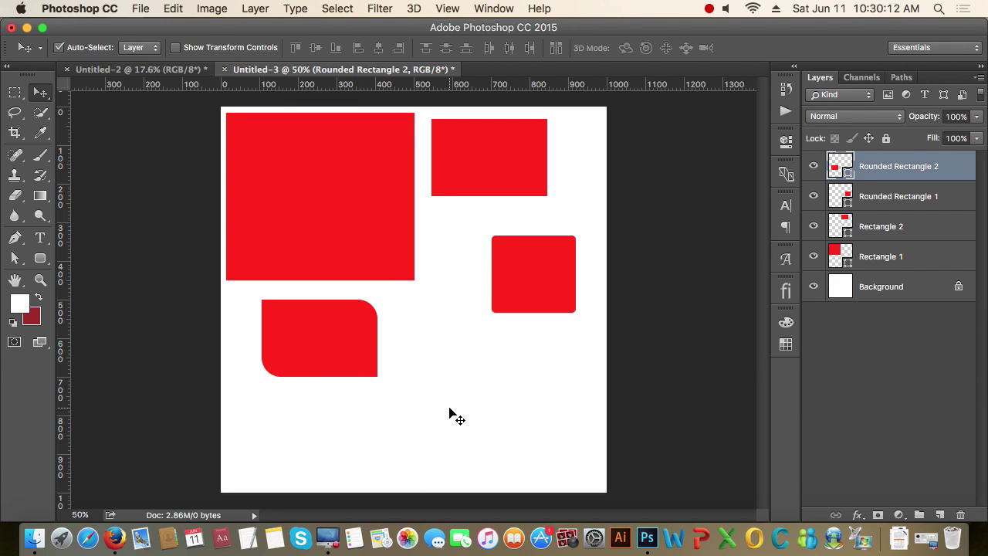
{"action": "left_click_drag", "start_coordinate": [375, 198], "coordinate": [375, 200]}
{"action": "left_click", "coordinate": [875, 352]}
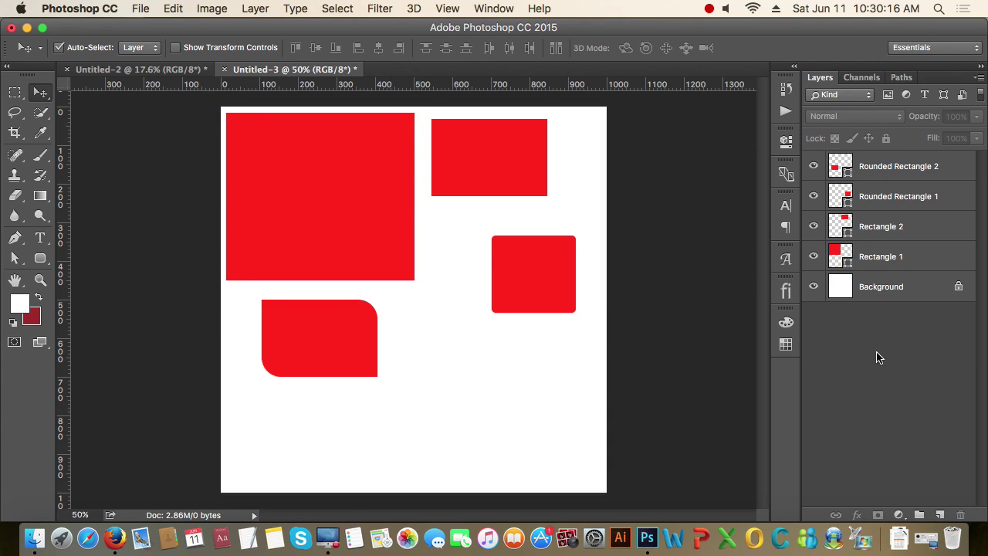
Step: Draw a circle about 275 px in diameter with the Ellipse tool in the empty area below the small rounded rectangle
{"action": "left_click_drag", "start_coordinate": [41, 258], "coordinate": [116, 283]}
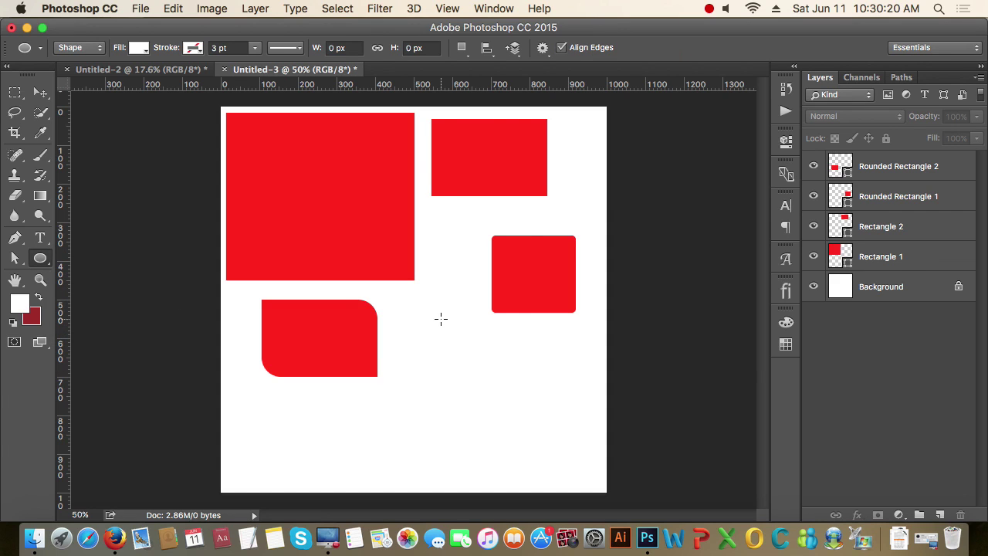
{"action": "left_click_drag", "start_coordinate": [432, 317], "coordinate": [567, 421]}
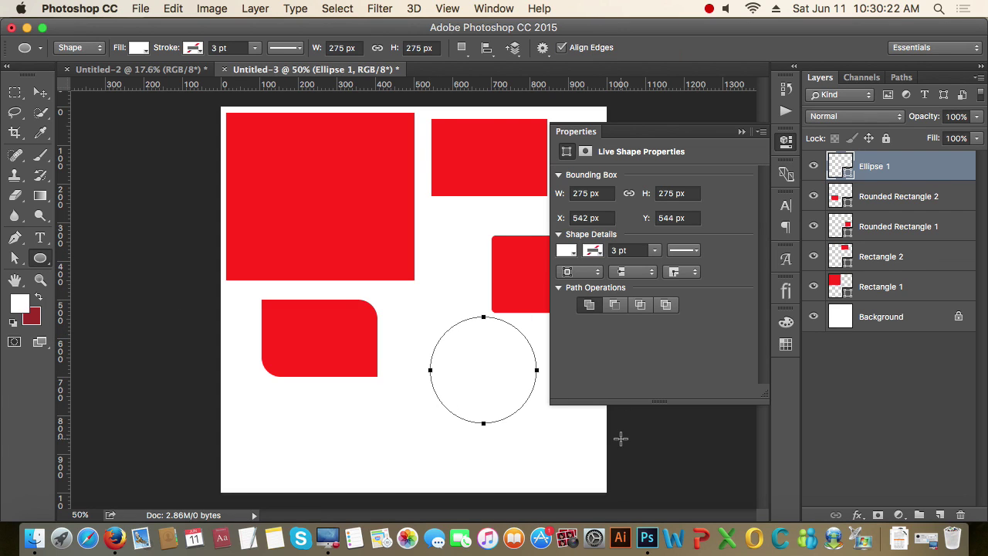
{"action": "left_click", "coordinate": [741, 133]}
Step: Try red ff0000 as the circle's fill, and settle on a bright blue instead
{"action": "double_click", "coordinate": [840, 170]}
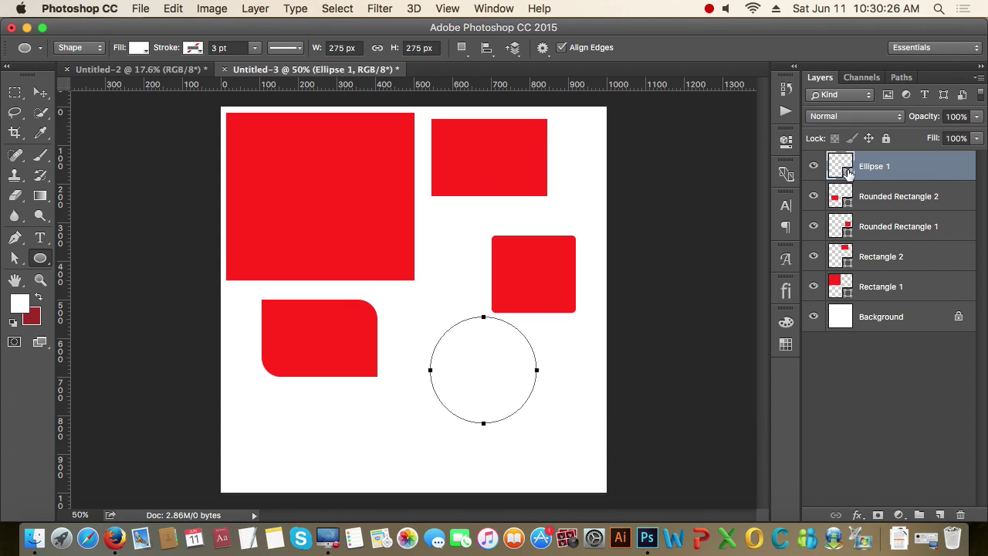
{"action": "type", "text": "ff0000"}
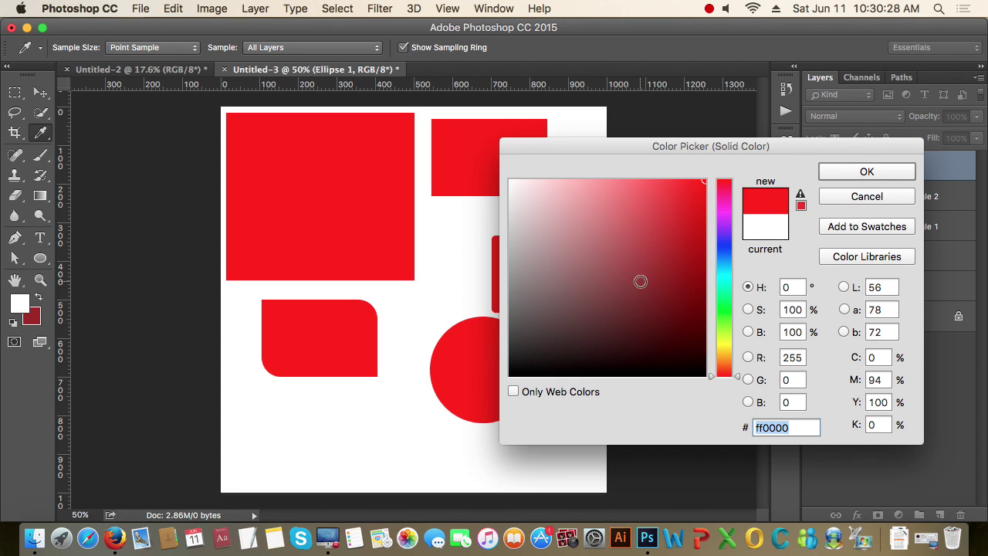
{"action": "left_click", "coordinate": [724, 247]}
{"action": "left_click_drag", "start_coordinate": [696, 204], "coordinate": [693, 200]}
{"action": "left_click", "coordinate": [839, 173]}
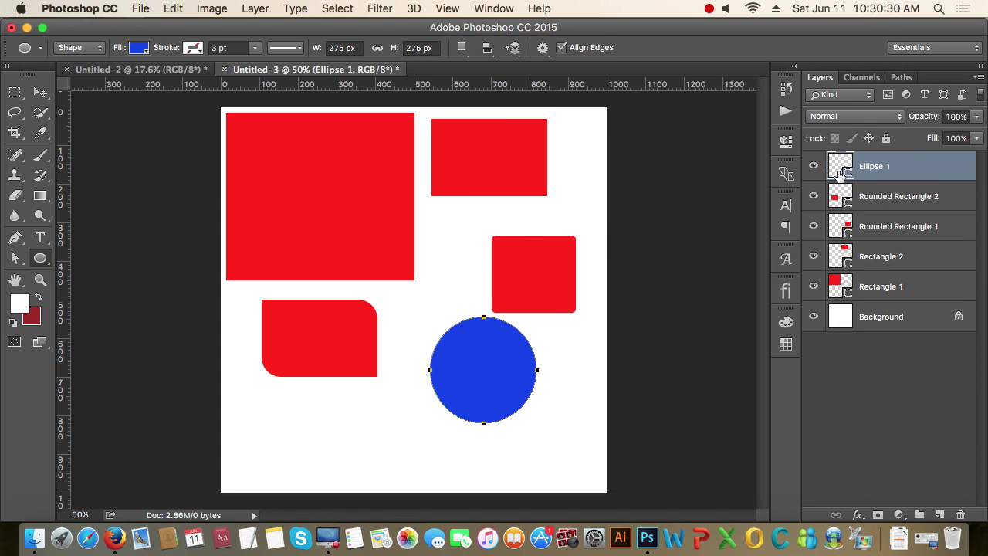
Step: Create a second ellipse by exact dimensions, 275 px wide and 275 px high, overlapping the small rounded rectangle
{"action": "left_click", "coordinate": [463, 226]}
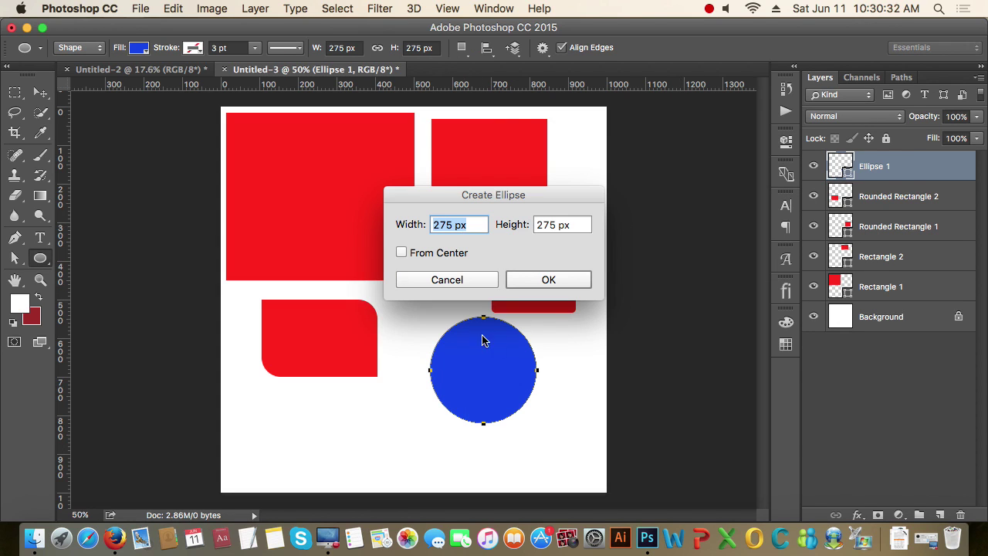
{"action": "left_click", "coordinate": [538, 280]}
{"action": "left_click", "coordinate": [744, 129]}
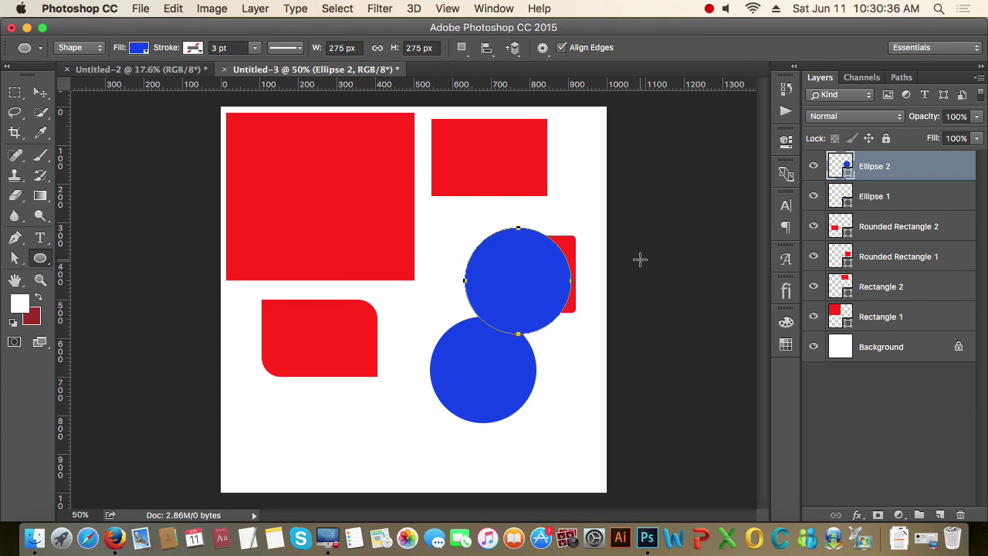
Step: Draw a five-sided polygon about 581 × 555 px over the upper middle of the canvas
{"action": "left_click", "coordinate": [38, 263]}
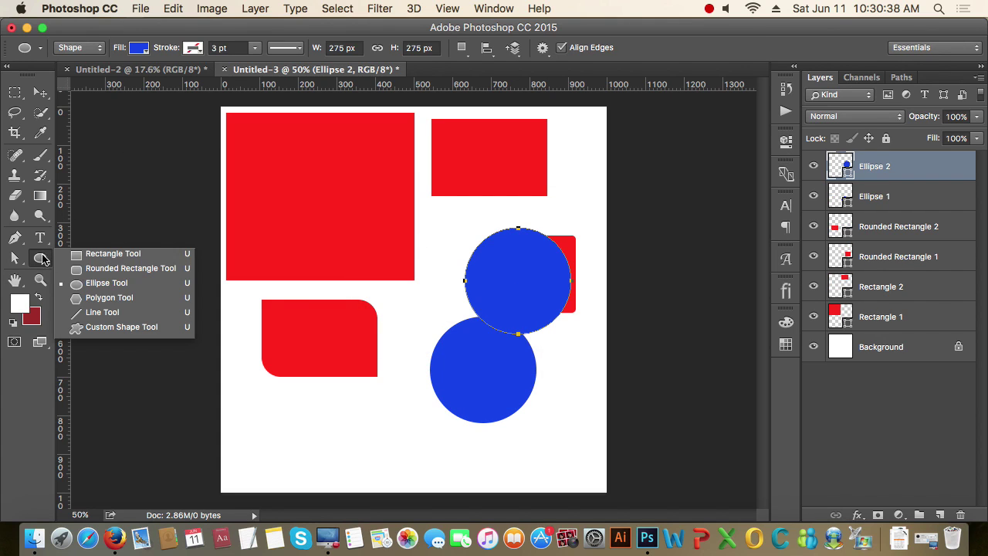
{"action": "left_click", "coordinate": [121, 298]}
{"action": "left_click_drag", "start_coordinate": [439, 220], "coordinate": [509, 315]}
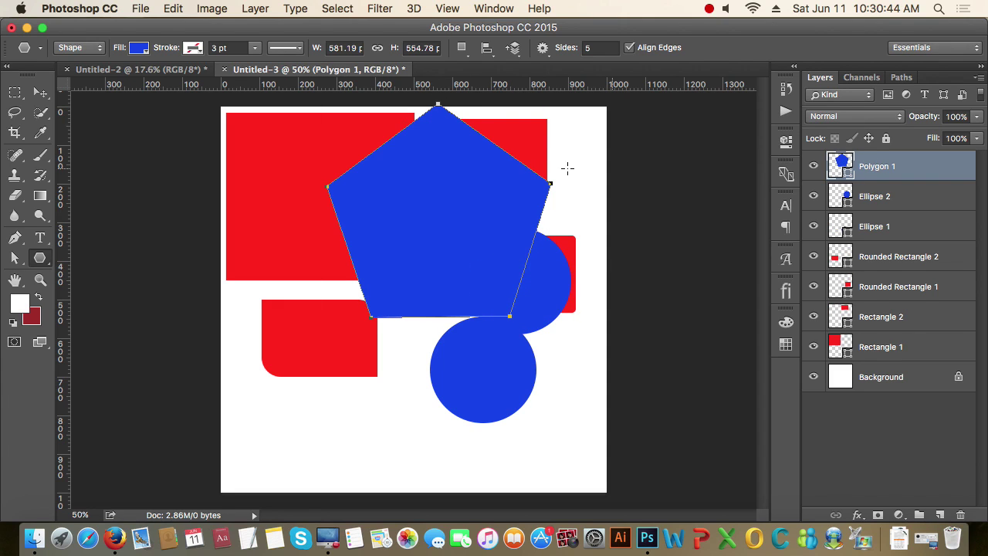
{"action": "left_click", "coordinate": [308, 312]}
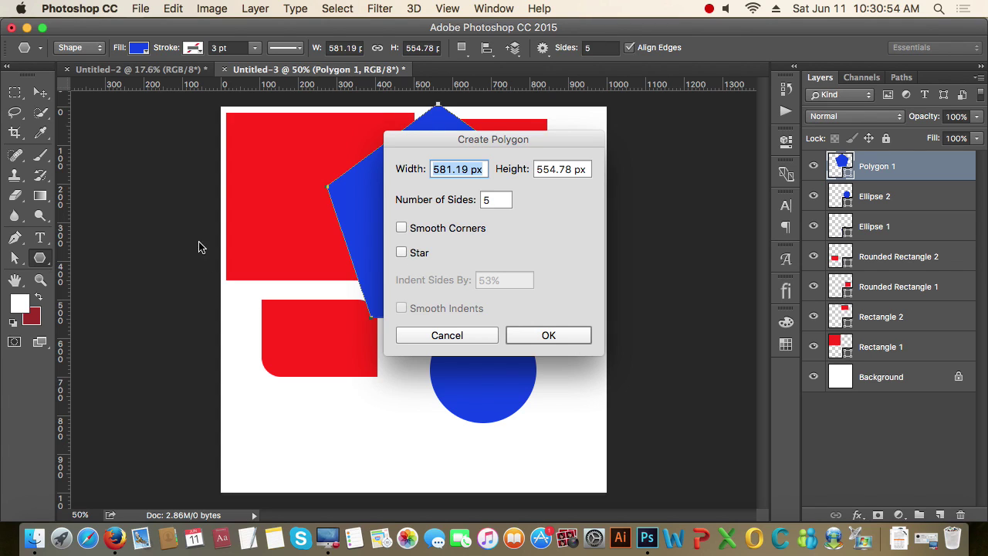
{"action": "left_click_drag", "start_coordinate": [513, 142], "coordinate": [607, 148]}
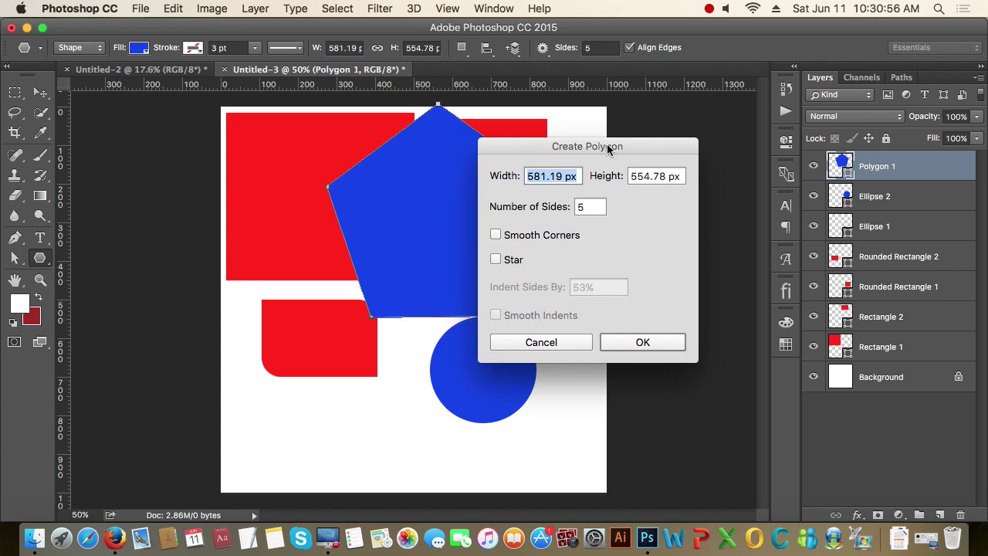
{"action": "left_click", "coordinate": [563, 342]}
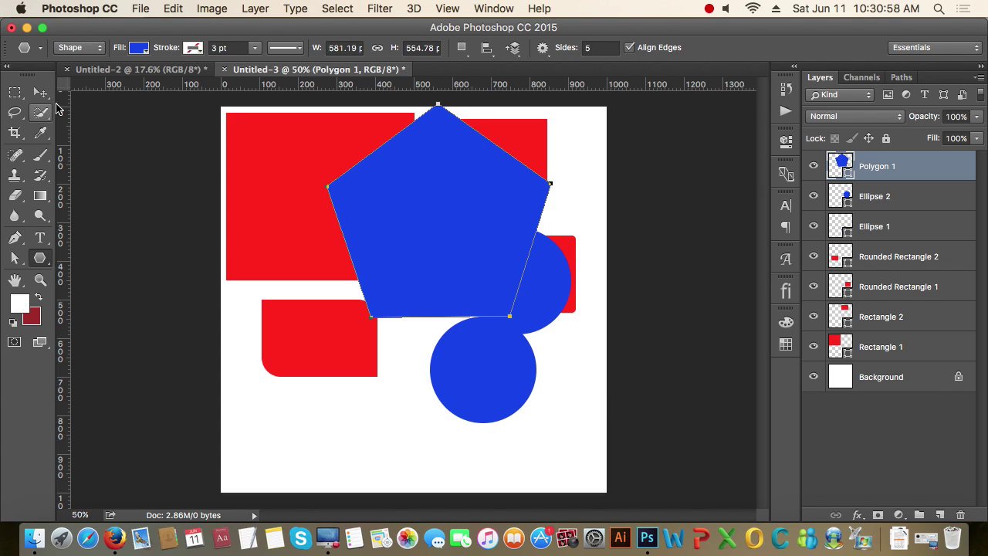
Step: Delete all the shape layers from the polygon down to the first rectangle, keeping only the background
{"action": "key", "text": "v"}
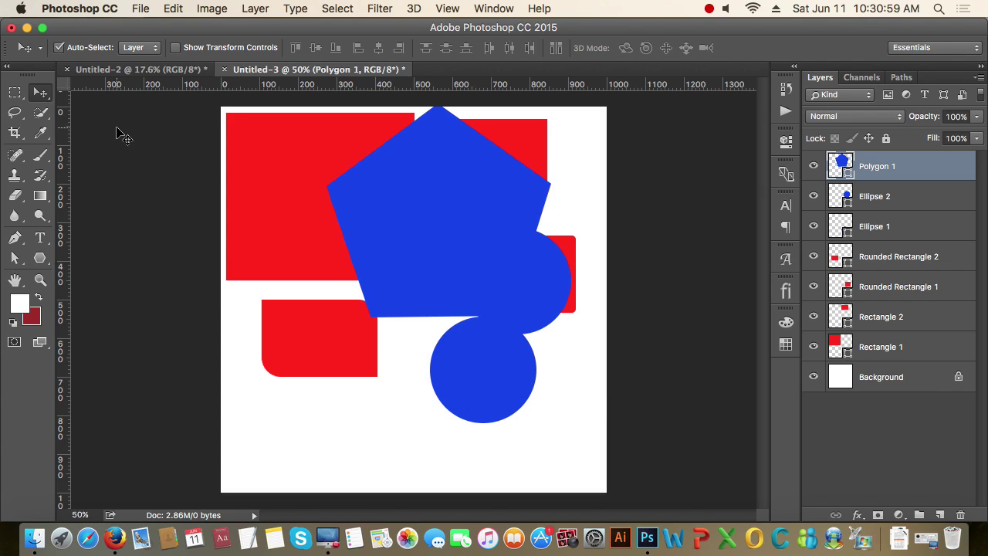
{"action": "left_click", "coordinate": [908, 349], "text": "shift"}
{"action": "key", "text": "Delete"}
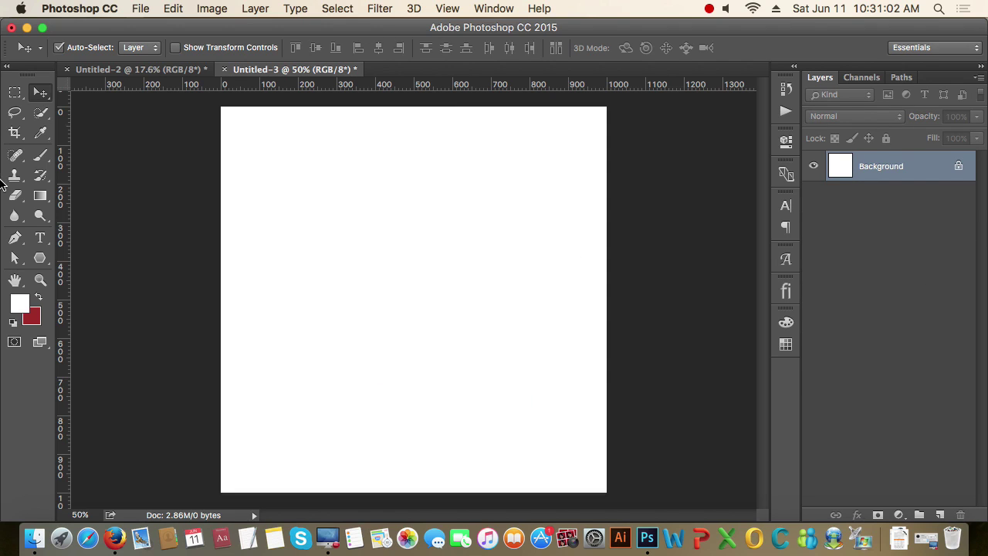
Step: Create a 100 × 100 px polygon with 5 sides as a star, with its sides indented by 60%, near the canvas centre
{"action": "left_click", "coordinate": [40, 258]}
{"action": "left_click", "coordinate": [85, 295]}
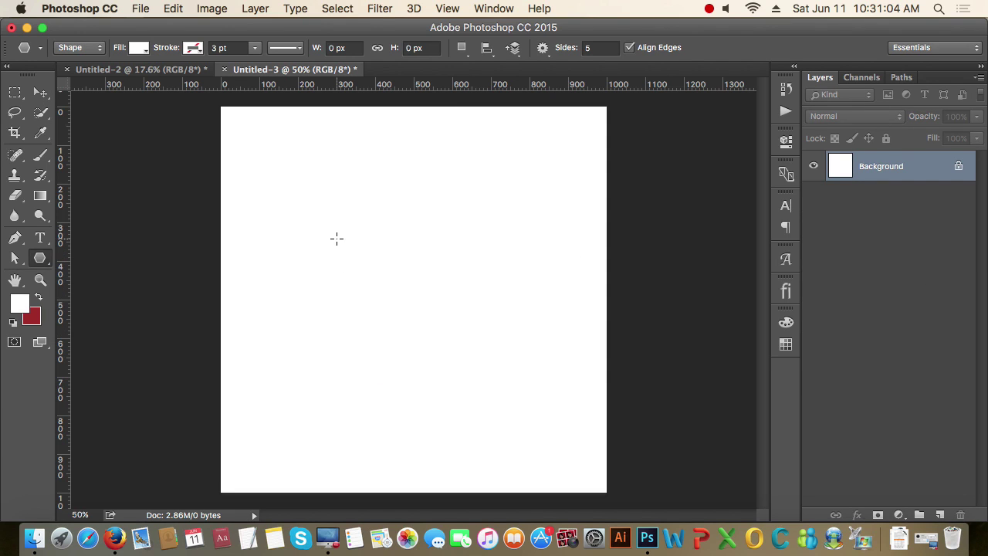
{"action": "left_click", "coordinate": [392, 236]}
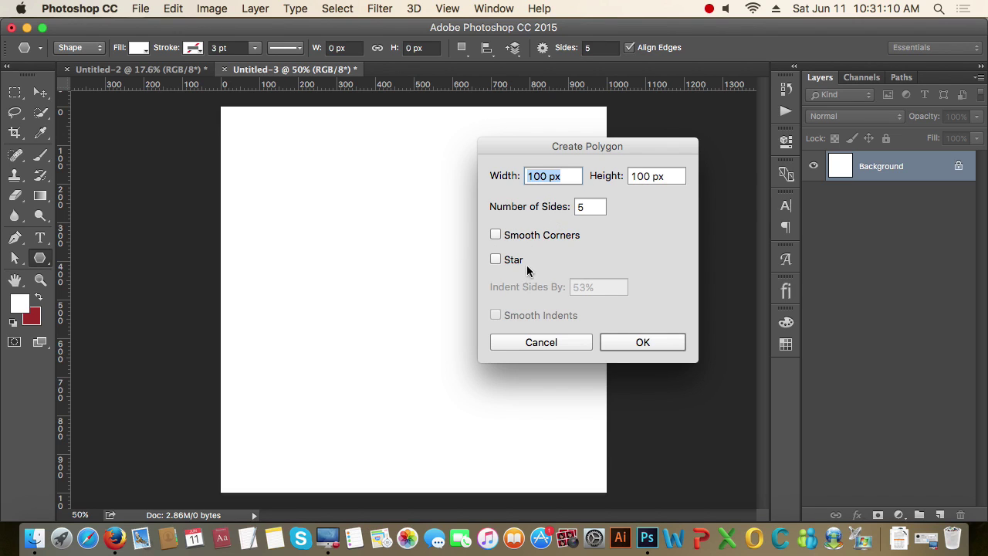
{"action": "left_click", "coordinate": [496, 259]}
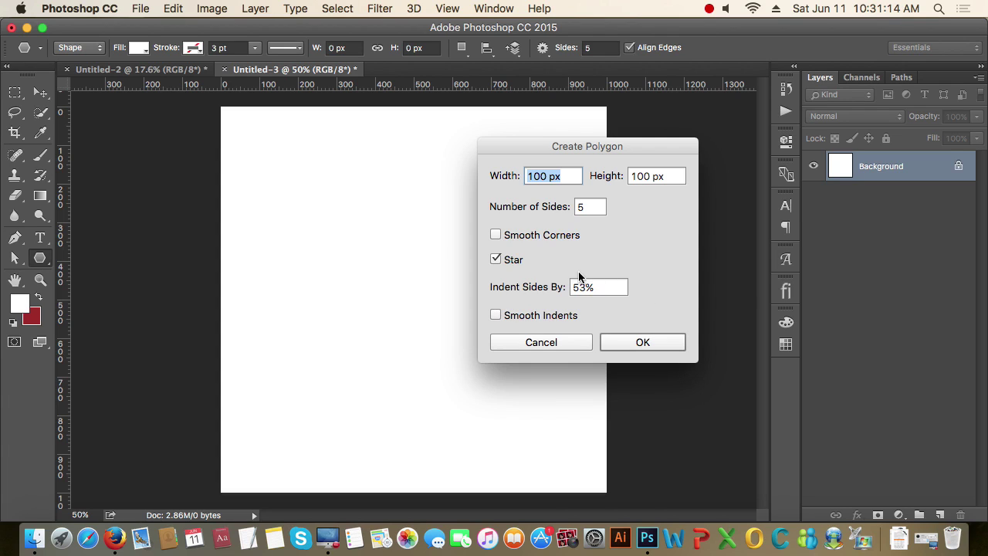
{"action": "left_click", "coordinate": [599, 293]}
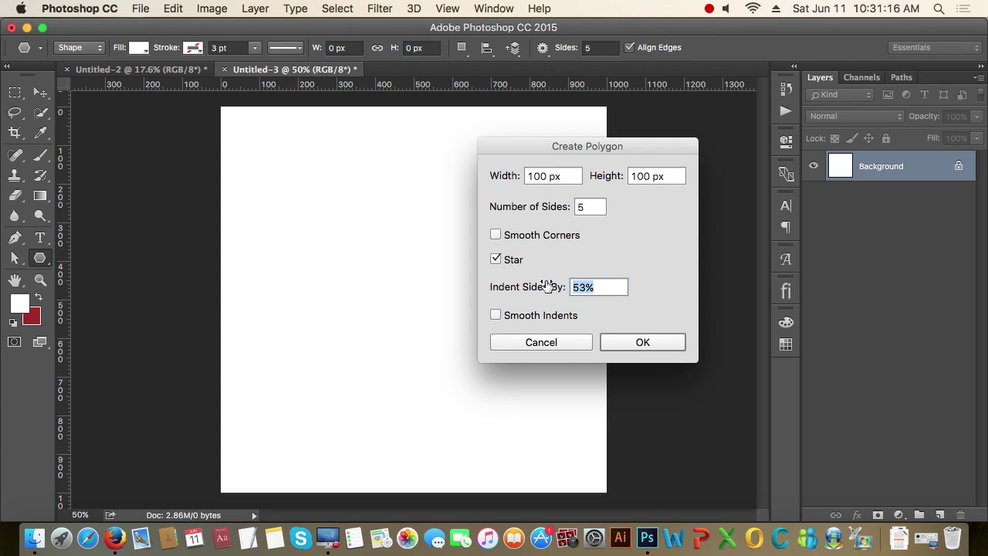
{"action": "type", "text": "60"}
{"action": "left_click", "coordinate": [639, 342]}
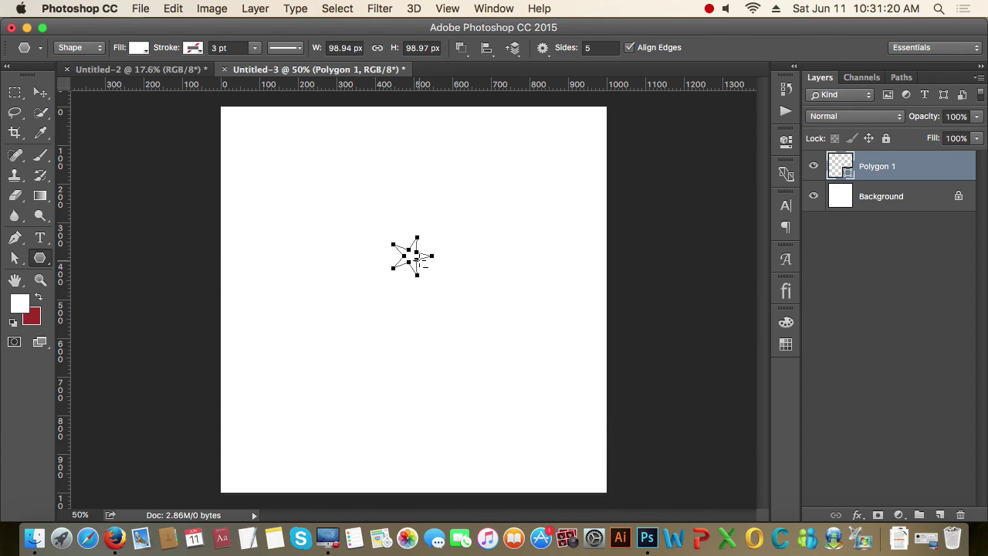
Step: Fill the star with red ff0000
{"action": "scroll", "coordinate": [419, 263], "scroll_direction": "up", "scroll_amount": 5}
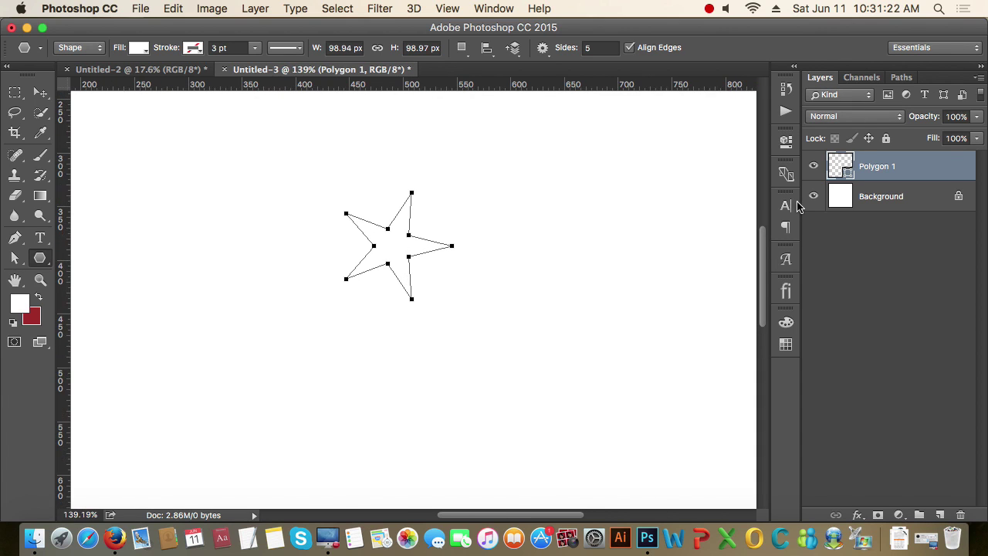
{"action": "double_click", "coordinate": [848, 173]}
{"action": "type", "text": "ff0000"}
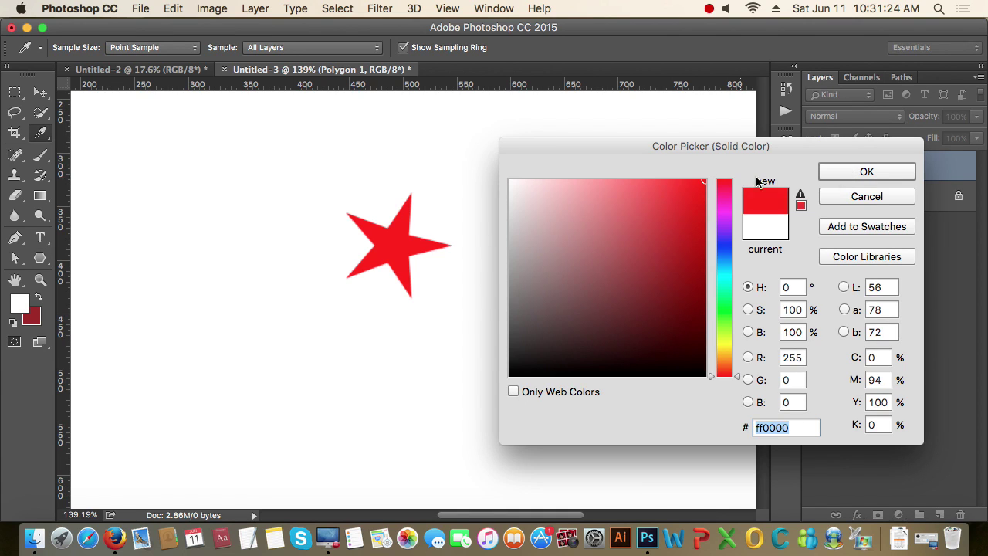
{"action": "key", "text": "Return"}
Step: Move the red star up and to the right on the canvas
{"action": "left_click", "coordinate": [40, 92]}
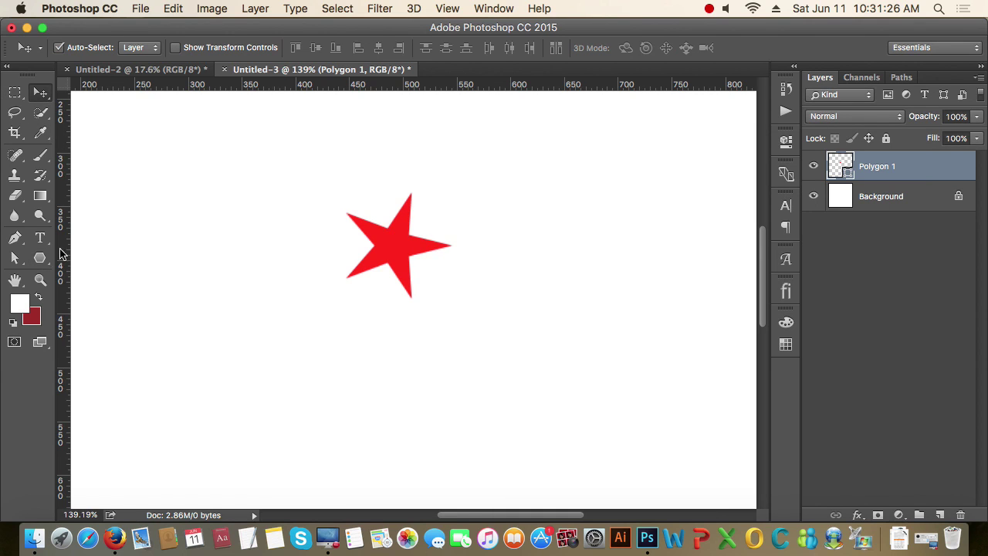
{"action": "left_click", "coordinate": [40, 258]}
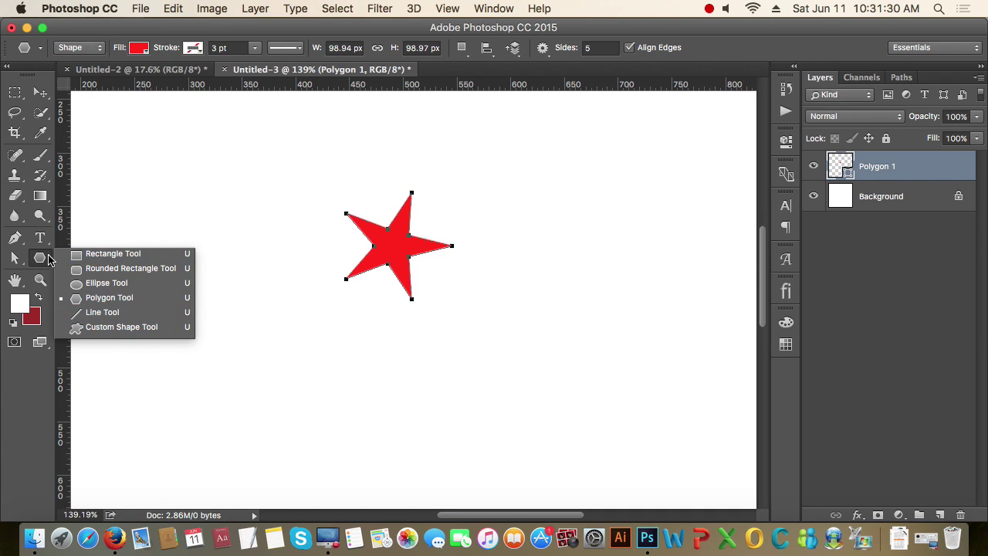
{"action": "left_click", "coordinate": [45, 264]}
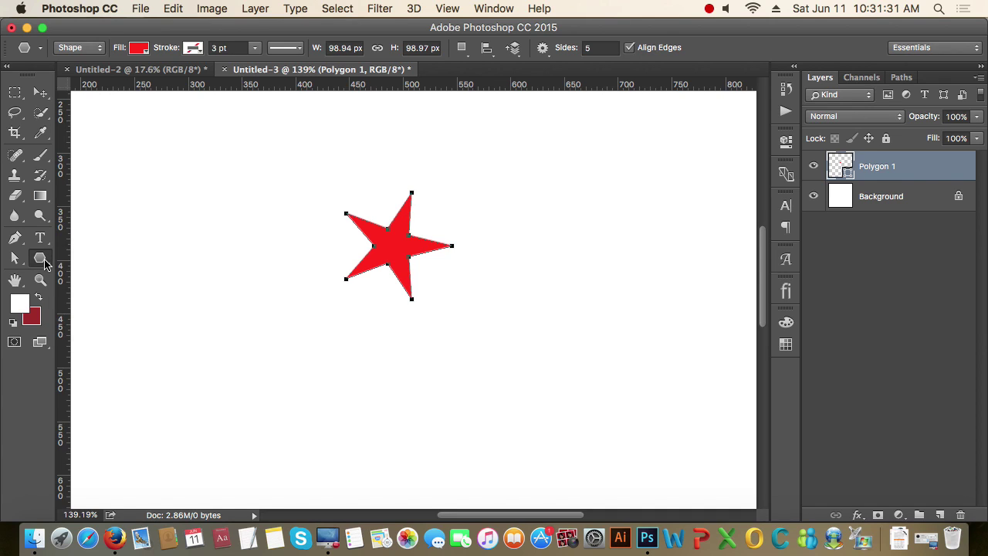
{"action": "left_click", "coordinate": [40, 92]}
{"action": "left_click_drag", "start_coordinate": [450, 242], "coordinate": [563, 213]}
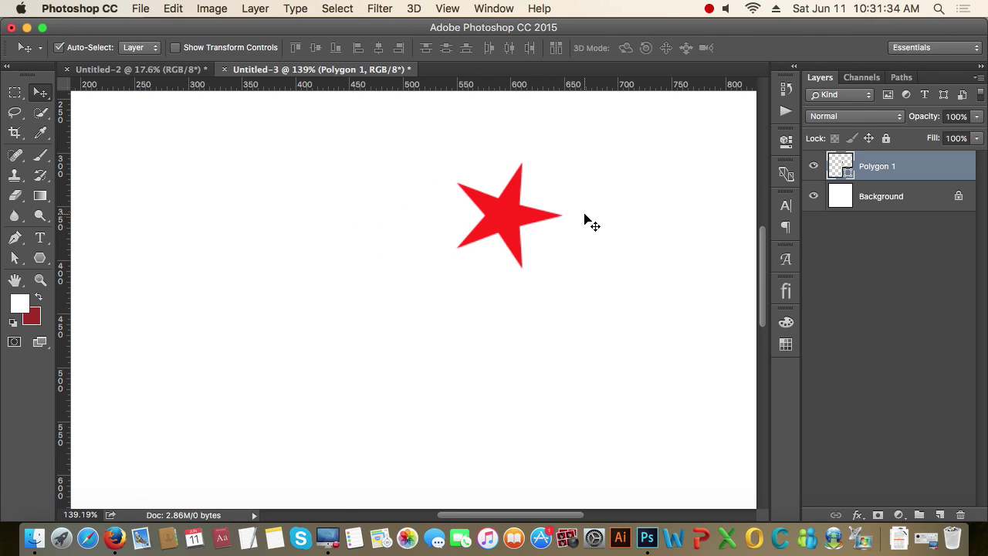
{"action": "scroll", "coordinate": [591, 210], "scroll_direction": "down", "scroll_amount": 5}
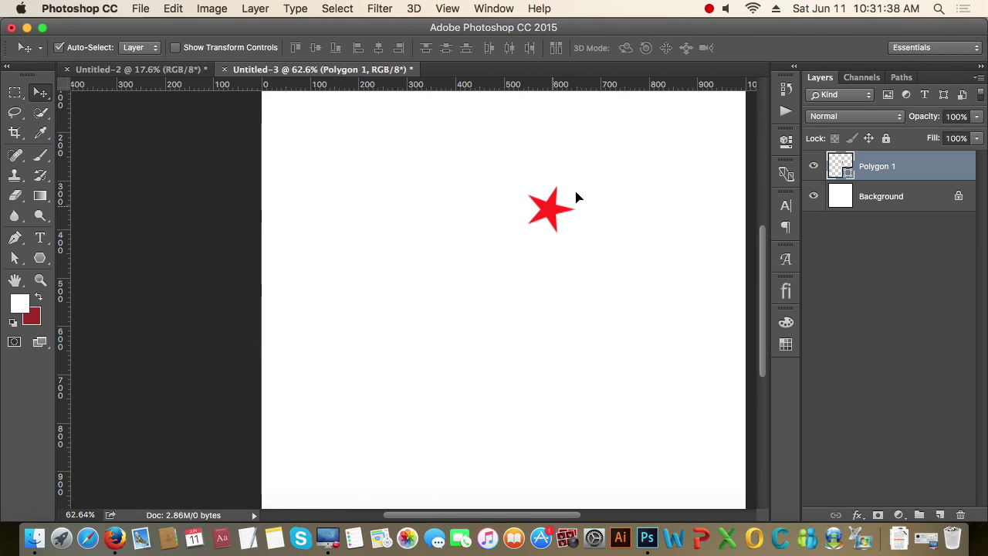
{"action": "left_click_drag", "start_coordinate": [577, 198], "coordinate": [626, 166]}
Step: Choose the Custom Shape tool and append the All shape set to its available shapes
{"action": "left_click", "coordinate": [42, 261]}
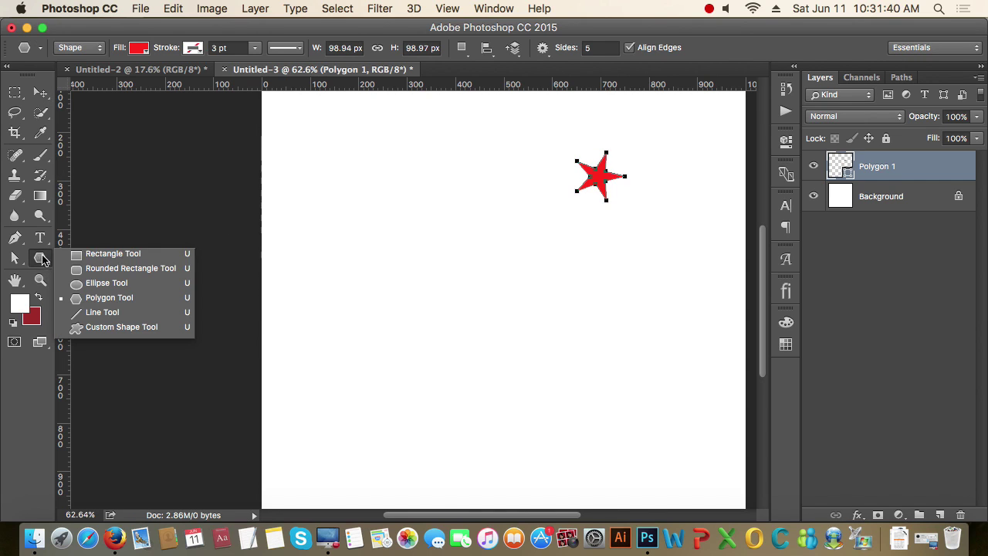
{"action": "left_click", "coordinate": [123, 327]}
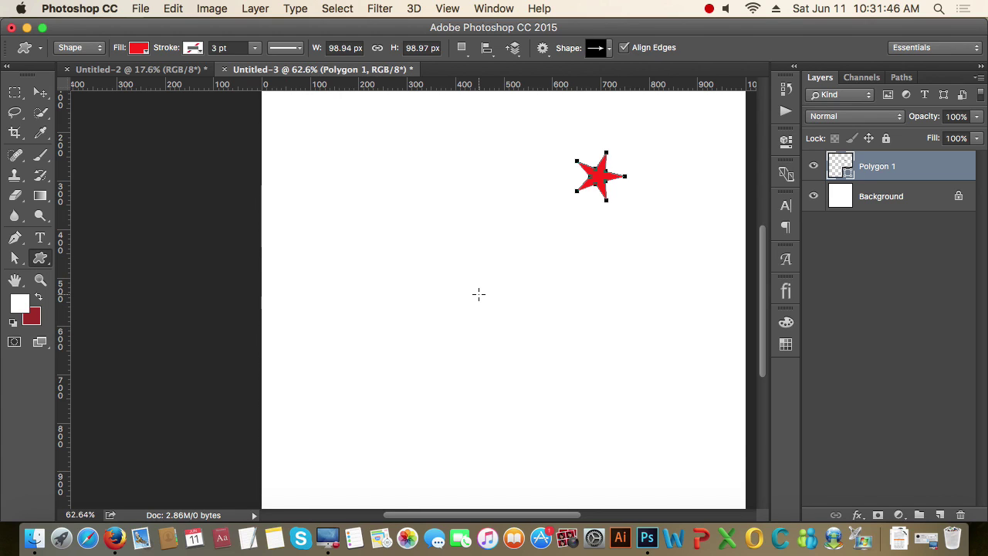
{"action": "scroll", "coordinate": [479, 299], "scroll_direction": "down", "scroll_amount": 1}
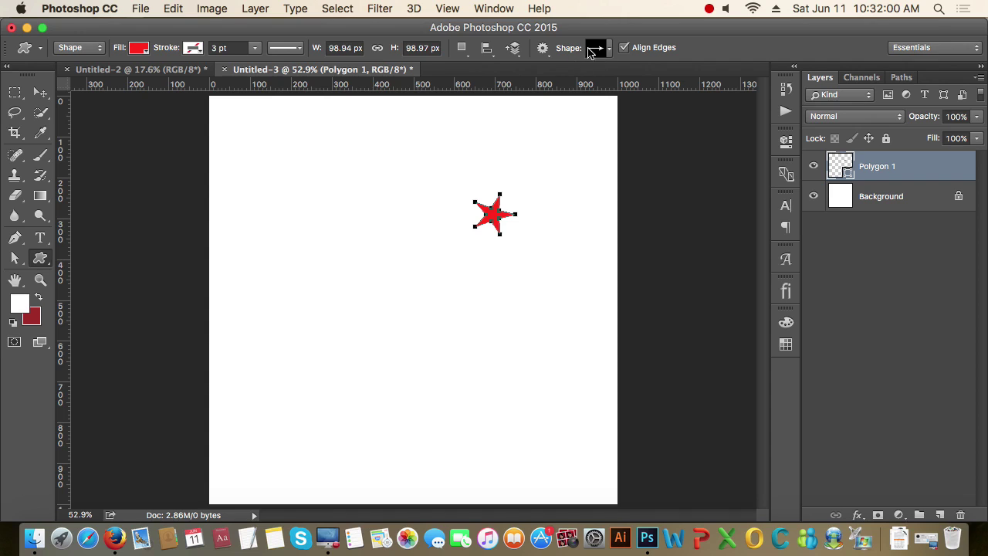
{"action": "left_click", "coordinate": [609, 50]}
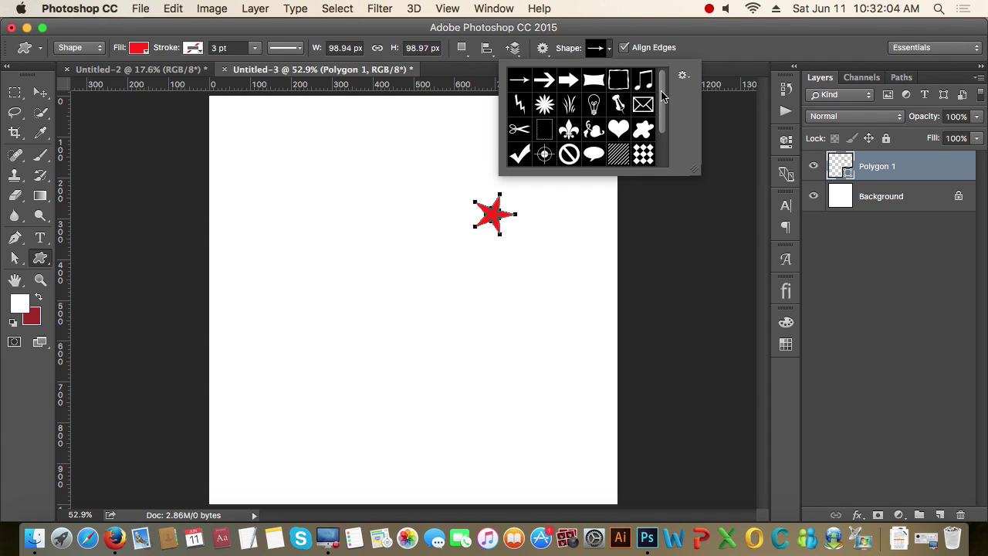
{"action": "mouse_move", "coordinate": [661, 95]}
{"action": "left_mouse_down"}
{"action": "mouse_move", "coordinate": [666, 162]}
{"action": "mouse_move", "coordinate": [664, 81]}
{"action": "left_mouse_up"}
{"action": "left_click", "coordinate": [688, 78]}
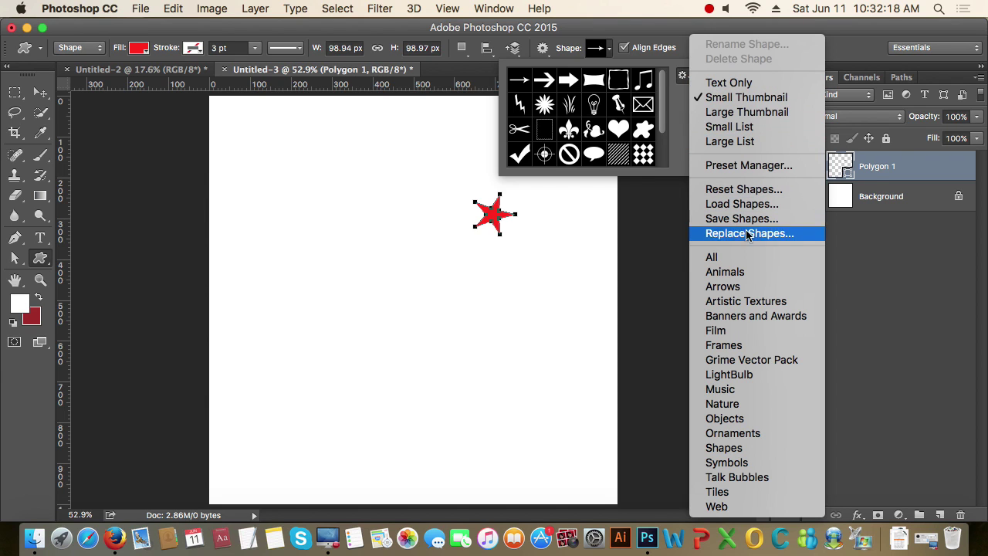
{"action": "left_click", "coordinate": [733, 264]}
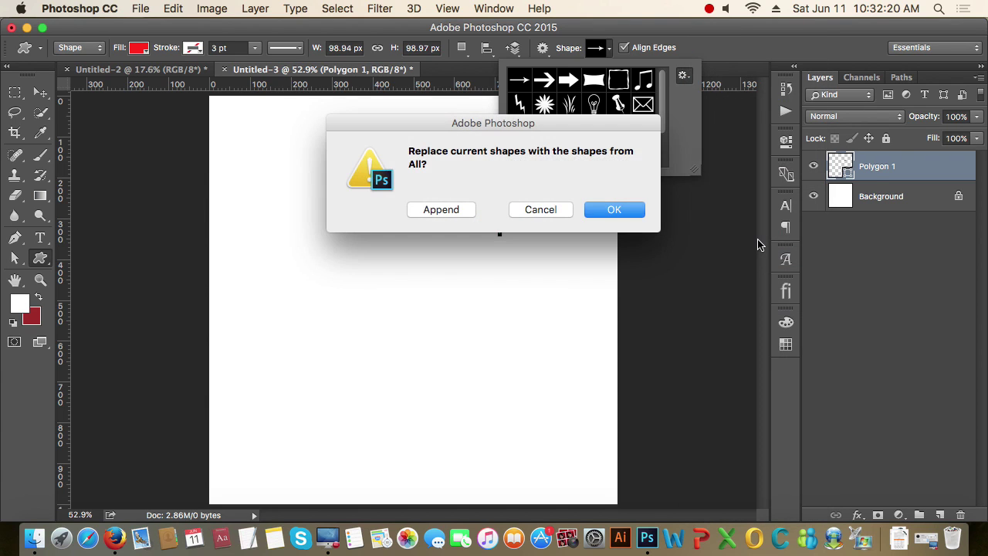
{"action": "left_click", "coordinate": [440, 210]}
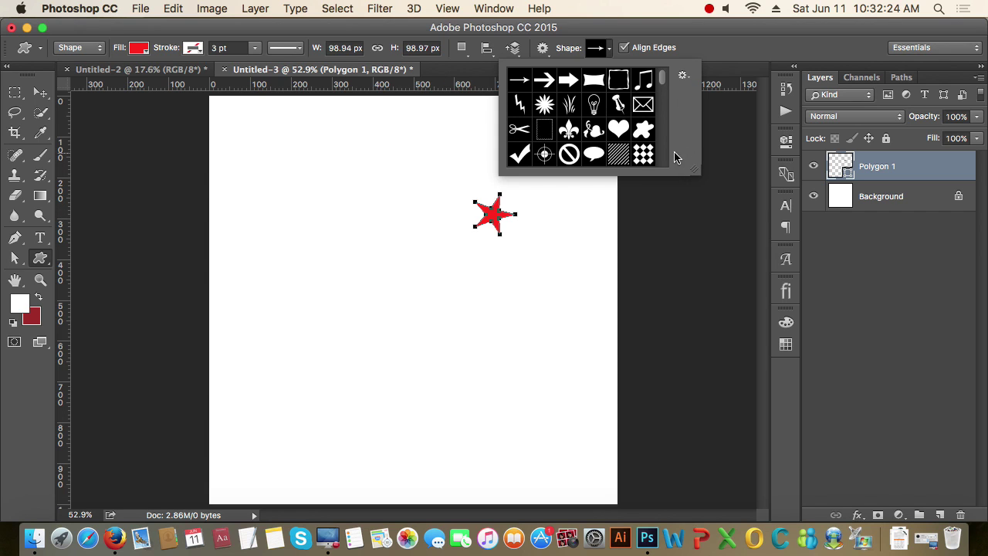
Step: Enlarge the custom shape picker to show eleven shapes per row
{"action": "mouse_move", "coordinate": [662, 82]}
{"action": "left_mouse_down"}
{"action": "mouse_move", "coordinate": [662, 171]}
{"action": "mouse_move", "coordinate": [662, 79]}
{"action": "left_mouse_up"}
{"action": "left_click_drag", "start_coordinate": [695, 176], "coordinate": [754, 241]}
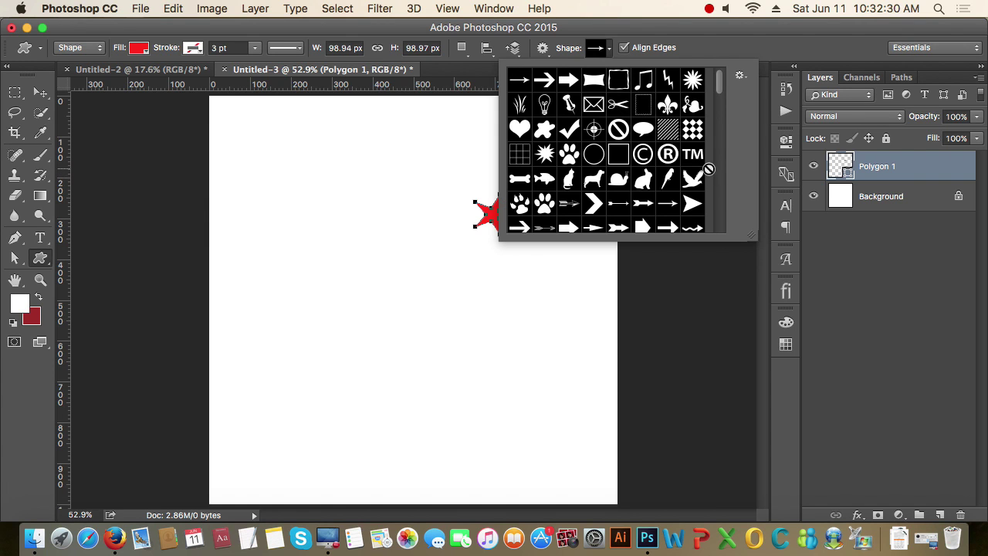
{"action": "left_click_drag", "start_coordinate": [828, 341], "coordinate": [829, 340]}
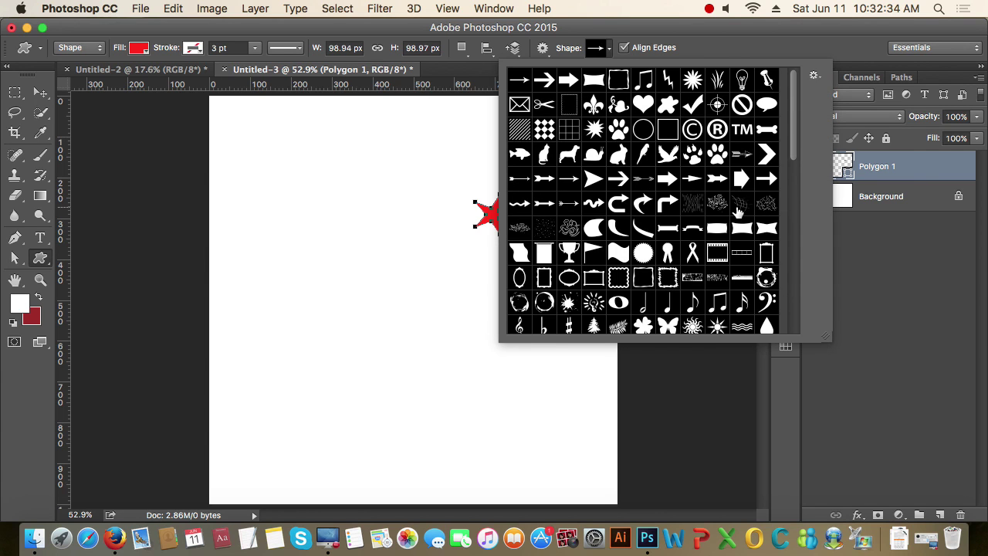
Step: Choose the fish custom shape and draw it about 394 × 292 px near the middle of the canvas
{"action": "scroll", "coordinate": [740, 213], "scroll_direction": "down", "scroll_amount": 15}
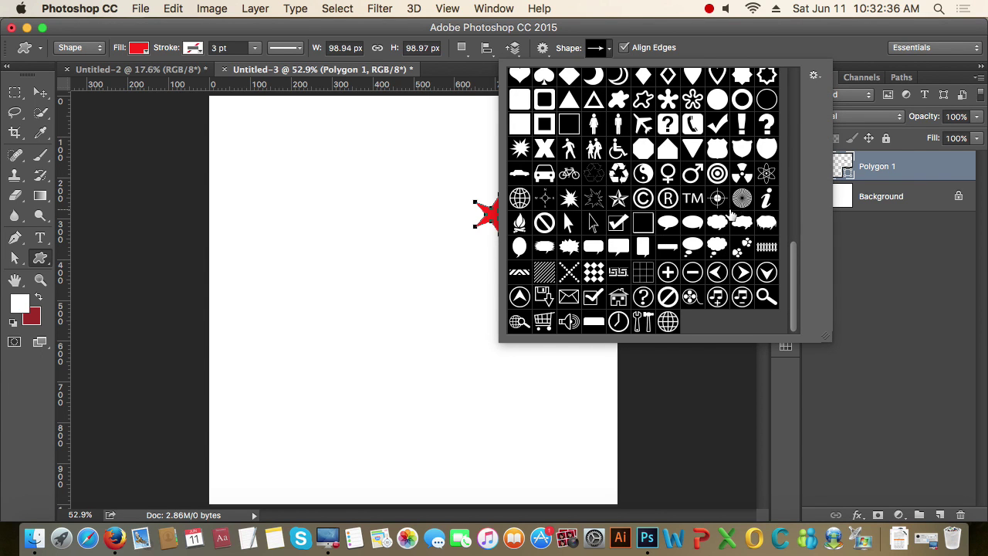
{"action": "scroll", "coordinate": [737, 214], "scroll_direction": "up", "scroll_amount": 10}
{"action": "scroll", "coordinate": [726, 221], "scroll_direction": "down", "scroll_amount": 2}
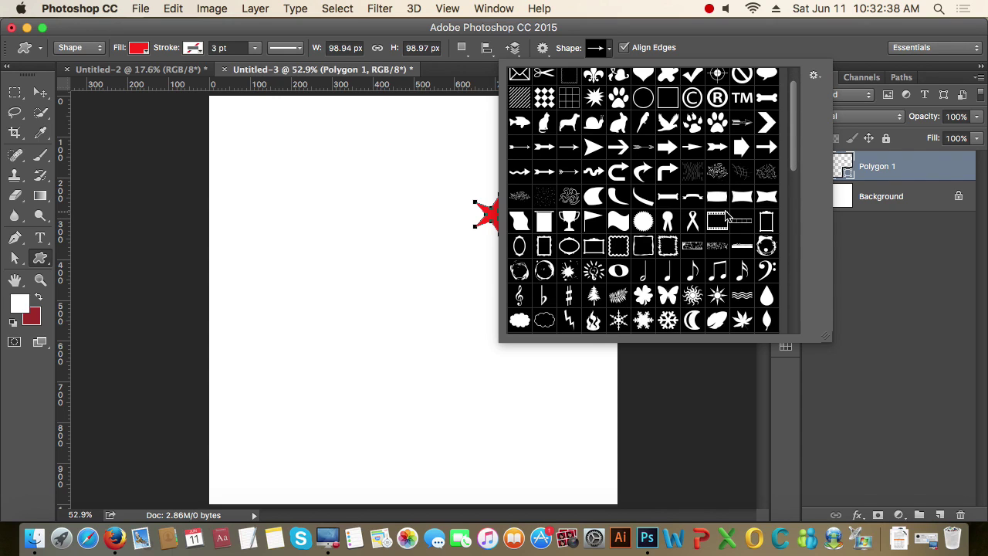
{"action": "scroll", "coordinate": [725, 220], "scroll_direction": "up", "scroll_amount": 2}
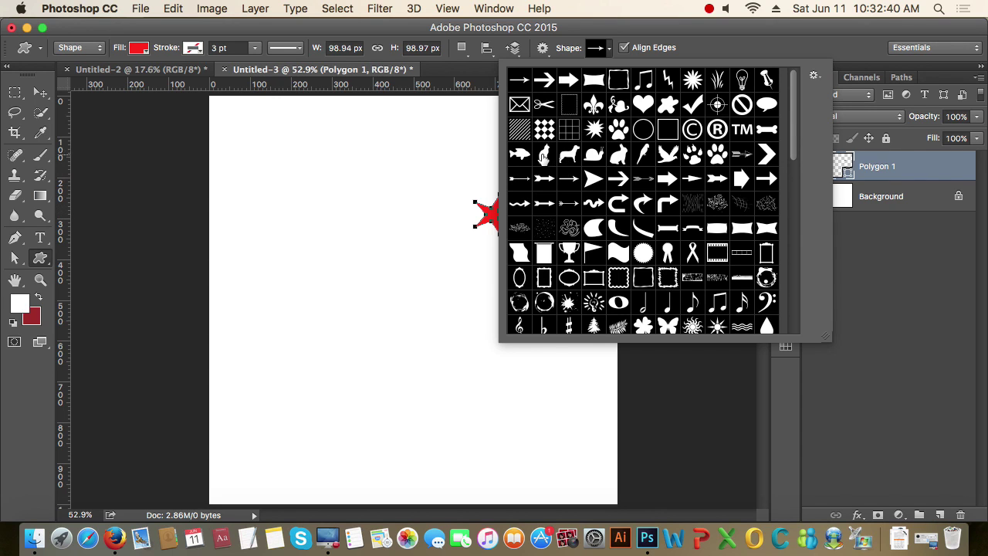
{"action": "left_click", "coordinate": [520, 155]}
{"action": "left_click_drag", "start_coordinate": [340, 223], "coordinate": [488, 335]}
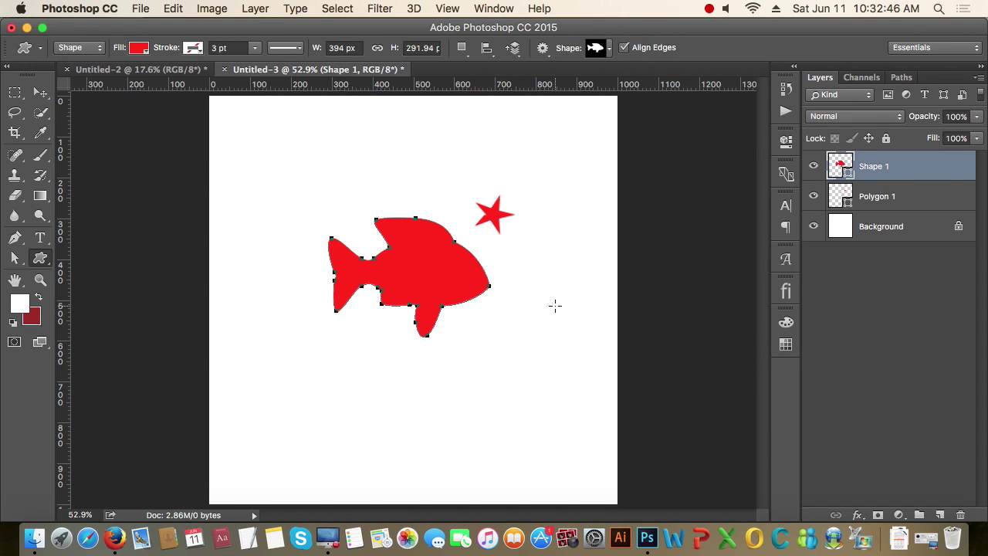
Step: Draw an ornate rectangular frame from the custom shapes overlapping the fish, on the fish's layer
{"action": "left_click", "coordinate": [609, 53]}
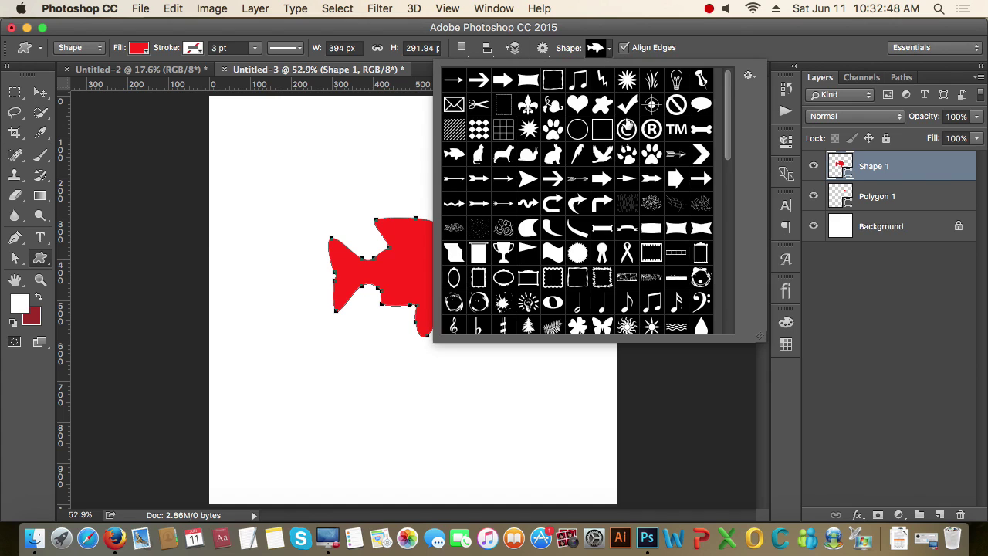
{"action": "scroll", "coordinate": [655, 250], "scroll_direction": "down", "scroll_amount": 1}
{"action": "scroll", "coordinate": [495, 268], "scroll_direction": "down", "scroll_amount": 4}
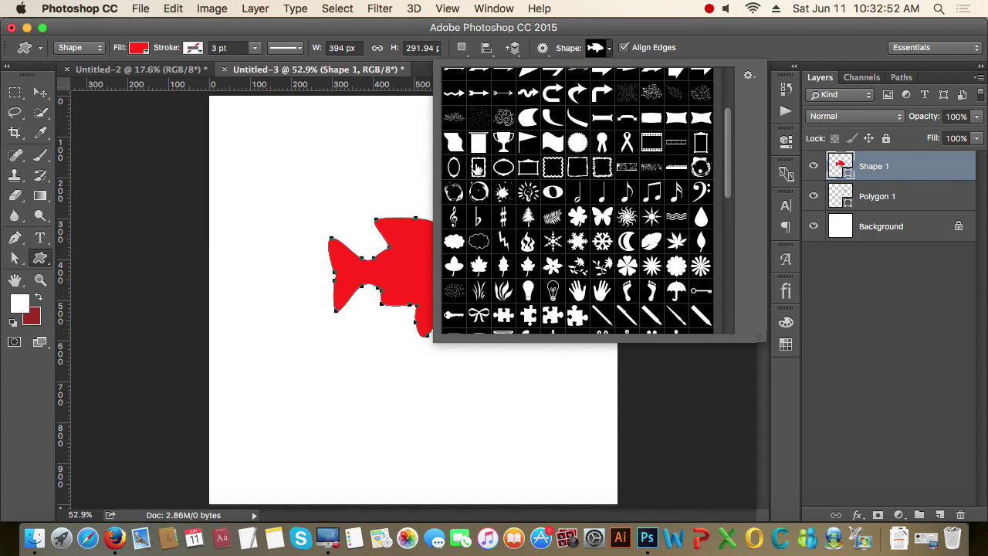
{"action": "left_click", "coordinate": [478, 167]}
{"action": "left_click", "coordinate": [255, 155]}
{"action": "left_click_drag", "start_coordinate": [255, 155], "coordinate": [444, 407]}
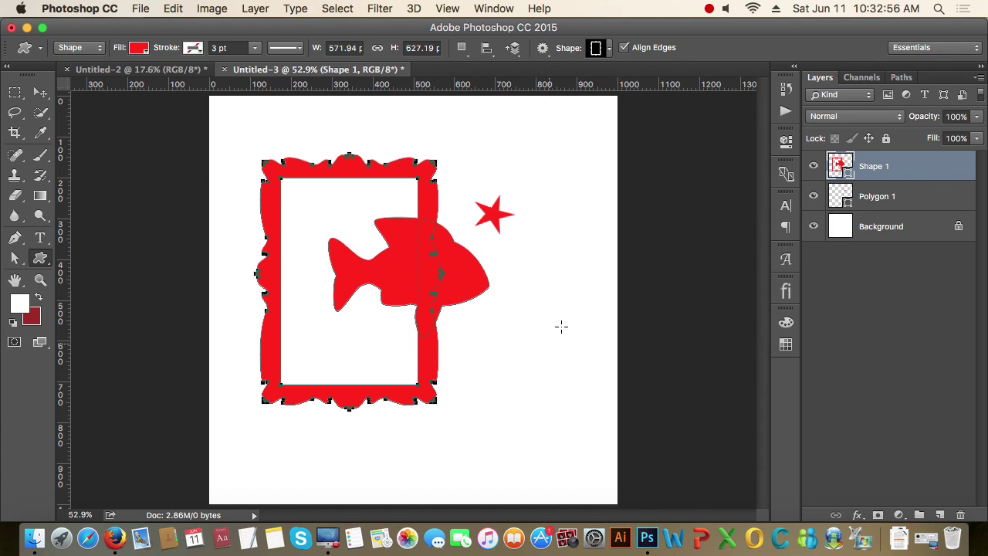
Step: Try moving the frame and fish together, and undo both the move and the ornate frame
{"action": "left_click", "coordinate": [40, 93]}
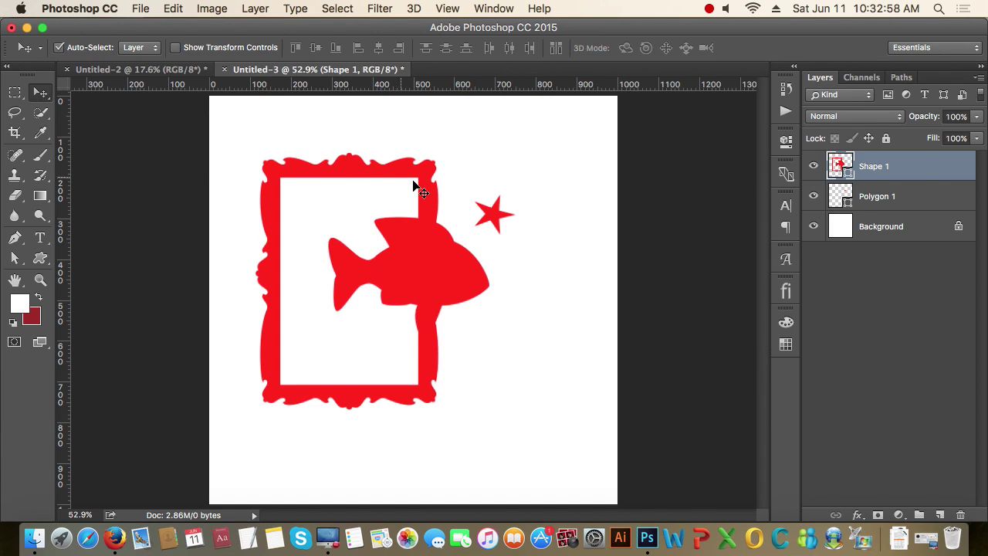
{"action": "mouse_move", "coordinate": [409, 176]}
{"action": "left_mouse_down"}
{"action": "mouse_move", "coordinate": [380, 173]}
{"action": "mouse_move", "coordinate": [444, 193]}
{"action": "mouse_move", "coordinate": [425, 176]}
{"action": "left_mouse_up"}
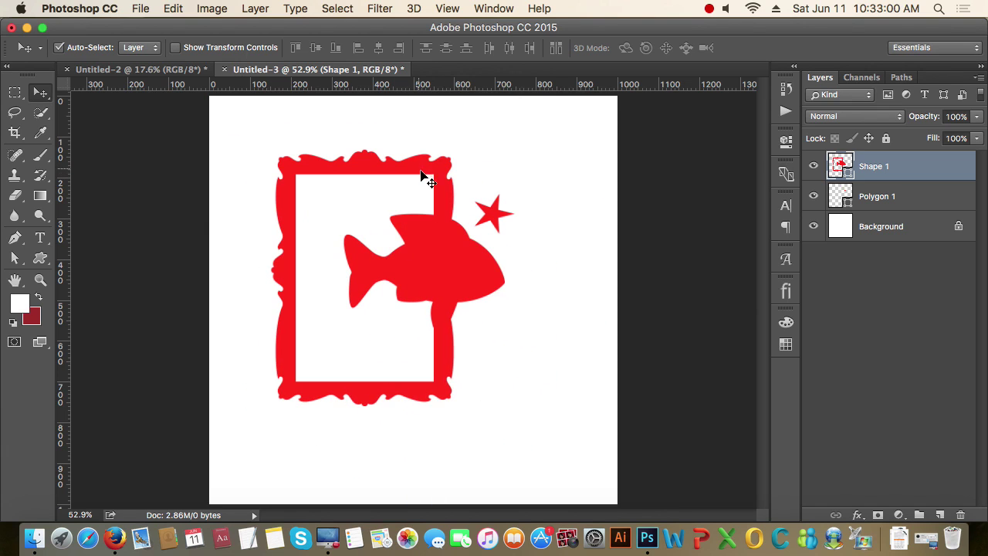
{"action": "key", "text": "super"}
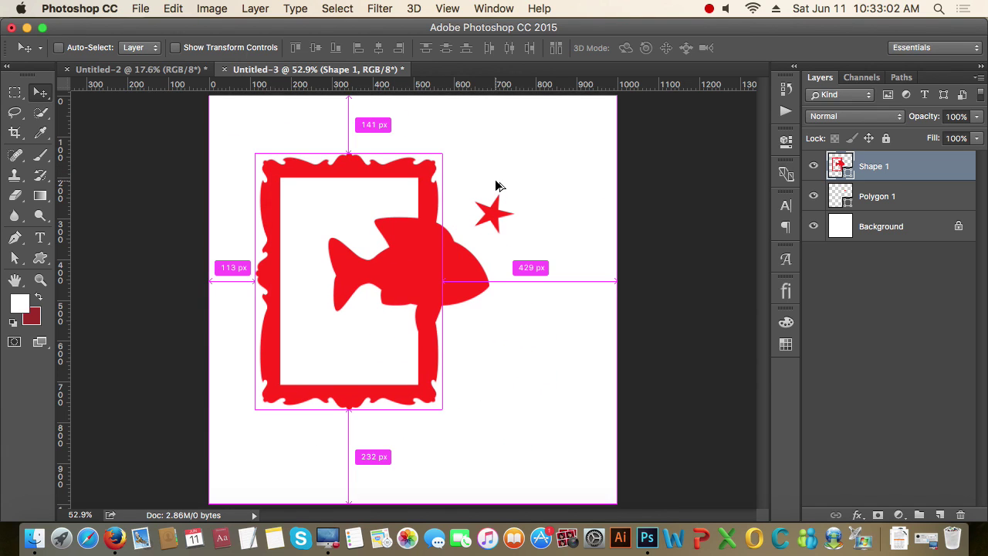
{"action": "key", "text": "super+z"}
Step: With no layer selected, draw a scalloped square frame about 360 px wide overlapping the fish's tail
{"action": "left_click", "coordinate": [881, 288]}
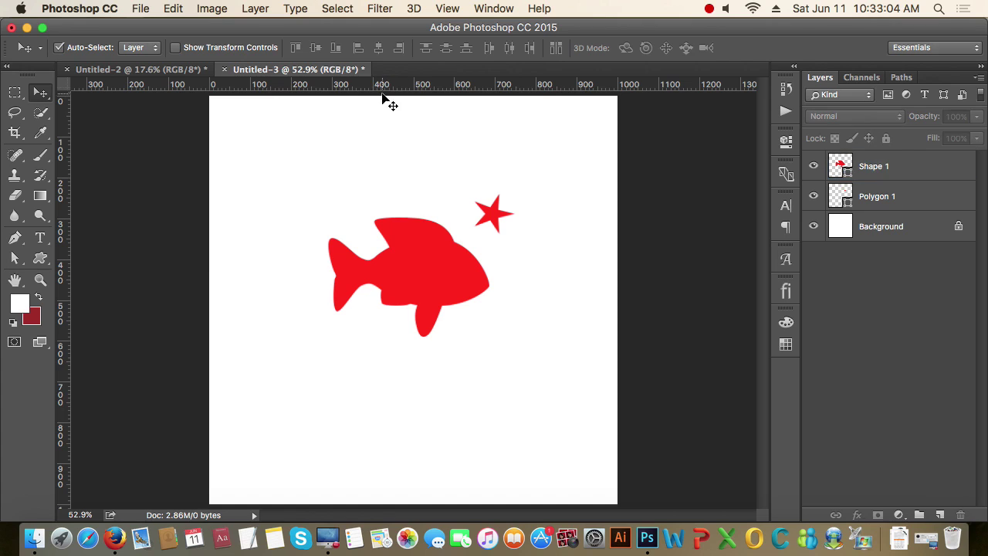
{"action": "left_click", "coordinate": [40, 258]}
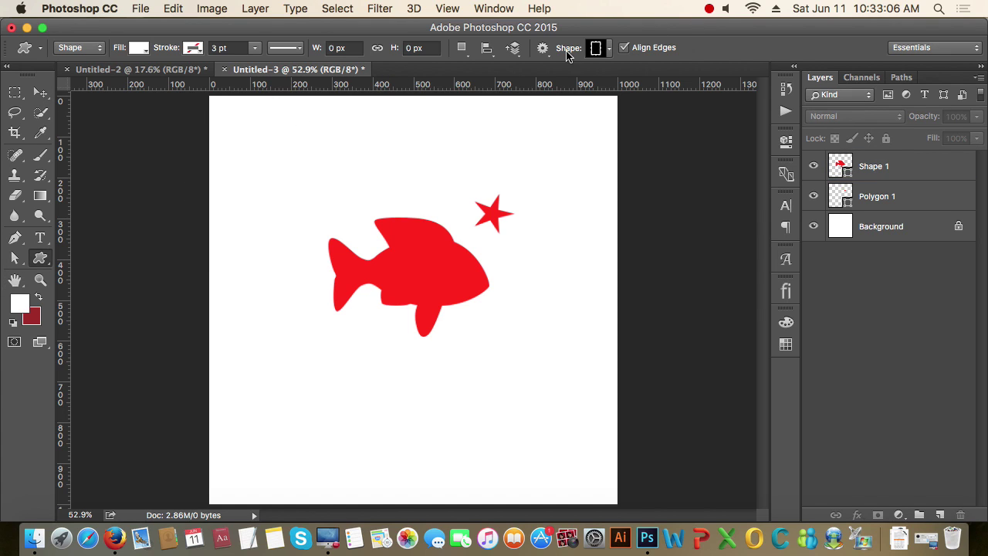
{"action": "left_click", "coordinate": [609, 49]}
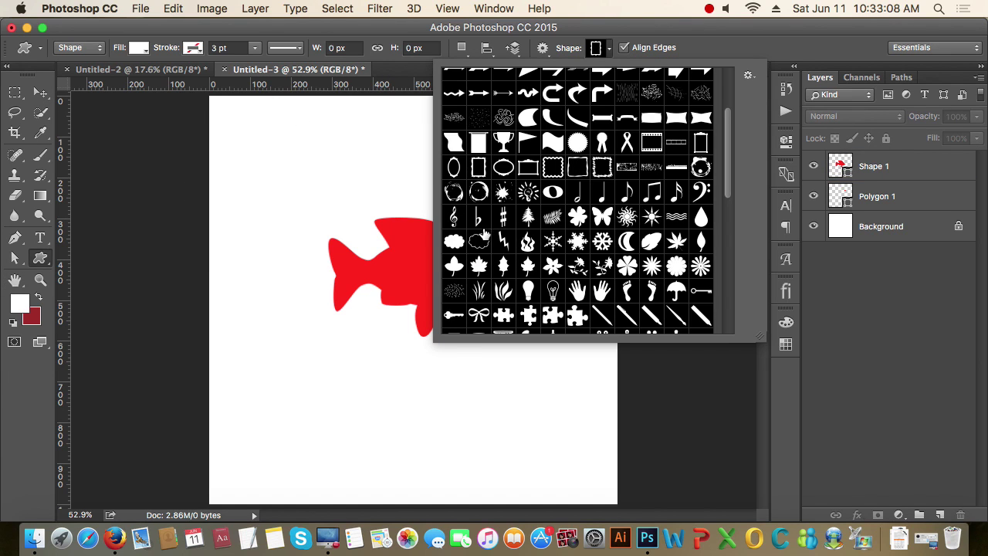
{"action": "left_click", "coordinate": [555, 169]}
{"action": "mouse_move", "coordinate": [254, 152]}
{"action": "left_mouse_down"}
{"action": "mouse_move", "coordinate": [332, 225]}
{"action": "mouse_move", "coordinate": [399, 360]}
{"action": "left_mouse_up"}
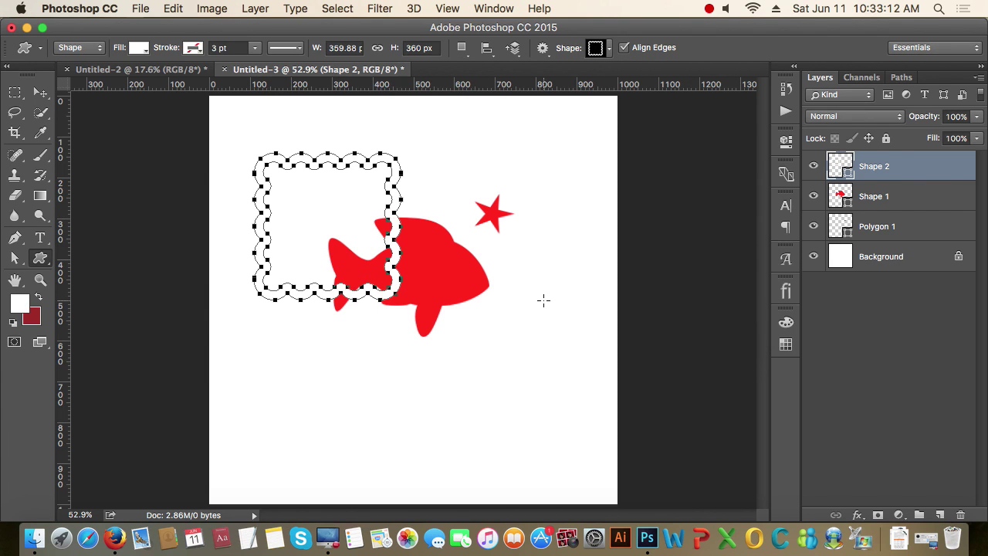
Step: Fill the scalloped frame with red ff0000
{"action": "double_click", "coordinate": [847, 170]}
{"action": "type", "text": "ff0000"}
{"action": "left_click", "coordinate": [850, 174]}
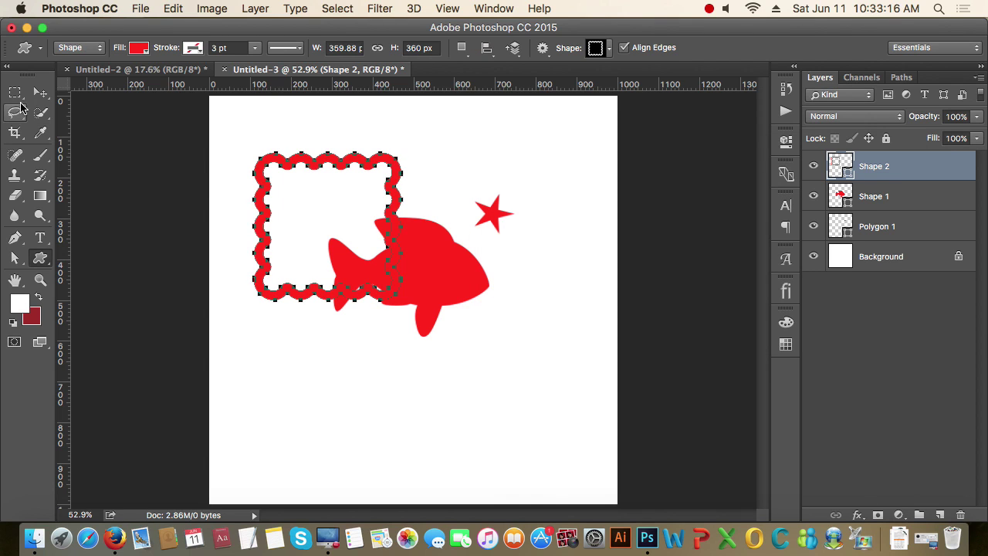
Step: Separate the shapes by moving the scalloped frame to the canvas's lower middle and the fish to the upper left
{"action": "left_click", "coordinate": [41, 92]}
{"action": "mouse_move", "coordinate": [262, 171]}
{"action": "left_mouse_down"}
{"action": "mouse_move", "coordinate": [263, 319]}
{"action": "mouse_move", "coordinate": [252, 346]}
{"action": "left_mouse_up"}
{"action": "left_click_drag", "start_coordinate": [342, 158], "coordinate": [330, 159]}
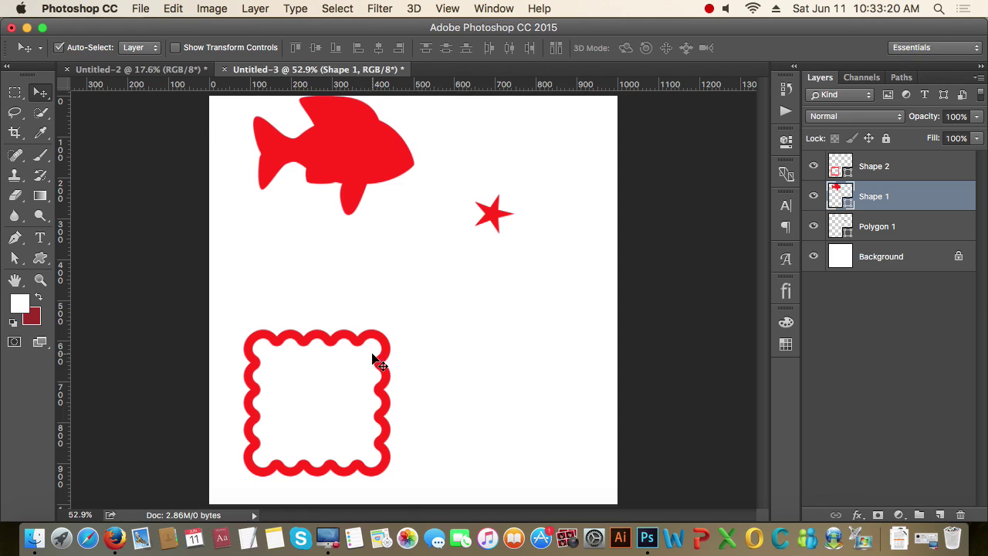
{"action": "left_click_drag", "start_coordinate": [368, 346], "coordinate": [458, 307]}
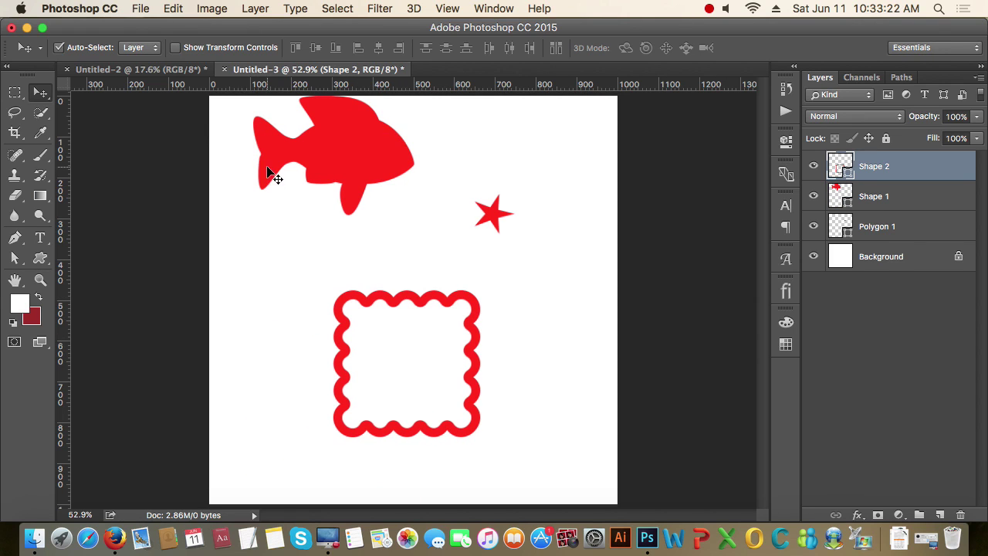
{"action": "left_click_drag", "start_coordinate": [327, 136], "coordinate": [309, 194]}
Step: Create a pennant flag custom shape beside the fish from exact dimensions, 394 px wide with its proportions preserved
{"action": "left_click", "coordinate": [42, 261]}
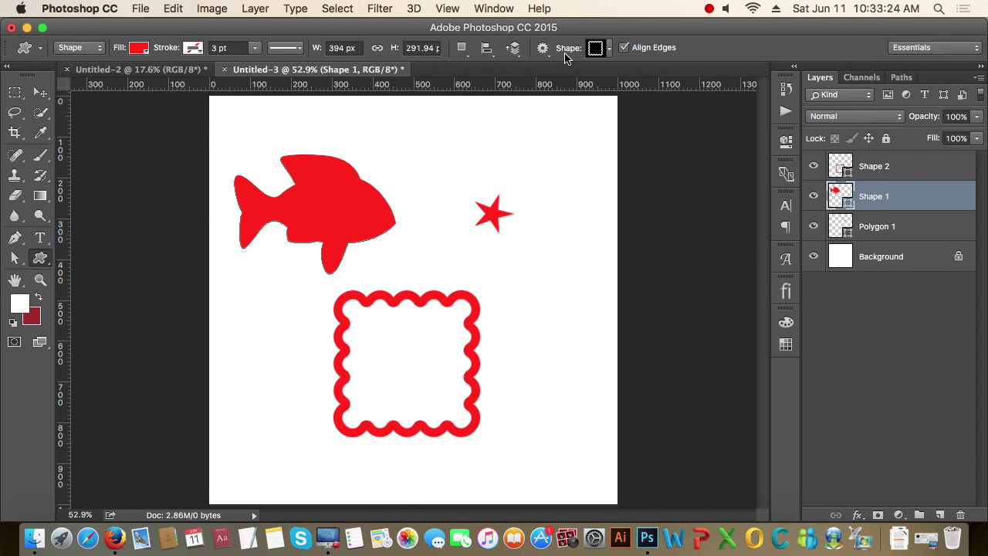
{"action": "left_click", "coordinate": [610, 50]}
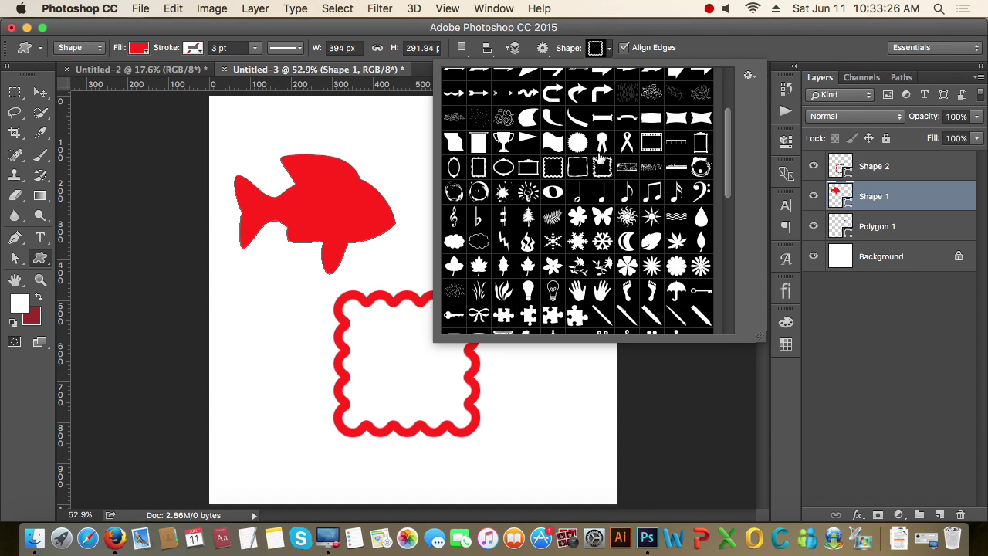
{"action": "left_click", "coordinate": [532, 144]}
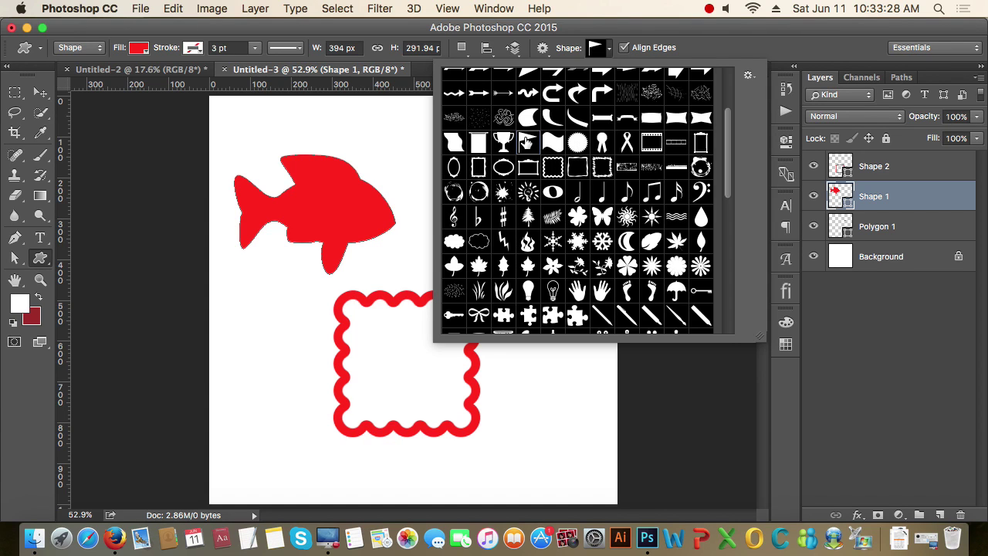
{"action": "left_click", "coordinate": [609, 50]}
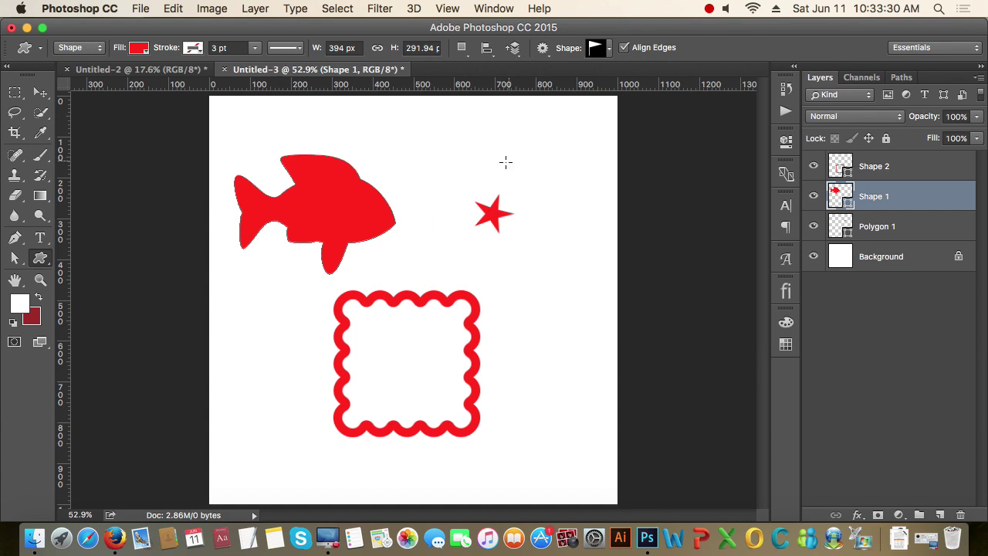
{"action": "left_click", "coordinate": [449, 166]}
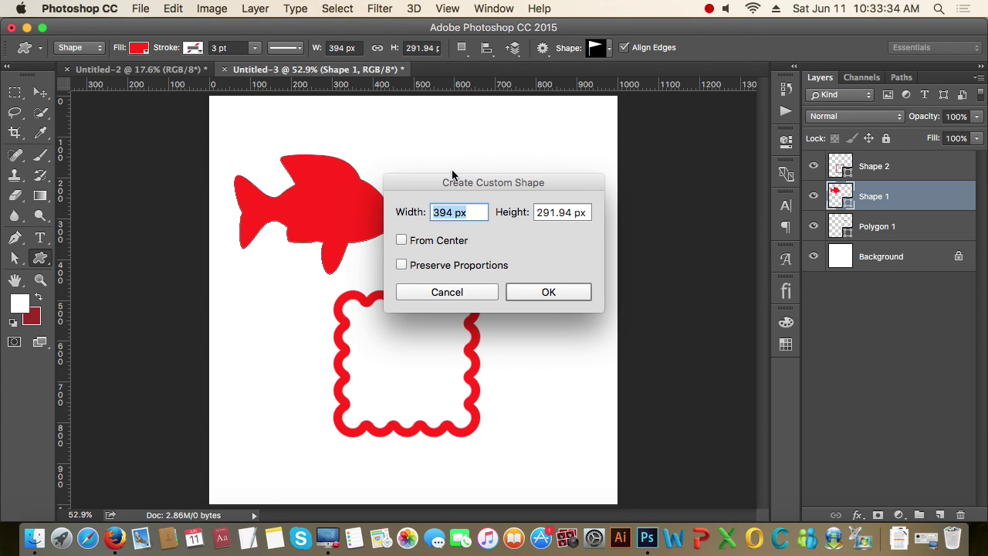
{"action": "left_click_drag", "start_coordinate": [479, 185], "coordinate": [487, 137]}
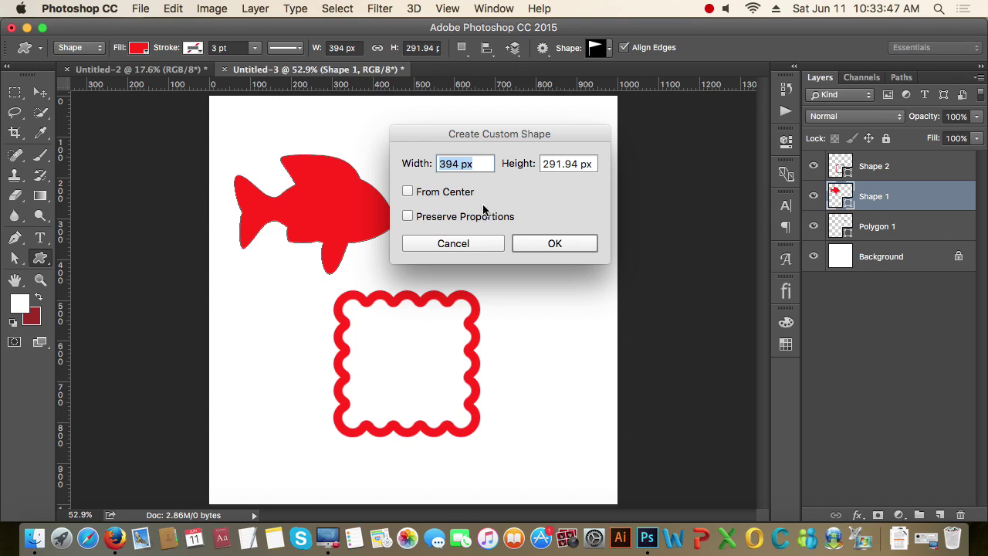
{"action": "left_click", "coordinate": [408, 217]}
{"action": "left_click", "coordinate": [543, 244]}
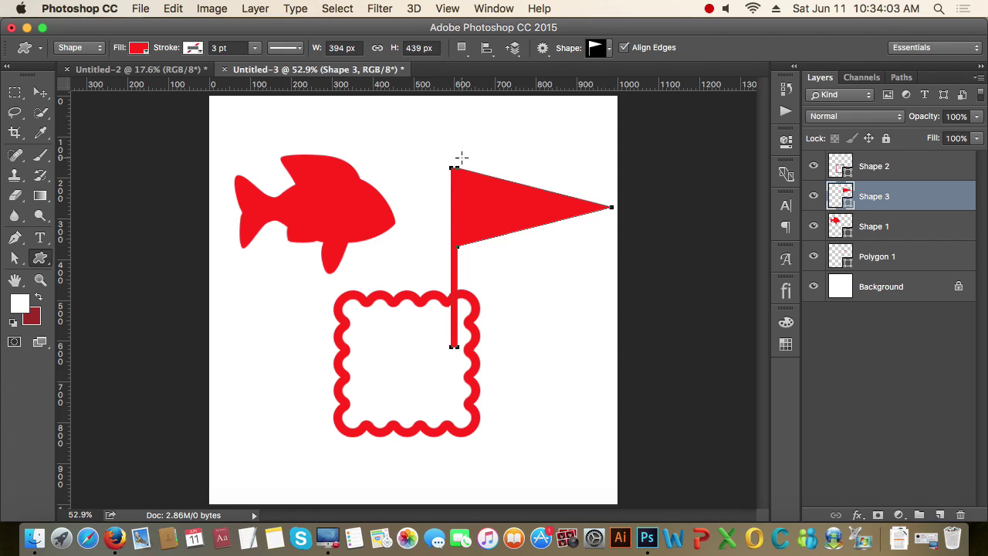
Step: Move the pennant flag up and to the left so the foot of its pole meets the scalloped frame's upper edge
{"action": "left_click", "coordinate": [40, 92]}
{"action": "left_click_drag", "start_coordinate": [504, 203], "coordinate": [482, 138]}
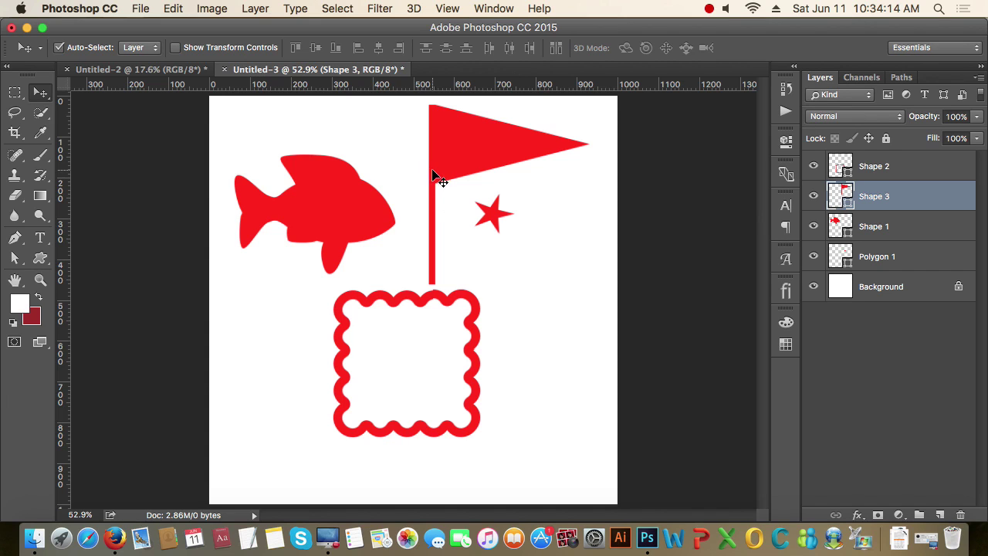
{"action": "left_click_drag", "start_coordinate": [458, 150], "coordinate": [436, 173]}
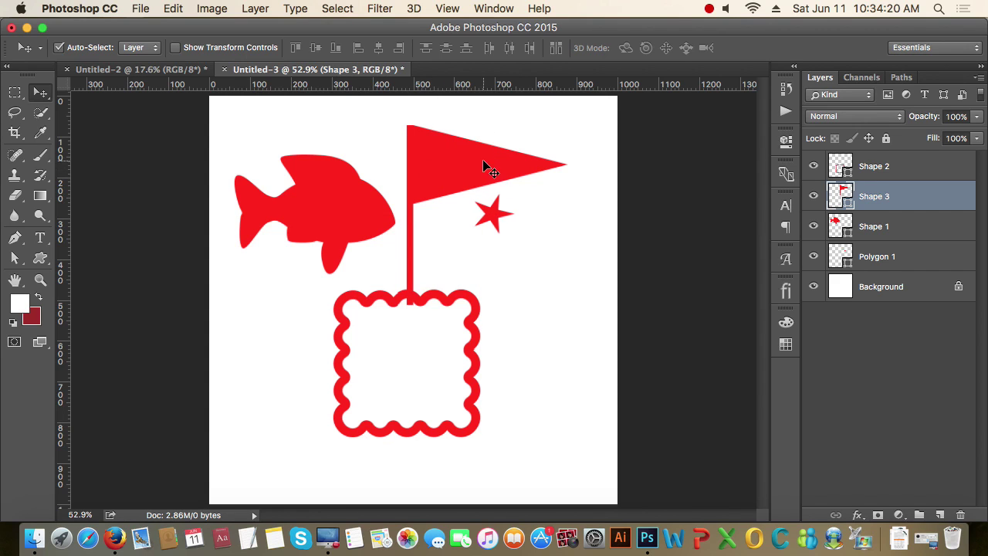